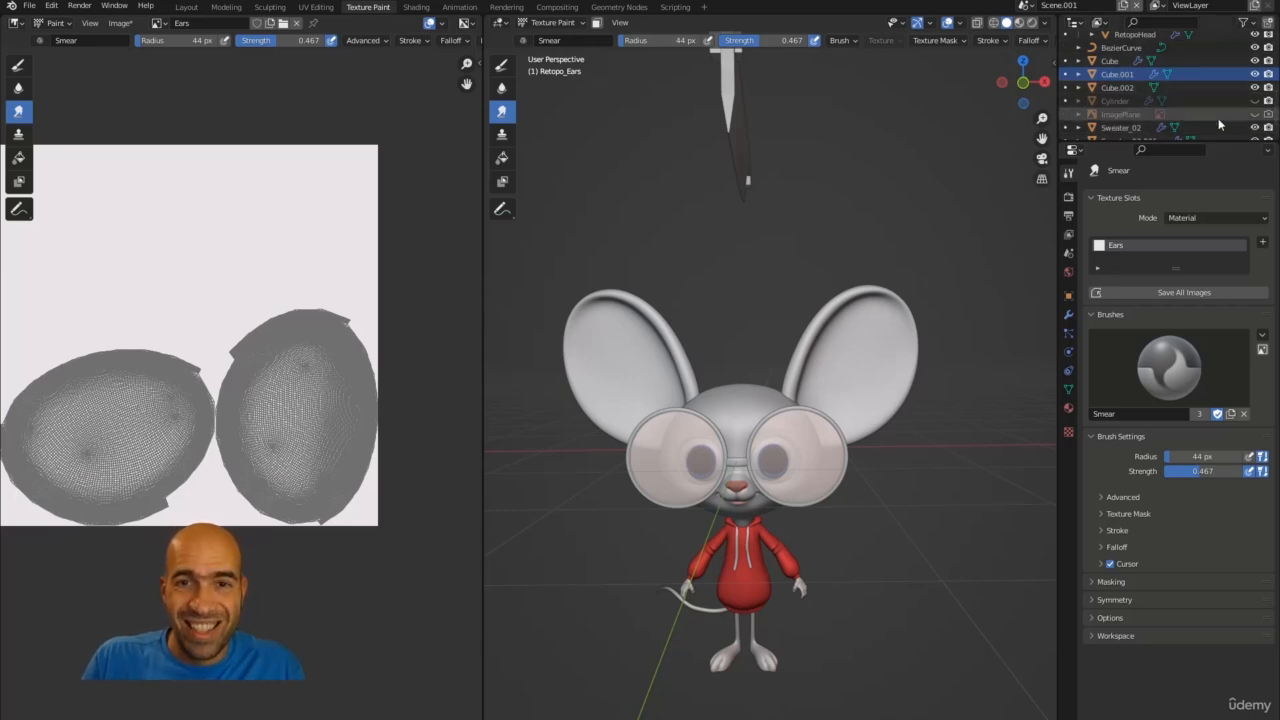
Unhide the ImagePlane reference picture and view it behind the mouse's head.
{"action": "left_click_drag", "start_coordinate": [1235, 142], "coordinate": [1235, 259]}
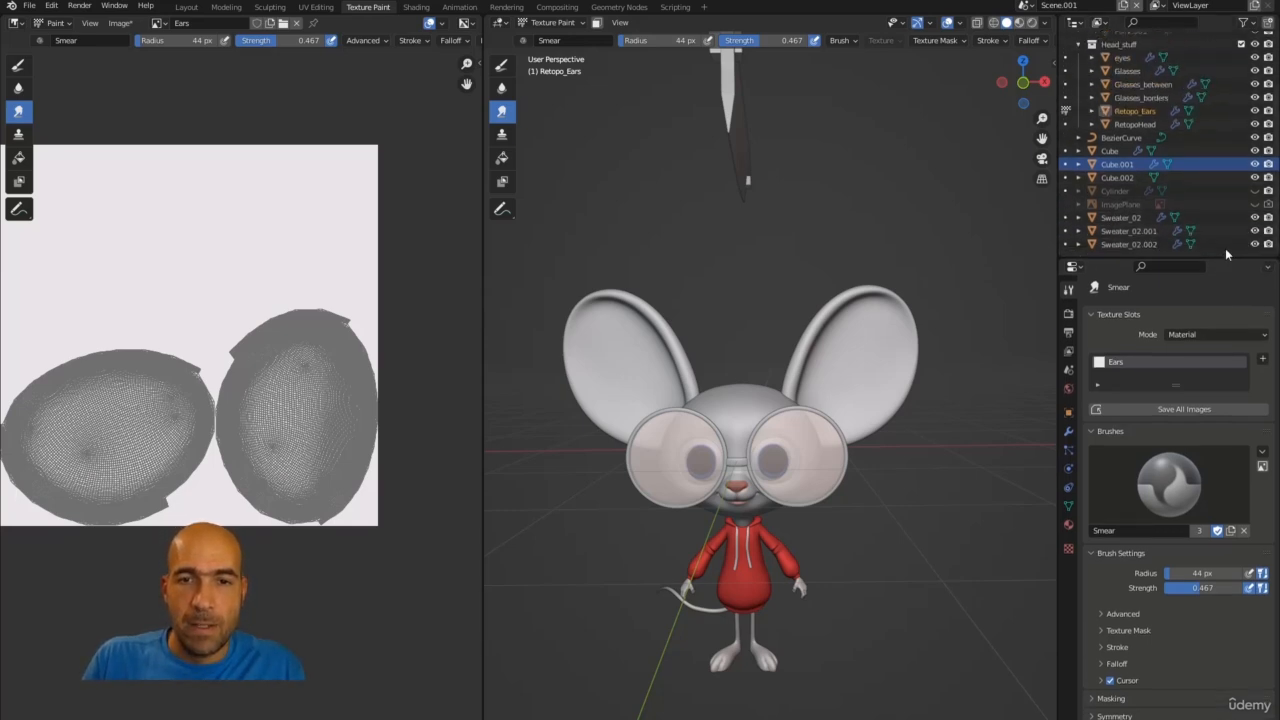
{"action": "left_click", "coordinate": [1255, 204]}
{"action": "mouse_move", "coordinate": [897, 250]}
{"action": "middle_mouse_down"}
{"action": "mouse_move", "coordinate": [909, 260]}
{"action": "mouse_move", "coordinate": [880, 232]}
{"action": "mouse_move", "coordinate": [876, 258]}
{"action": "mouse_move", "coordinate": [861, 258]}
{"action": "middle_mouse_up"}
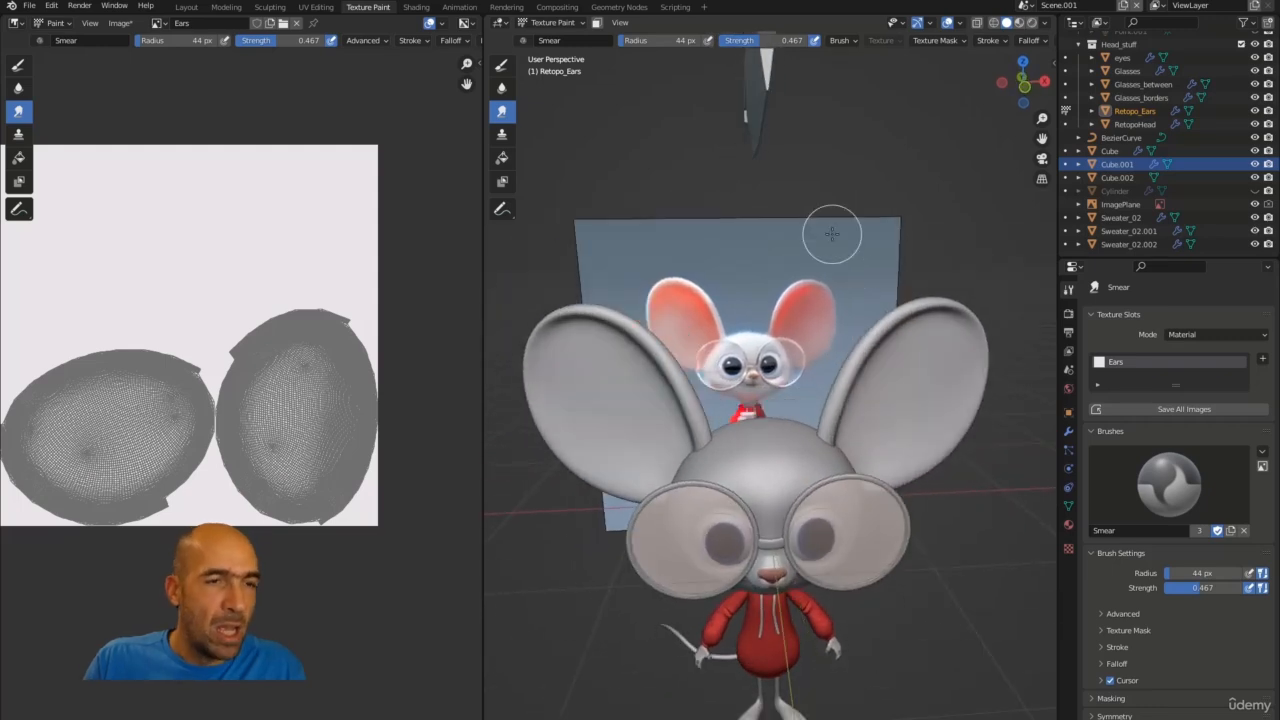
Sample the saturated salmon red from the reference mouse's ear and paint it onto the inner ear with the Draw brush.
{"action": "left_click", "coordinate": [501, 65]}
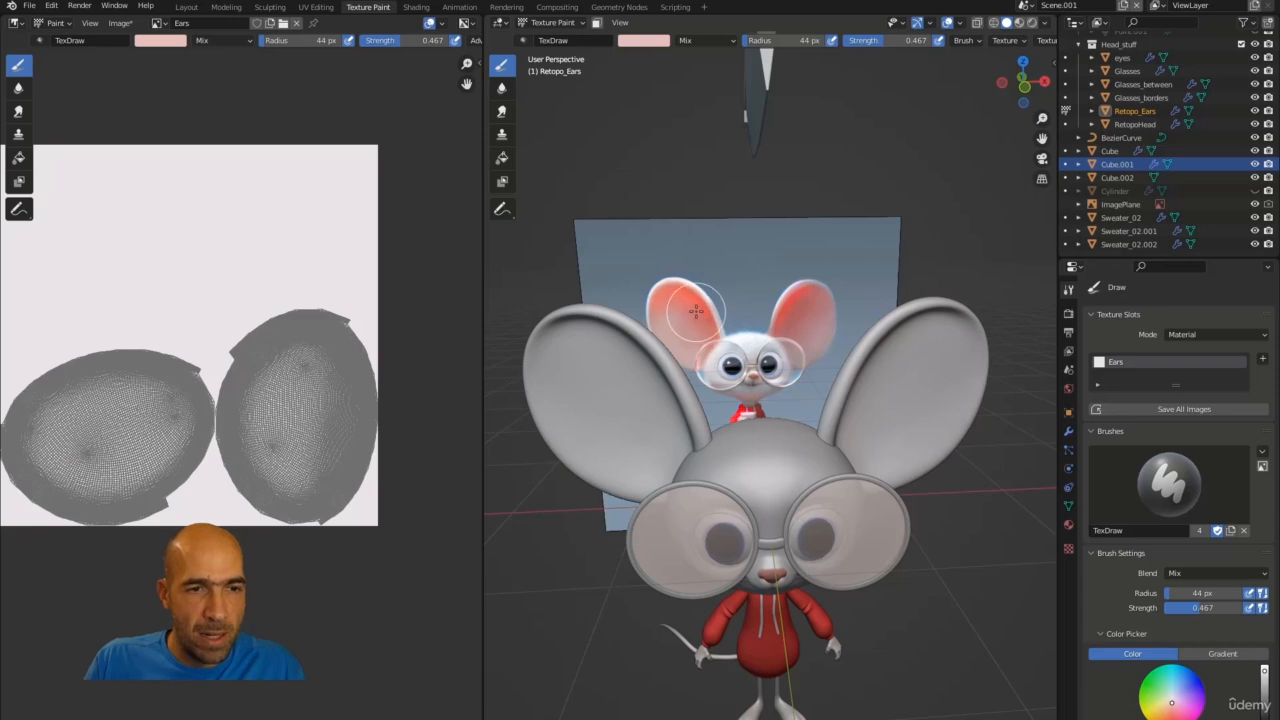
{"action": "key", "text": "s"}
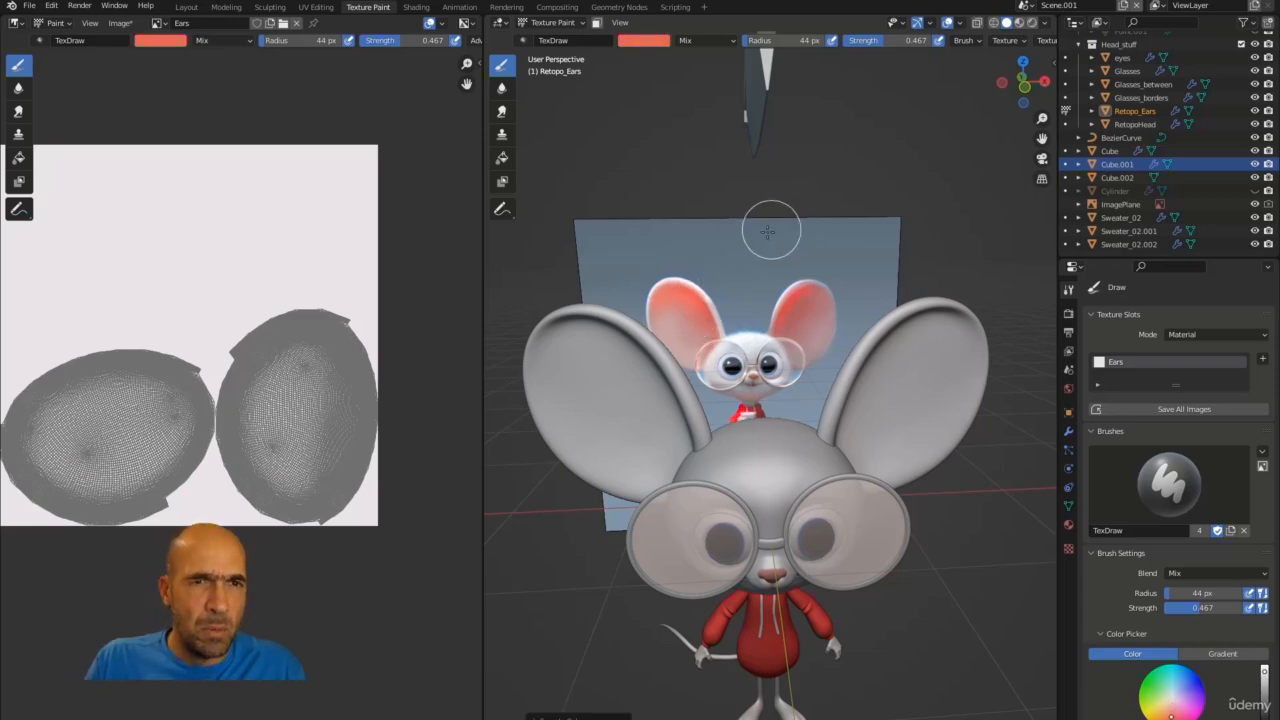
{"action": "mouse_move", "coordinate": [766, 223]}
{"action": "middle_mouse_down"}
{"action": "mouse_move", "coordinate": [781, 217]}
{"action": "mouse_move", "coordinate": [777, 230]}
{"action": "middle_mouse_up"}
{"action": "mouse_move", "coordinate": [614, 345]}
{"action": "left_mouse_down"}
{"action": "mouse_move", "coordinate": [651, 376]}
{"action": "mouse_move", "coordinate": [680, 455]}
{"action": "mouse_move", "coordinate": [622, 328]}
{"action": "mouse_move", "coordinate": [557, 320]}
{"action": "mouse_move", "coordinate": [663, 391]}
{"action": "mouse_move", "coordinate": [626, 374]}
{"action": "mouse_move", "coordinate": [662, 460]}
{"action": "mouse_move", "coordinate": [557, 357]}
{"action": "mouse_move", "coordinate": [611, 371]}
{"action": "mouse_move", "coordinate": [625, 348]}
{"action": "mouse_move", "coordinate": [663, 403]}
{"action": "mouse_move", "coordinate": [609, 354]}
{"action": "mouse_move", "coordinate": [645, 362]}
{"action": "mouse_move", "coordinate": [591, 314]}
{"action": "mouse_move", "coordinate": [563, 349]}
{"action": "left_mouse_up"}
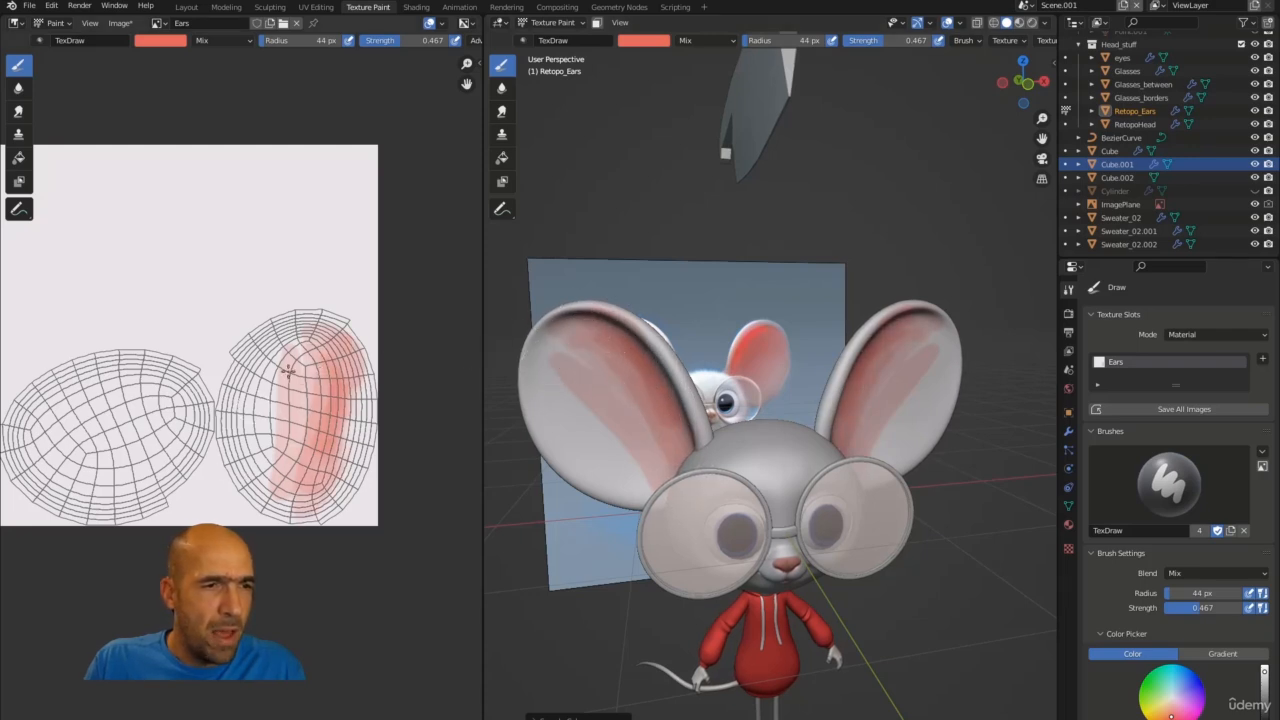
Blend the red strokes across the inner-ear UV island with the Smear brush, enlarging its radius to 64 px.
{"action": "left_click", "coordinate": [502, 111]}
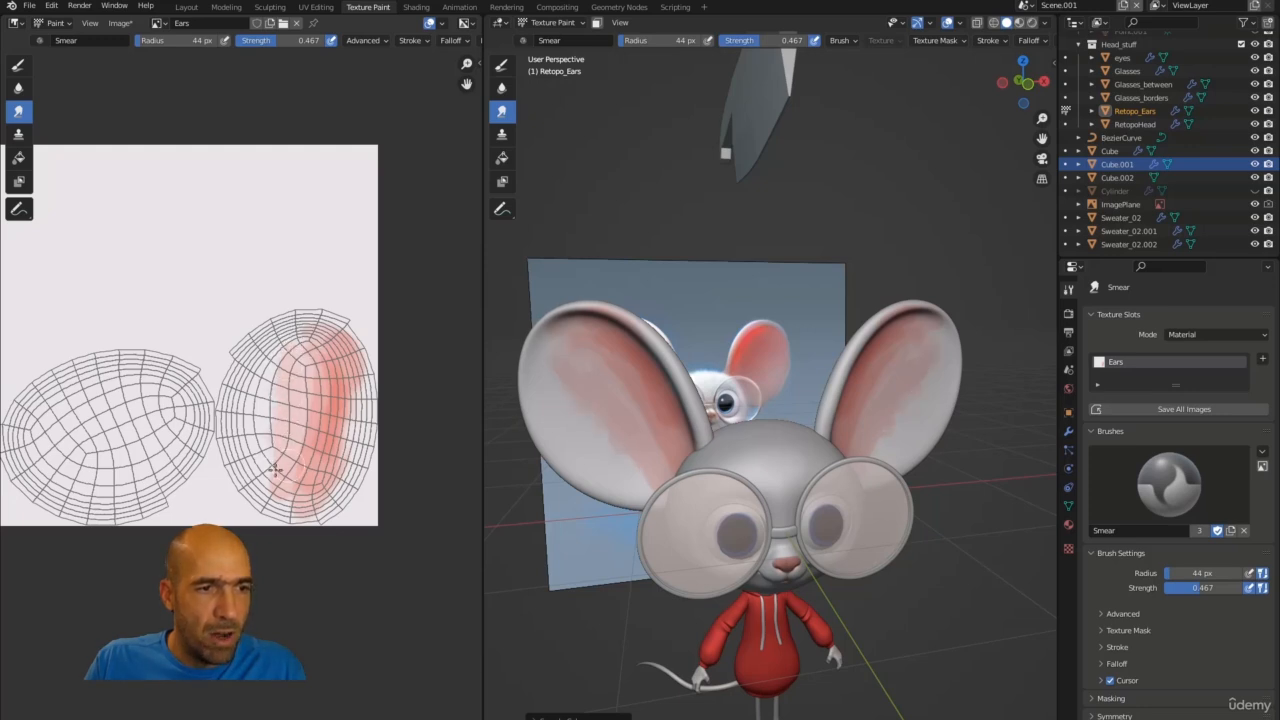
{"action": "left_click_drag", "start_coordinate": [290, 517], "coordinate": [296, 484]}
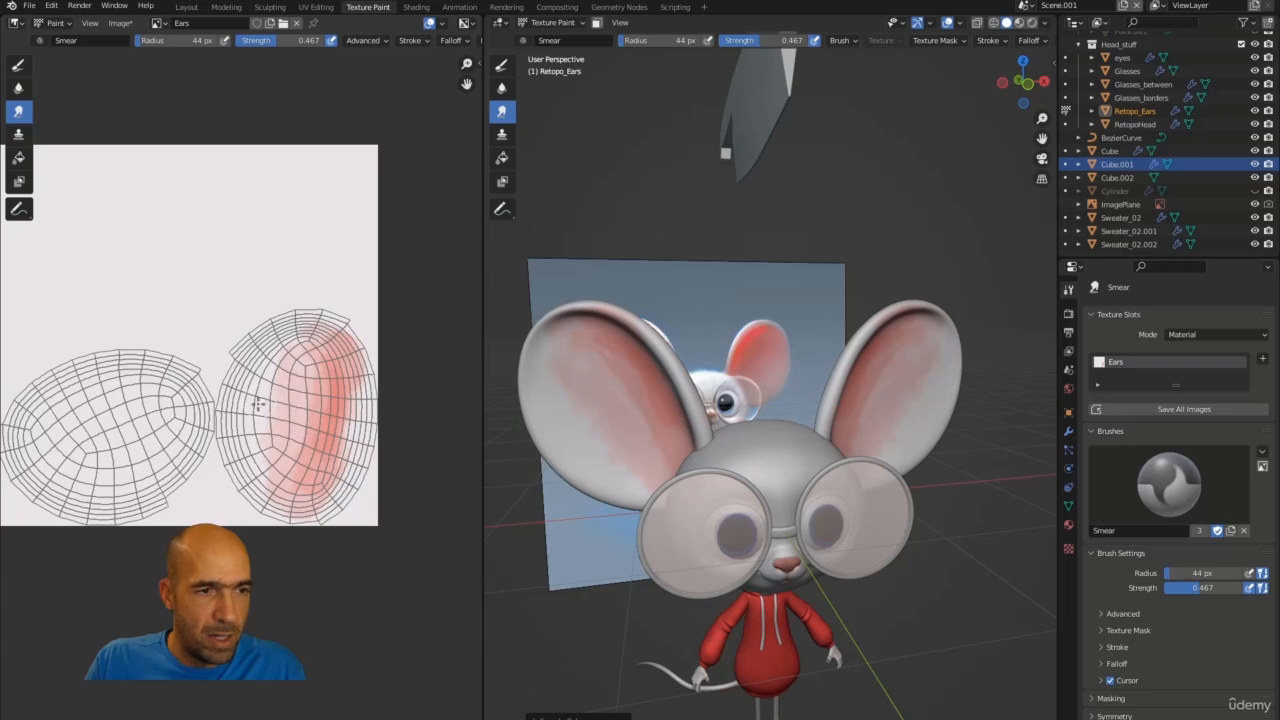
{"action": "key", "text": "bracketright"}
{"action": "key", "text": "bracketright"}
{"action": "key", "text": "bracketright"}
{"action": "key", "text": "bracketright"}
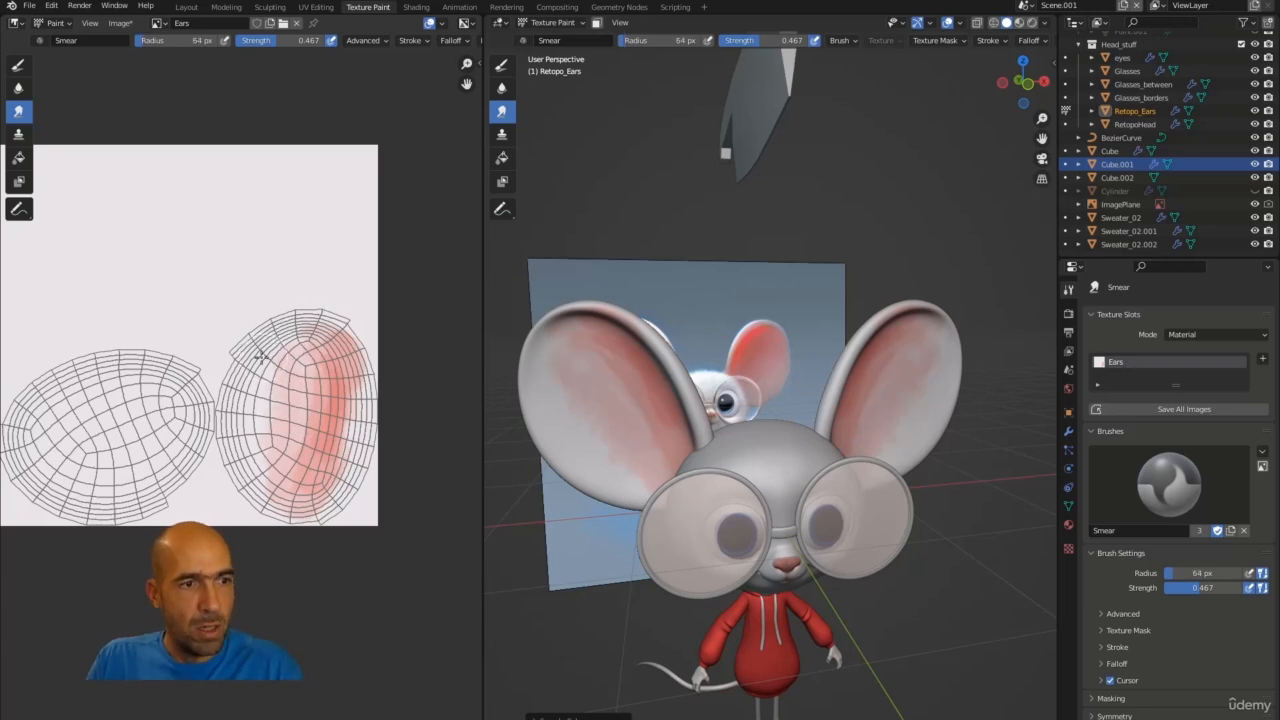
{"action": "left_click_drag", "start_coordinate": [265, 359], "coordinate": [283, 376]}
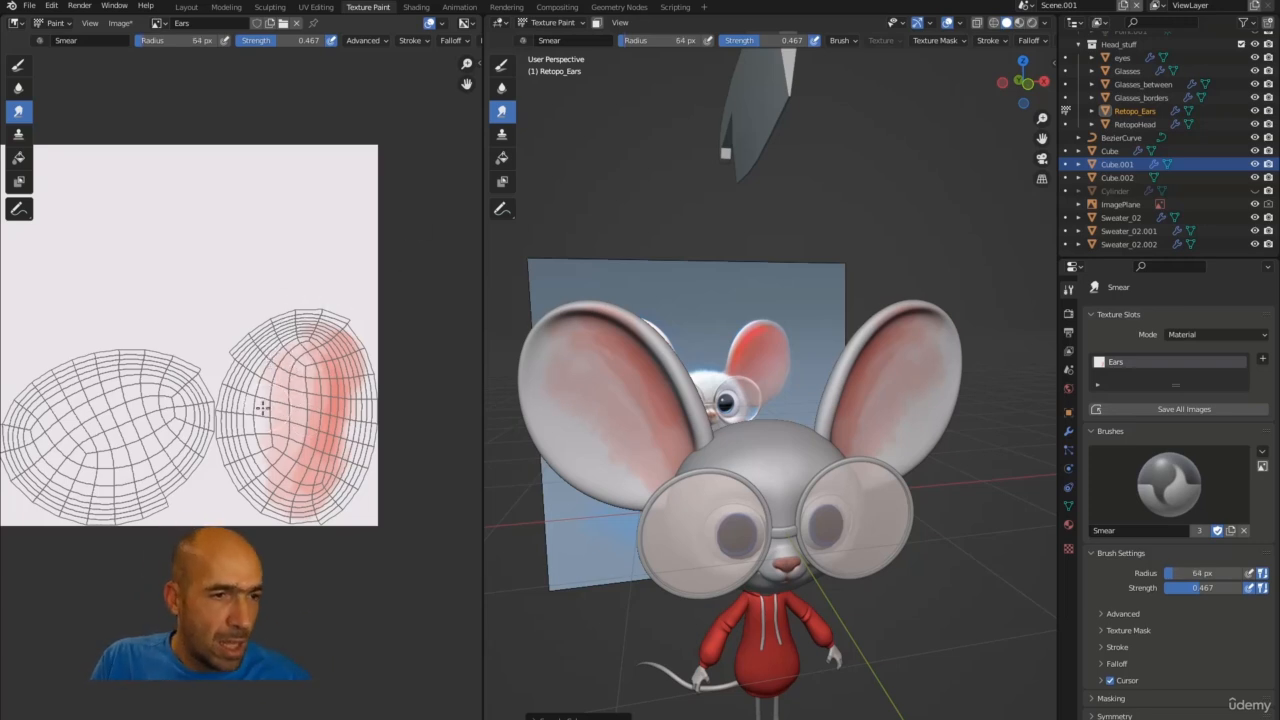
{"action": "mouse_move", "coordinate": [320, 421]}
{"action": "left_mouse_down"}
{"action": "mouse_move", "coordinate": [343, 410]}
{"action": "mouse_move", "coordinate": [347, 370]}
{"action": "mouse_move", "coordinate": [296, 418]}
{"action": "mouse_move", "coordinate": [285, 480]}
{"action": "left_mouse_up"}
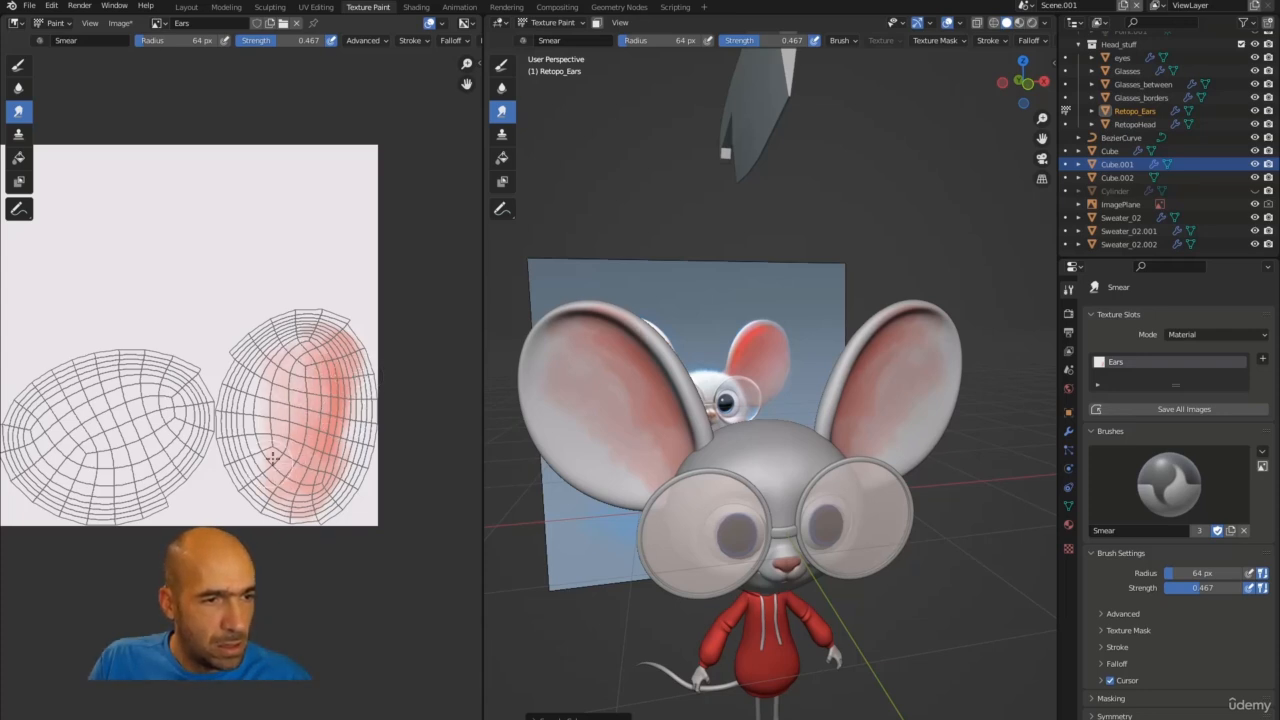
{"action": "left_click_drag", "start_coordinate": [273, 381], "coordinate": [293, 337]}
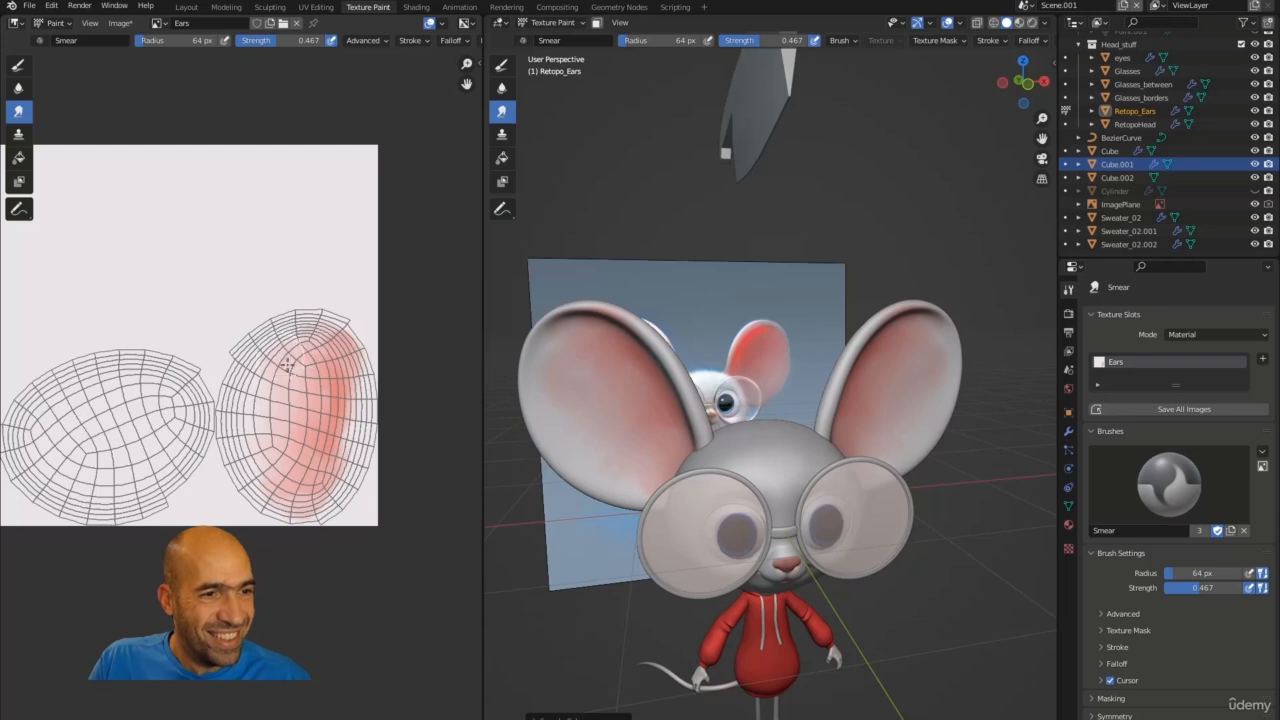
{"action": "left_click_drag", "start_coordinate": [262, 458], "coordinate": [272, 484]}
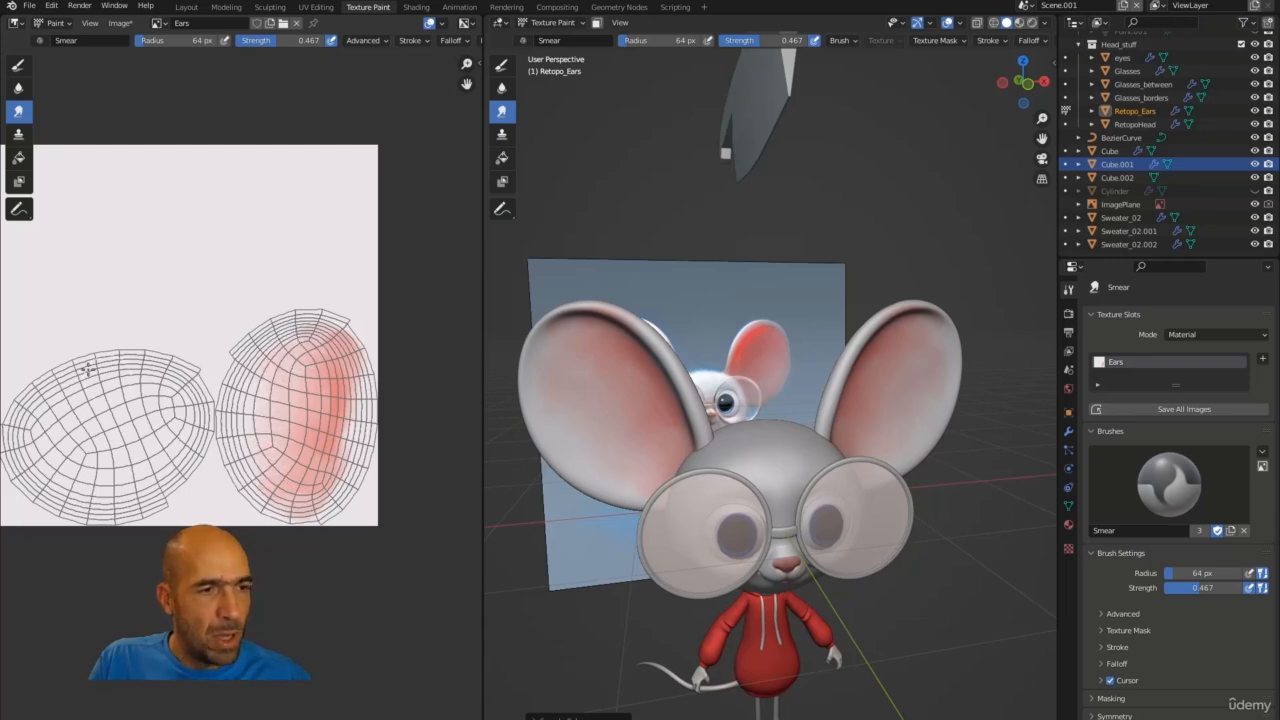
{"action": "left_click_drag", "start_coordinate": [286, 411], "coordinate": [264, 398]}
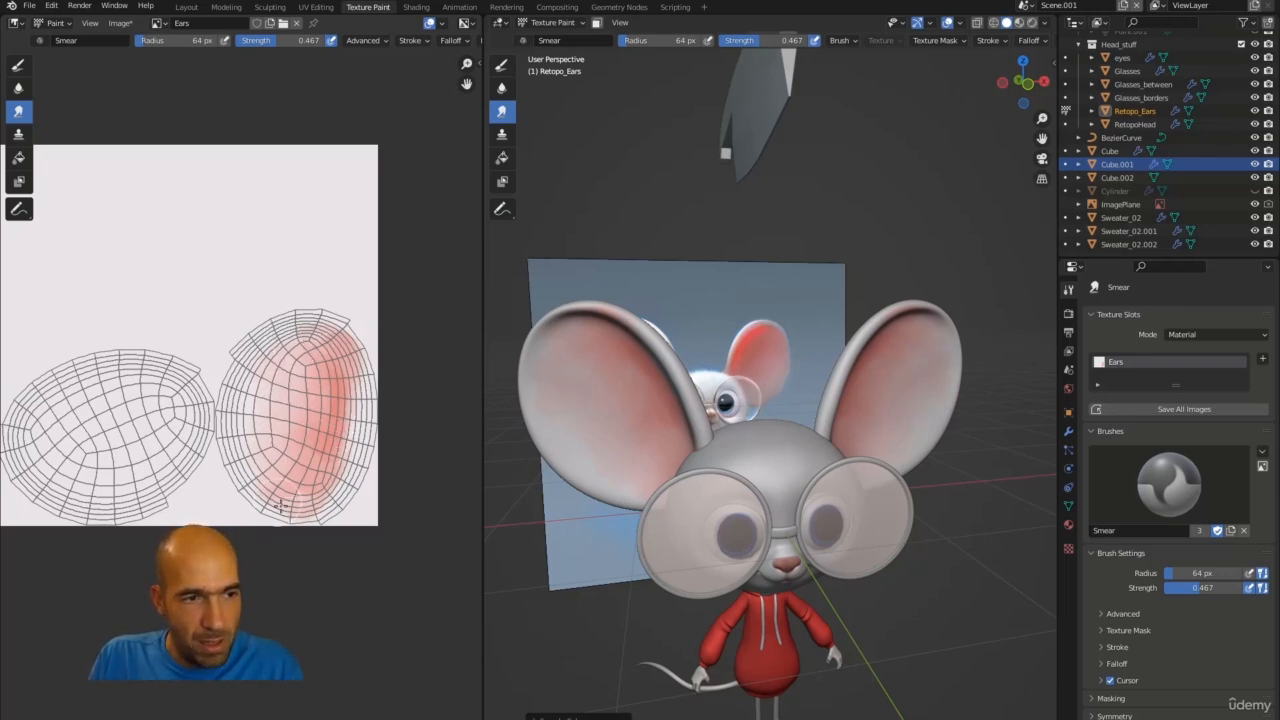
Sample a lighter pink, paint it over the remaining inner ear and the back-of-ear UV island, and smear it smooth.
{"action": "middle_click_drag", "start_coordinate": [507, 355], "coordinate": [571, 300]}
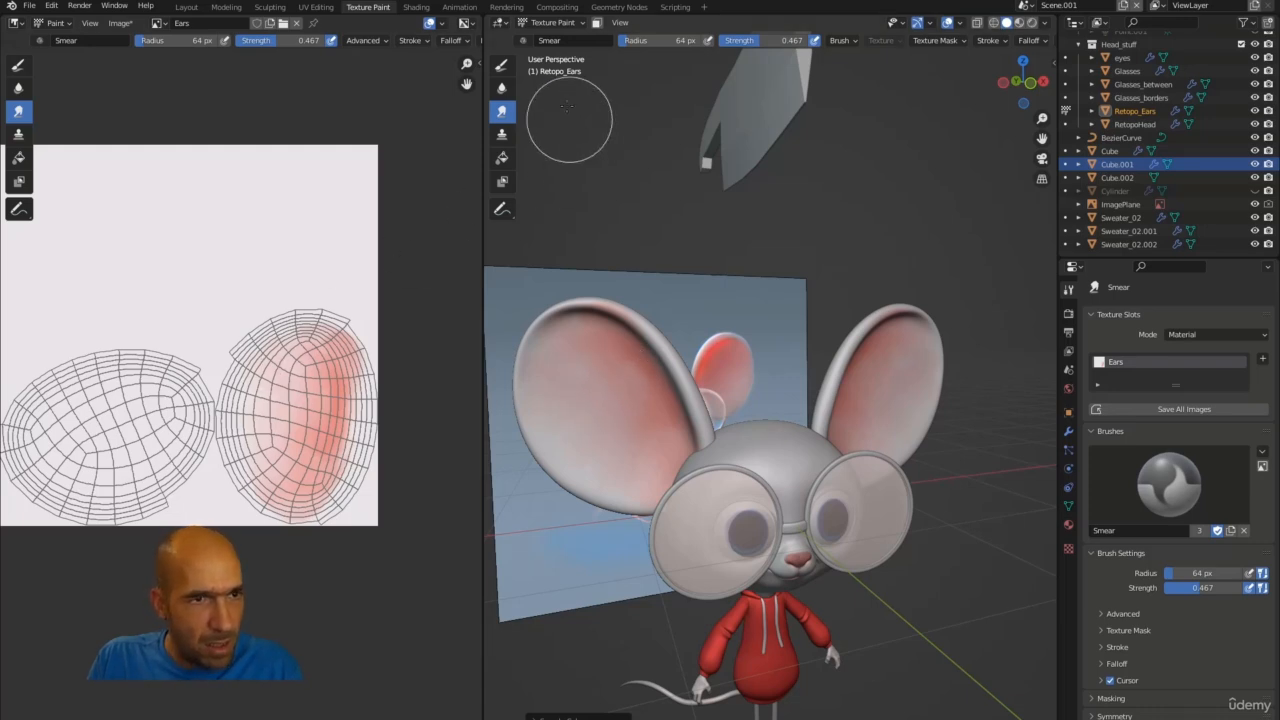
{"action": "left_click", "coordinate": [502, 64]}
{"action": "key", "text": "s"}
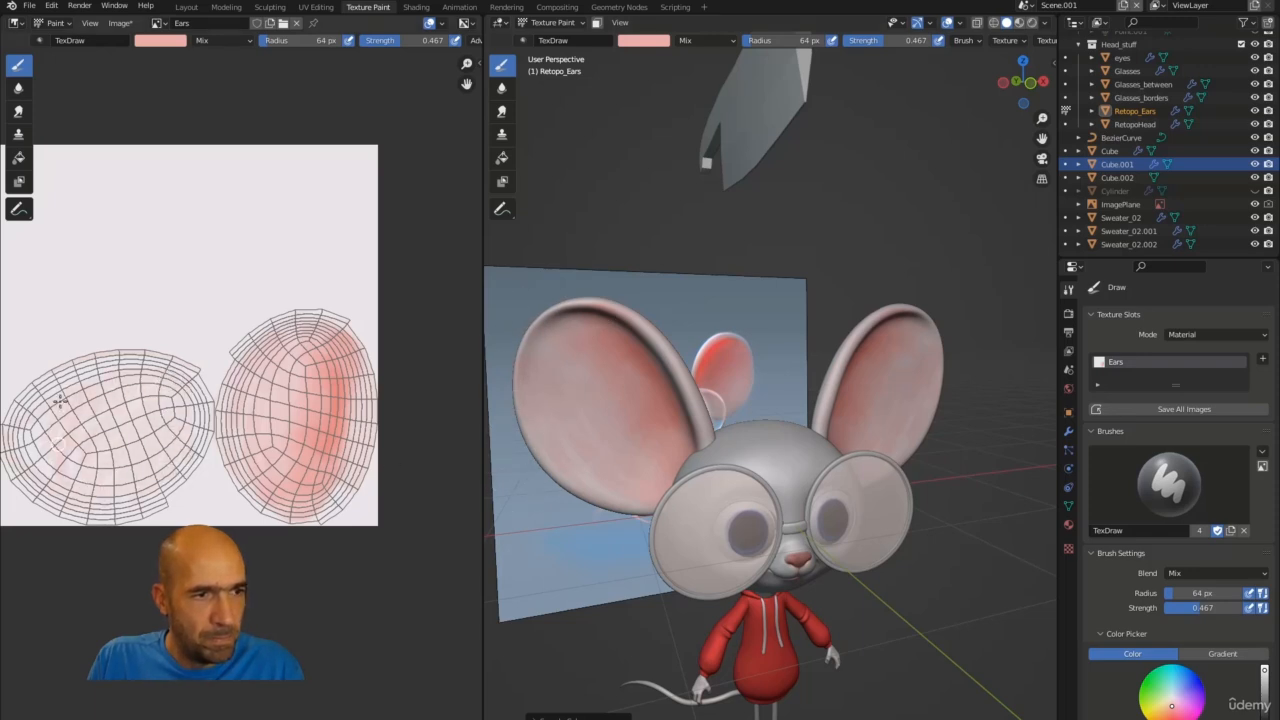
{"action": "left_click", "coordinate": [503, 113]}
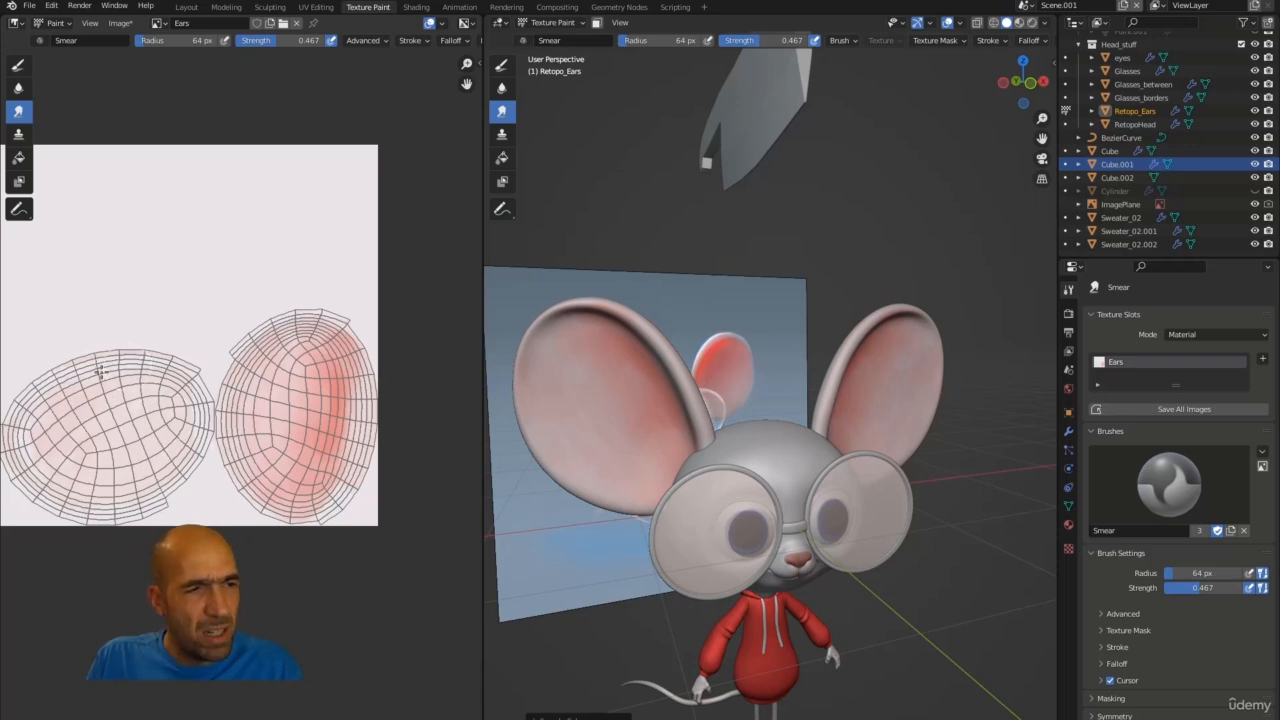
Examine the painted pink shading on the back and inside of the ears.
{"action": "mouse_move", "coordinate": [703, 292]}
{"action": "middle_mouse_down"}
{"action": "mouse_move", "coordinate": [686, 214]}
{"action": "mouse_move", "coordinate": [771, 263]}
{"action": "middle_mouse_up"}
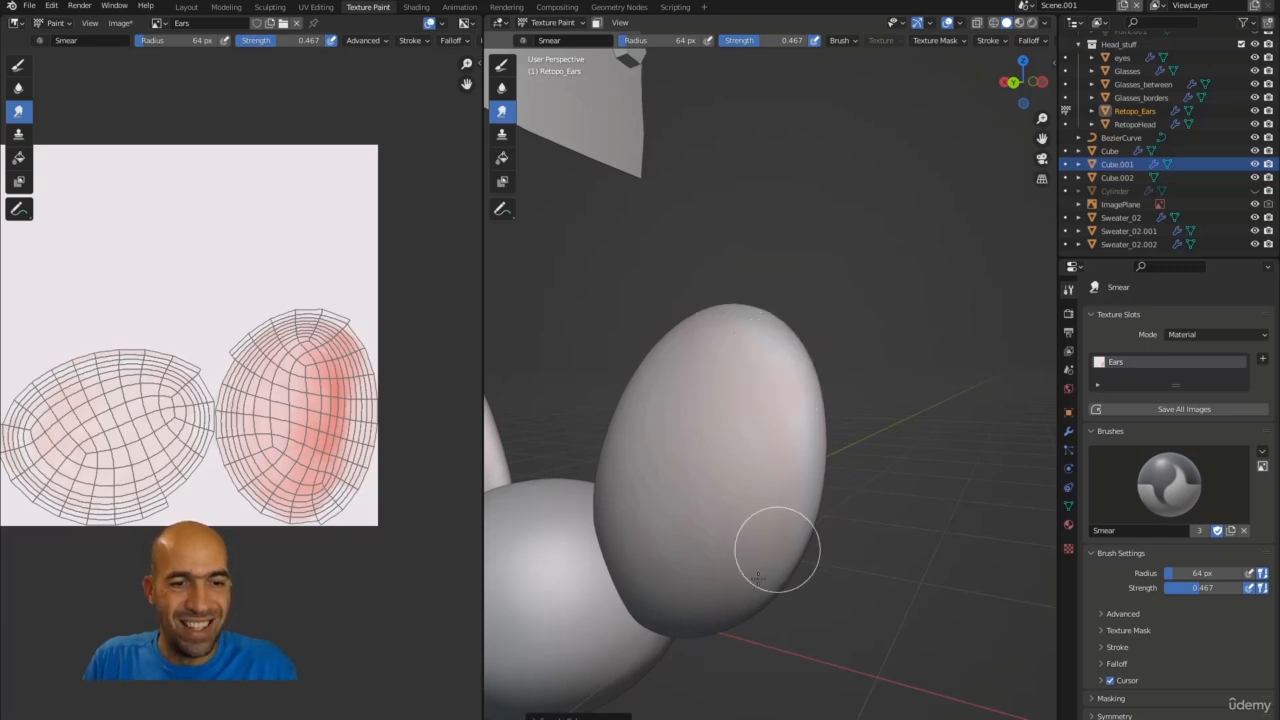
{"action": "middle_click_drag", "start_coordinate": [740, 597], "coordinate": [897, 460]}
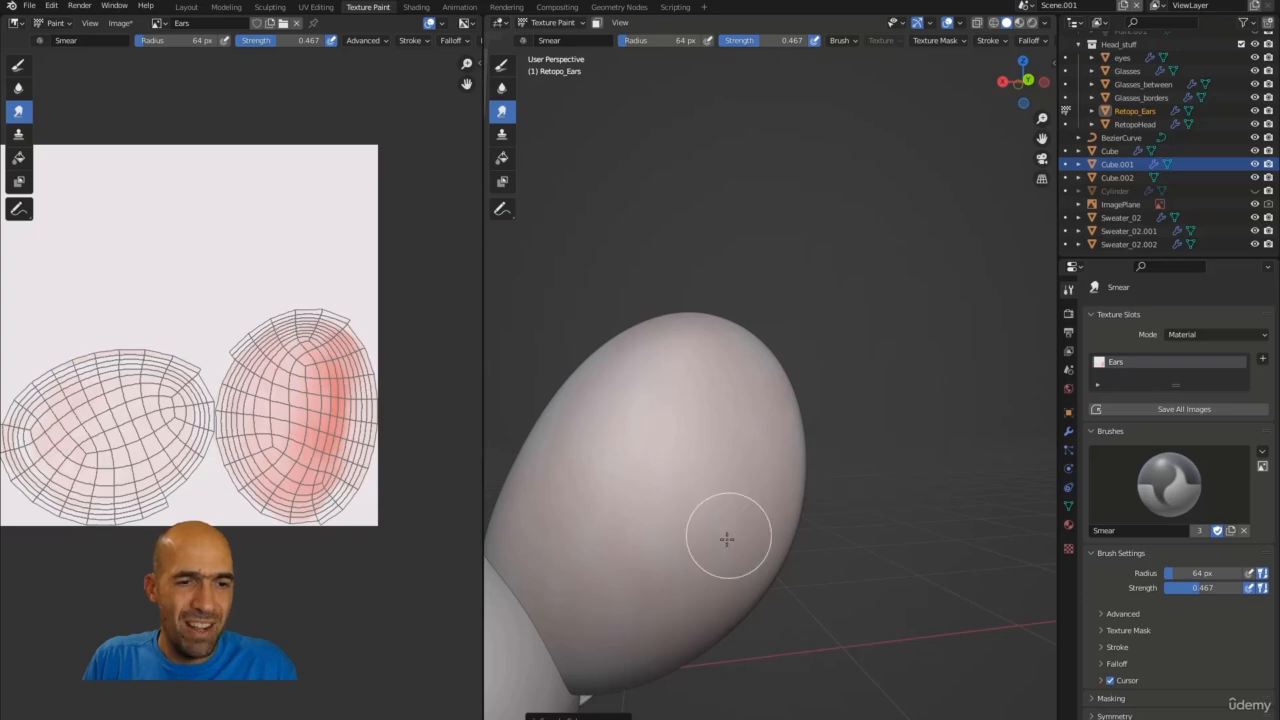
{"action": "mouse_move", "coordinate": [866, 400]}
{"action": "middle_mouse_down"}
{"action": "mouse_move", "coordinate": [879, 413]}
{"action": "mouse_move", "coordinate": [857, 434]}
{"action": "mouse_move", "coordinate": [869, 400]}
{"action": "middle_mouse_up"}
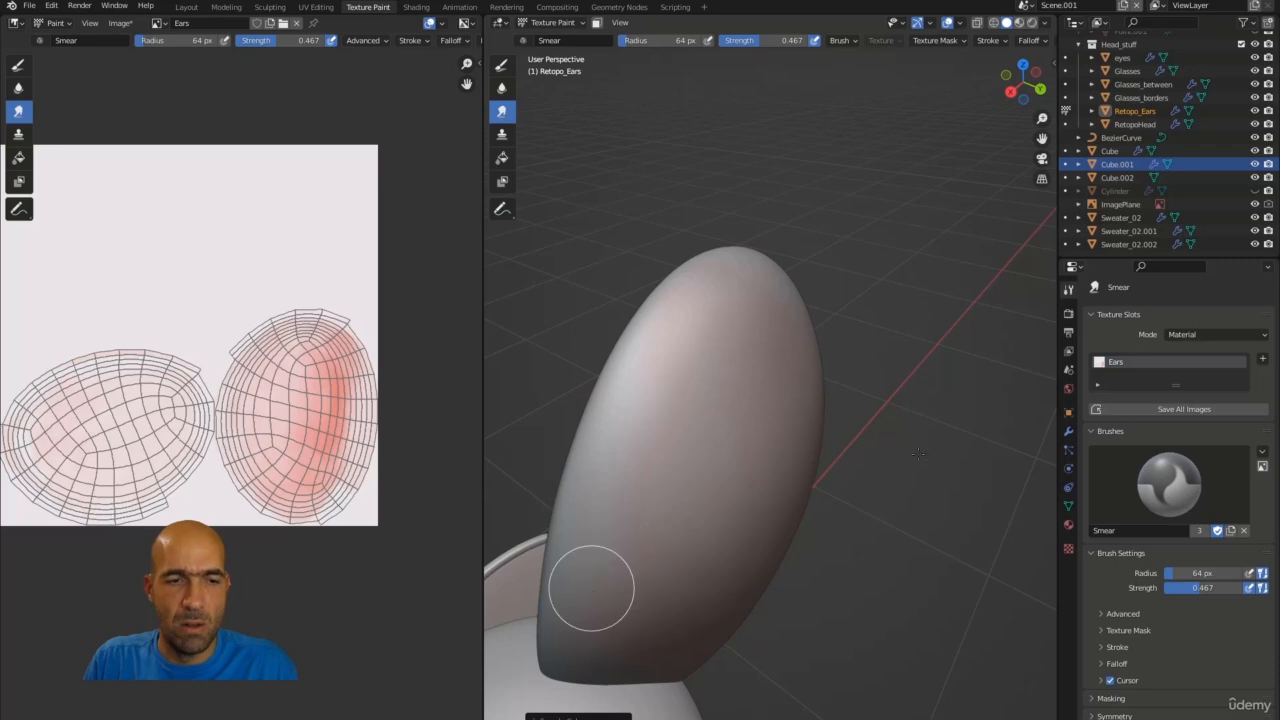
{"action": "middle_click_drag", "start_coordinate": [589, 589], "coordinate": [1019, 384]}
{"action": "scroll", "coordinate": [765, 422], "scroll_direction": "down", "scroll_amount": 2}
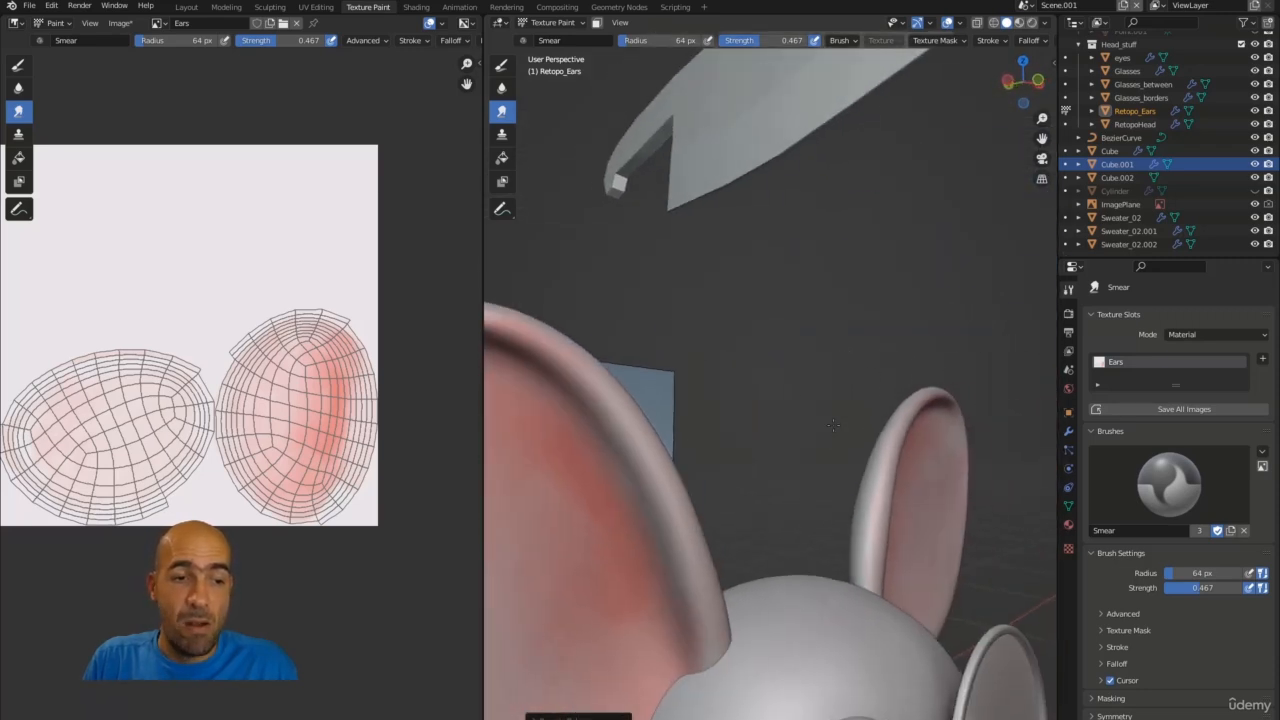
{"action": "scroll", "coordinate": [777, 408], "scroll_direction": "down", "scroll_amount": 3}
{"action": "middle_click_drag", "start_coordinate": [782, 380], "coordinate": [735, 389]}
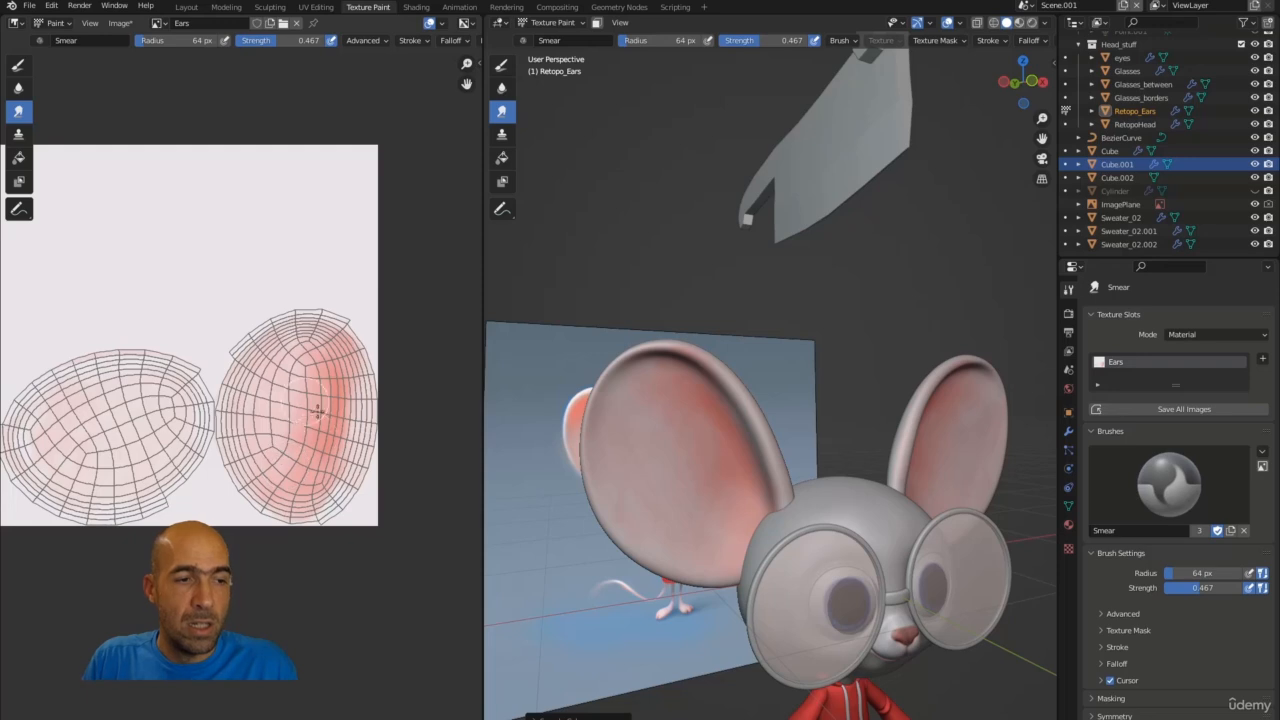
Smear the red shading on the inner-ear UV island further and save the Ears texture image.
{"action": "left_click_drag", "start_coordinate": [314, 340], "coordinate": [306, 462]}
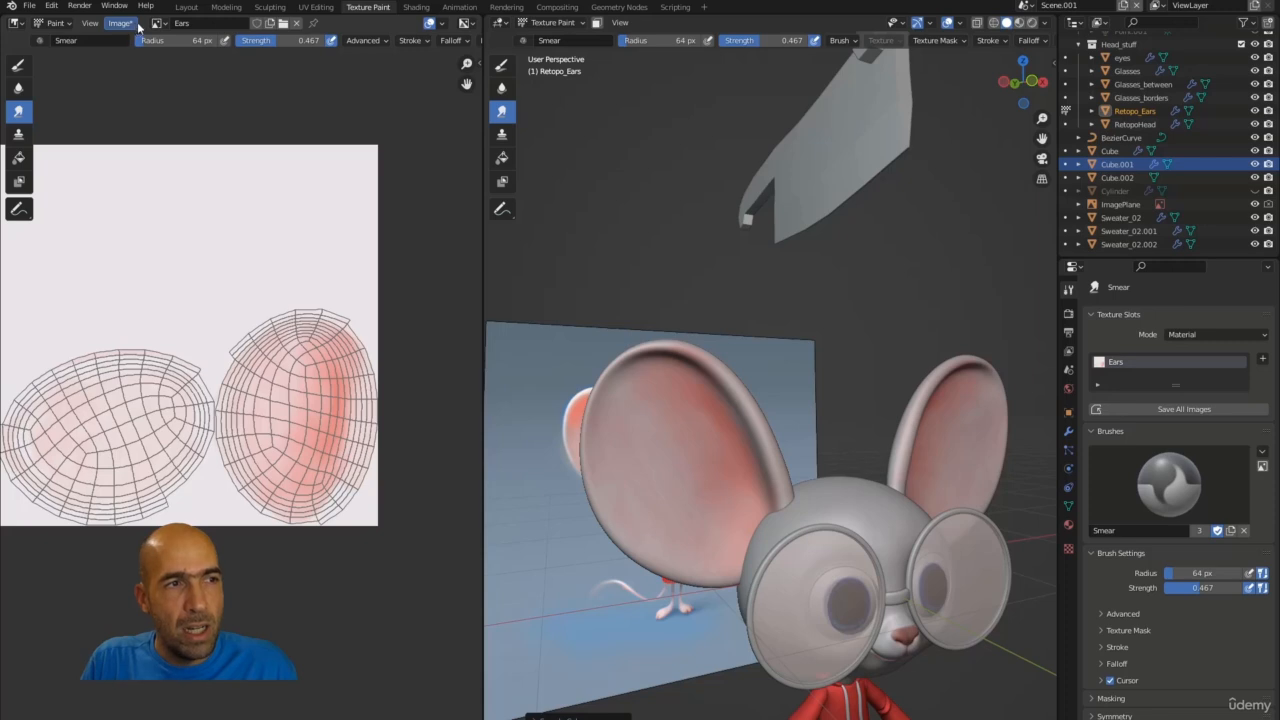
{"action": "left_click", "coordinate": [1170, 411]}
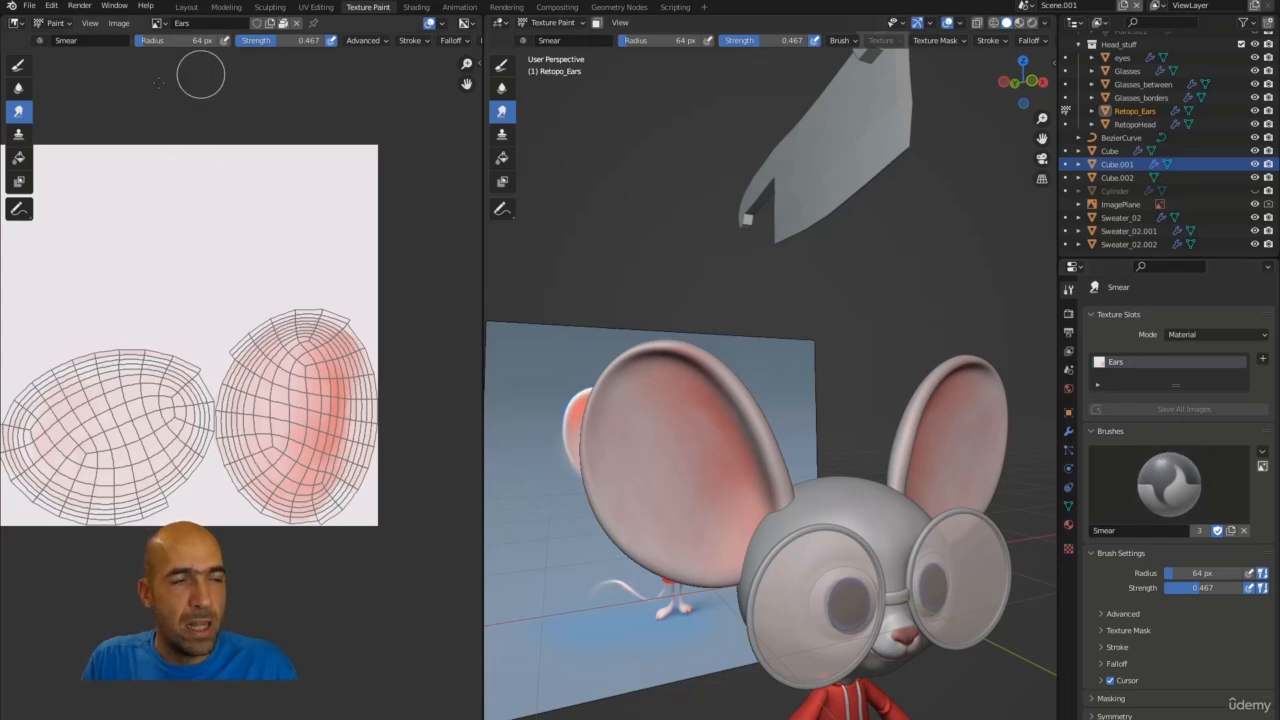
{"action": "left_click", "coordinate": [118, 22]}
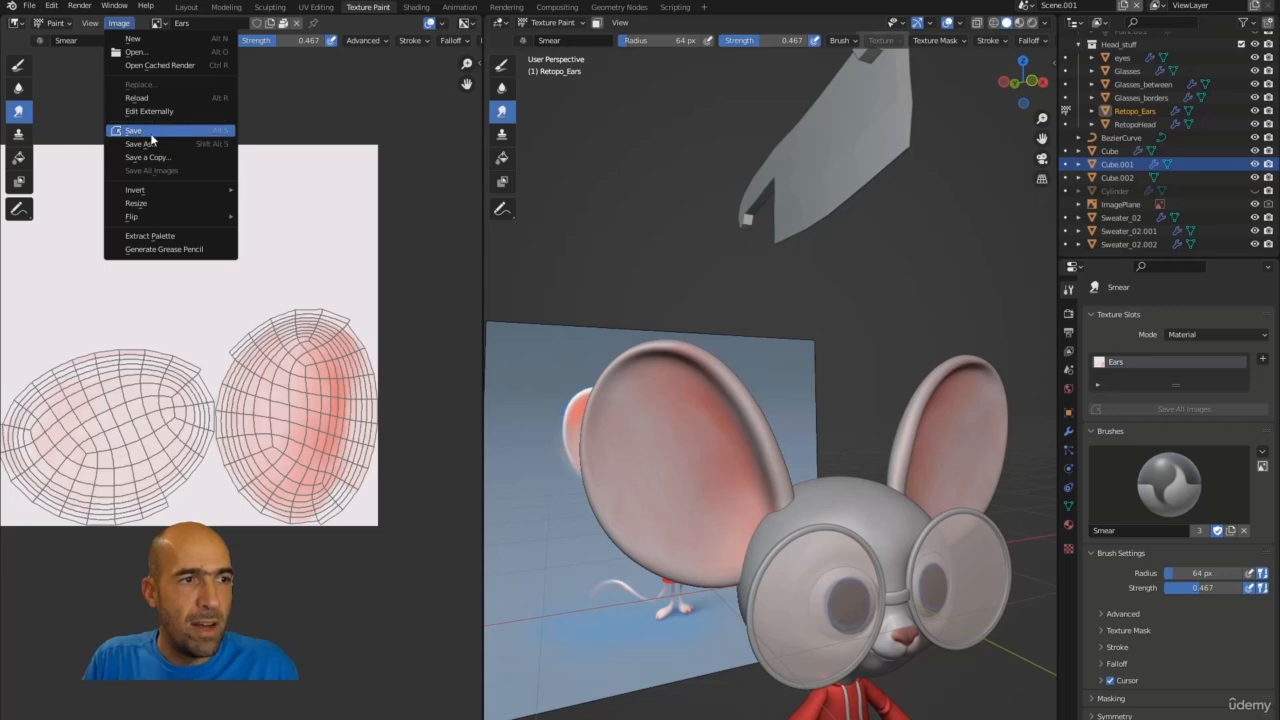
{"action": "left_click", "coordinate": [183, 131]}
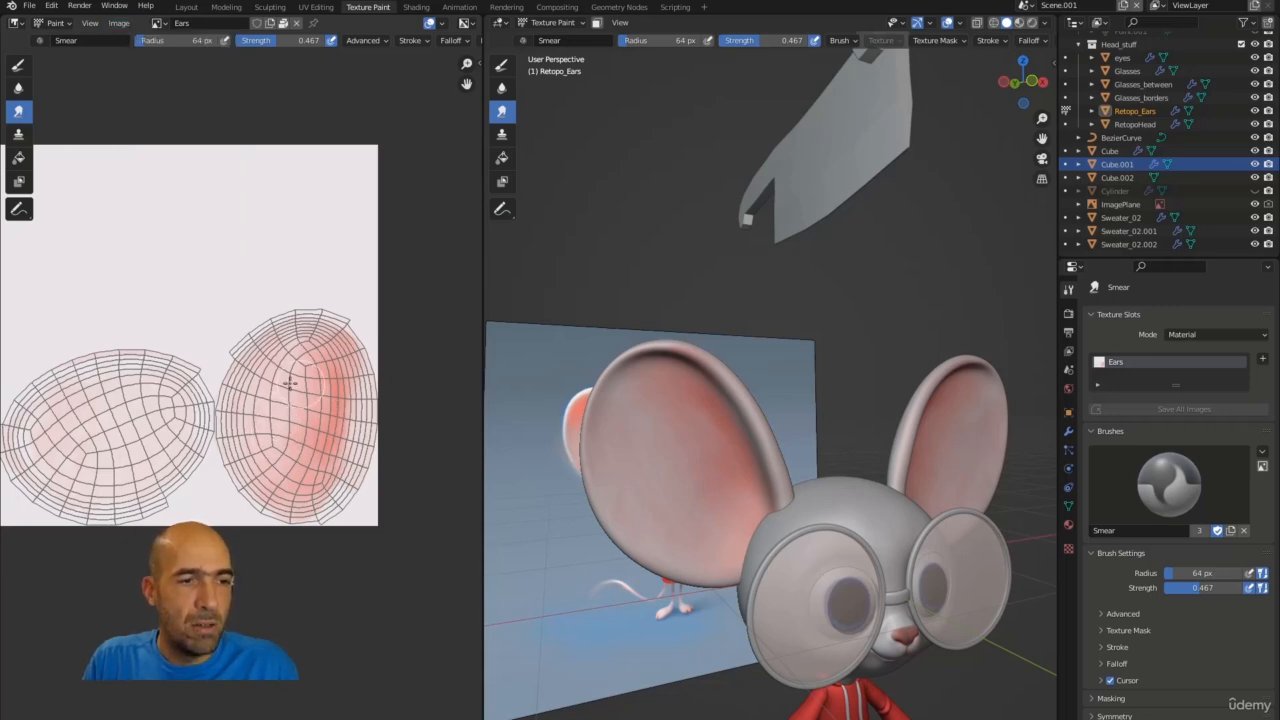
Soften the pink-to-red transition on the inner ear with the Smear brush and compare the whole mouse with the reference.
{"action": "mouse_move", "coordinate": [290, 383]}
{"action": "left_mouse_down"}
{"action": "mouse_move", "coordinate": [305, 335]}
{"action": "mouse_move", "coordinate": [286, 362]}
{"action": "left_mouse_up"}
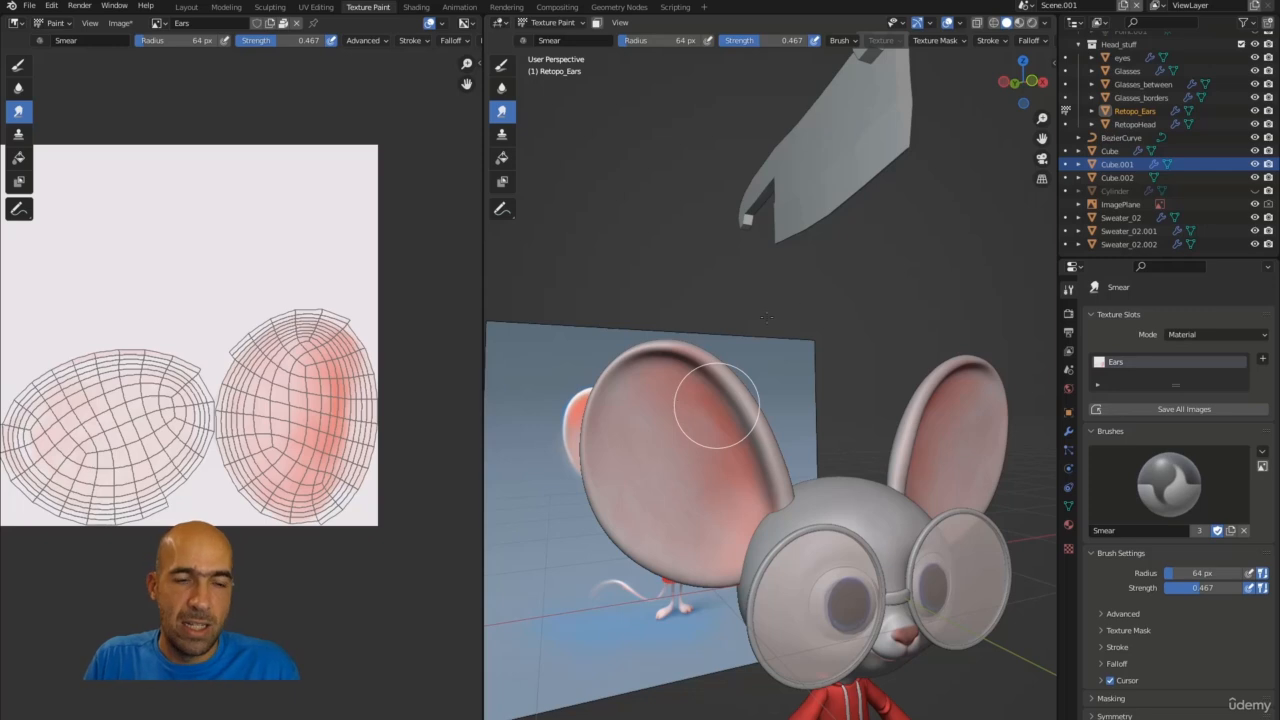
{"action": "middle_click_drag", "start_coordinate": [801, 344], "coordinate": [818, 311]}
{"action": "scroll", "coordinate": [811, 340], "scroll_direction": "down", "scroll_amount": 3}
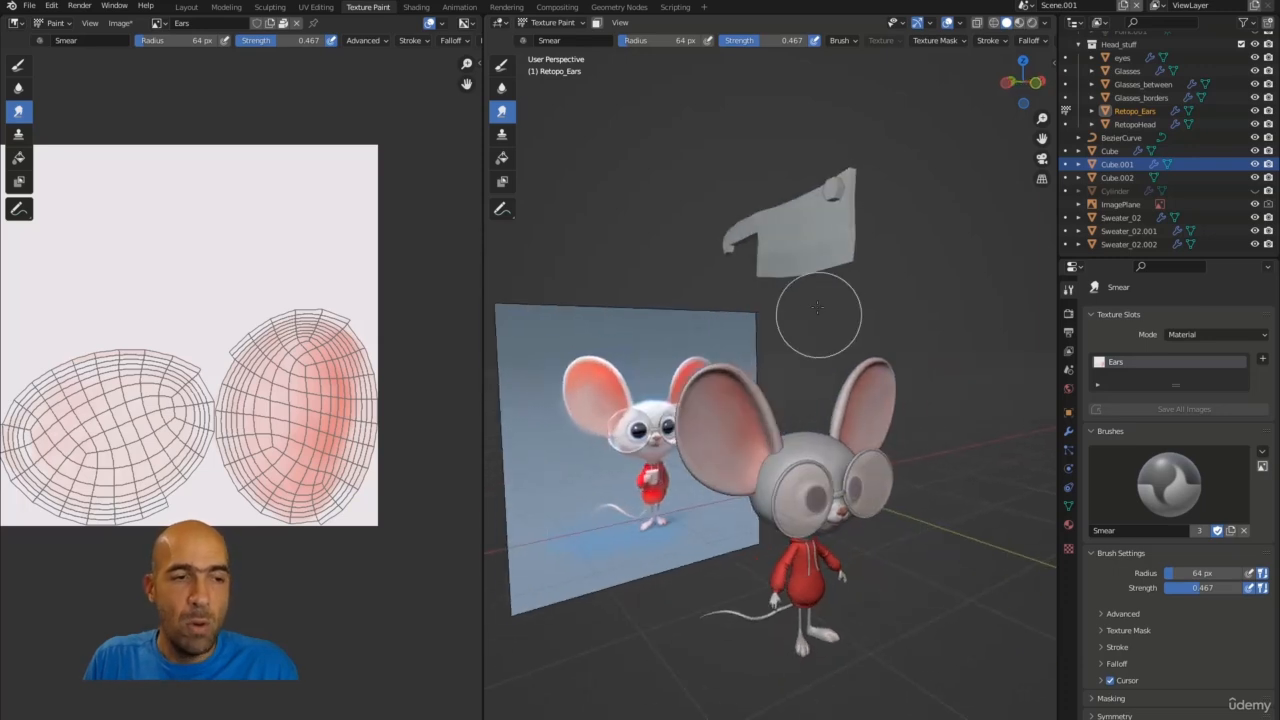
Switch to the Layout workspace, isolate the blade object Cube.001 in local view, and enter Edit Mode with vertex selection.
{"action": "left_click", "coordinate": [183, 9]}
{"action": "middle_click_drag", "start_coordinate": [692, 224], "coordinate": [722, 202], "text": "alt"}
{"action": "middle_click_drag", "start_coordinate": [722, 202], "coordinate": [729, 232], "text": "ctrl+alt"}
{"action": "middle_click_drag", "start_coordinate": [729, 232], "coordinate": [645, 148], "text": "alt+shift"}
{"action": "left_click", "coordinate": [757, 283]}
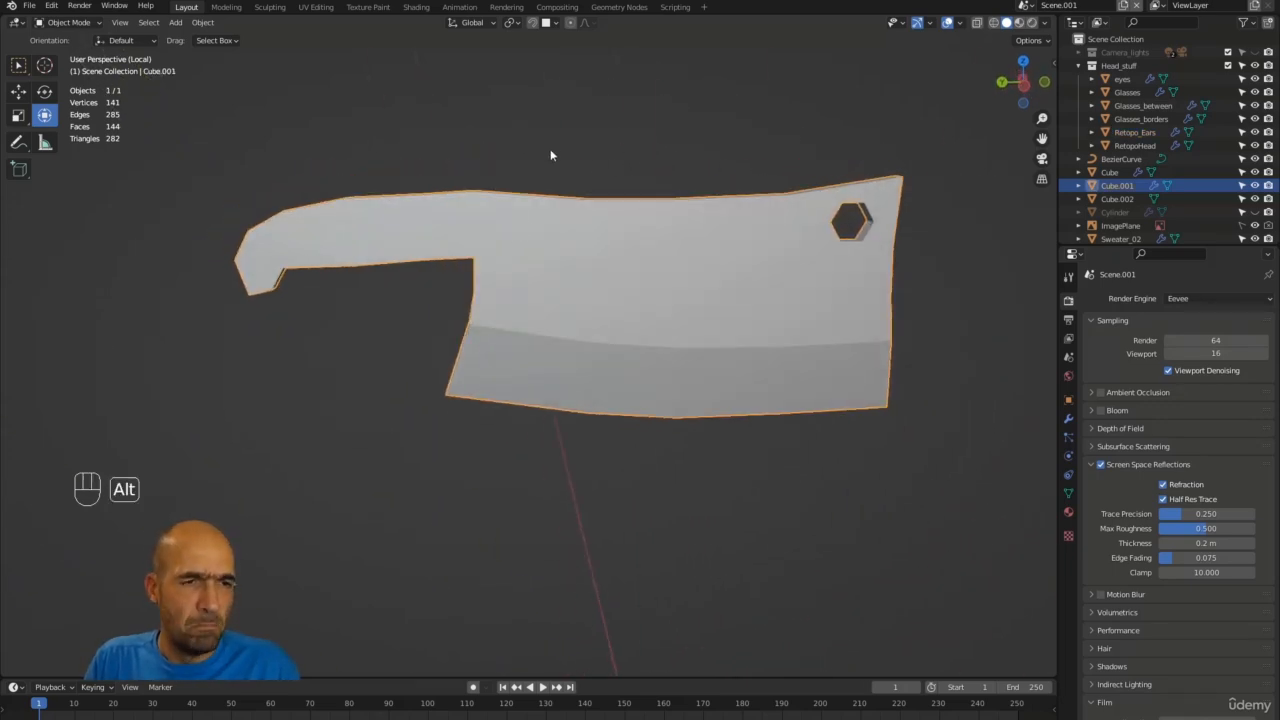
{"action": "mouse_move", "coordinate": [550, 155]}
{"action": "middle_mouse_down", "text": "alt"}
{"action": "mouse_move", "coordinate": [526, 149]}
{"action": "mouse_move", "coordinate": [586, 154]}
{"action": "mouse_move", "coordinate": [566, 174]}
{"action": "mouse_move", "coordinate": [551, 160]}
{"action": "middle_mouse_up", "text": "alt"}
{"action": "key", "text": "Tab"}
{"action": "key", "text": "1"}
Try to move the single front vertex at the corner where the handle meets the blade.
{"action": "left_click", "coordinate": [505, 271]}
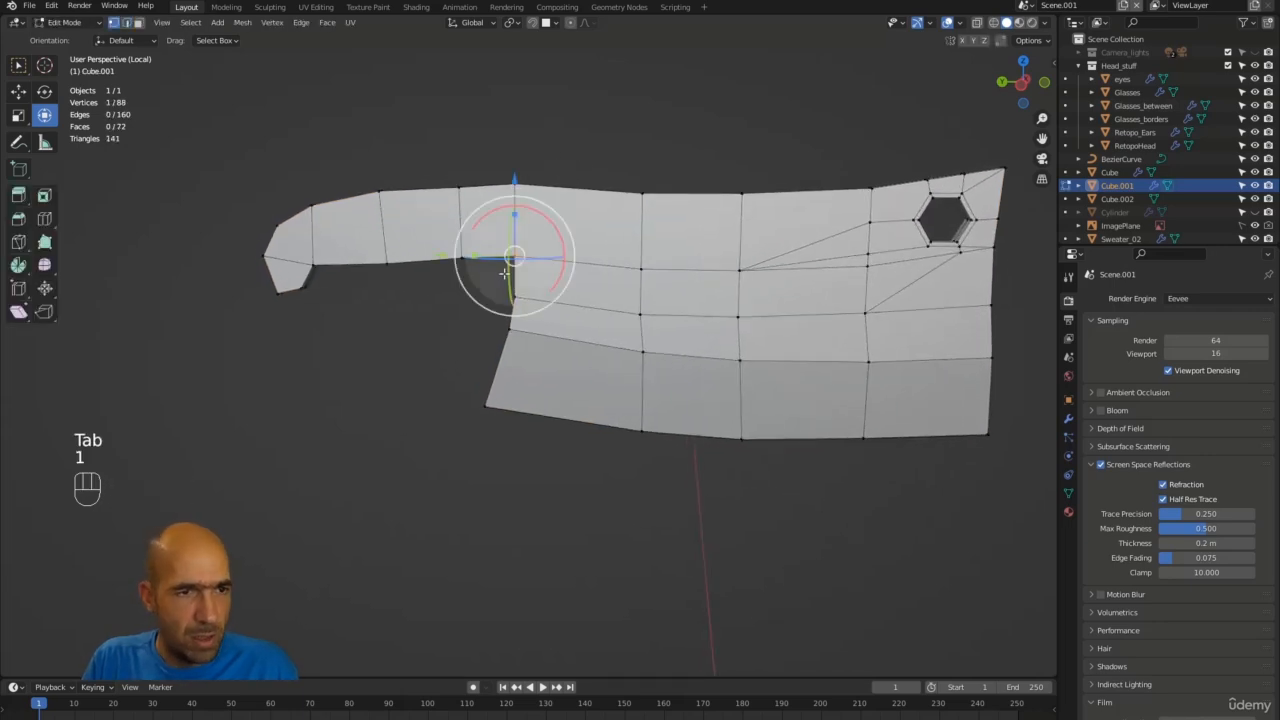
{"action": "middle_click_drag", "start_coordinate": [430, 337], "coordinate": [488, 369], "text": "alt"}
{"action": "left_click", "coordinate": [512, 364]}
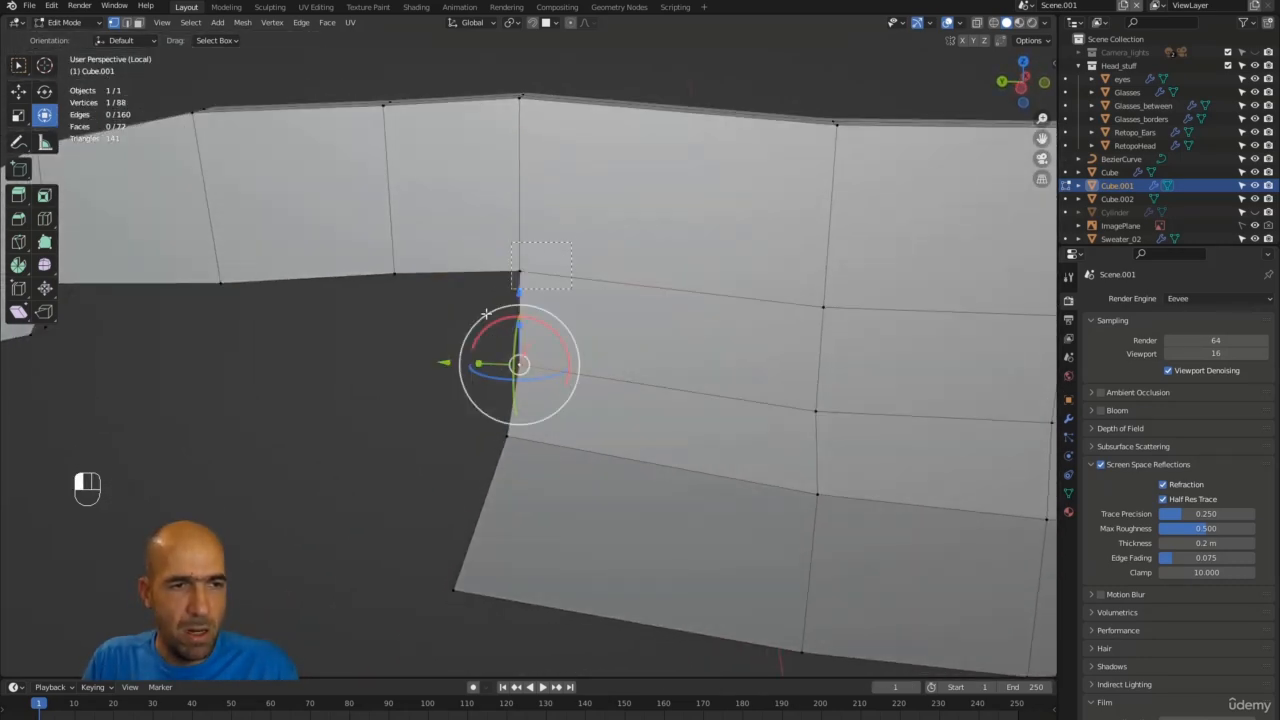
{"action": "left_click", "coordinate": [521, 279]}
{"action": "left_click_drag", "start_coordinate": [519, 197], "coordinate": [692, 154]}
{"action": "key", "text": "ctrl+z"}
In wireframe display, select both vertices at the handle-to-blade corner and raise them slightly along Z.
{"action": "left_click_drag", "start_coordinate": [481, 309], "coordinate": [384, 379], "text": "alt"}
{"action": "key", "text": "shift+z"}
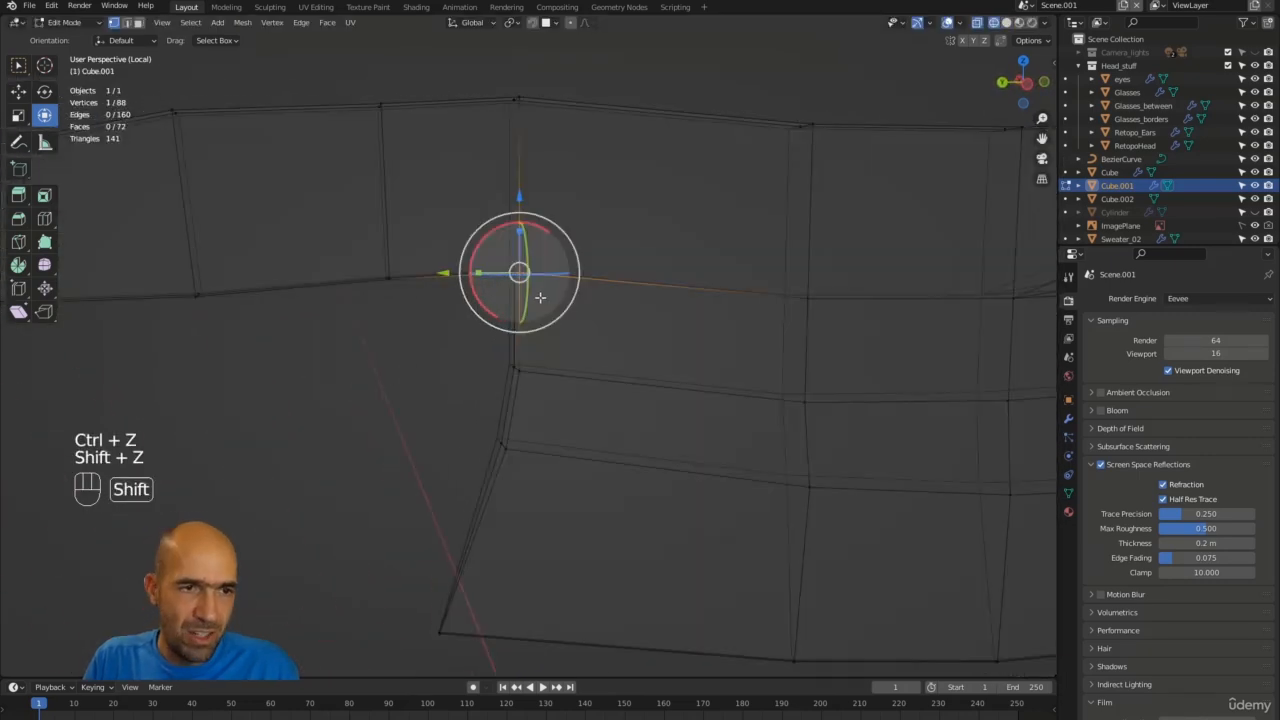
{"action": "left_click_drag", "start_coordinate": [615, 261], "coordinate": [572, 240], "text": "alt"}
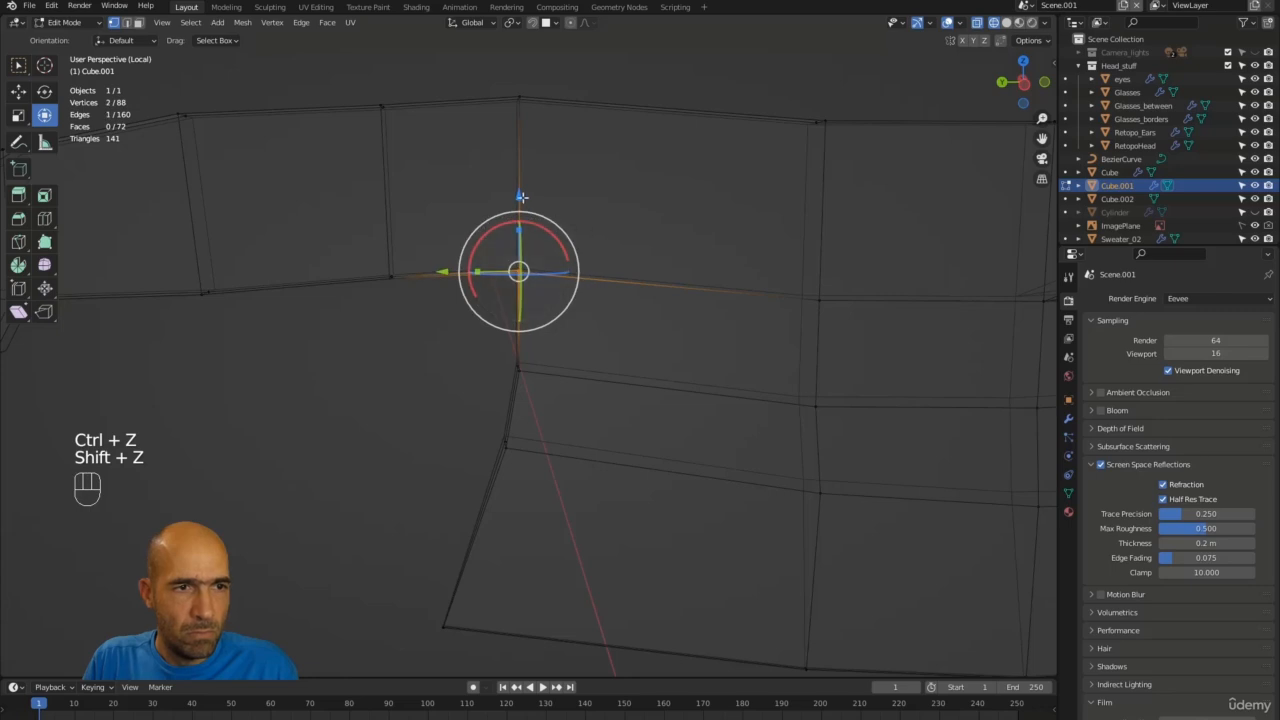
{"action": "left_click_drag", "start_coordinate": [521, 197], "coordinate": [520, 166]}
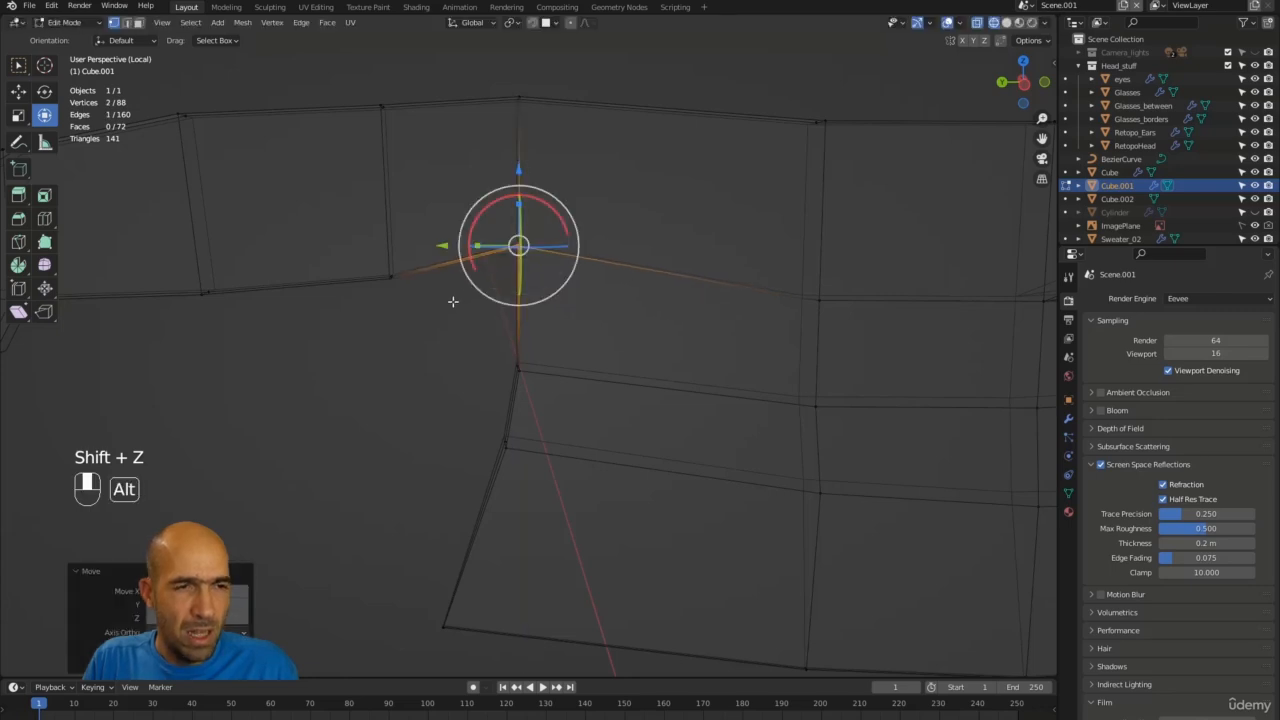
{"action": "left_click_drag", "start_coordinate": [466, 310], "coordinate": [446, 289], "text": "ctrl+alt"}
{"action": "key", "text": "ctrl+z"}
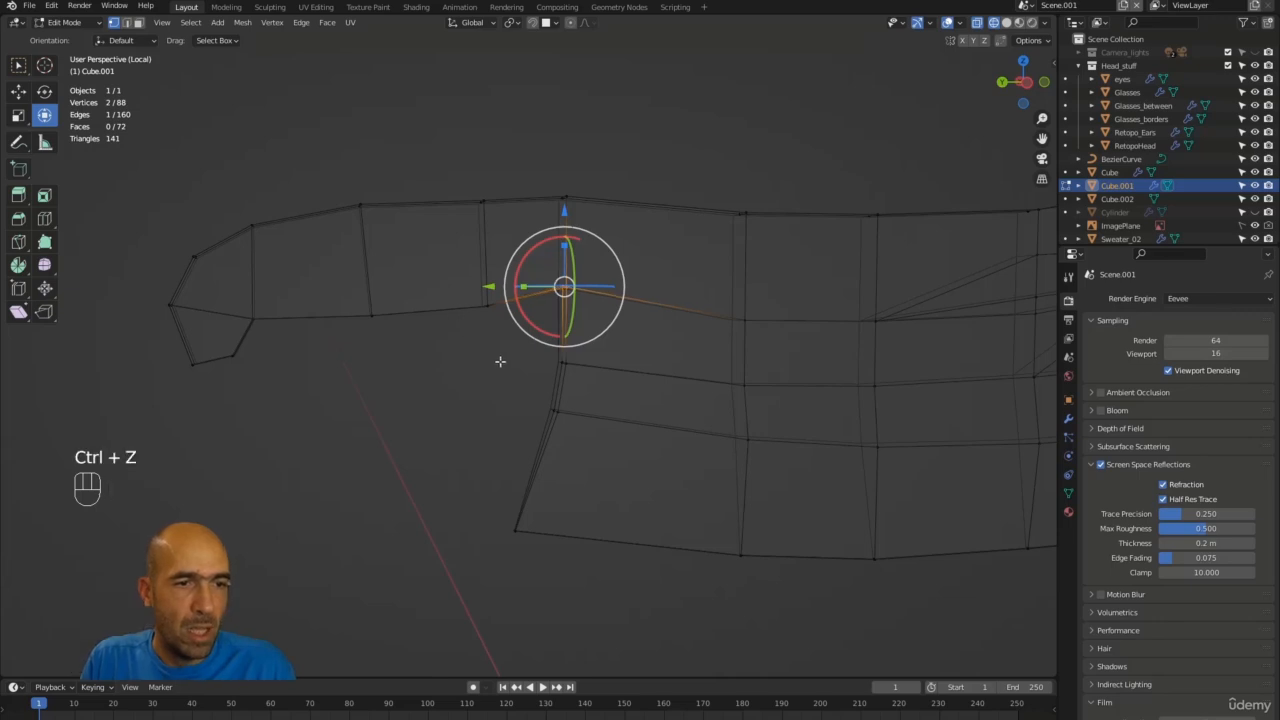
Select the four lower handle vertices nearest the blade and raise them slightly along Z.
{"action": "left_click_drag", "start_coordinate": [500, 357], "coordinate": [345, 195], "text": "alt"}
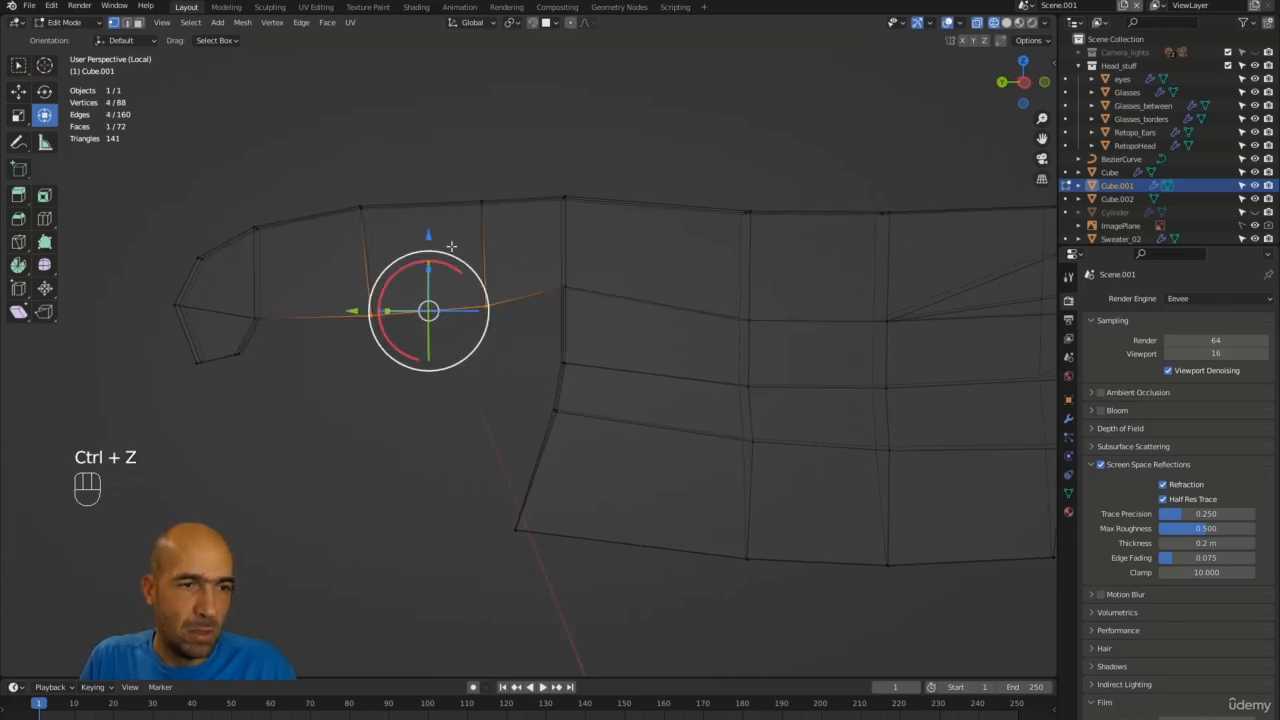
{"action": "left_click_drag", "start_coordinate": [430, 233], "coordinate": [429, 214]}
{"action": "left_click_drag", "start_coordinate": [377, 325], "coordinate": [367, 371], "text": "ctrl+alt"}
Select the whole outer part of the handle in wireframe display and scale it down uniformly.
{"action": "left_click_drag", "start_coordinate": [518, 192], "coordinate": [237, 400]}
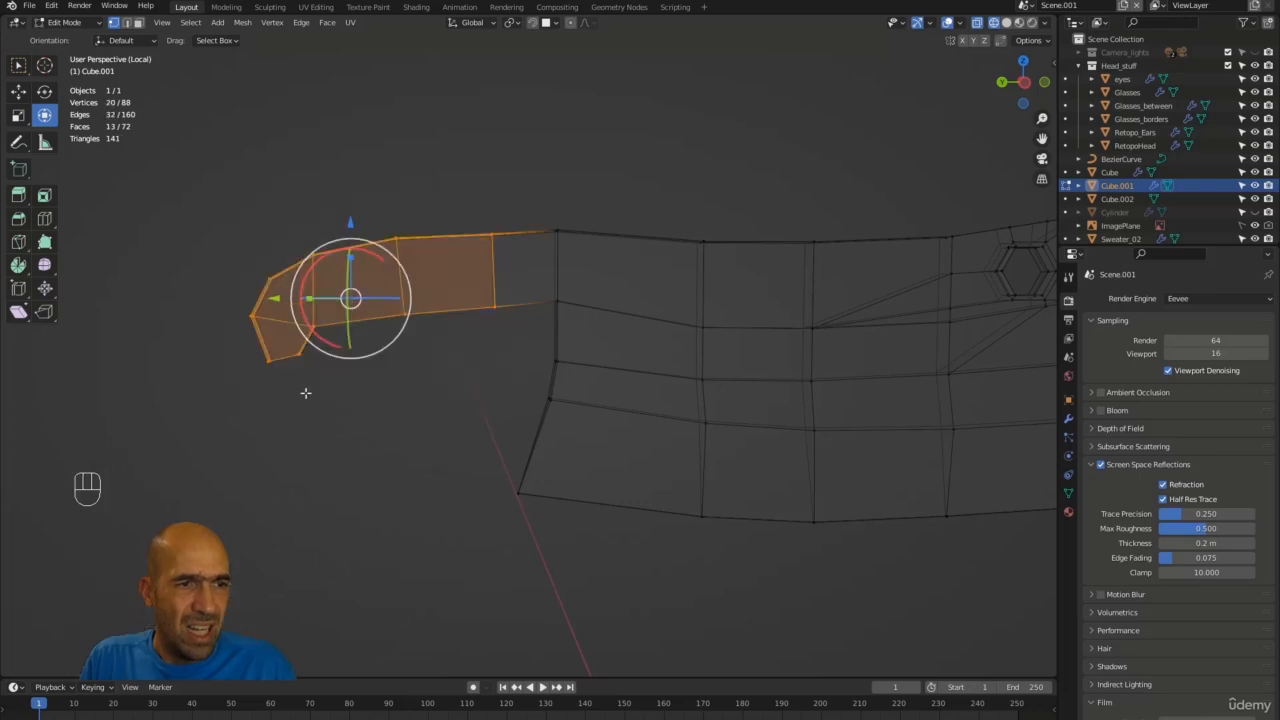
{"action": "middle_click_drag", "start_coordinate": [306, 394], "coordinate": [434, 363], "text": "ctrl+alt"}
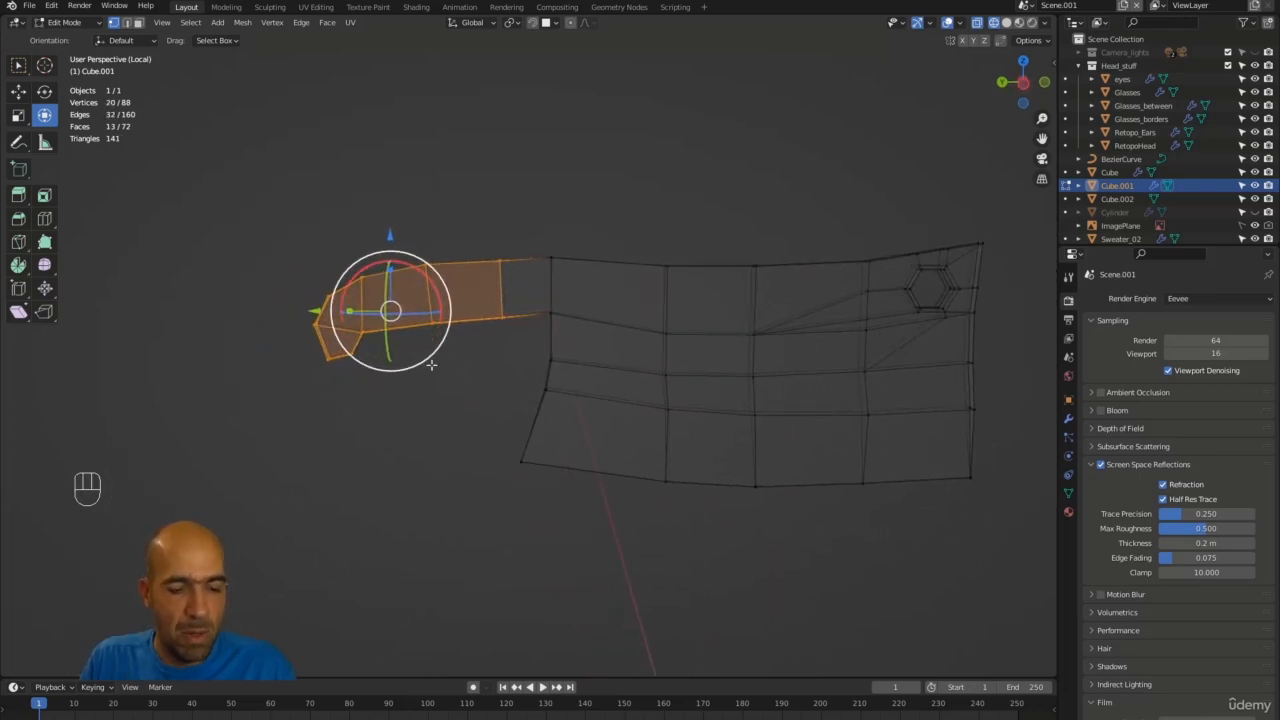
{"action": "key", "text": "s"}
{"action": "left_click", "coordinate": [433, 333]}
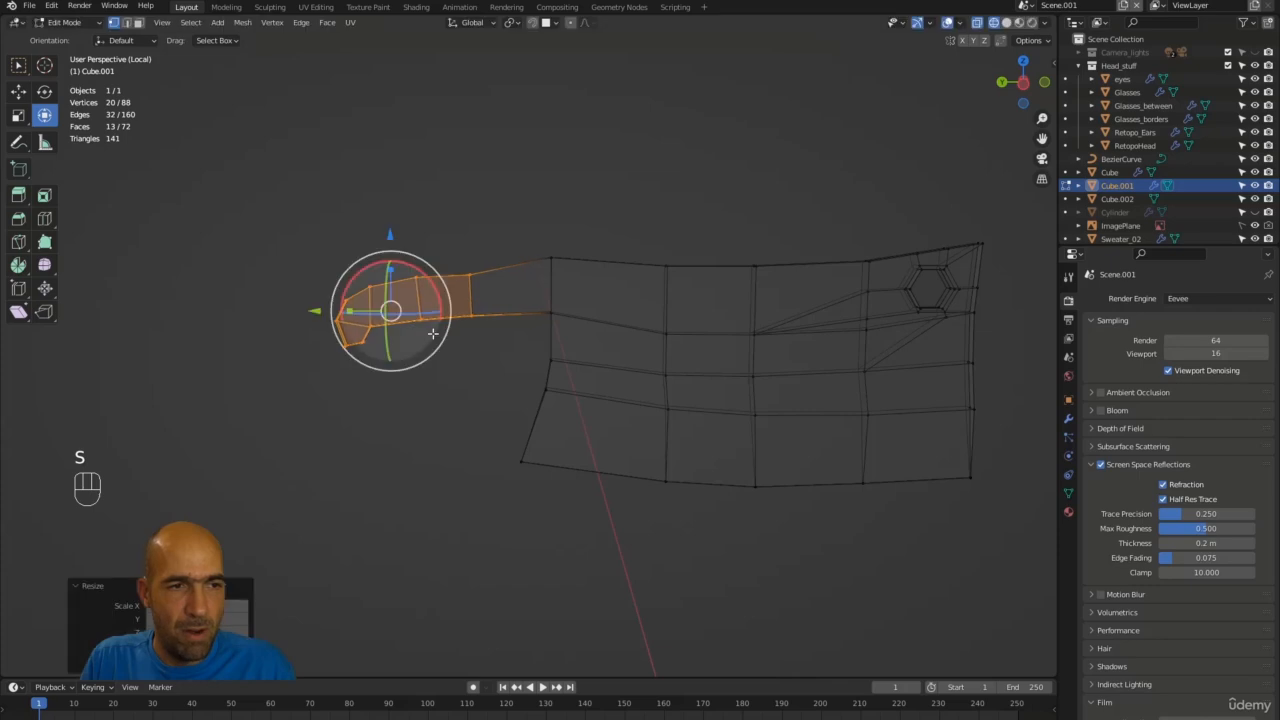
Move the selected handle section along Y toward the blade and raise it along Z to align with the blade's spine.
{"action": "middle_click_drag", "start_coordinate": [481, 302], "coordinate": [362, 311], "text": "alt"}
{"action": "left_click_drag", "start_coordinate": [316, 314], "coordinate": [371, 308]}
{"action": "middle_click_drag", "start_coordinate": [371, 308], "coordinate": [473, 239], "text": "alt"}
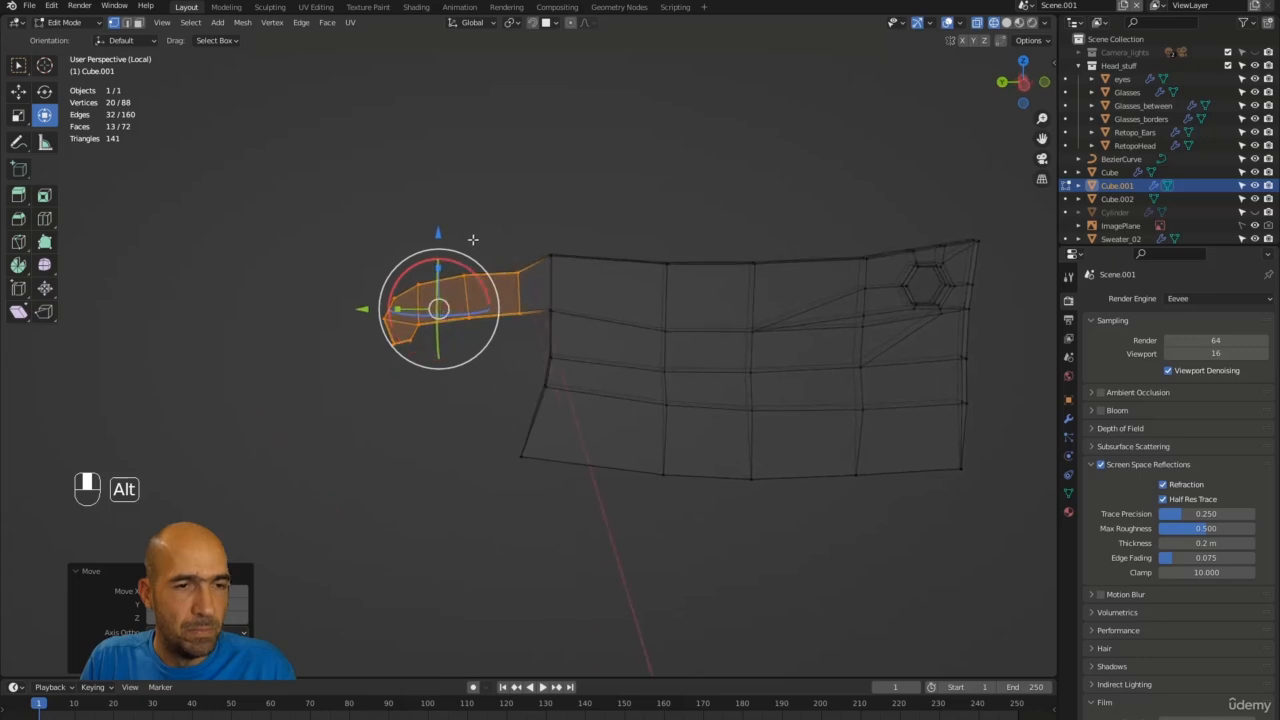
{"action": "left_click_drag", "start_coordinate": [440, 233], "coordinate": [433, 210]}
{"action": "mouse_move", "coordinate": [570, 210]}
{"action": "middle_mouse_down", "text": "alt"}
{"action": "mouse_move", "coordinate": [574, 200]}
{"action": "mouse_move", "coordinate": [503, 194]}
{"action": "mouse_move", "coordinate": [574, 194]}
{"action": "middle_mouse_up", "text": "alt"}
Select both vertices at the blade's lower front corner and move them outward about 0.05 m along Y.
{"action": "left_click", "coordinate": [503, 346]}
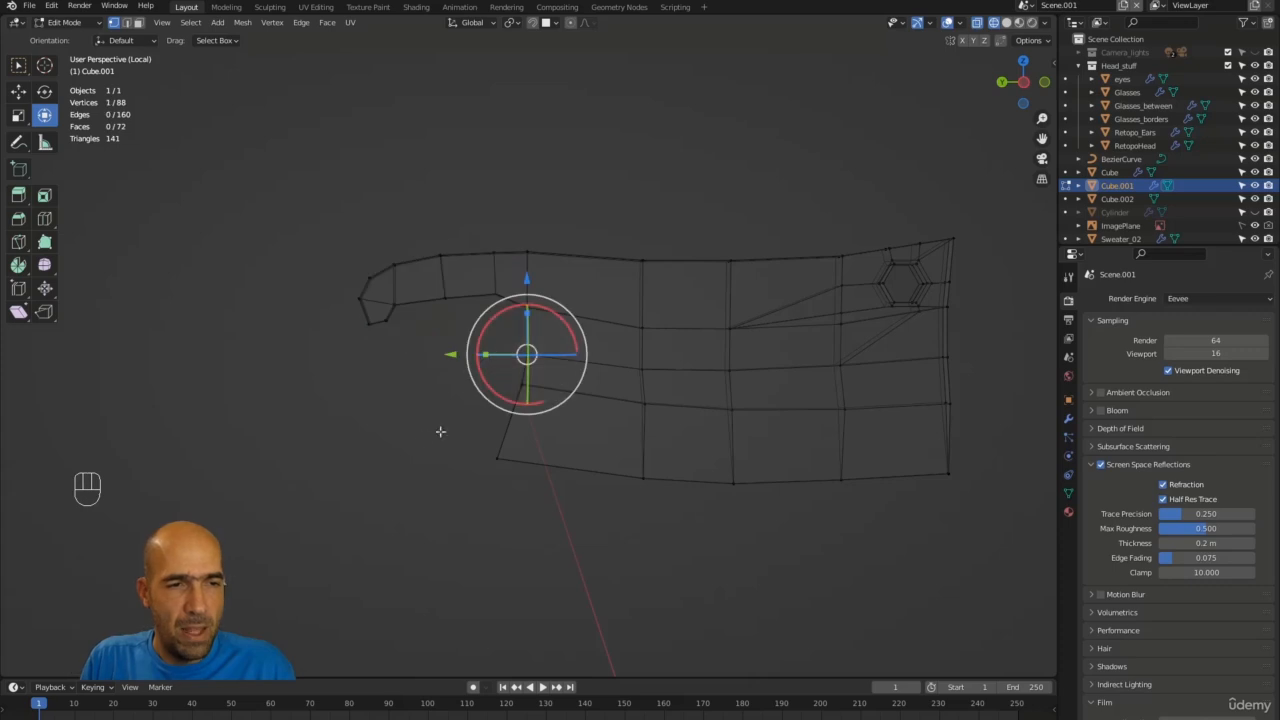
{"action": "middle_click_drag", "start_coordinate": [438, 434], "coordinate": [424, 450], "text": "alt"}
{"action": "left_click_drag", "start_coordinate": [426, 417], "coordinate": [554, 508]}
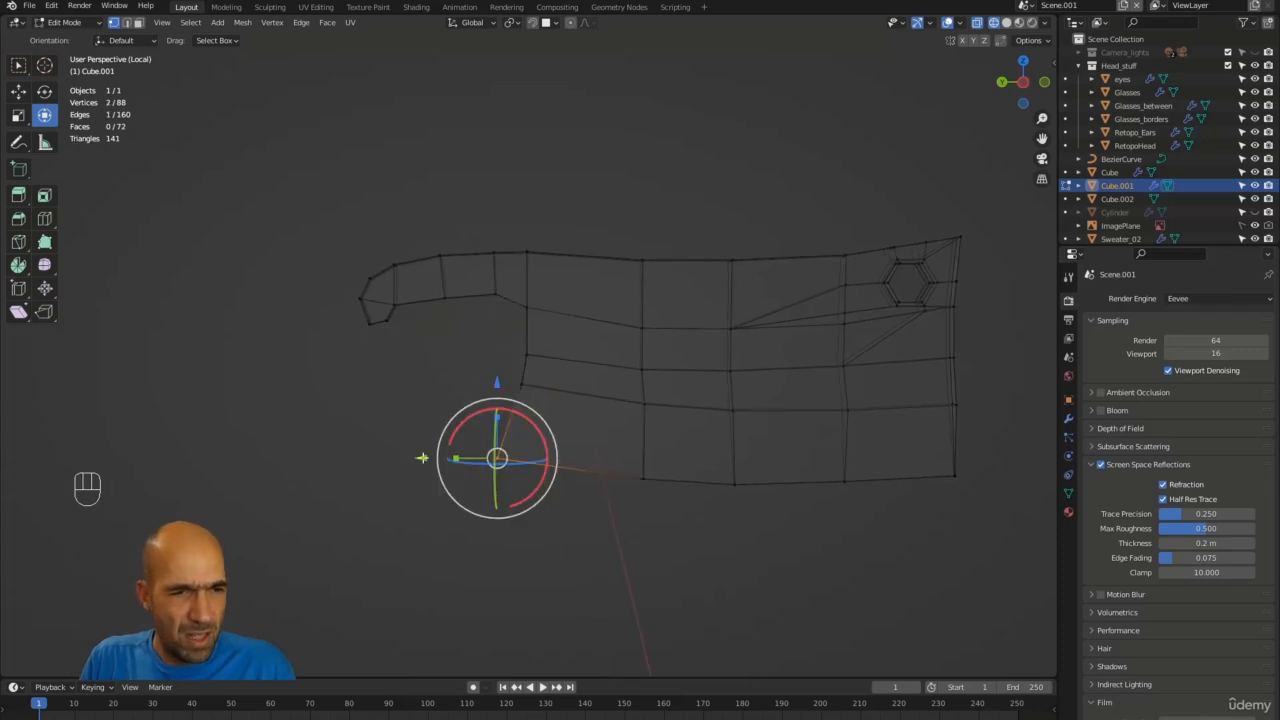
{"action": "key", "text": "g"}
{"action": "key", "text": "y"}
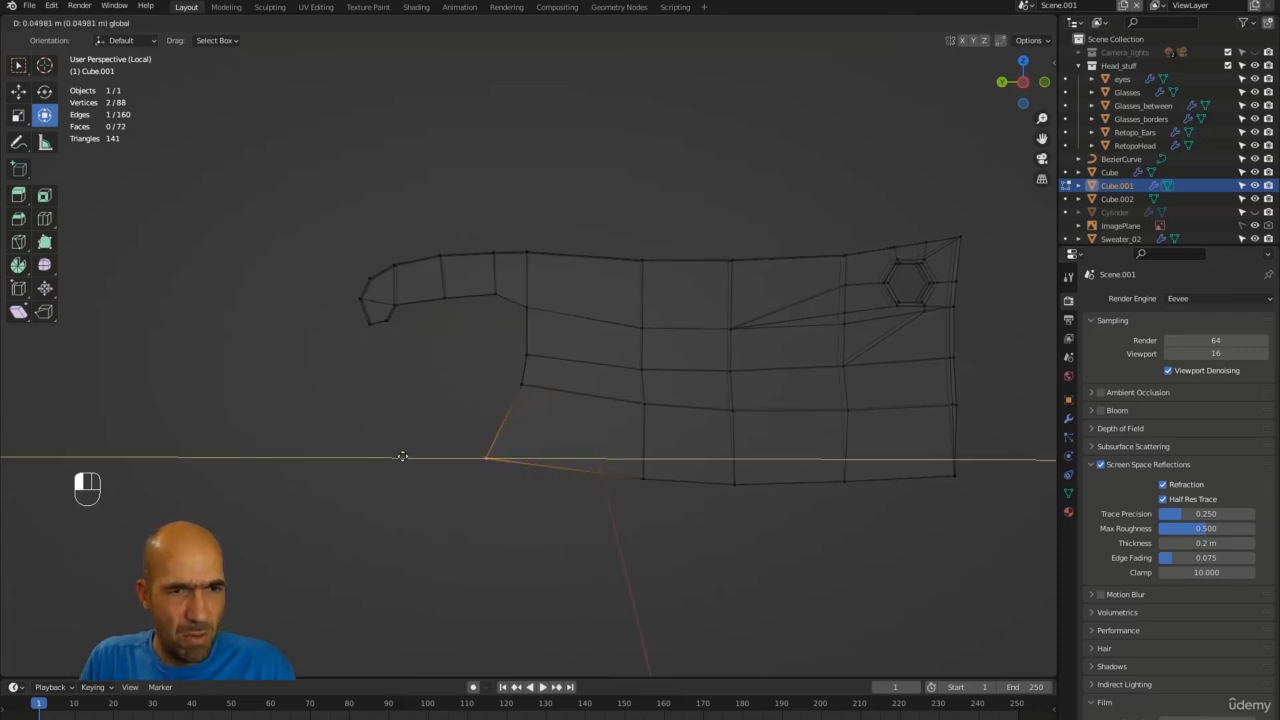
{"action": "left_click", "coordinate": [402, 457]}
Check the blade's outline from several angles, return to solid display, and change to face selection.
{"action": "middle_click_drag", "start_coordinate": [402, 457], "coordinate": [426, 421], "text": "ctrl+alt"}
{"action": "middle_click_drag", "start_coordinate": [554, 247], "coordinate": [516, 224], "text": "alt+shift"}
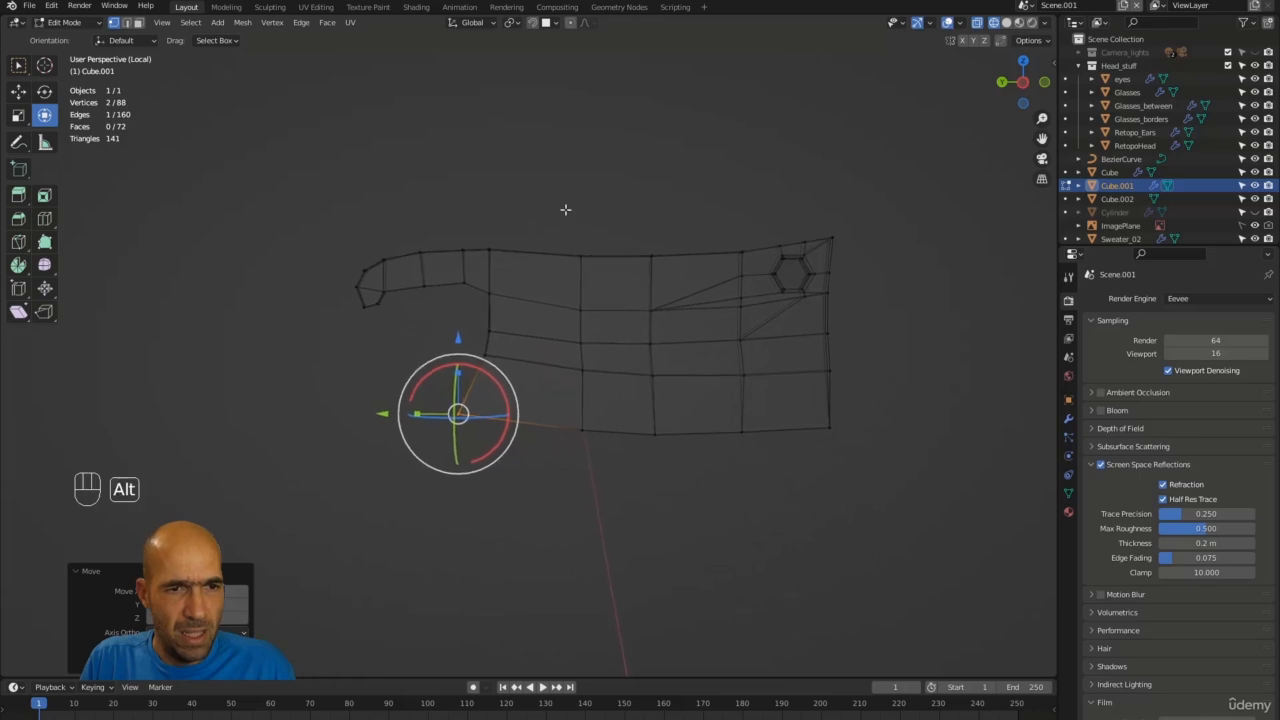
{"action": "middle_click_drag", "start_coordinate": [712, 210], "coordinate": [706, 147], "text": "alt"}
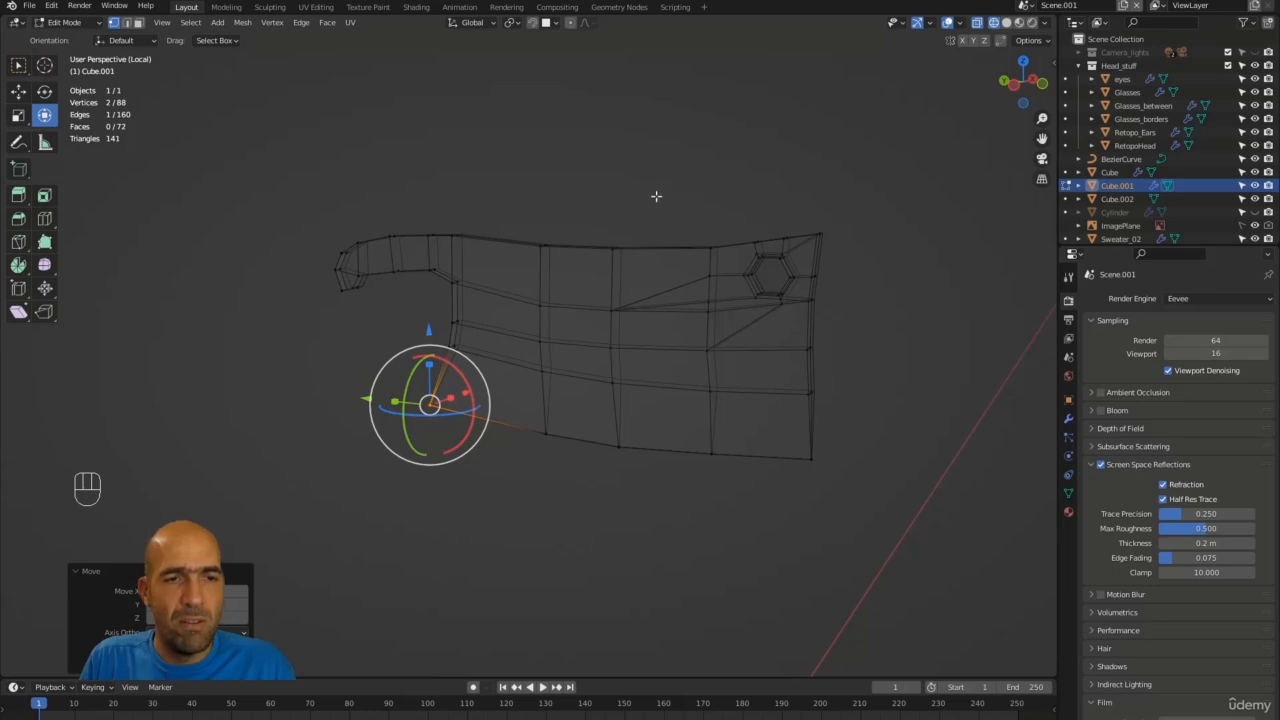
{"action": "mouse_move", "coordinate": [422, 240]}
{"action": "middle_mouse_down", "text": "alt"}
{"action": "mouse_move", "coordinate": [543, 209]}
{"action": "mouse_move", "coordinate": [530, 169]}
{"action": "mouse_move", "coordinate": [508, 191]}
{"action": "mouse_move", "coordinate": [563, 180]}
{"action": "mouse_move", "coordinate": [476, 224]}
{"action": "middle_mouse_up", "text": "alt"}
{"action": "key", "text": "shift+z"}
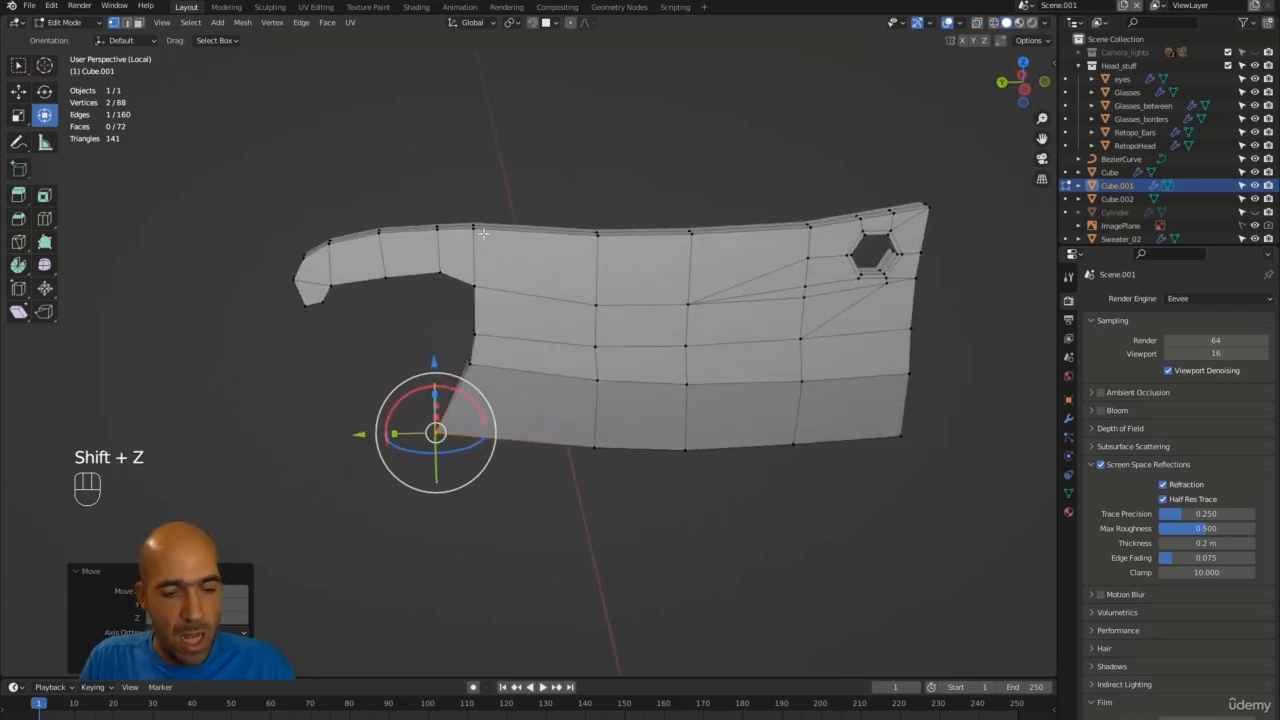
{"action": "key", "text": "3"}
Select only the three side faces of the handle nearest the blade and duplicate them in place.
{"action": "left_click", "coordinate": [451, 282]}
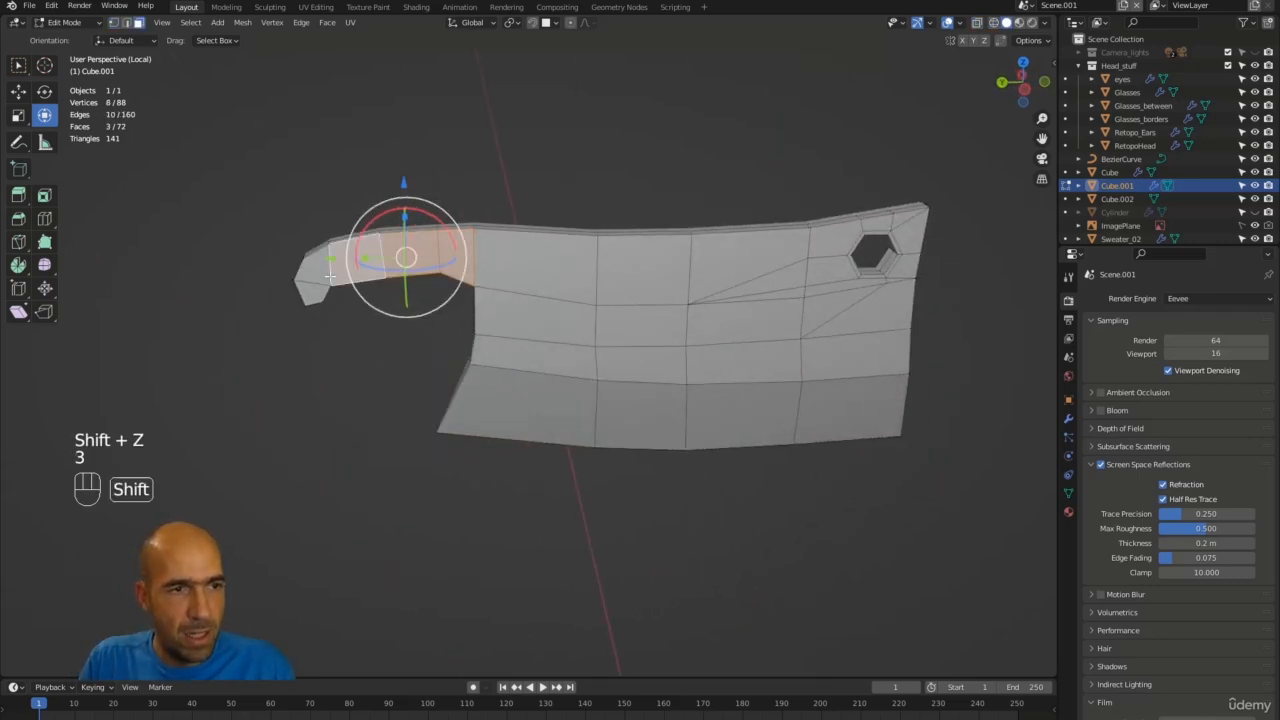
{"action": "middle_click_drag", "start_coordinate": [384, 322], "coordinate": [400, 370], "text": "alt"}
{"action": "middle_click_drag", "start_coordinate": [400, 370], "coordinate": [339, 402], "text": "ctrl+alt"}
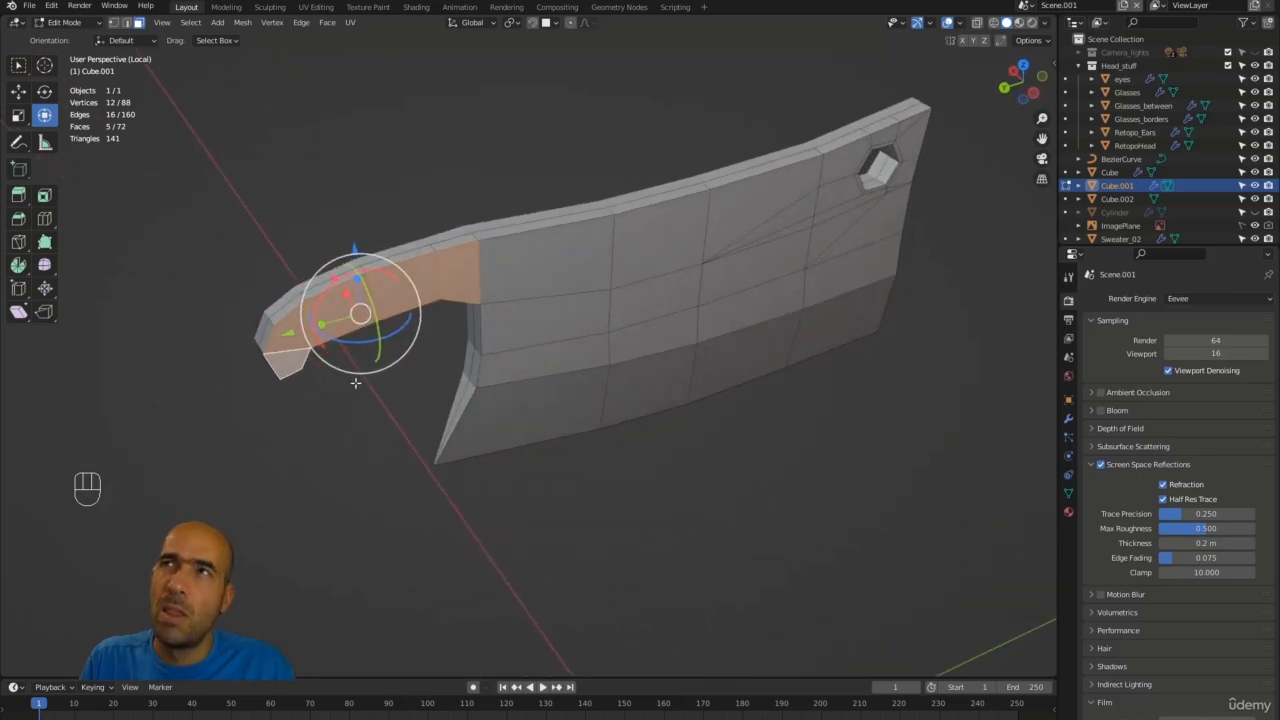
{"action": "left_click", "coordinate": [338, 314]}
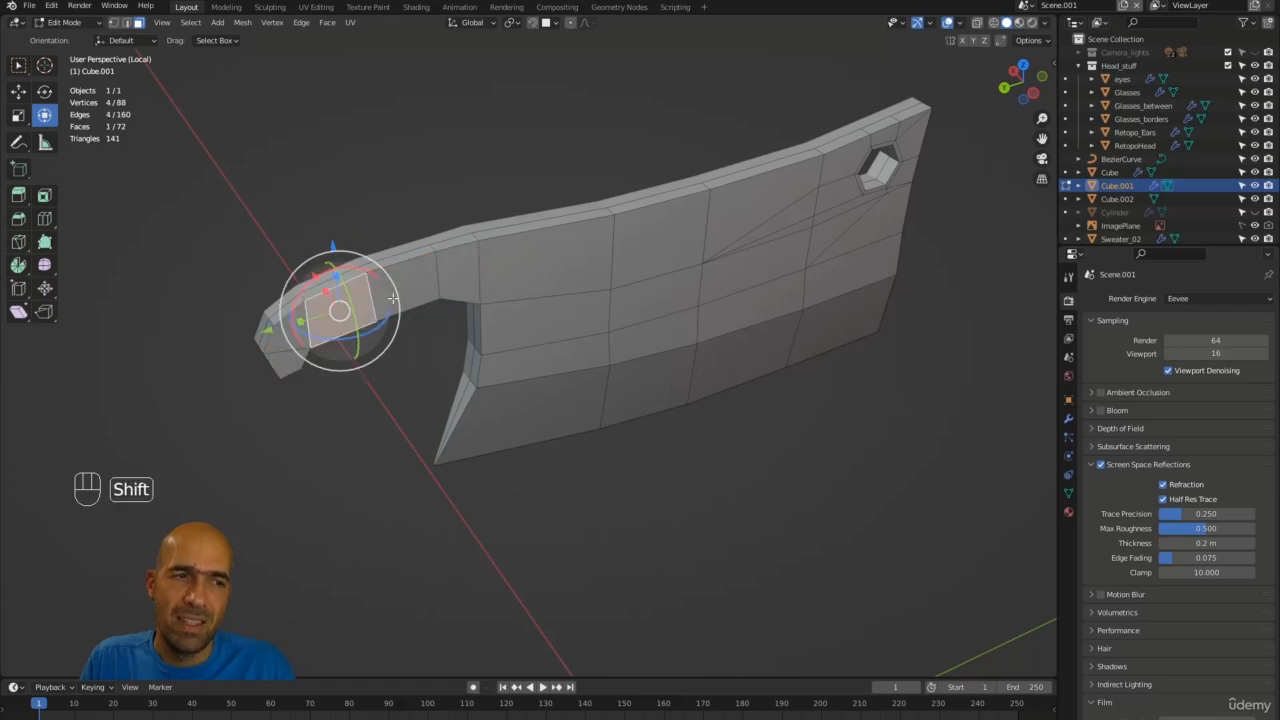
{"action": "left_click", "coordinate": [402, 289], "text": "shift"}
{"action": "left_click", "coordinate": [467, 269], "text": "shift"}
{"action": "middle_click_drag", "start_coordinate": [380, 402], "coordinate": [428, 379], "text": "alt"}
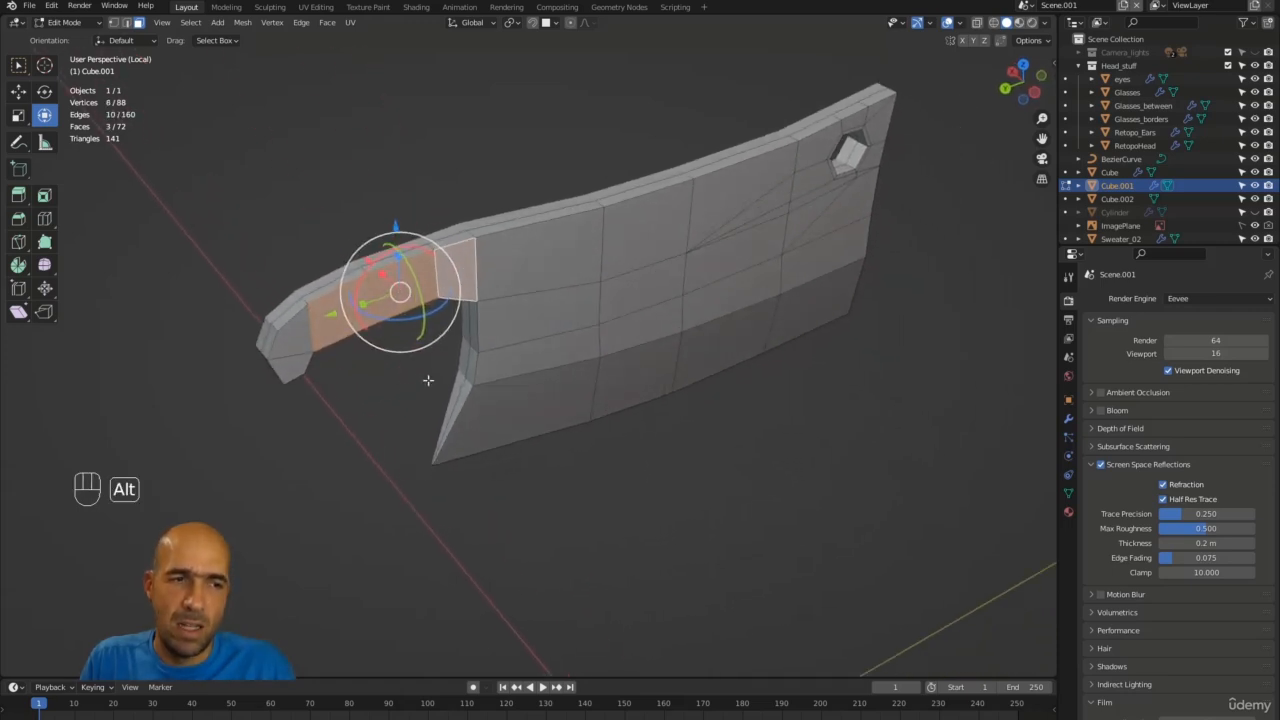
{"action": "key", "text": "shift+d"}
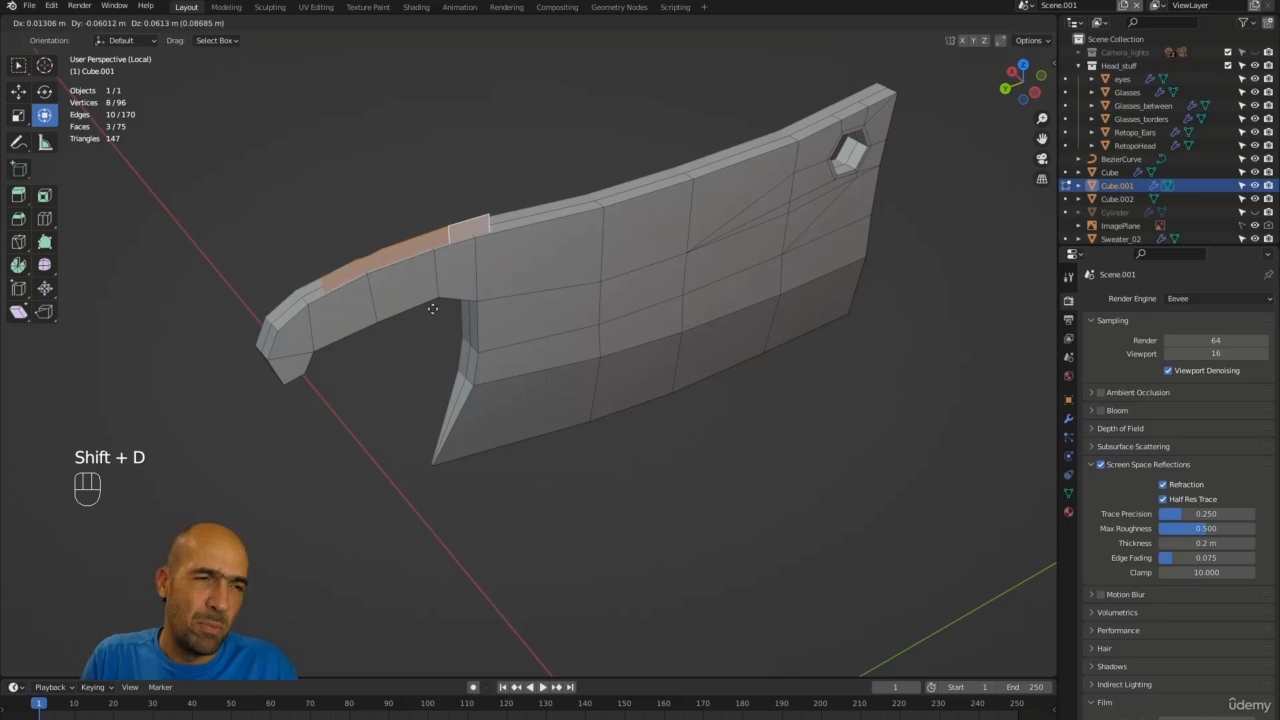
{"action": "right_click", "coordinate": [431, 306]}
Move the duplicated handle faces away from the handle along X and extrude them into a solid grip piece.
{"action": "middle_click_drag", "start_coordinate": [484, 330], "coordinate": [500, 418], "text": "alt"}
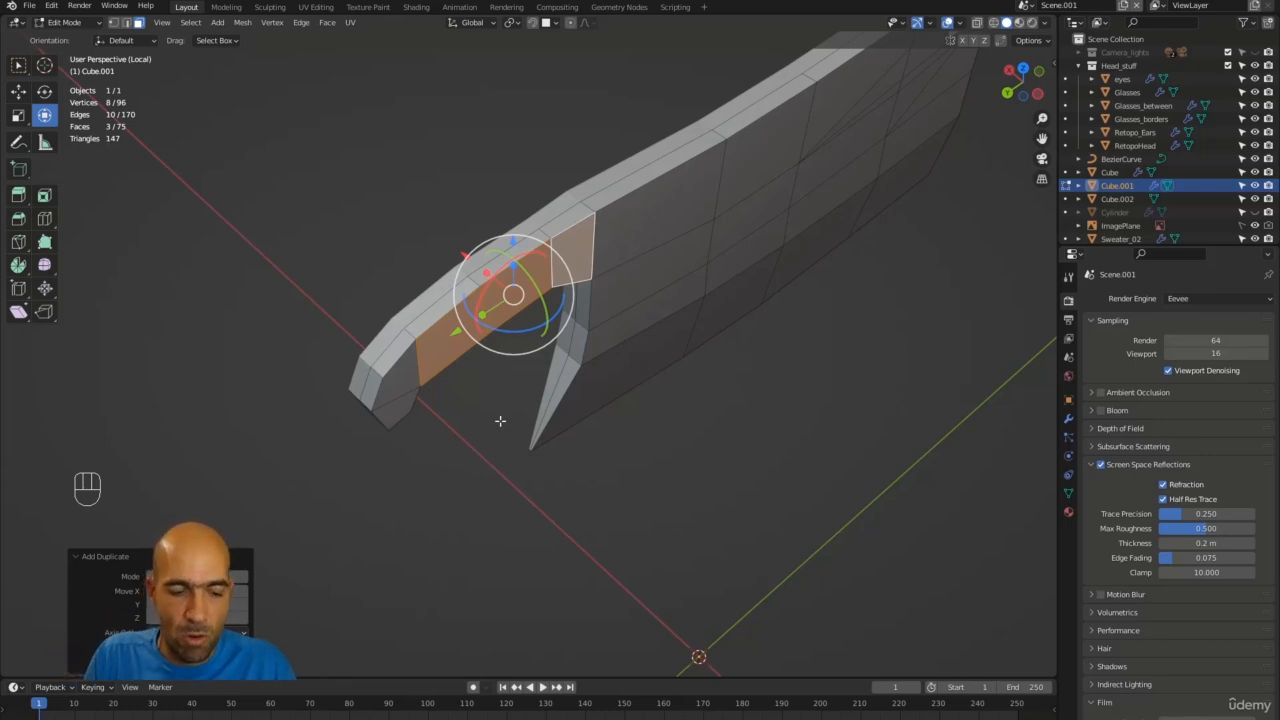
{"action": "key", "text": "g"}
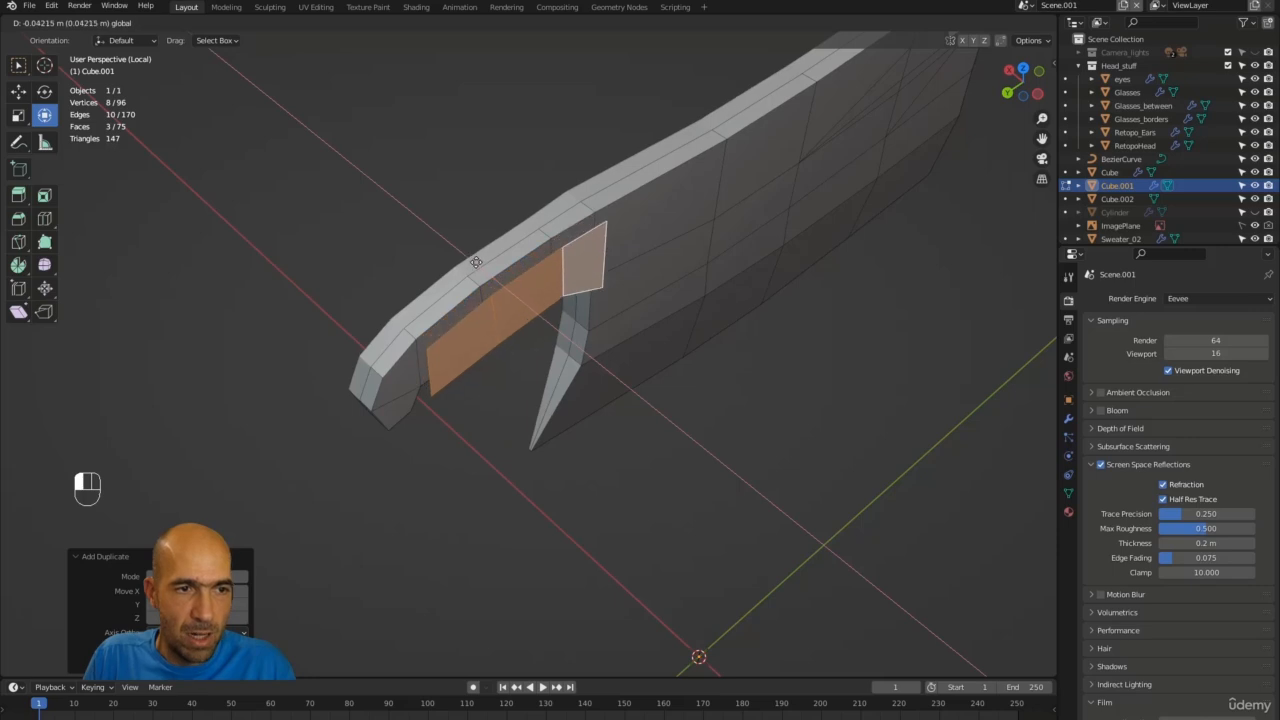
{"action": "left_click", "coordinate": [484, 272]}
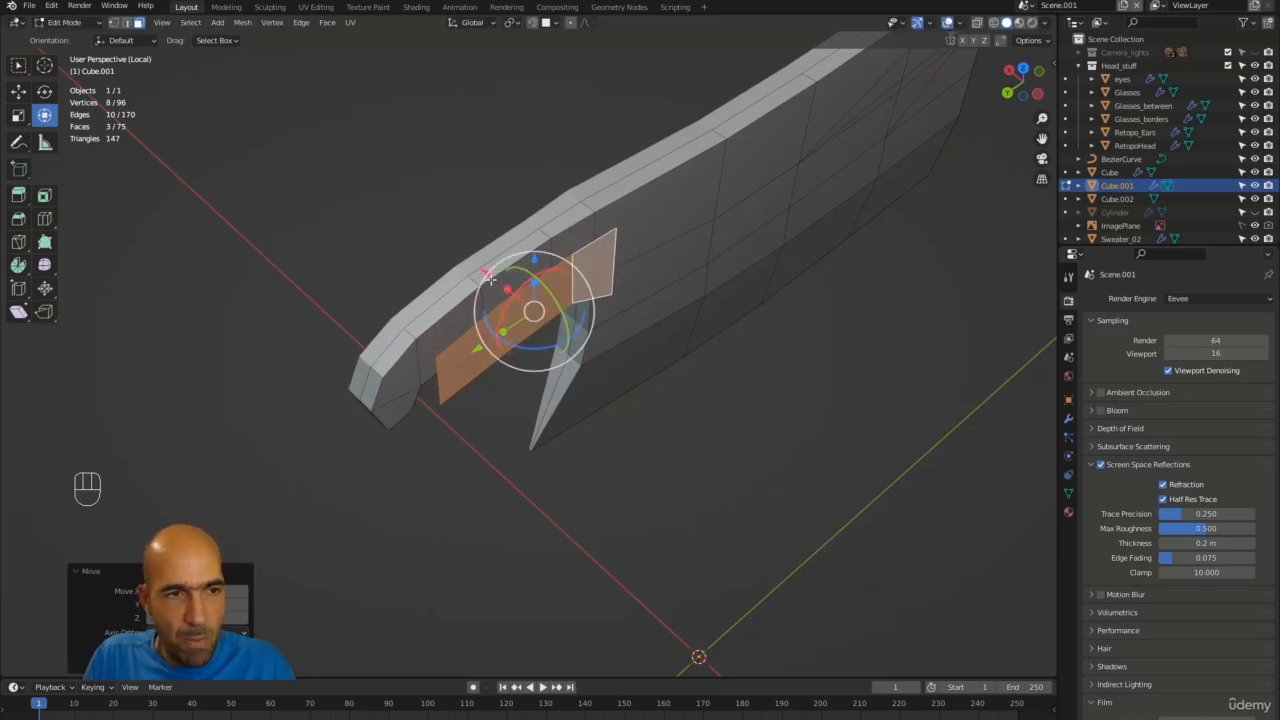
{"action": "key", "text": "e"}
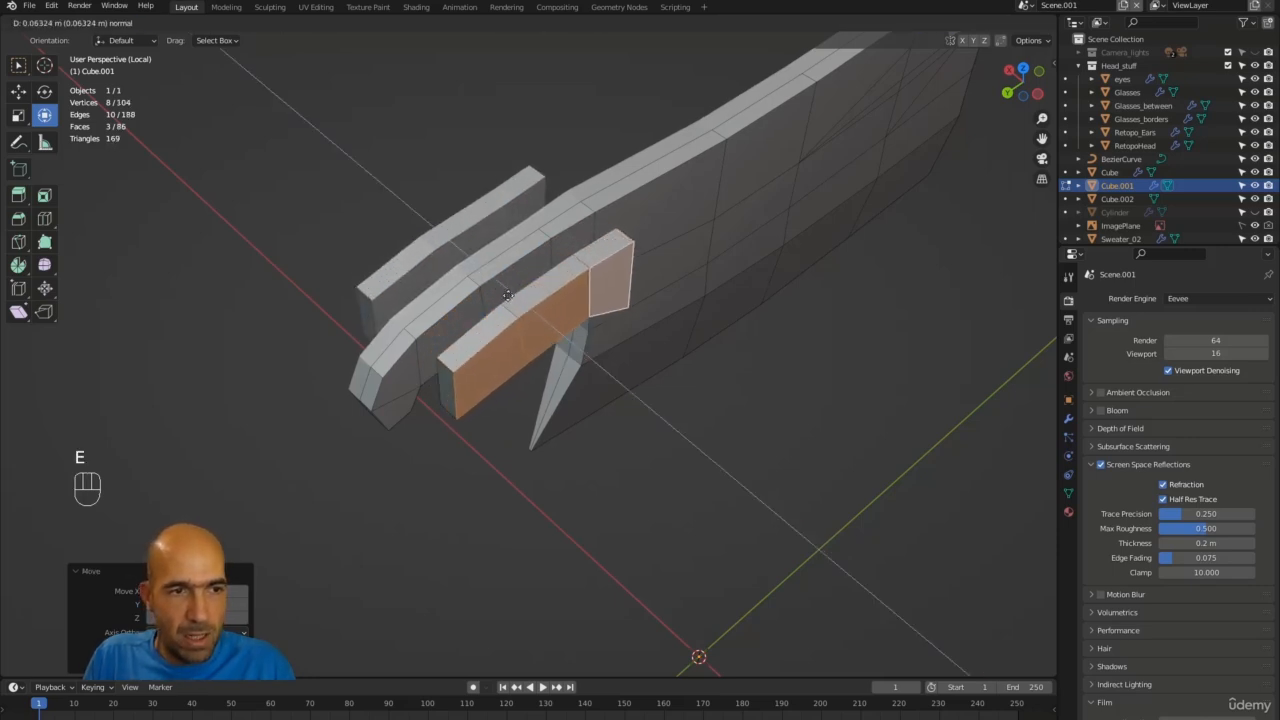
{"action": "left_click", "coordinate": [553, 304]}
Select the whole linked grip piece and move it along X toward the handle.
{"action": "left_click_drag", "start_coordinate": [553, 304], "coordinate": [800, 260], "text": "alt"}
{"action": "left_click", "coordinate": [602, 422]}
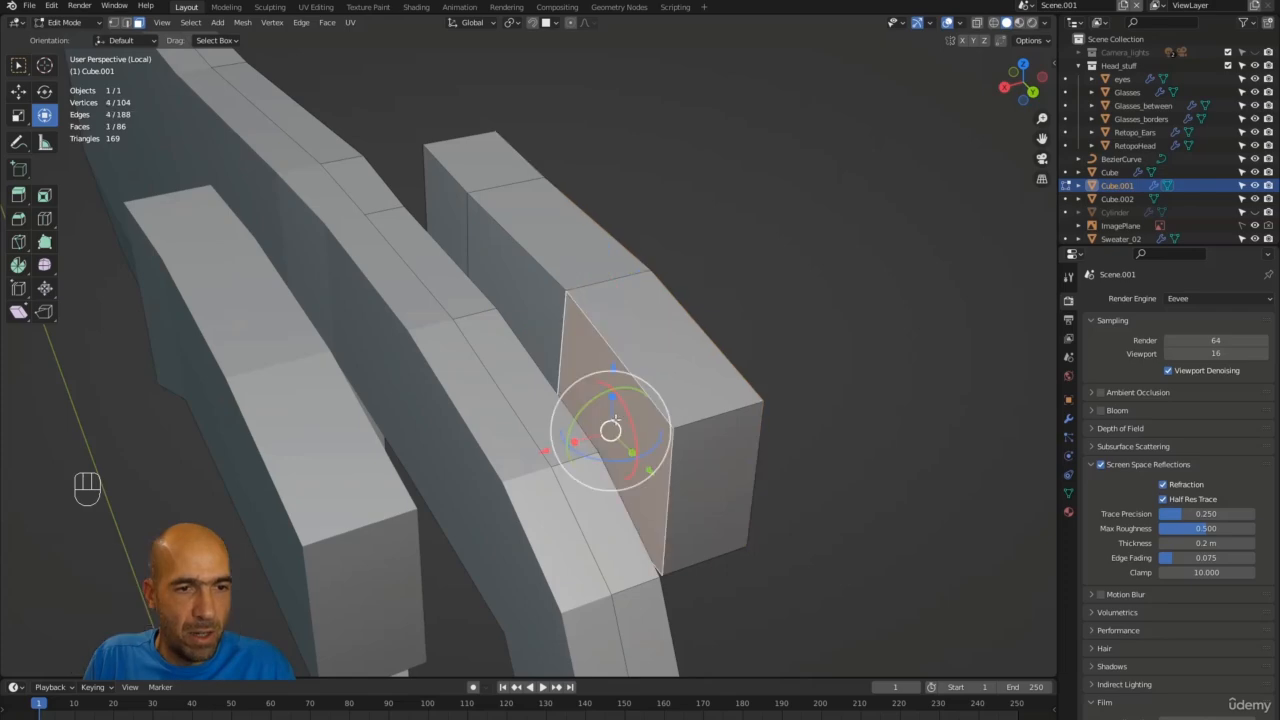
{"action": "left_click_drag", "start_coordinate": [602, 422], "coordinate": [673, 300], "text": "alt"}
{"action": "key", "text": "l"}
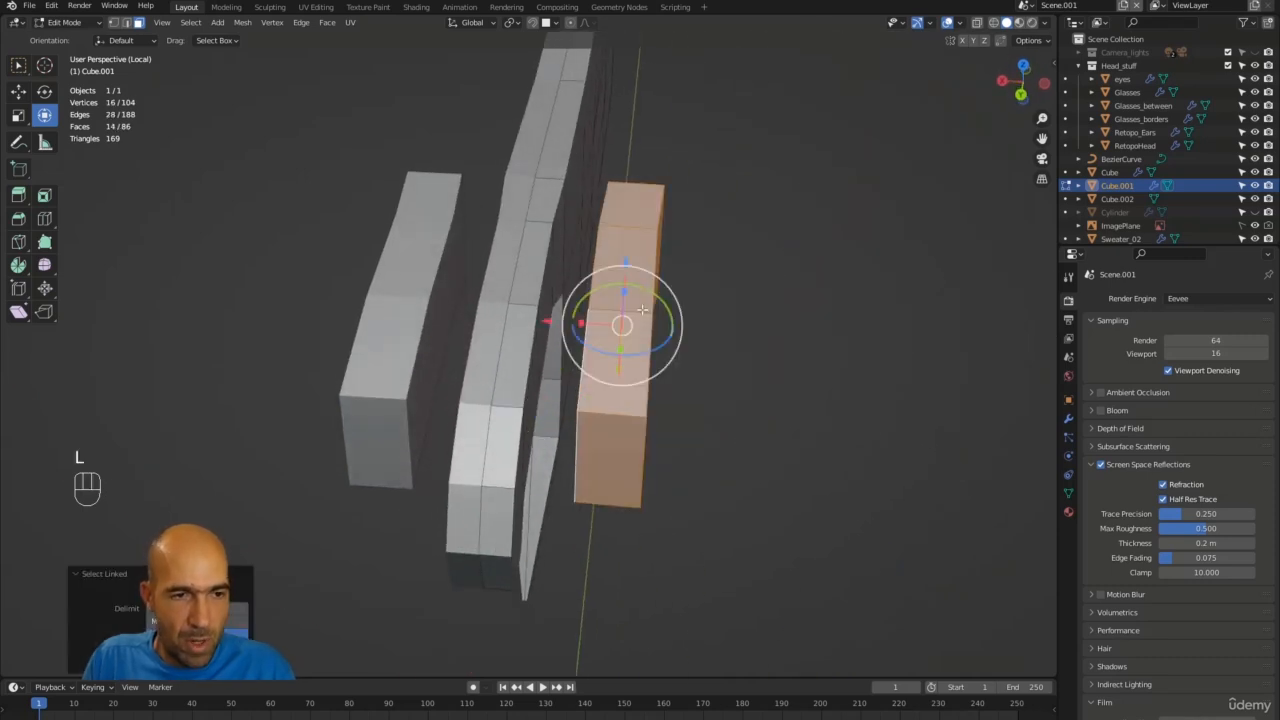
{"action": "left_click_drag", "start_coordinate": [546, 321], "coordinate": [499, 326]}
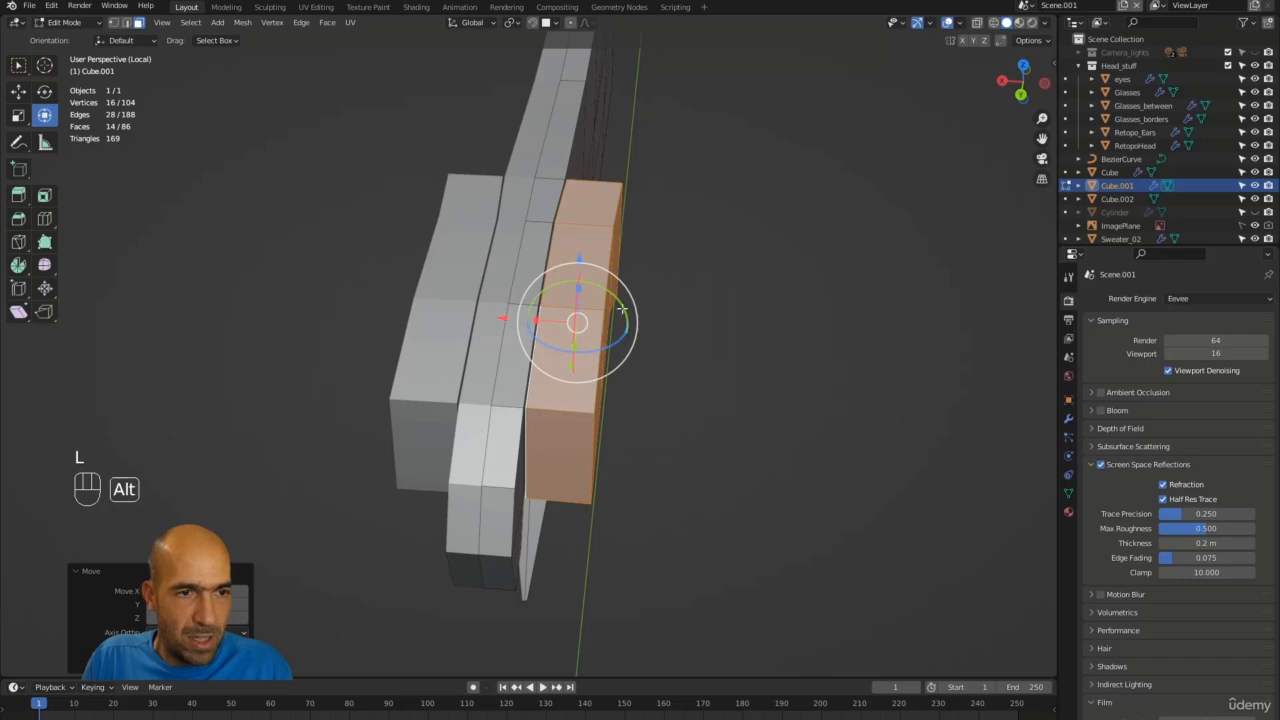
Scale the grip piece along X to about 0.31 and move it about 0.036 m along X against the handle.
{"action": "middle_click_drag", "start_coordinate": [622, 311], "coordinate": [585, 301]}
{"action": "key", "text": "s"}
{"action": "key", "text": "x"}
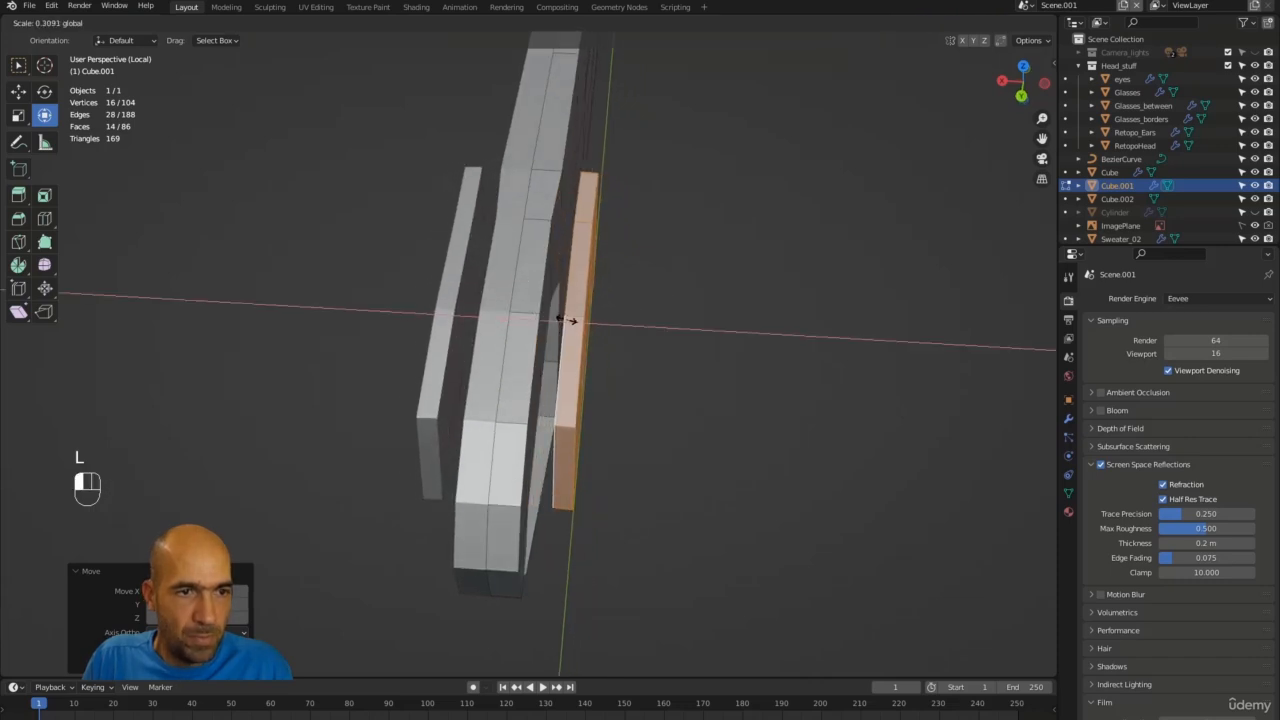
{"action": "left_click", "coordinate": [565, 320]}
{"action": "key", "text": "g"}
{"action": "key", "text": "x"}
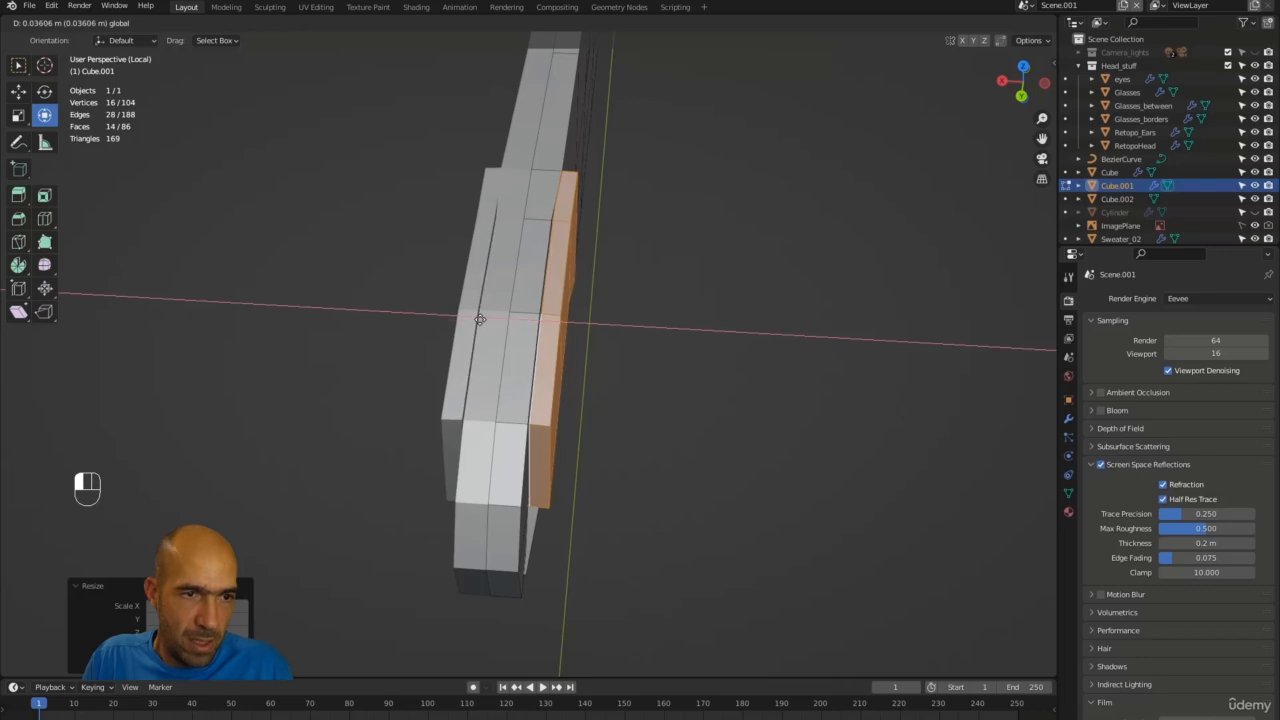
{"action": "left_click", "coordinate": [479, 320]}
Select the grip's three outer side faces and scale them down along Z to give it sloped upper and lower sides.
{"action": "left_click_drag", "start_coordinate": [550, 345], "coordinate": [426, 316], "text": "alt"}
{"action": "left_click", "coordinate": [426, 316]}
{"action": "left_click", "coordinate": [545, 312], "text": "shift"}
{"action": "left_click", "coordinate": [665, 316], "text": "shift"}
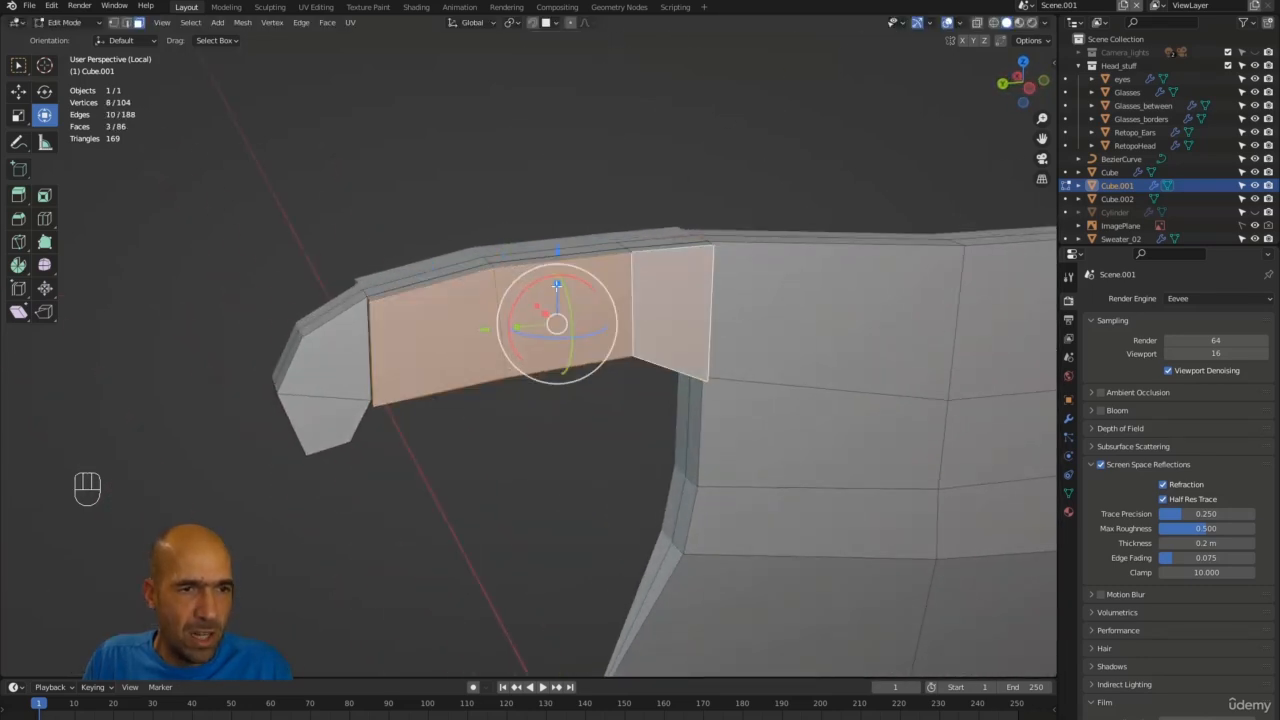
{"action": "left_click_drag", "start_coordinate": [555, 286], "coordinate": [553, 307]}
{"action": "left_click_drag", "start_coordinate": [741, 301], "coordinate": [690, 308], "text": "alt"}
{"action": "middle_click_drag", "start_coordinate": [690, 308], "coordinate": [667, 197], "text": "alt"}
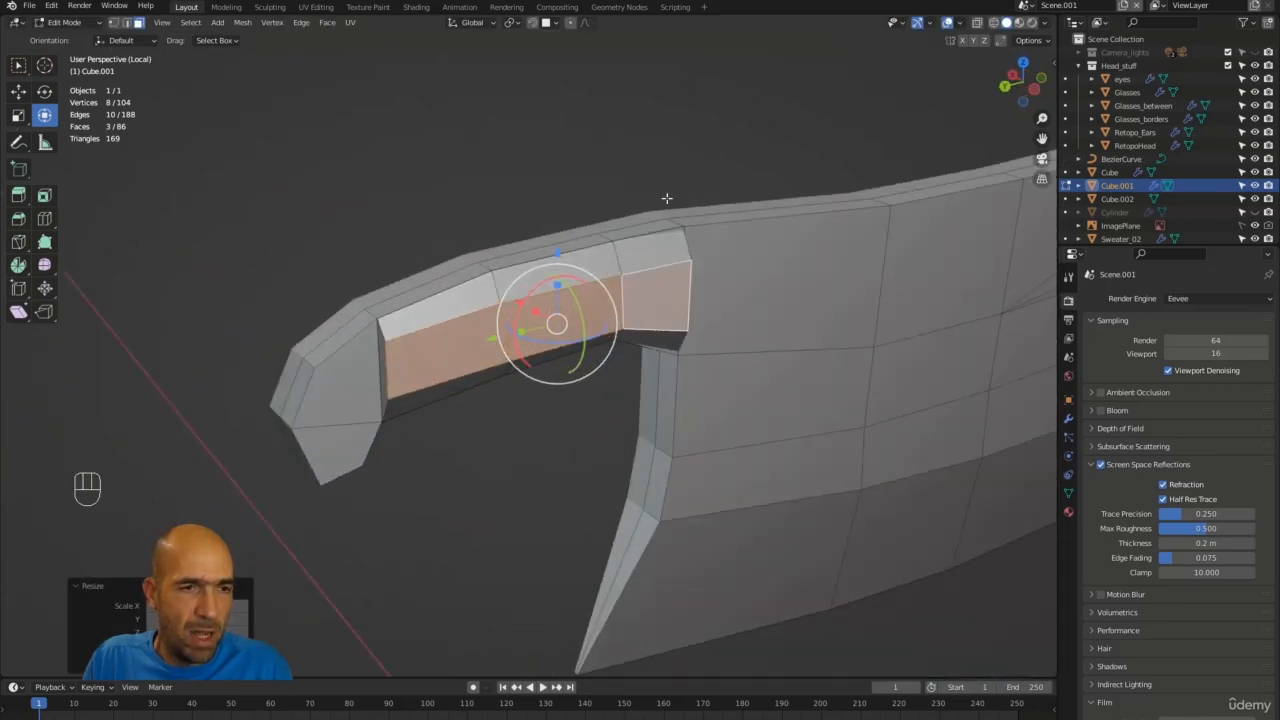
{"action": "left_click", "coordinate": [667, 197]}
Move the outer vertical edge at the grip's tip end about 0.04 m along Y toward the blade.
{"action": "middle_click_drag", "start_coordinate": [528, 174], "coordinate": [408, 281], "text": "alt"}
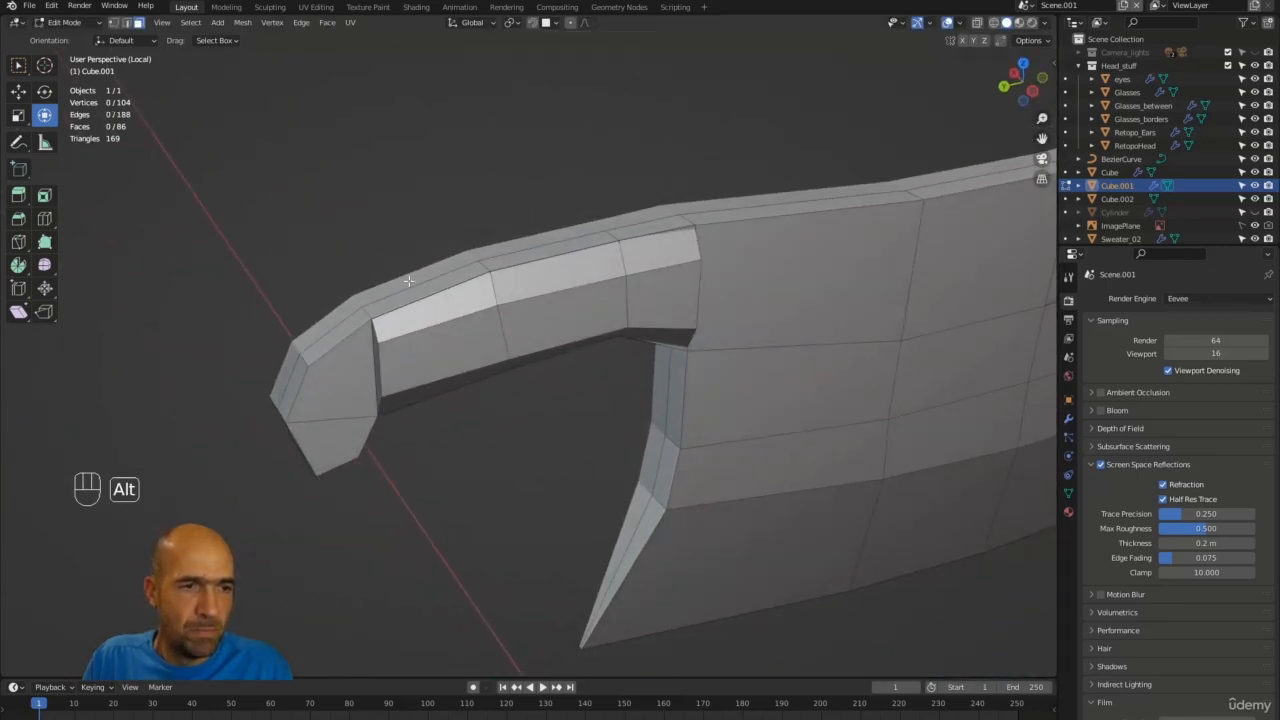
{"action": "left_click", "coordinate": [379, 368]}
{"action": "key", "text": "g"}
{"action": "key", "text": "y"}
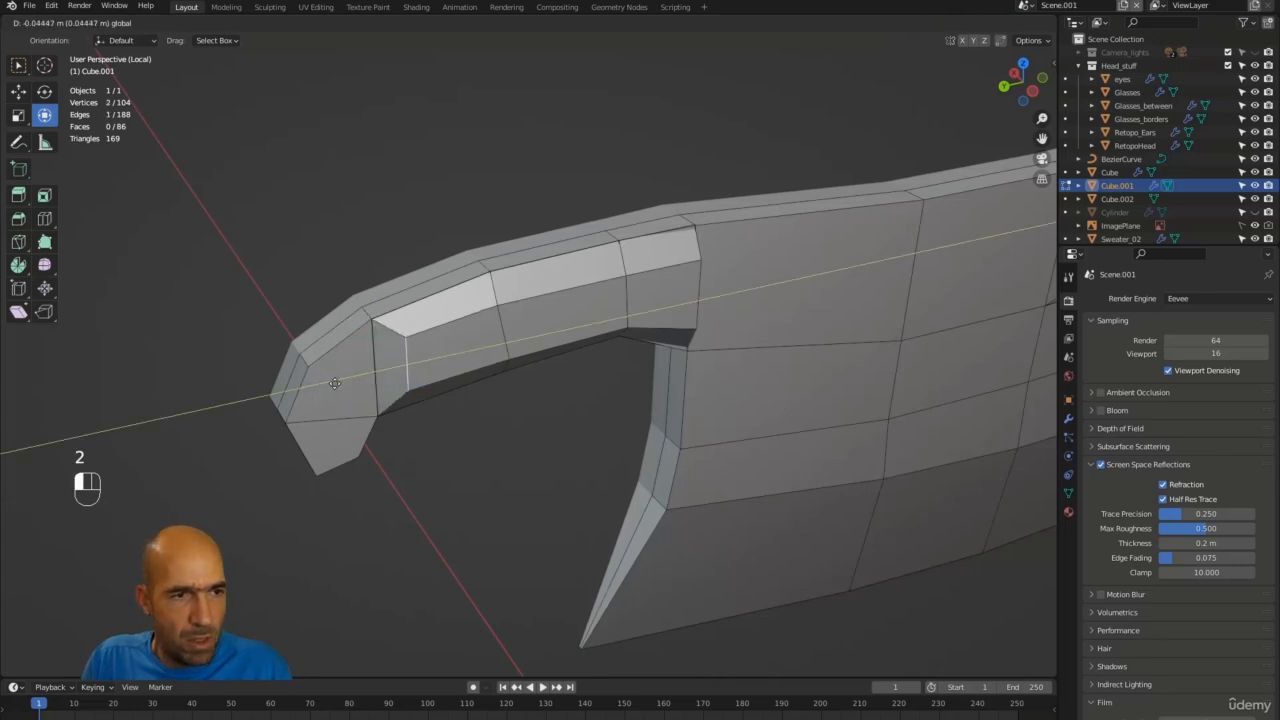
{"action": "left_click", "coordinate": [341, 382]}
Move the outer vertical edge at the grip's blade end along Y toward the handle tip to slope that end.
{"action": "middle_click_drag", "start_coordinate": [341, 382], "coordinate": [774, 380], "text": "alt"}
{"action": "left_click", "coordinate": [749, 382]}
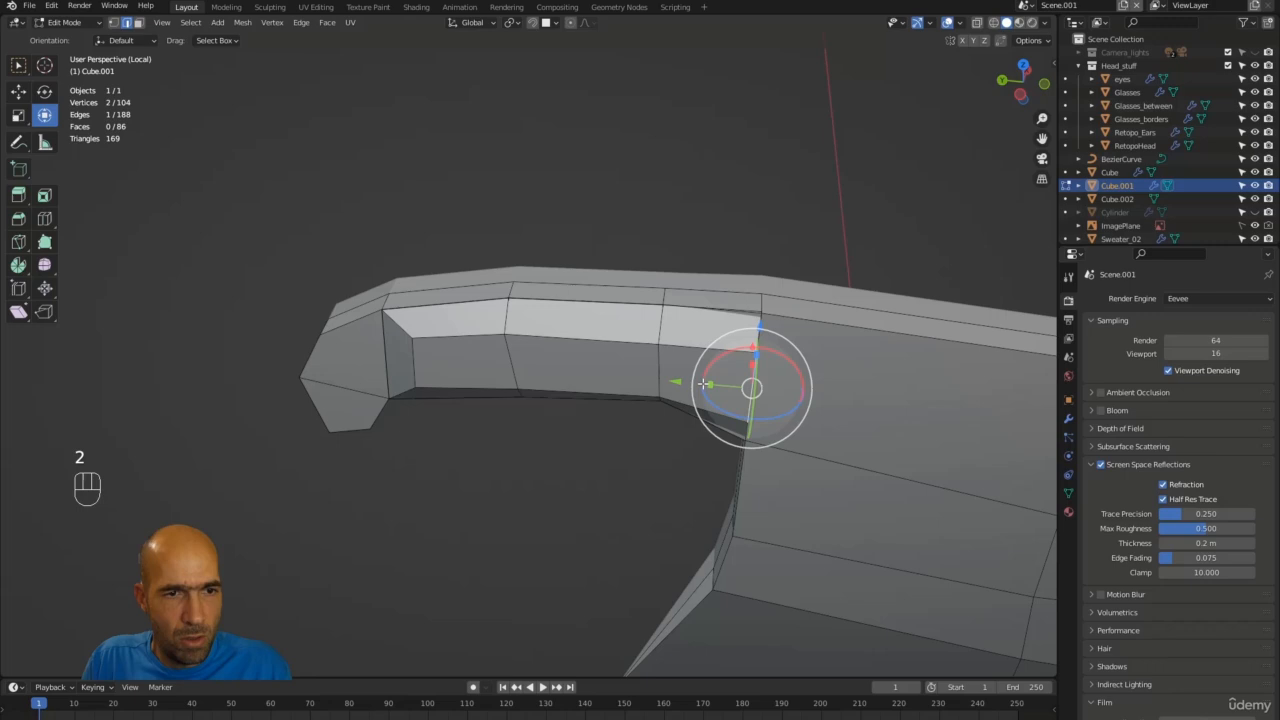
{"action": "key", "text": "g"}
{"action": "key", "text": "y"}
{"action": "left_click", "coordinate": [650, 382]}
Leave local view, return to Object Mode, and select the hexagonal object Cube.002 at the blade's hole.
{"action": "mouse_move", "coordinate": [791, 180]}
{"action": "middle_mouse_down", "text": "alt"}
{"action": "mouse_move", "coordinate": [800, 189]}
{"action": "mouse_move", "coordinate": [766, 183]}
{"action": "mouse_move", "coordinate": [787, 202]}
{"action": "mouse_move", "coordinate": [777, 246]}
{"action": "mouse_move", "coordinate": [809, 183]}
{"action": "middle_mouse_up", "text": "alt"}
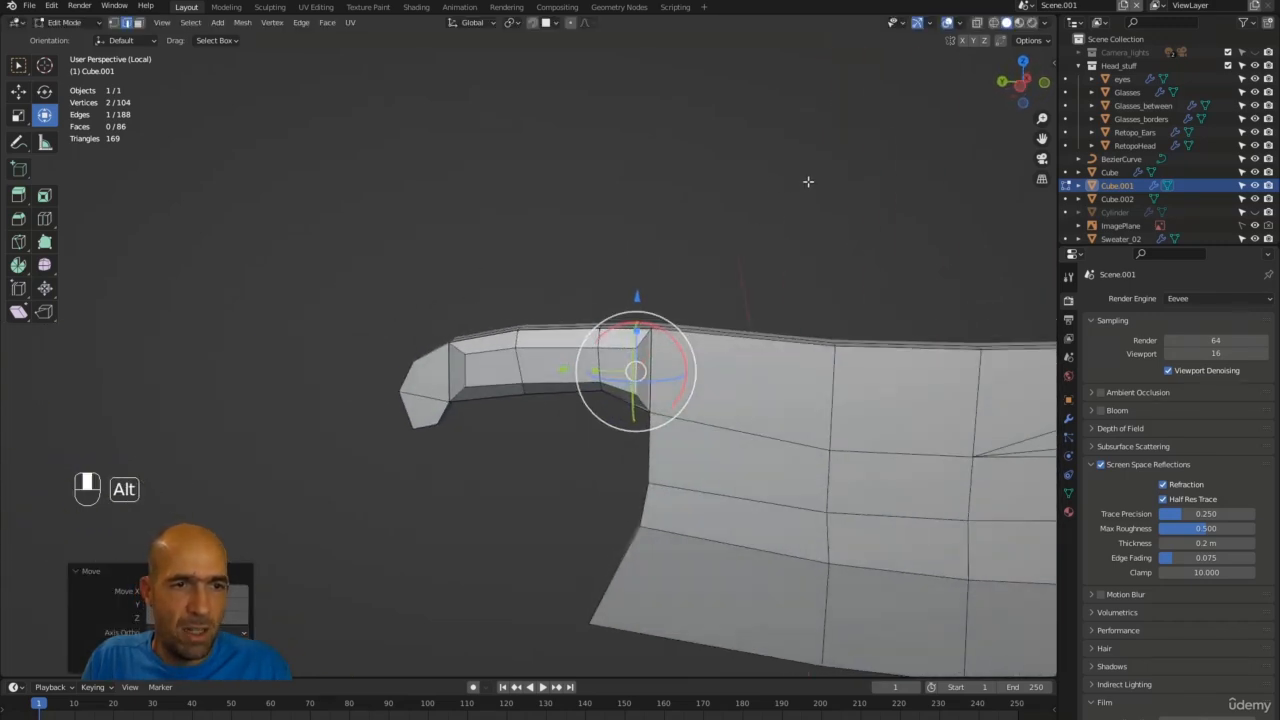
{"action": "middle_click_drag", "start_coordinate": [641, 261], "coordinate": [684, 305], "text": "ctrl+alt"}
{"action": "middle_click_drag", "start_coordinate": [742, 264], "coordinate": [757, 240], "text": "alt+shift"}
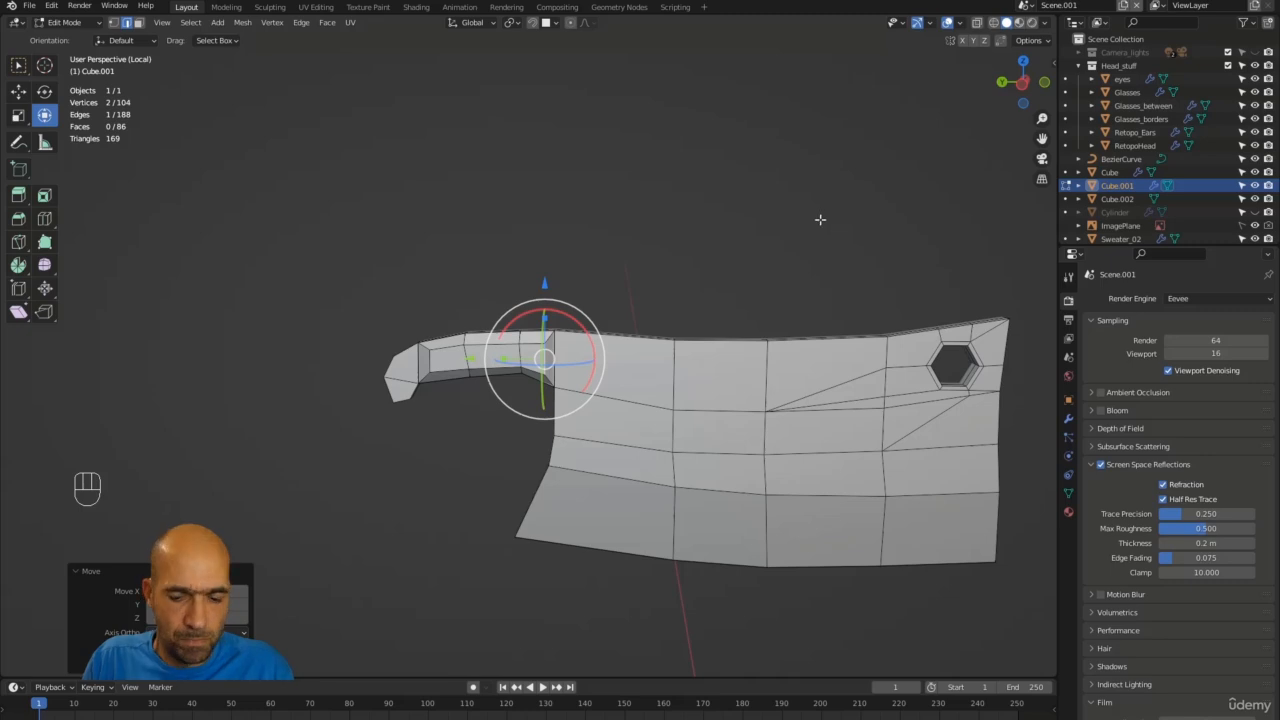
{"action": "key", "text": "KP_Divide"}
{"action": "middle_click_drag", "start_coordinate": [746, 235], "coordinate": [606, 171], "text": "ctrl+alt"}
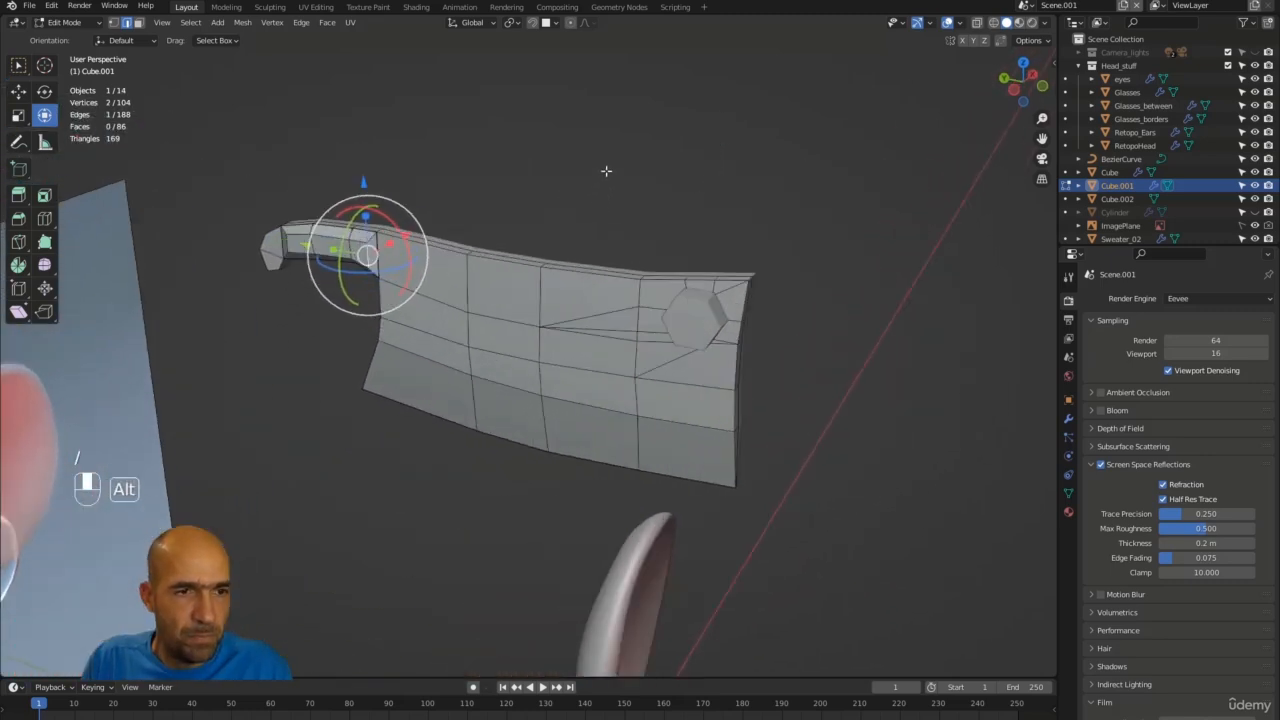
{"action": "left_click", "coordinate": [680, 297]}
{"action": "key", "text": "Tab"}
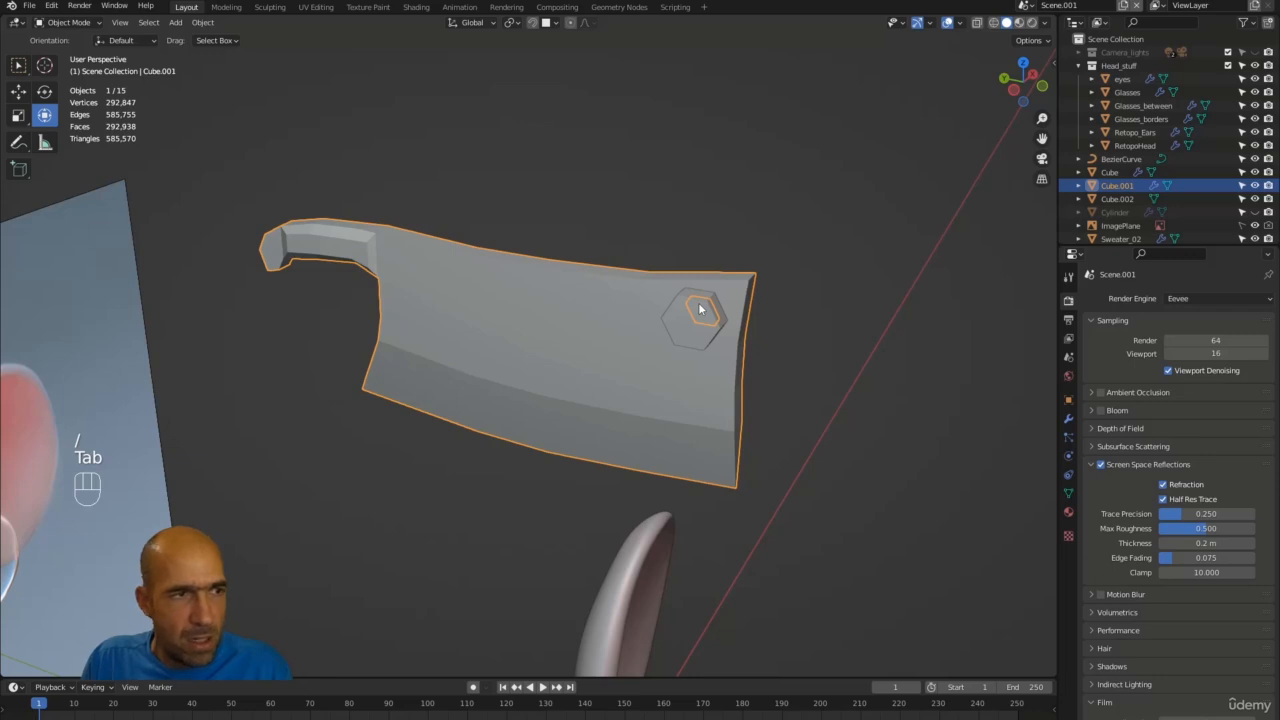
{"action": "left_click", "coordinate": [700, 310]}
{"action": "middle_click_drag", "start_coordinate": [698, 298], "coordinate": [826, 163], "text": "alt"}
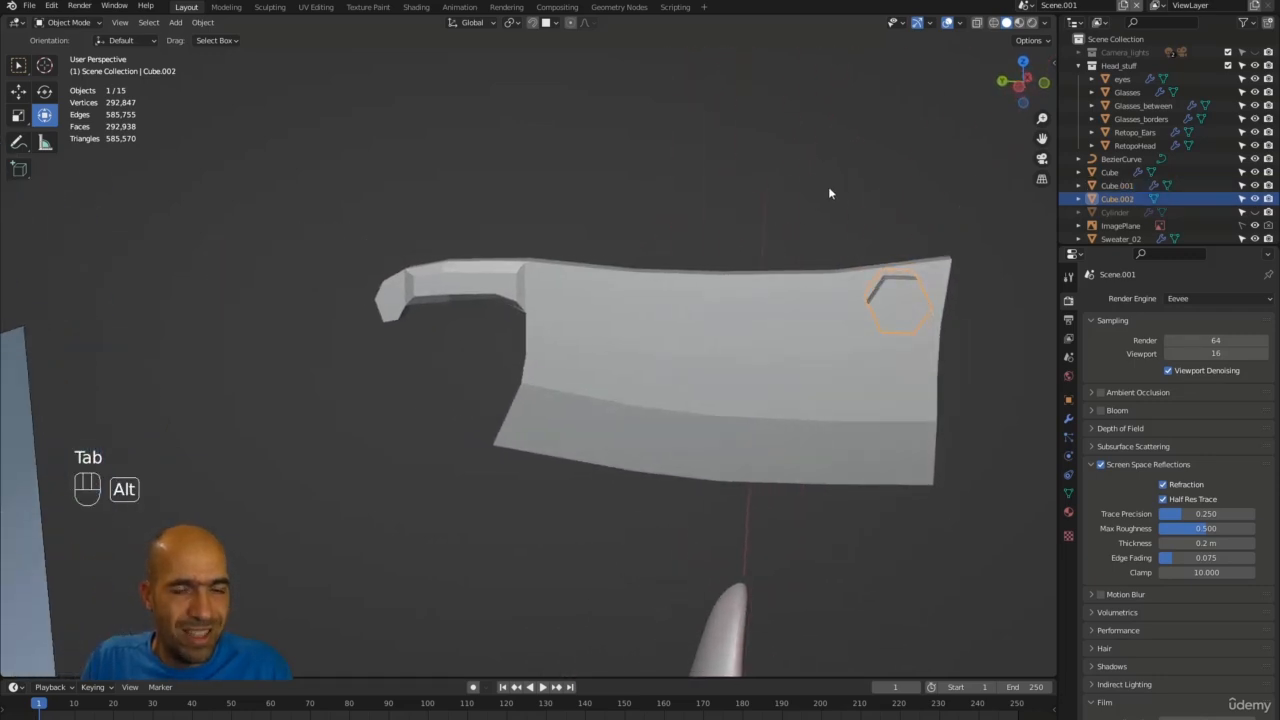
Move the whole mesh of the hexagonal object from the blade's hole to the handle grip and scale it to about 0.37.
{"action": "middle_click_drag", "start_coordinate": [836, 239], "coordinate": [907, 296], "text": "alt"}
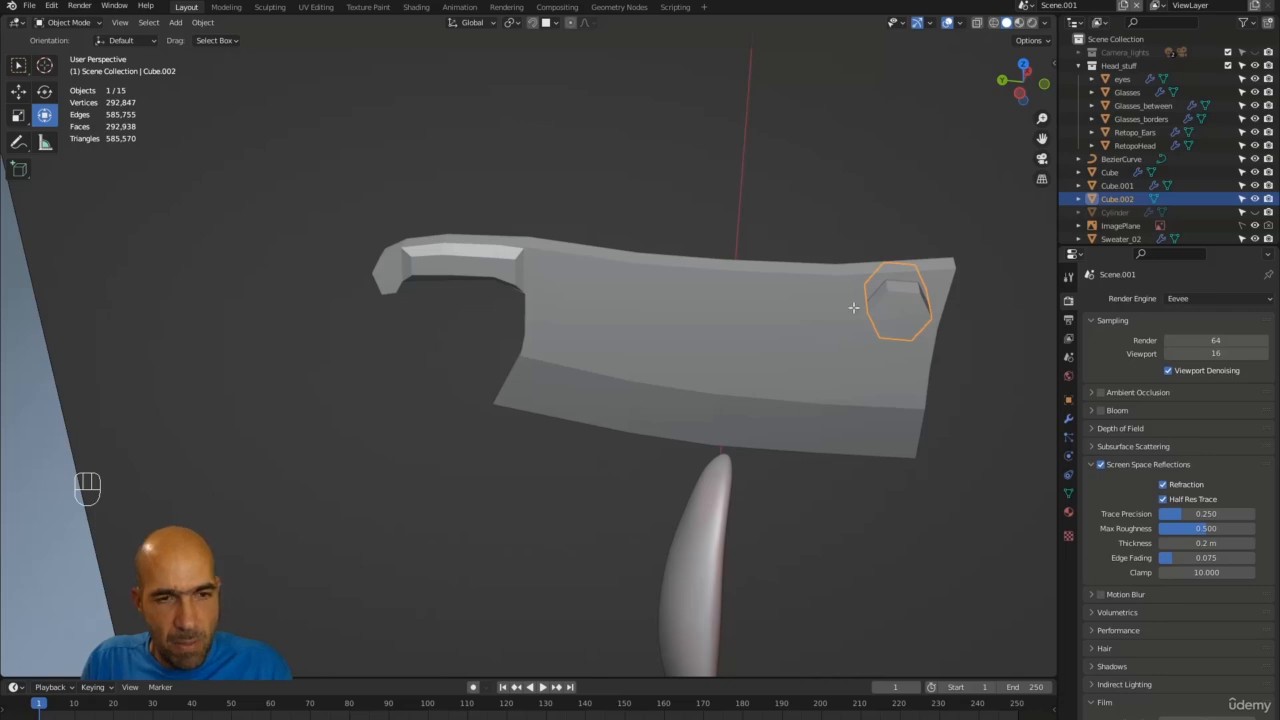
{"action": "key", "text": "Tab"}
{"action": "left_click_drag", "start_coordinate": [821, 295], "coordinate": [400, 252]}
{"action": "middle_click_drag", "start_coordinate": [564, 208], "coordinate": [572, 194], "text": "ctrl+alt"}
{"action": "middle_click_drag", "start_coordinate": [561, 184], "coordinate": [596, 214], "text": "shift"}
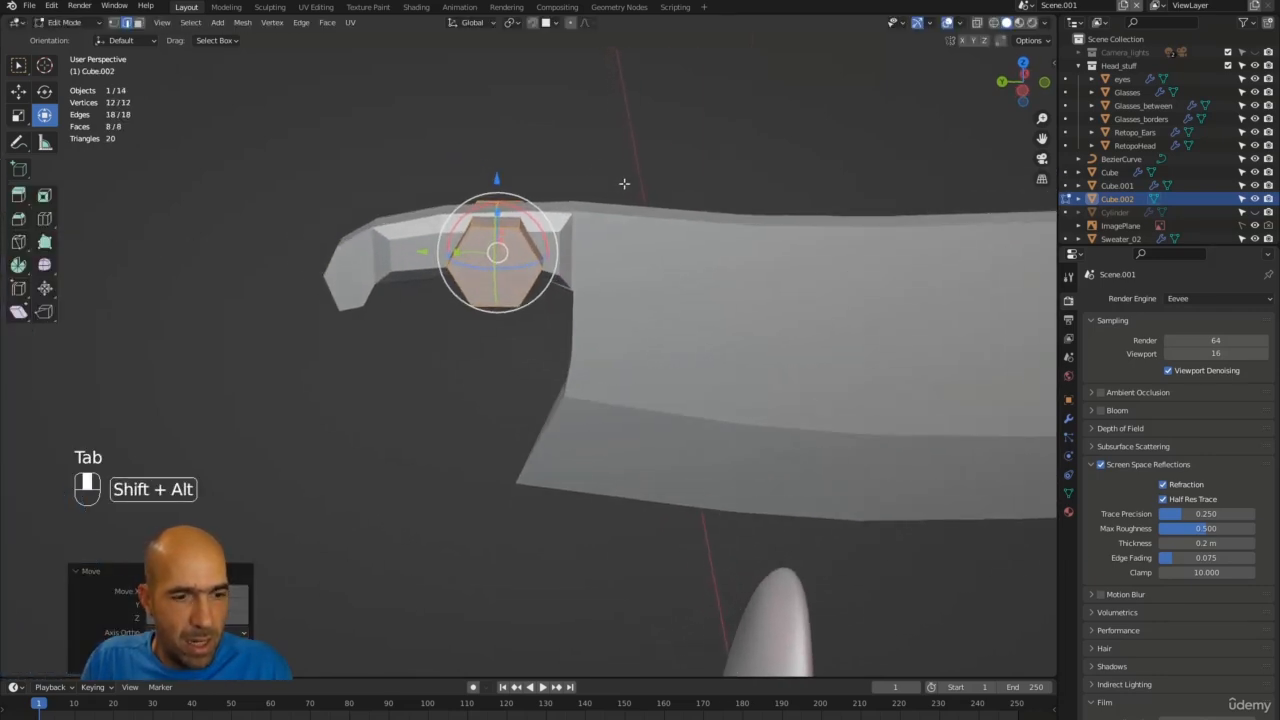
{"action": "key", "text": "s"}
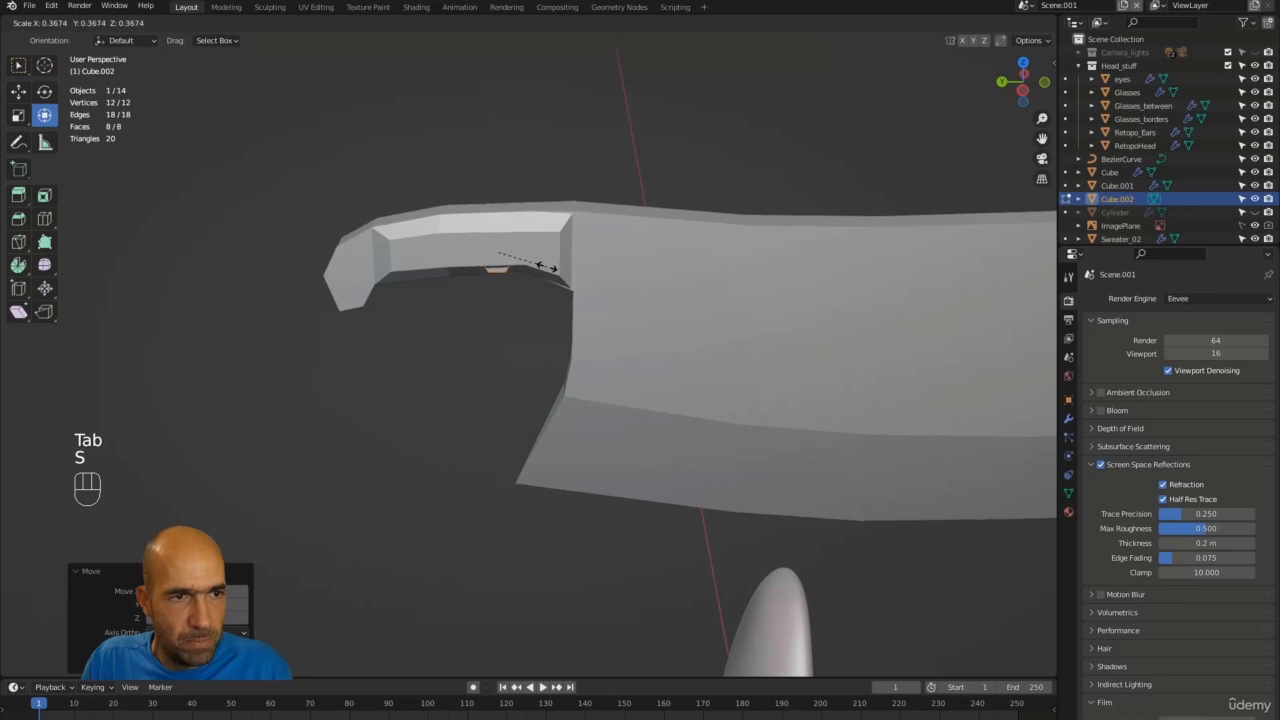
{"action": "left_click", "coordinate": [547, 267]}
Raise the hexagon along Z to the middle of the grip's side and scale it to 0.77.
{"action": "left_click_drag", "start_coordinate": [656, 172], "coordinate": [560, 253], "text": "alt"}
{"action": "left_click_drag", "start_coordinate": [560, 253], "coordinate": [612, 168], "text": "alt"}
{"action": "left_click_drag", "start_coordinate": [620, 165], "coordinate": [727, 131], "text": "alt"}
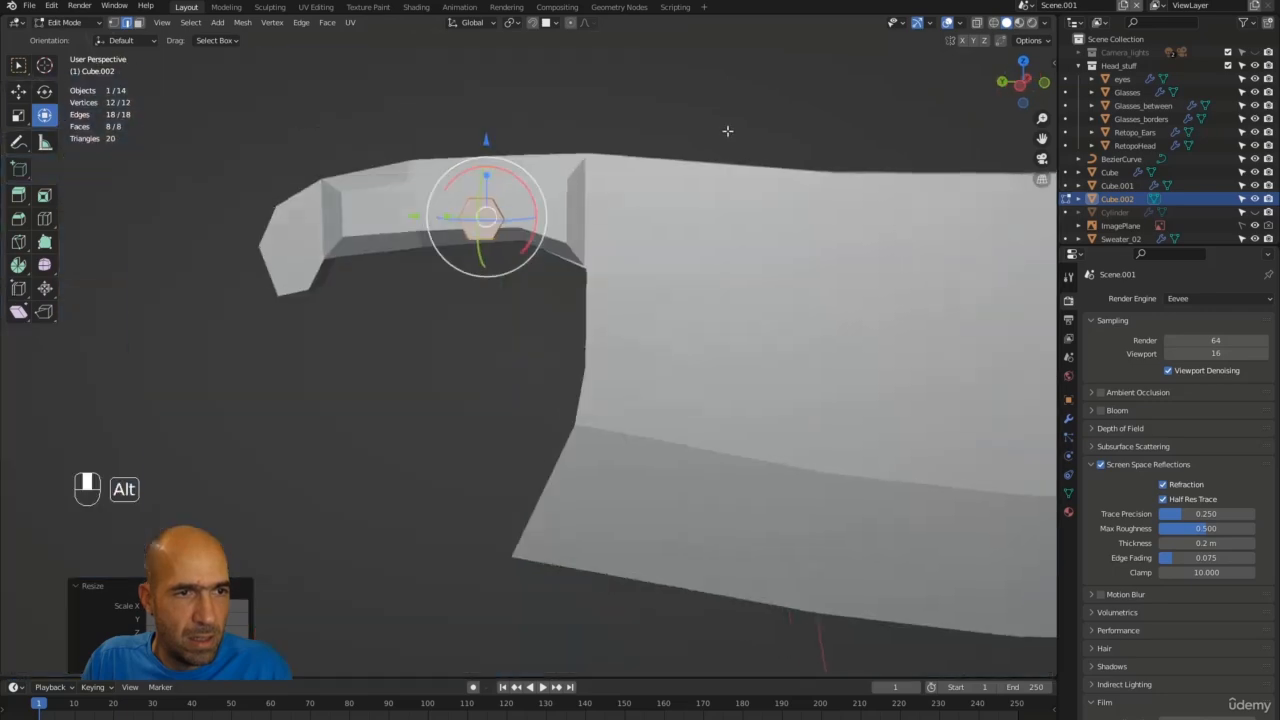
{"action": "left_click_drag", "start_coordinate": [487, 141], "coordinate": [487, 123]}
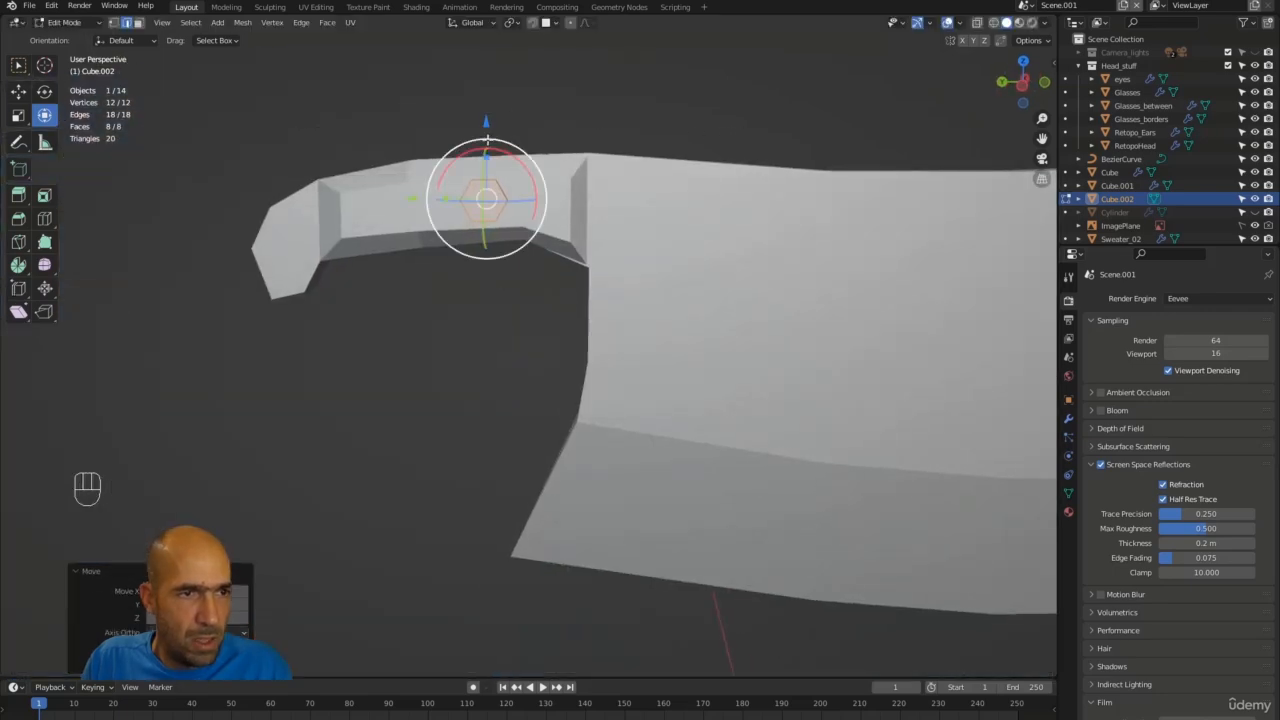
{"action": "key", "text": "s"}
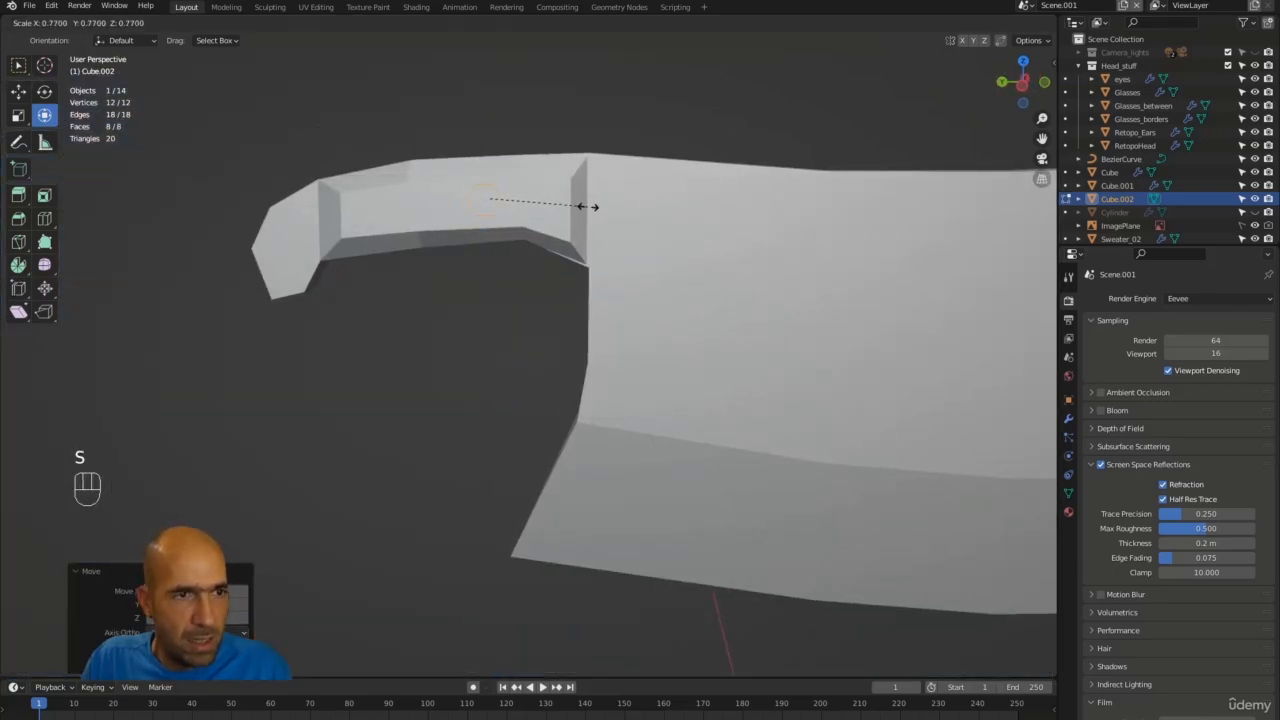
{"action": "left_click", "coordinate": [588, 207]}
Shift the hexagon along Y toward the blade end of the grip.
{"action": "left_click_drag", "start_coordinate": [588, 207], "coordinate": [465, 245], "text": "alt"}
{"action": "left_click_drag", "start_coordinate": [564, 196], "coordinate": [597, 200]}
{"action": "left_click", "coordinate": [560, 198]}
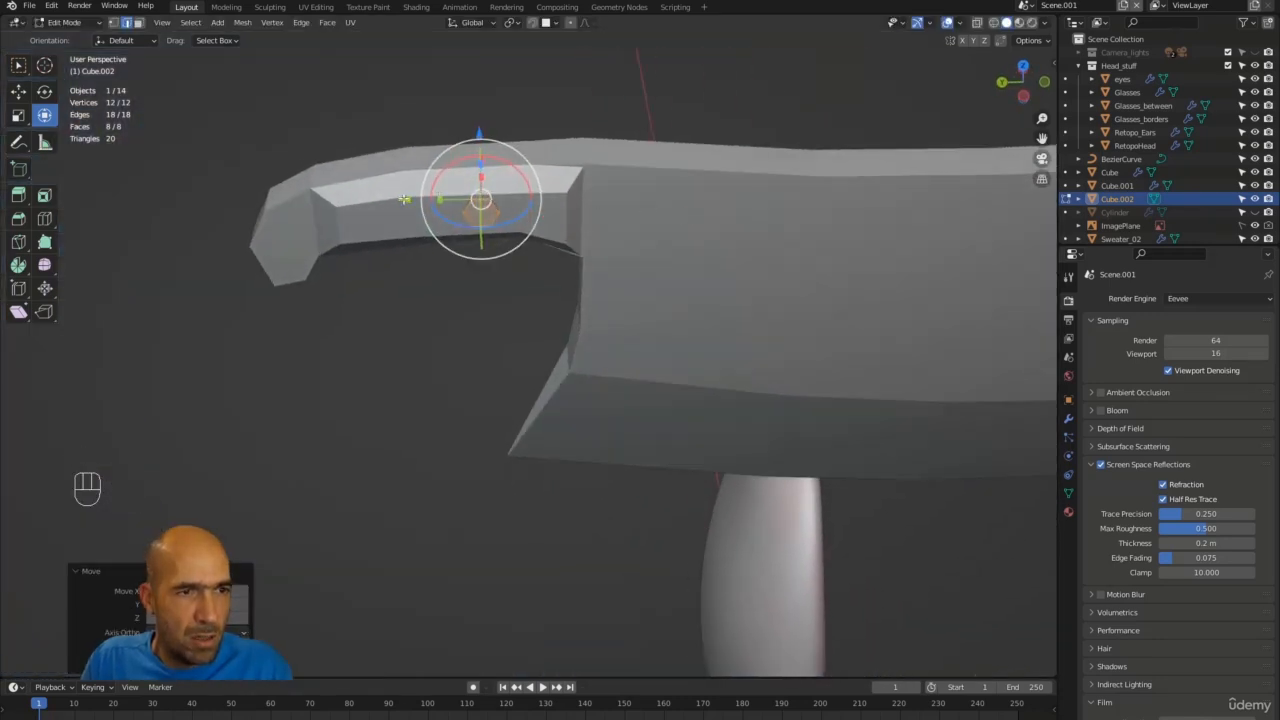
{"action": "left_click_drag", "start_coordinate": [404, 199], "coordinate": [487, 192]}
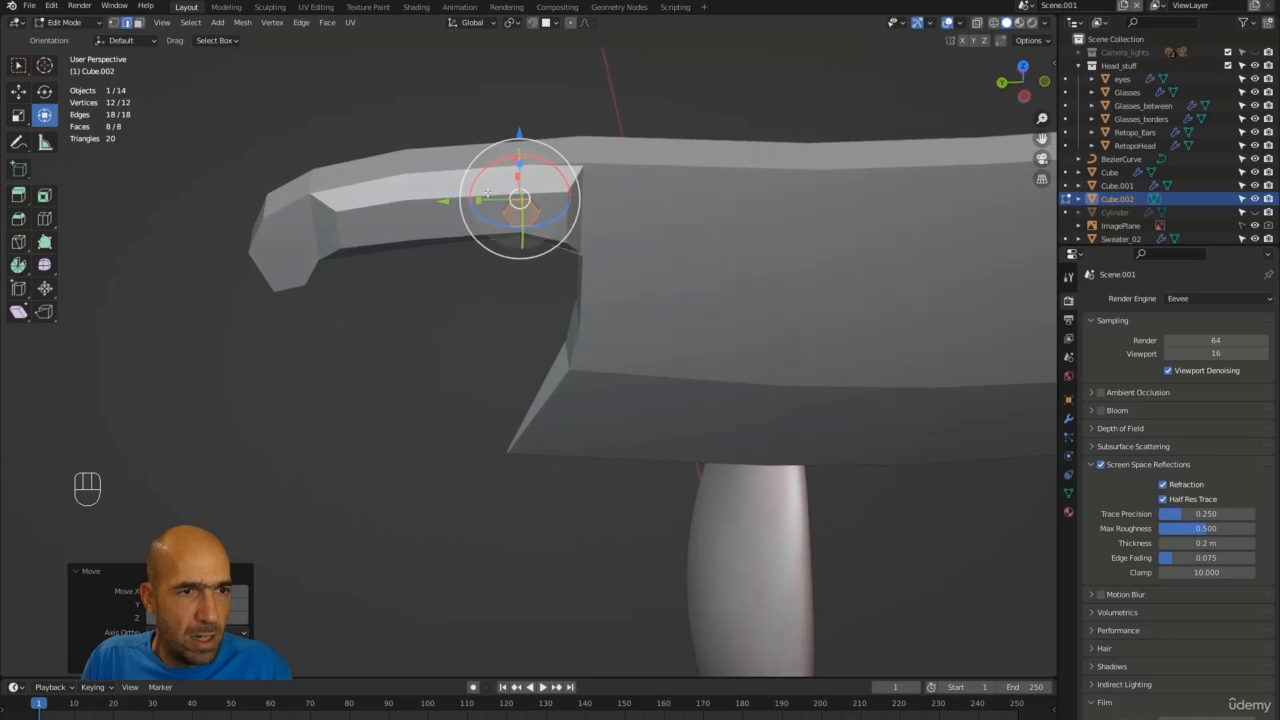
Duplicate the hexagon, place the copy about 0.3 m along Y near the grip's tip end, and clear the selection.
{"action": "key", "text": "shift+d"}
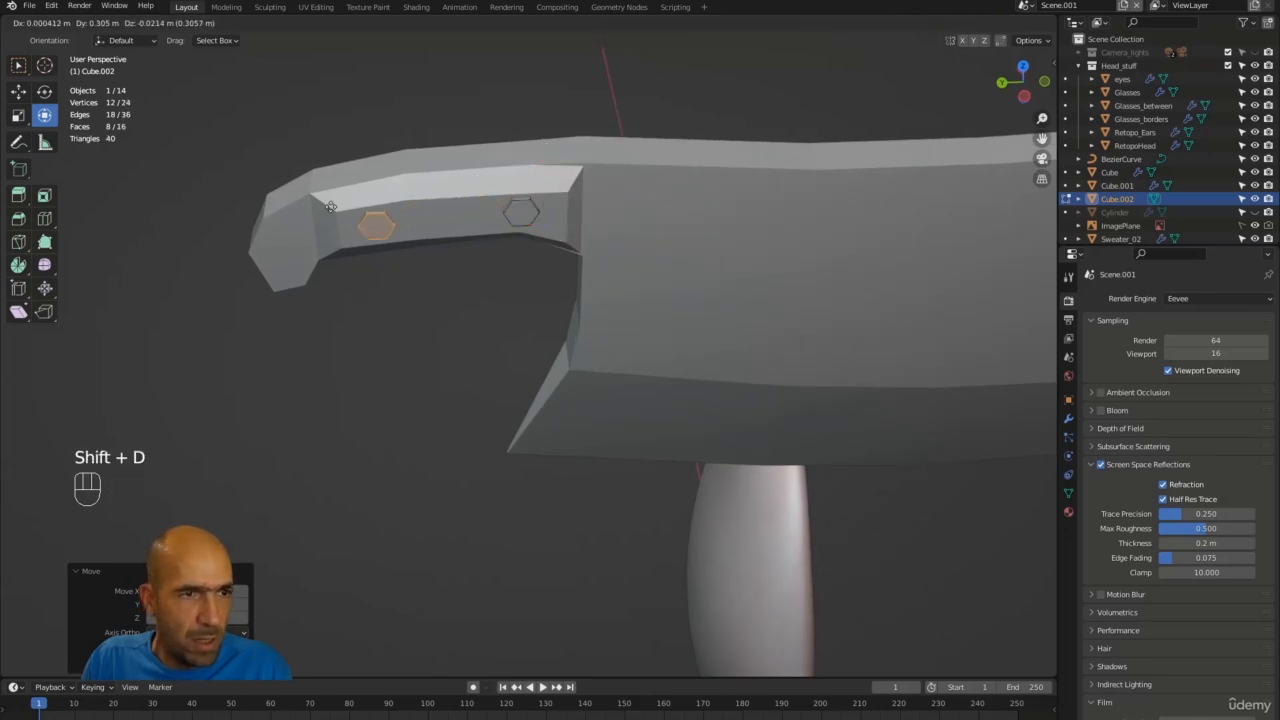
{"action": "left_click", "coordinate": [331, 206]}
{"action": "left_click_drag", "start_coordinate": [331, 206], "coordinate": [562, 120], "text": "alt"}
{"action": "left_click", "coordinate": [520, 274]}
{"action": "left_click_drag", "start_coordinate": [522, 276], "coordinate": [609, 228], "text": "alt"}
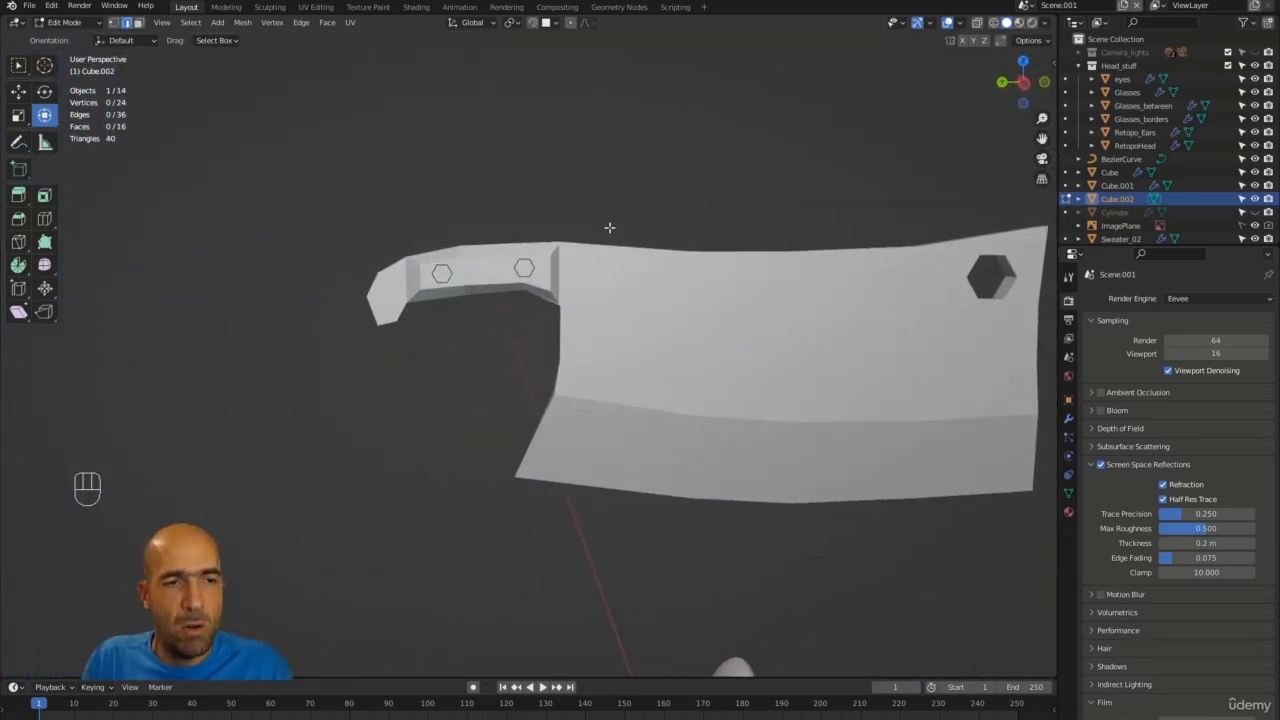
Add a Mirror modifier on the X axis to the hexagon rivets.
{"action": "left_click_drag", "start_coordinate": [537, 268], "coordinate": [679, 265], "text": "alt"}
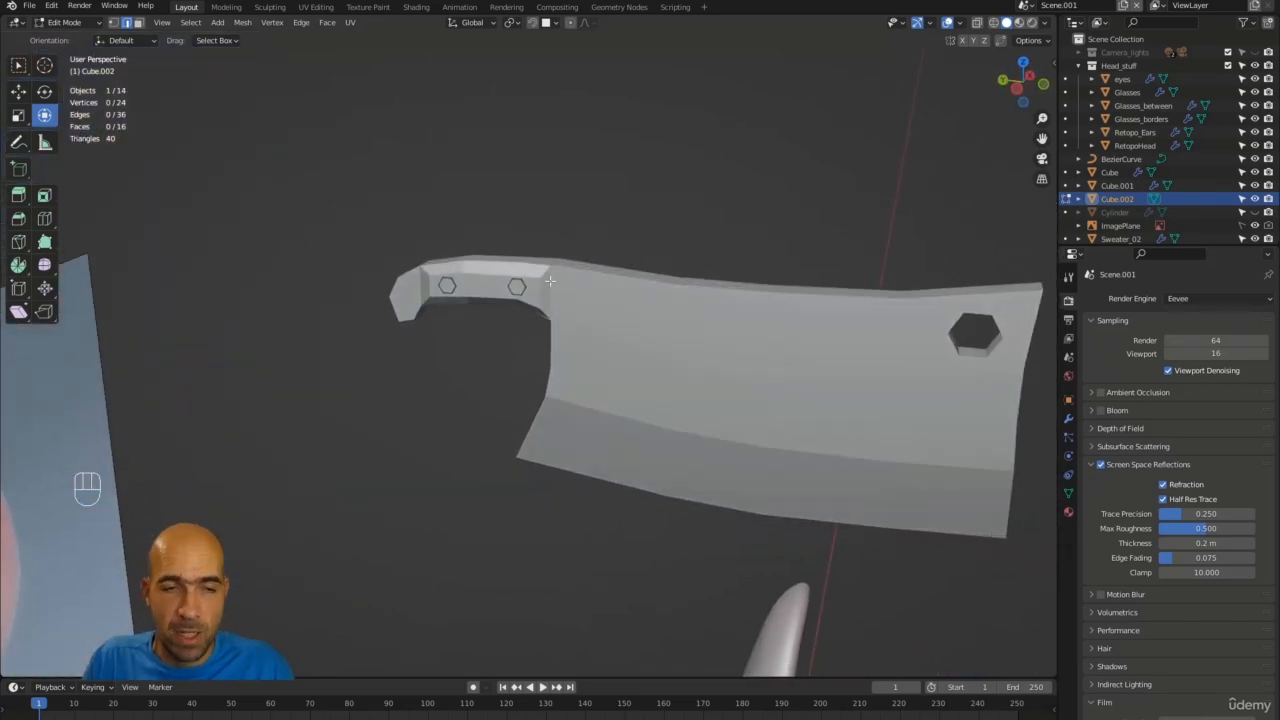
{"action": "left_click_drag", "start_coordinate": [627, 308], "coordinate": [1003, 410], "text": "alt"}
{"action": "left_click", "coordinate": [1068, 420]}
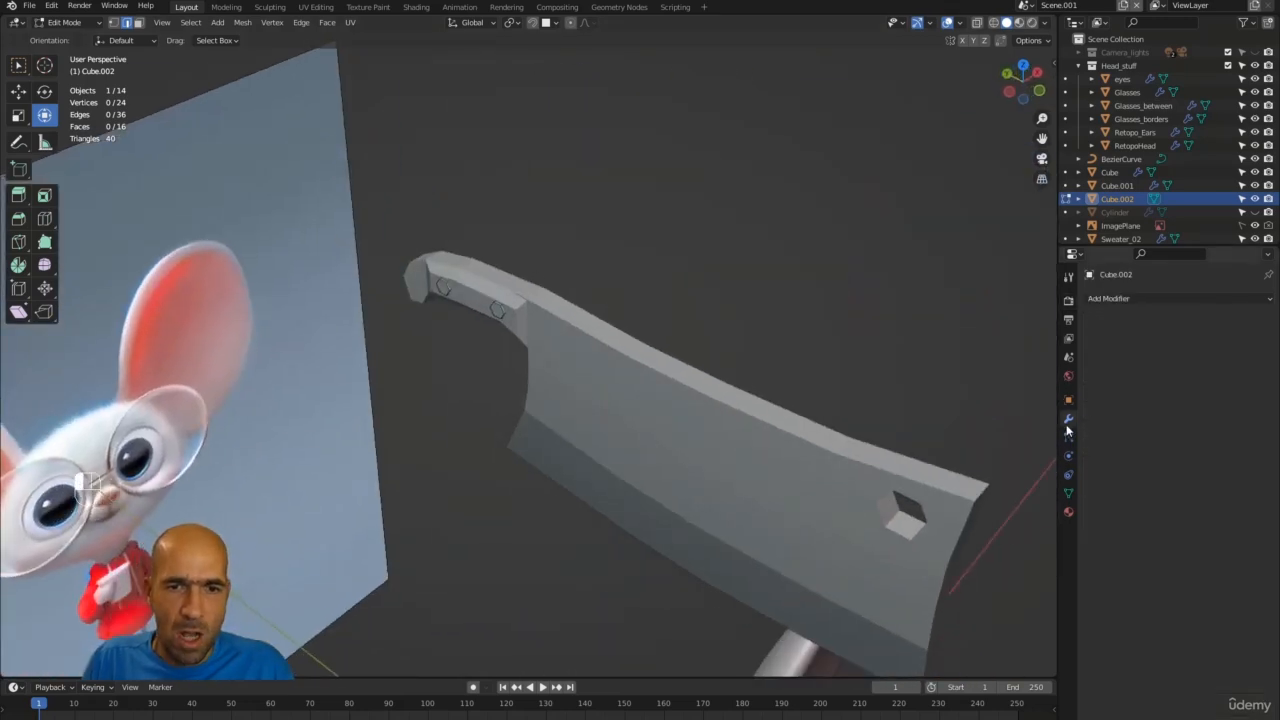
{"action": "left_click", "coordinate": [1138, 300]}
{"action": "left_click", "coordinate": [1012, 446]}
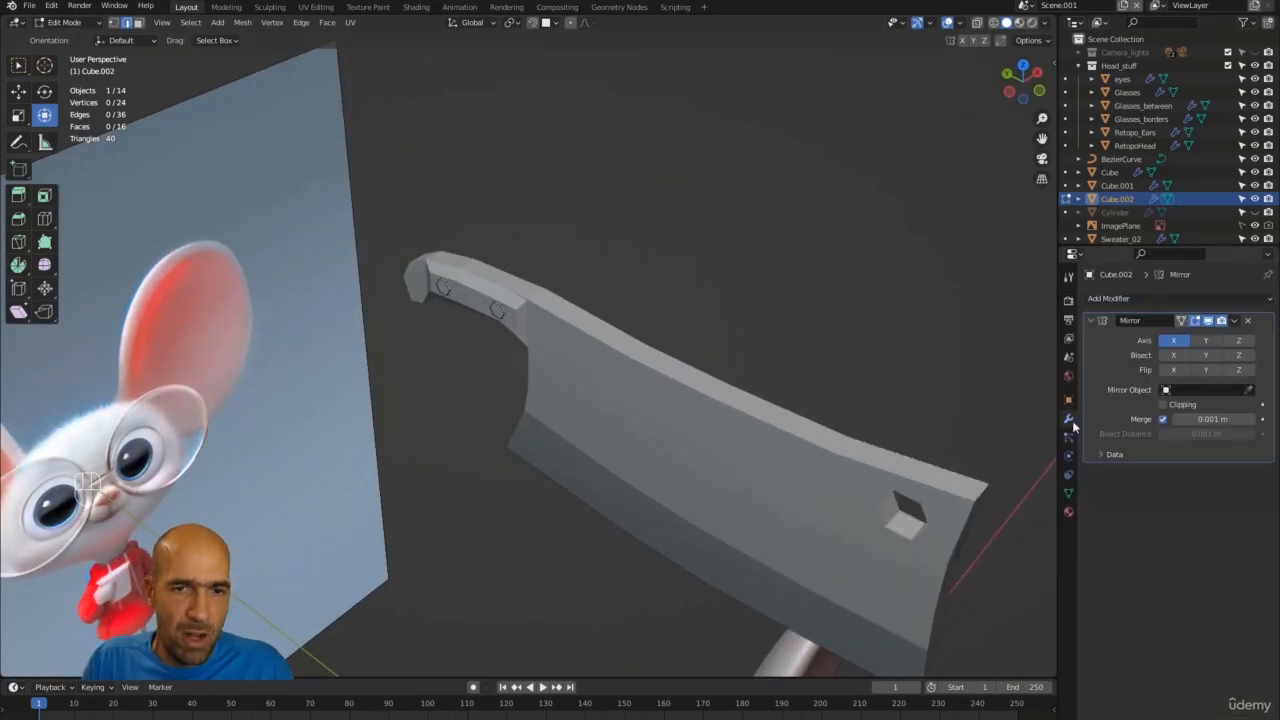
Return to Object Mode and apply all transforms to the hexagon rivets so they mirror to the handle's other side.
{"action": "left_click_drag", "start_coordinate": [722, 325], "coordinate": [455, 315], "text": "alt"}
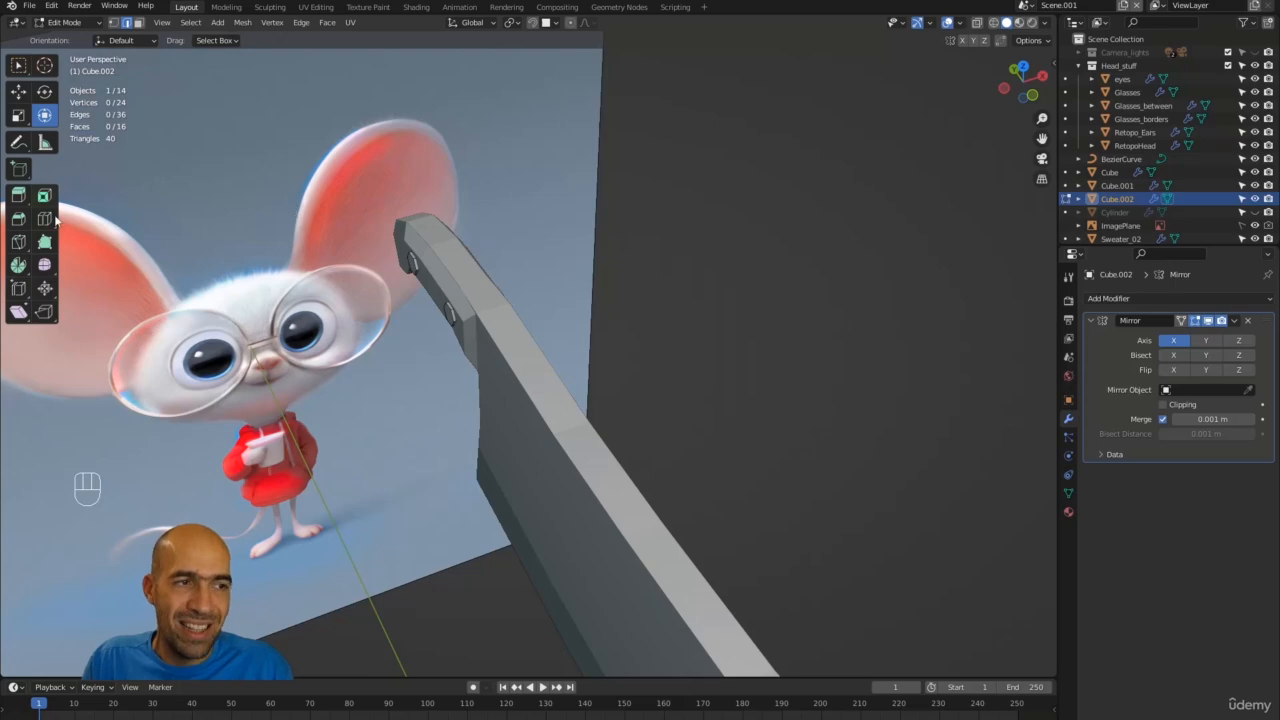
{"action": "left_click_drag", "start_coordinate": [866, 324], "coordinate": [782, 310], "text": "alt"}
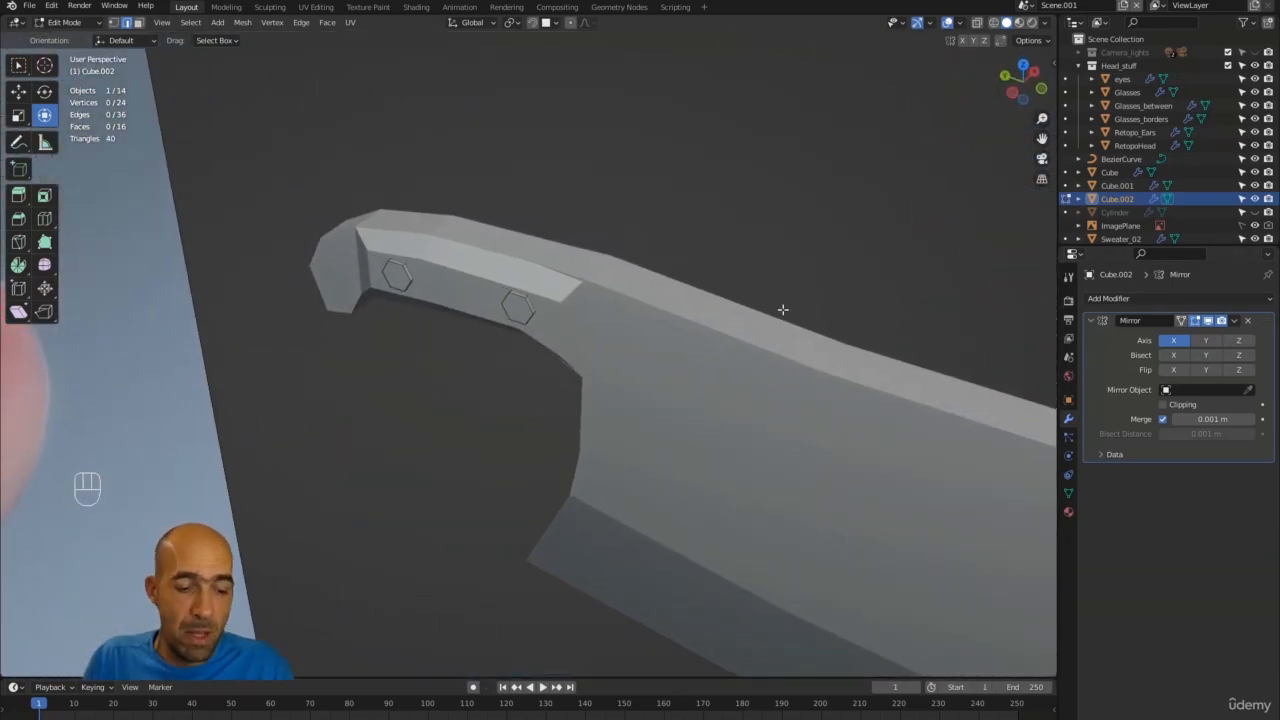
{"action": "key", "text": "Tab"}
{"action": "mouse_move", "coordinate": [683, 265]}
{"action": "left_mouse_down", "text": "alt"}
{"action": "mouse_move", "coordinate": [589, 269]}
{"action": "mouse_move", "coordinate": [667, 266]}
{"action": "left_mouse_up", "text": "alt"}
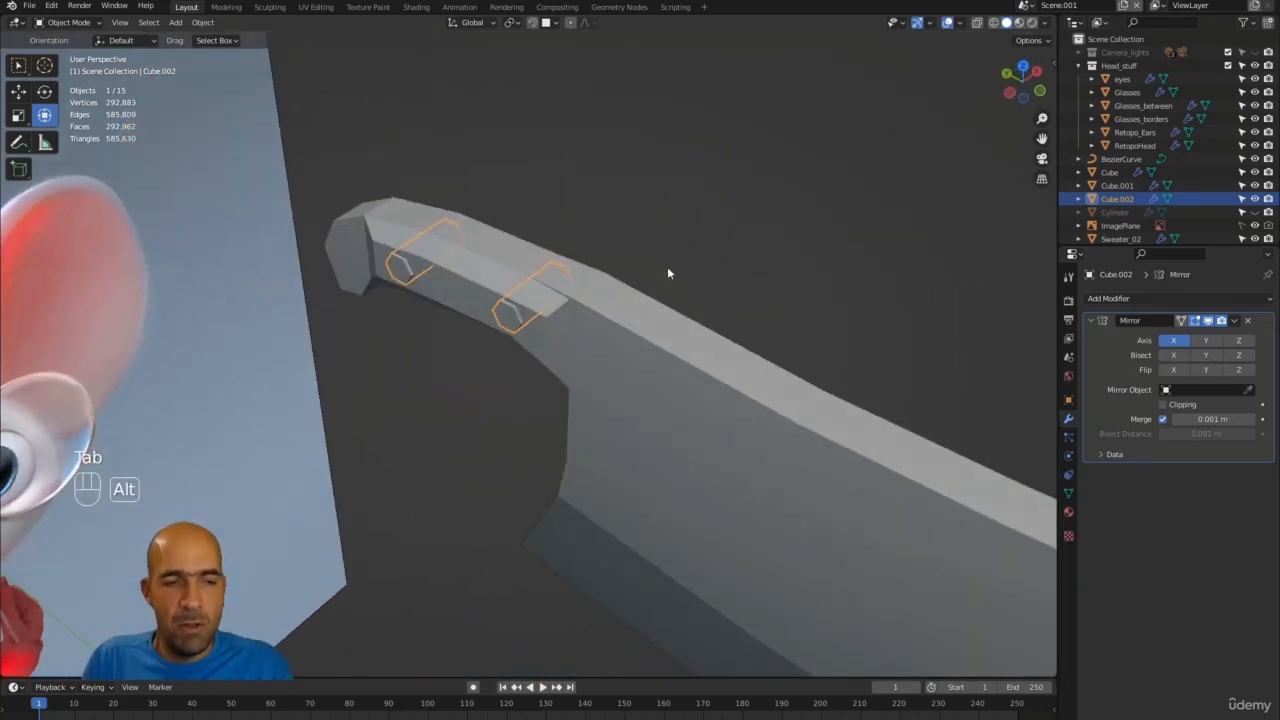
{"action": "key", "text": "ctrl+a"}
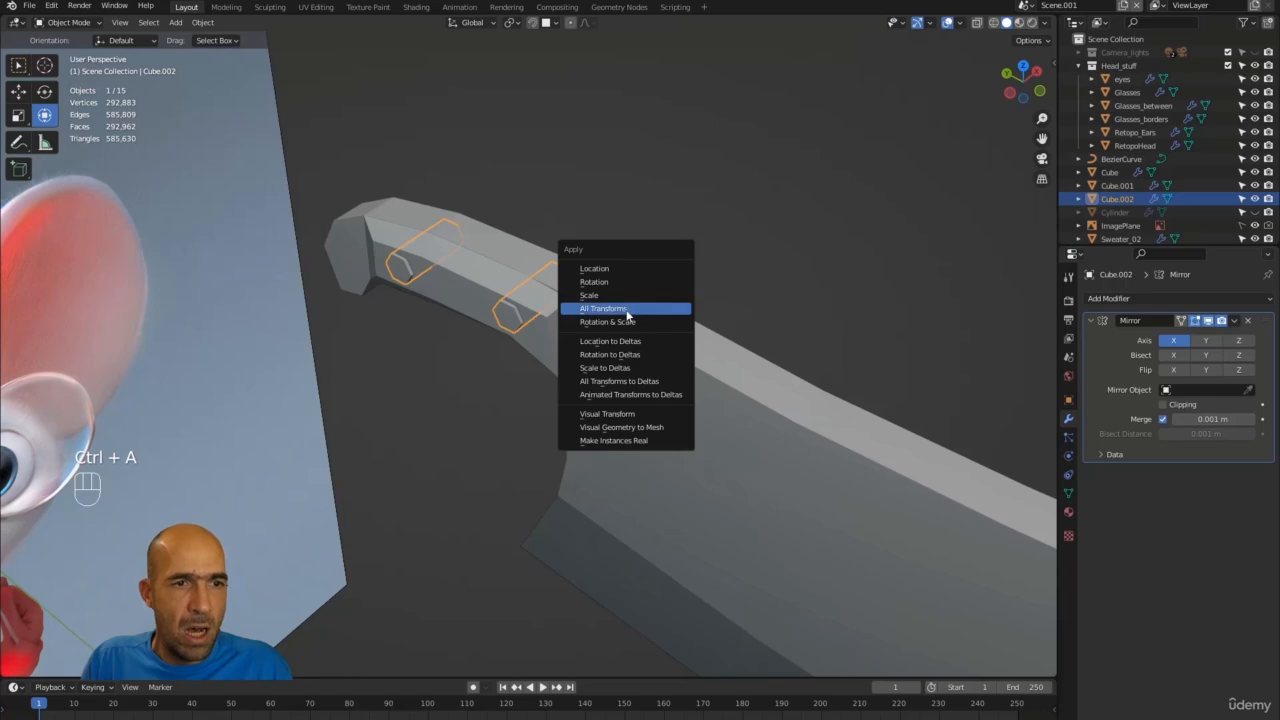
{"action": "left_click", "coordinate": [589, 309]}
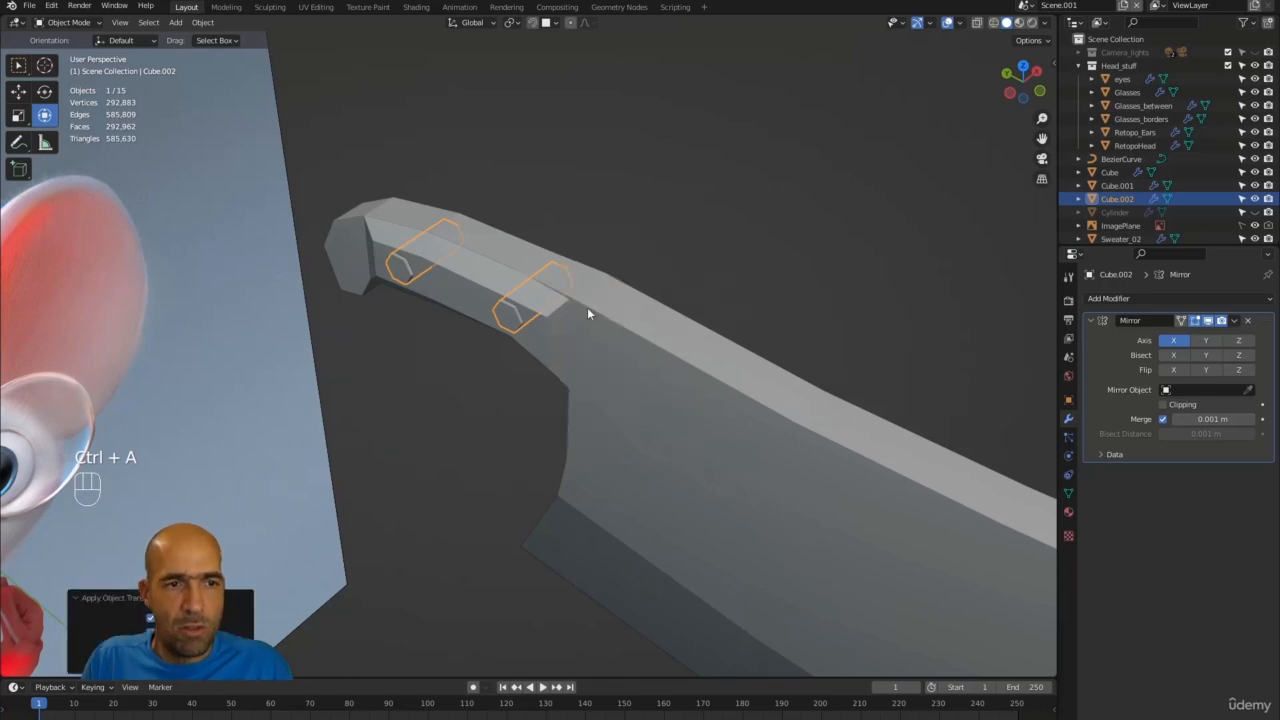
Add a Subdivision Surface modifier to the rivets with viewport and render levels set to 3.
{"action": "mouse_move", "coordinate": [643, 285]}
{"action": "left_mouse_down", "text": "alt"}
{"action": "mouse_move", "coordinate": [446, 277]}
{"action": "mouse_move", "coordinate": [563, 251]}
{"action": "mouse_move", "coordinate": [577, 265]}
{"action": "mouse_move", "coordinate": [677, 260]}
{"action": "mouse_move", "coordinate": [650, 266]}
{"action": "left_mouse_up", "text": "alt"}
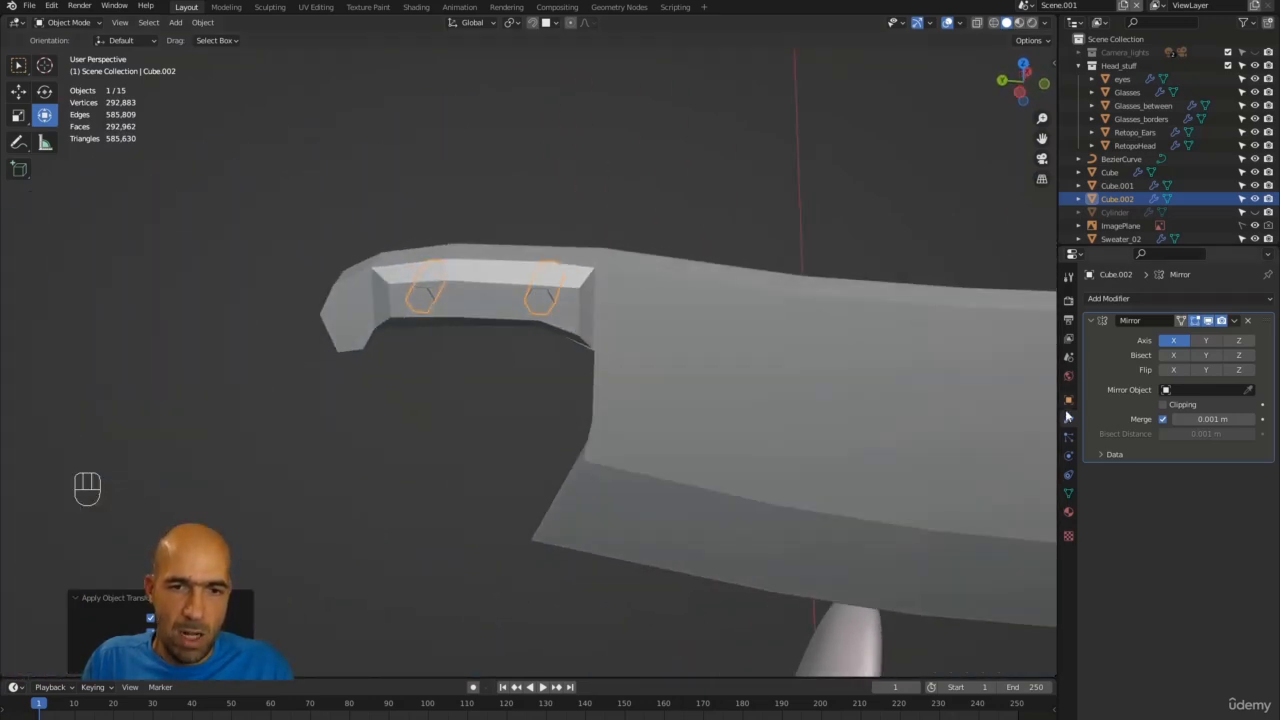
{"action": "left_click", "coordinate": [1160, 298]}
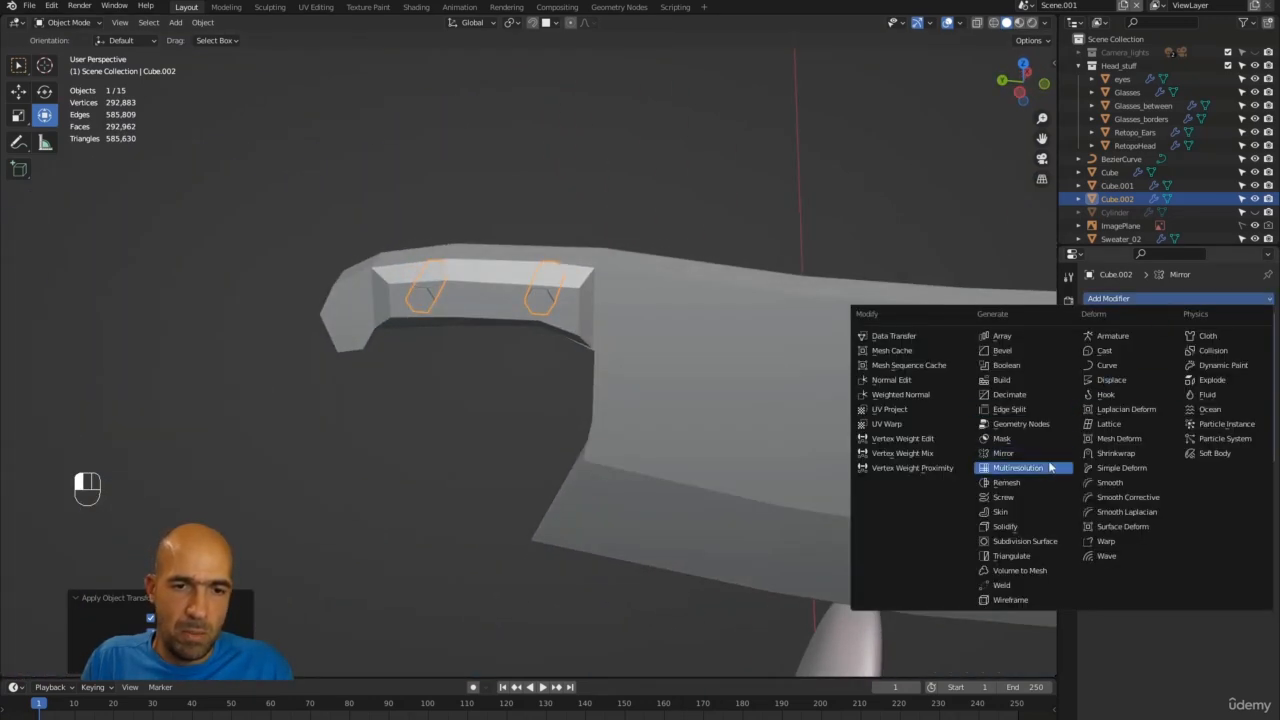
{"action": "left_click", "coordinate": [1027, 540]}
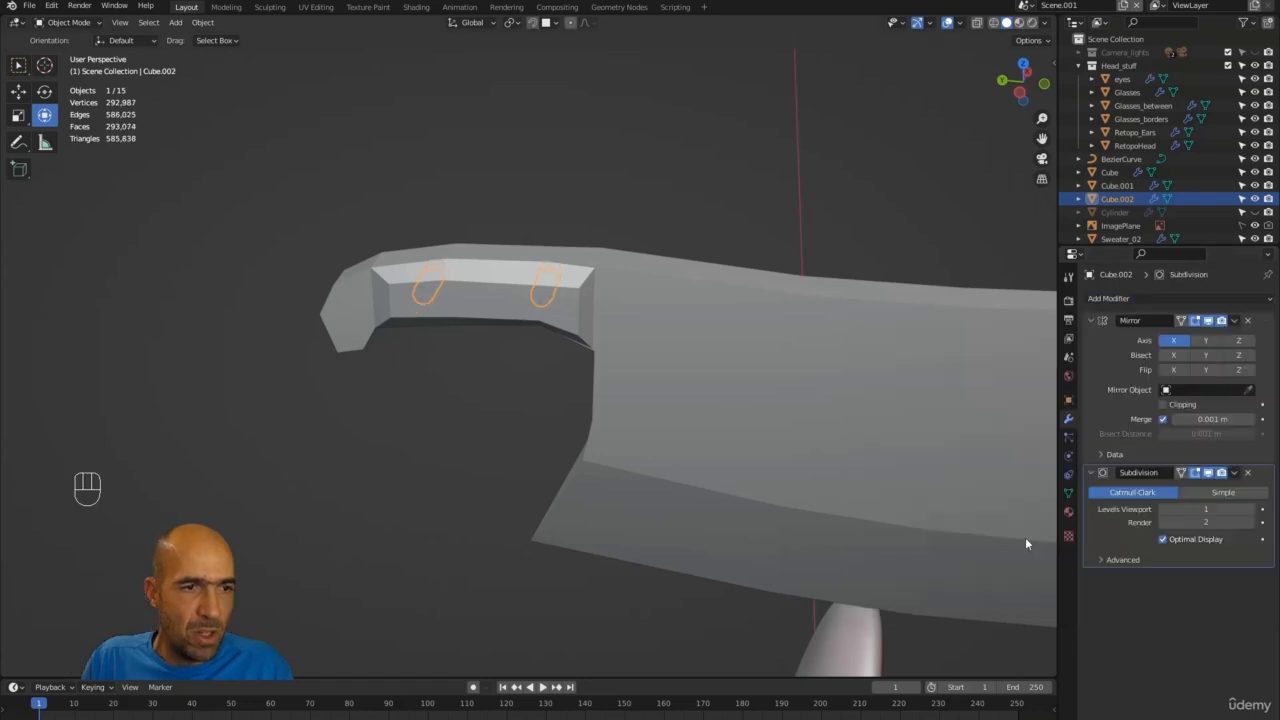
{"action": "left_click_drag", "start_coordinate": [661, 352], "coordinate": [630, 250], "text": "ctrl+alt"}
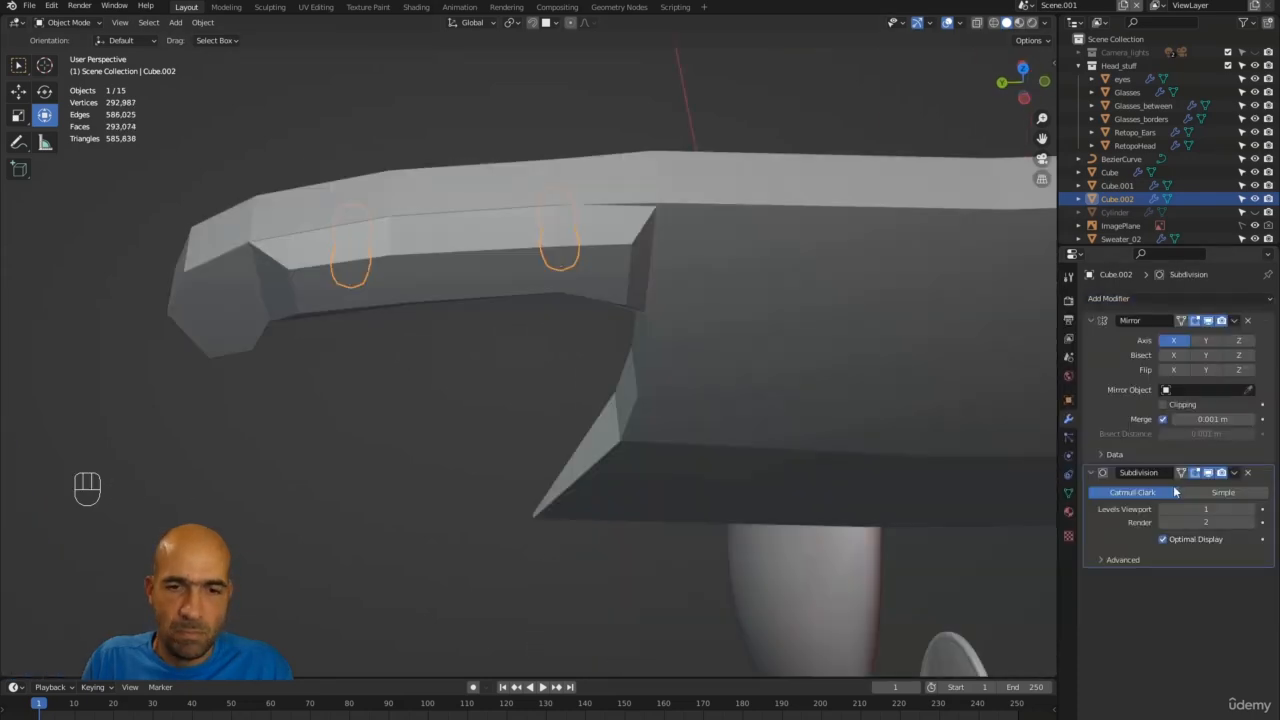
{"action": "left_click", "coordinate": [1250, 509]}
{"action": "left_click", "coordinate": [1251, 522]}
{"action": "left_click", "coordinate": [1251, 511]}
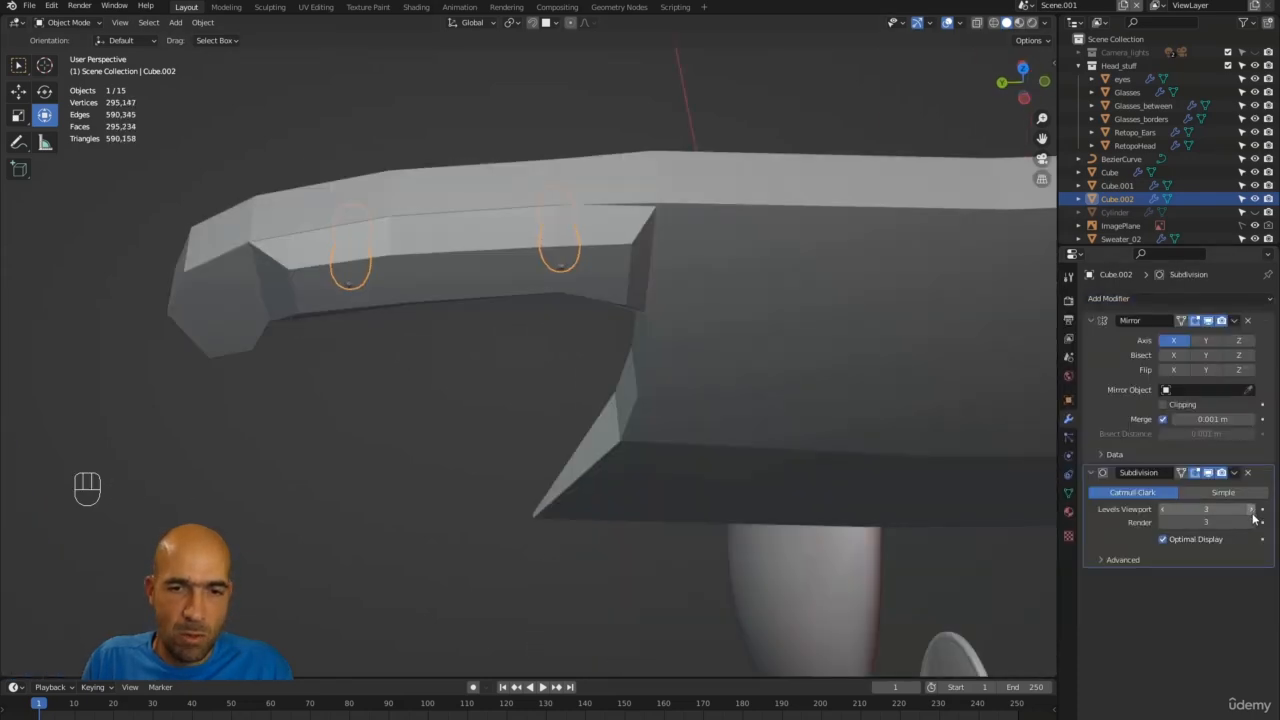
In Edit Mode, select the outer faces of both rivets and crease their border edges to about 0.95.
{"action": "left_click_drag", "start_coordinate": [531, 246], "coordinate": [538, 180], "text": "ctrl+alt"}
{"action": "left_click_drag", "start_coordinate": [540, 178], "coordinate": [598, 267], "text": "alt+shift"}
{"action": "key", "text": "Tab"}
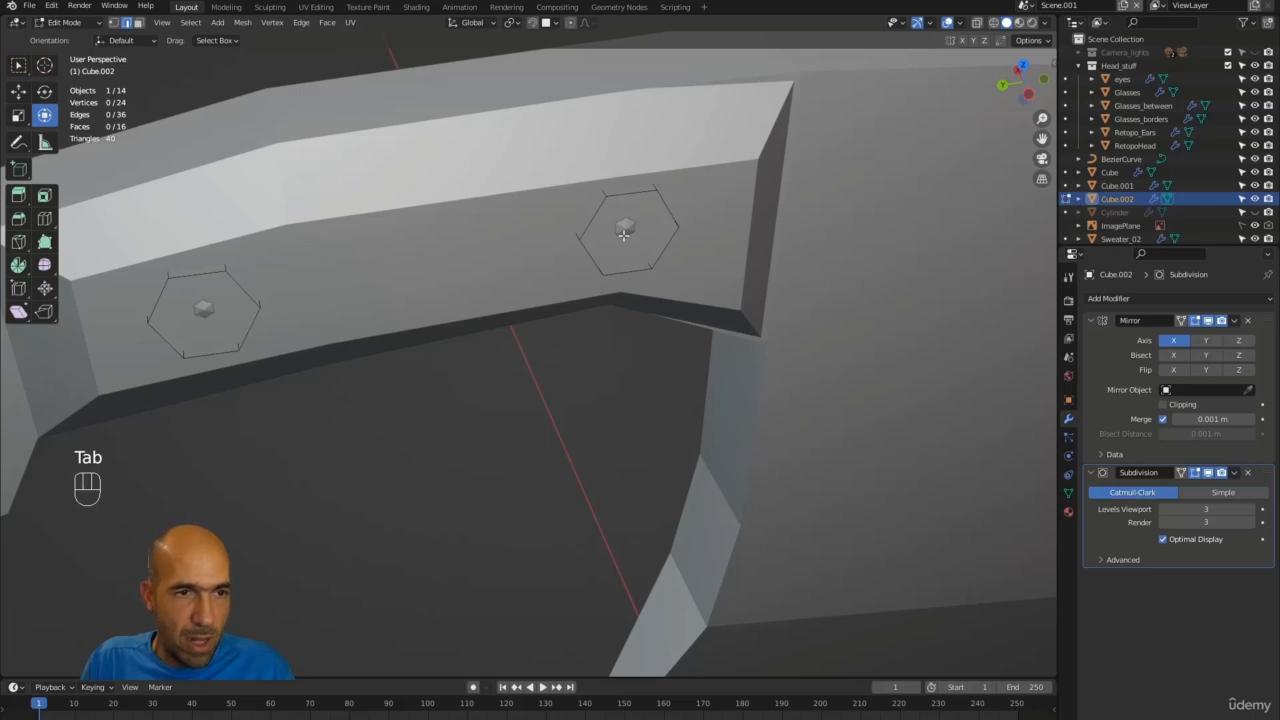
{"action": "key", "text": "3"}
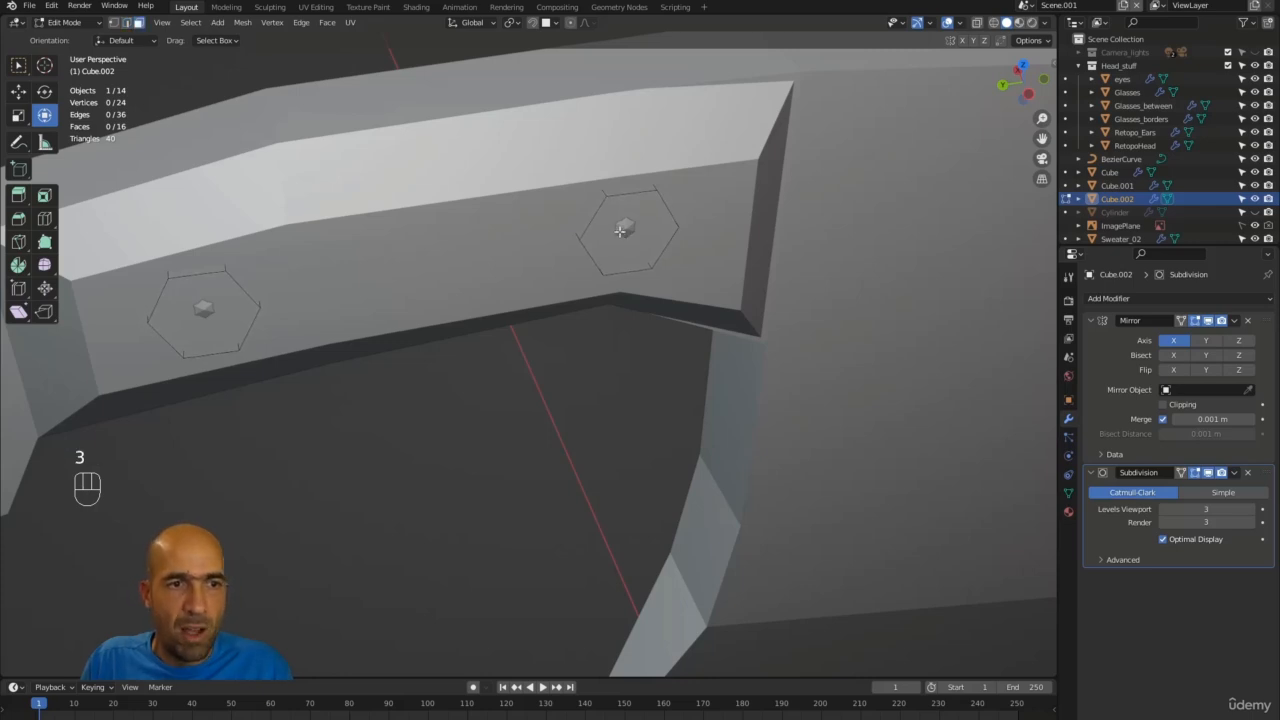
{"action": "left_click", "coordinate": [620, 231]}
{"action": "left_click", "coordinate": [208, 304], "text": "shift"}
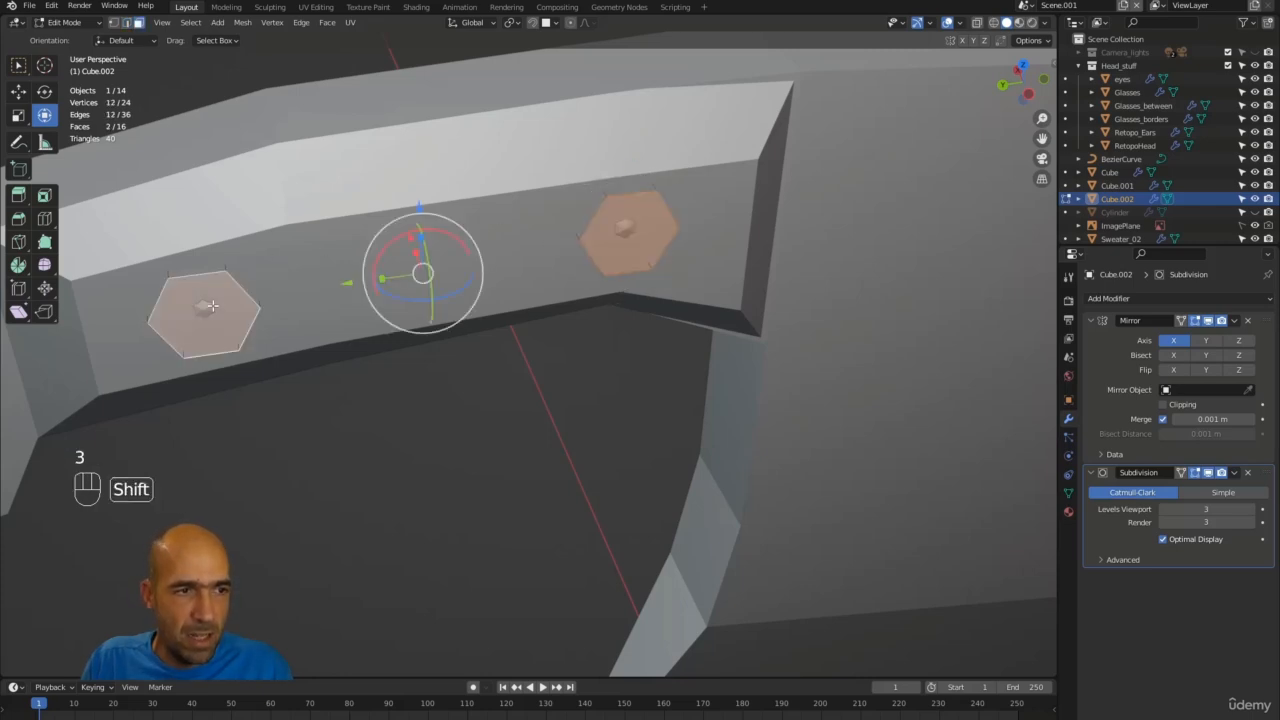
{"action": "key", "text": "2"}
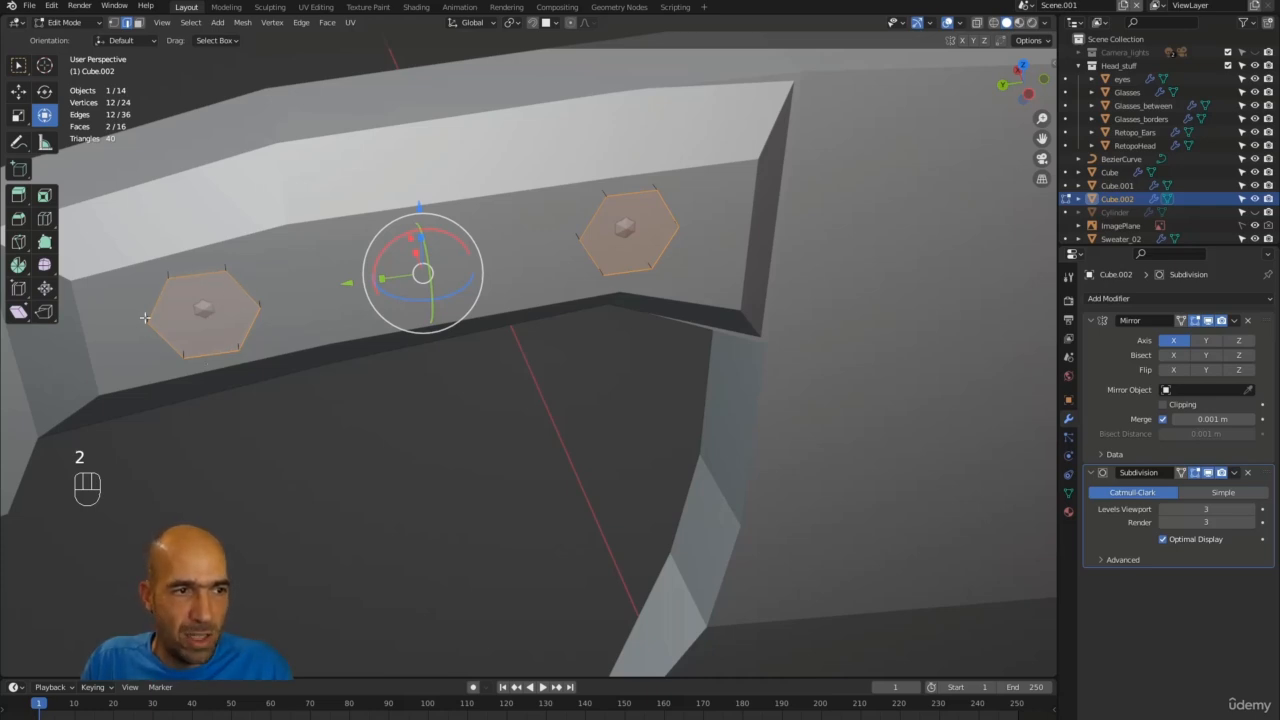
{"action": "left_click_drag", "start_coordinate": [314, 308], "coordinate": [360, 307], "text": "alt"}
{"action": "key", "text": "shift+e"}
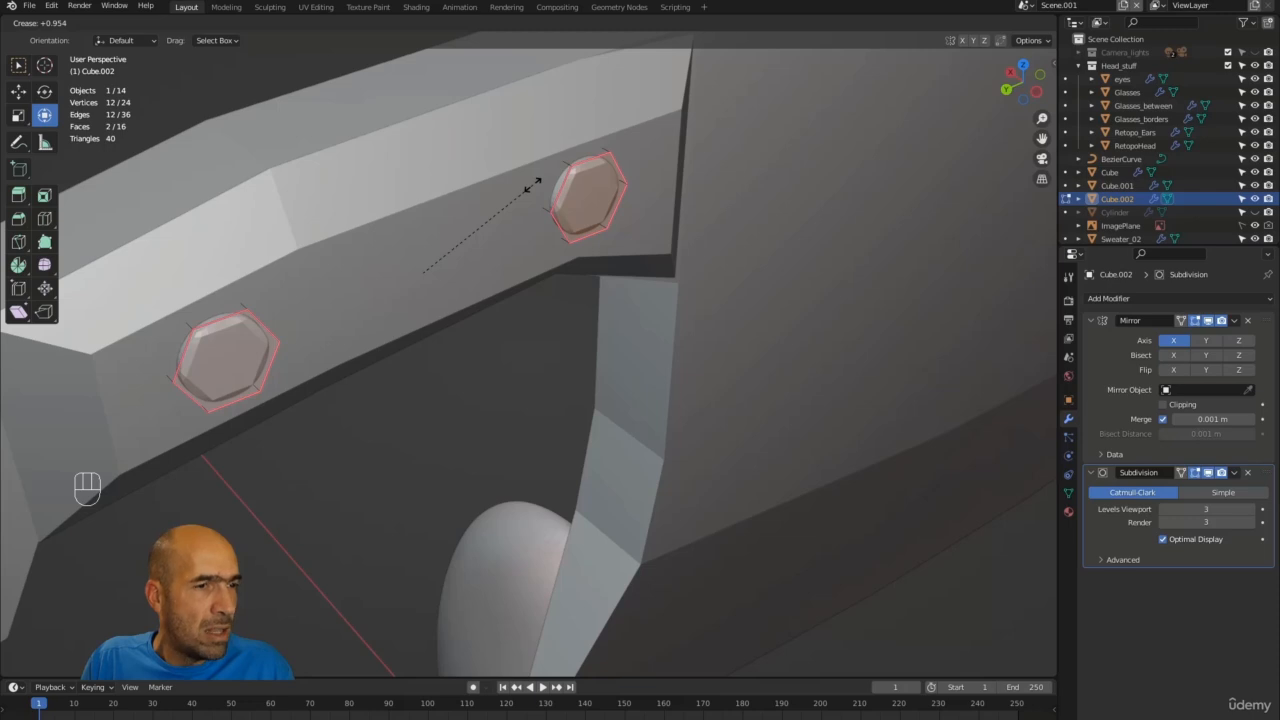
{"action": "left_click", "coordinate": [532, 187]}
Set the rivets' subdivision viewport and render levels to 4.
{"action": "left_click_drag", "start_coordinate": [580, 297], "coordinate": [694, 389], "text": "alt"}
{"action": "left_click_drag", "start_coordinate": [574, 377], "coordinate": [562, 361], "text": "ctrl+alt"}
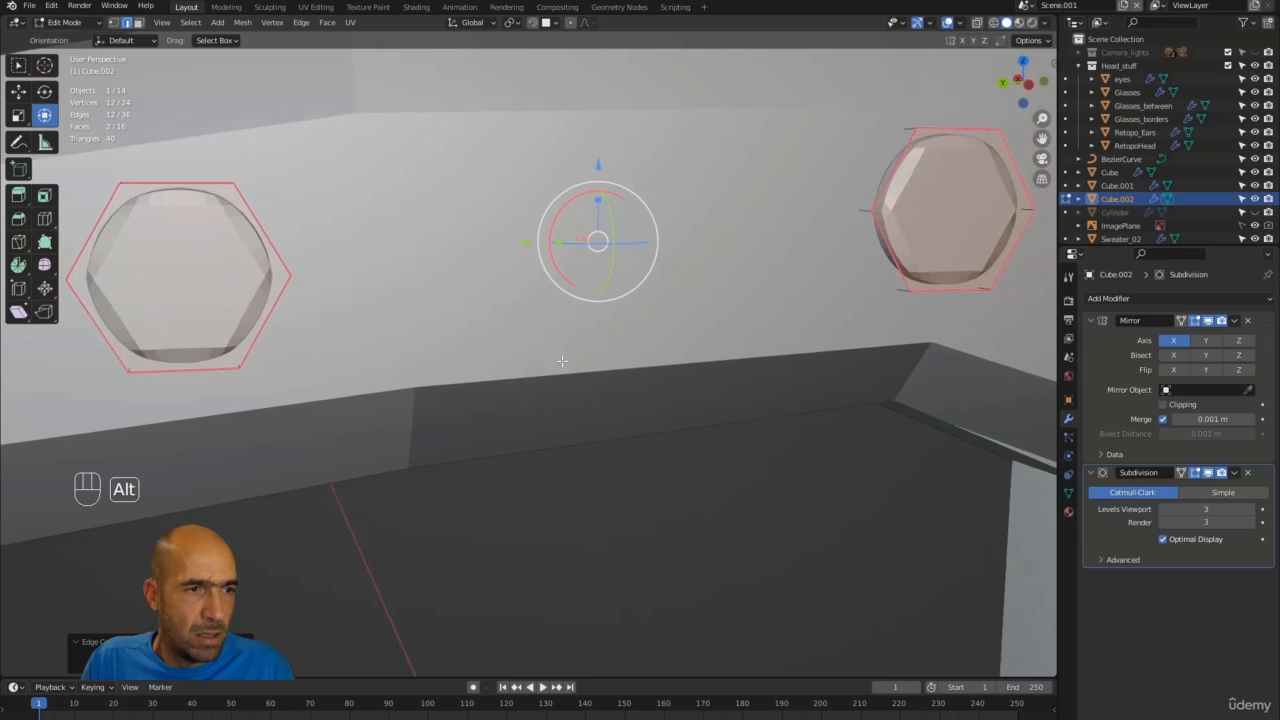
{"action": "left_click", "coordinate": [1250, 509]}
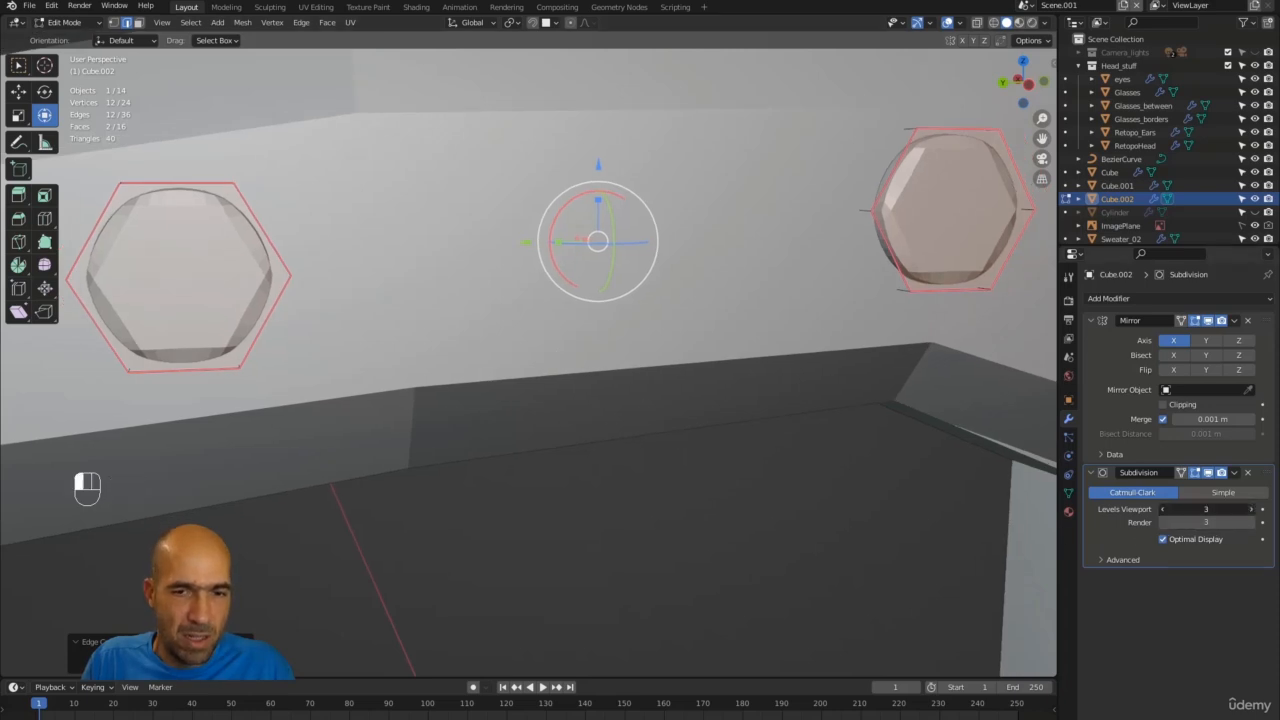
{"action": "left_click", "coordinate": [1250, 522]}
{"action": "left_click_drag", "start_coordinate": [598, 384], "coordinate": [484, 352], "text": "alt"}
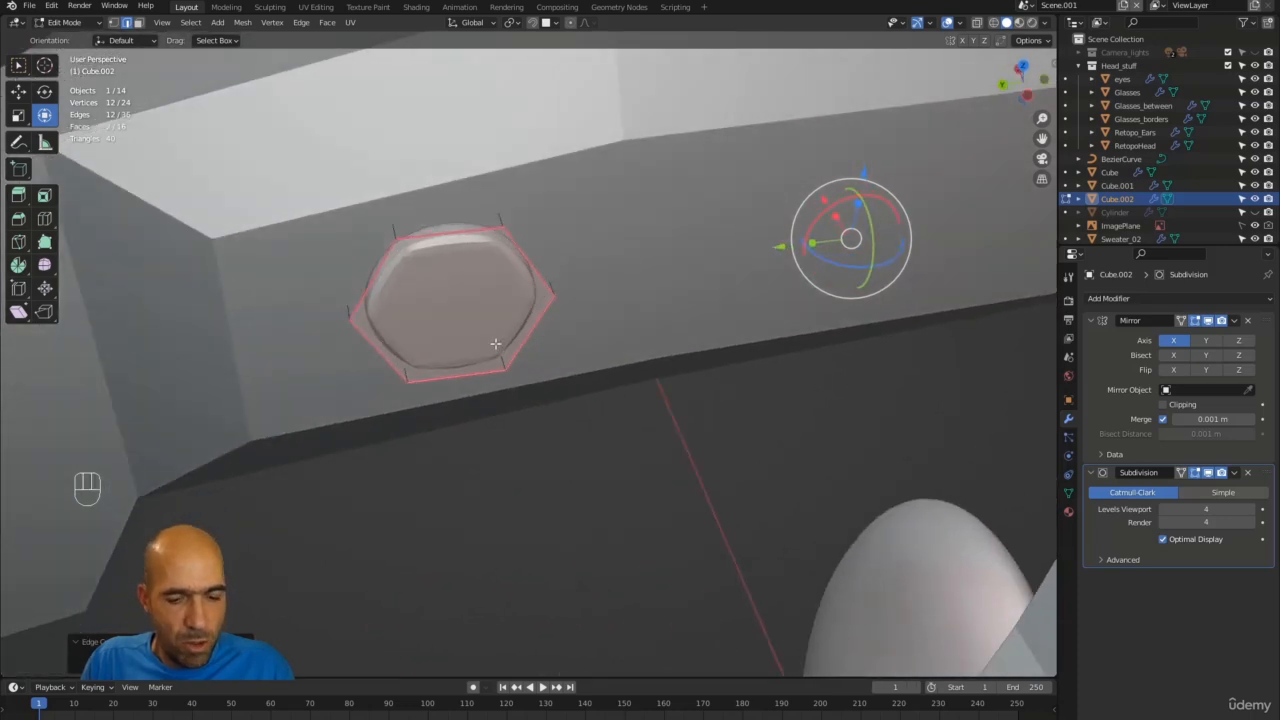
Inset the outer faces of both rivets by about 0.009 m.
{"action": "key", "text": "3"}
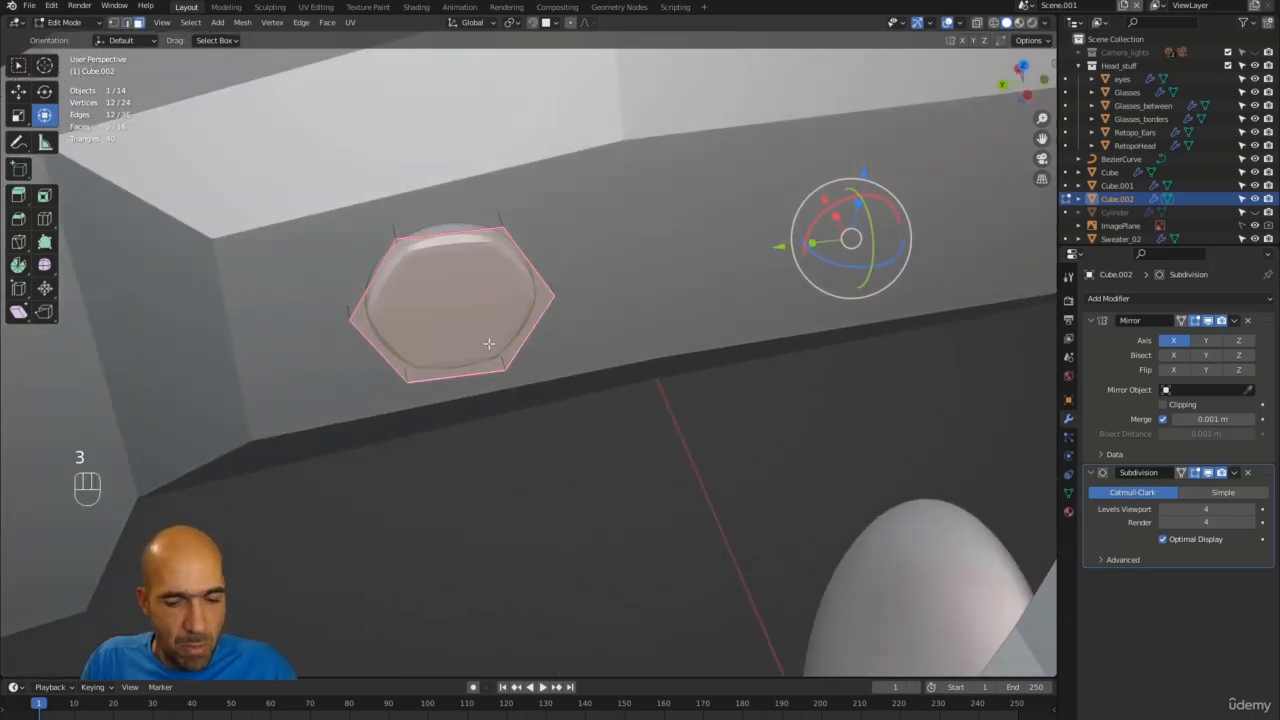
{"action": "key", "text": "i"}
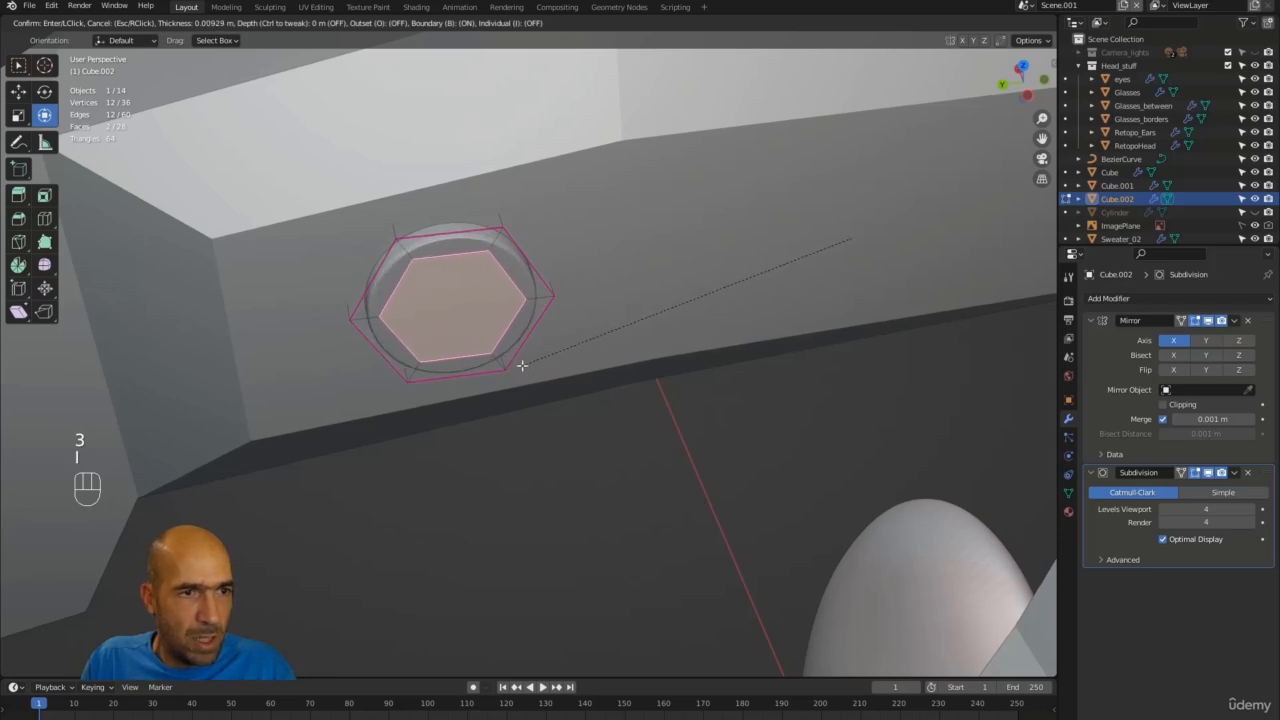
{"action": "left_click", "coordinate": [522, 366]}
{"action": "left_click_drag", "start_coordinate": [523, 366], "coordinate": [603, 357], "text": "alt"}
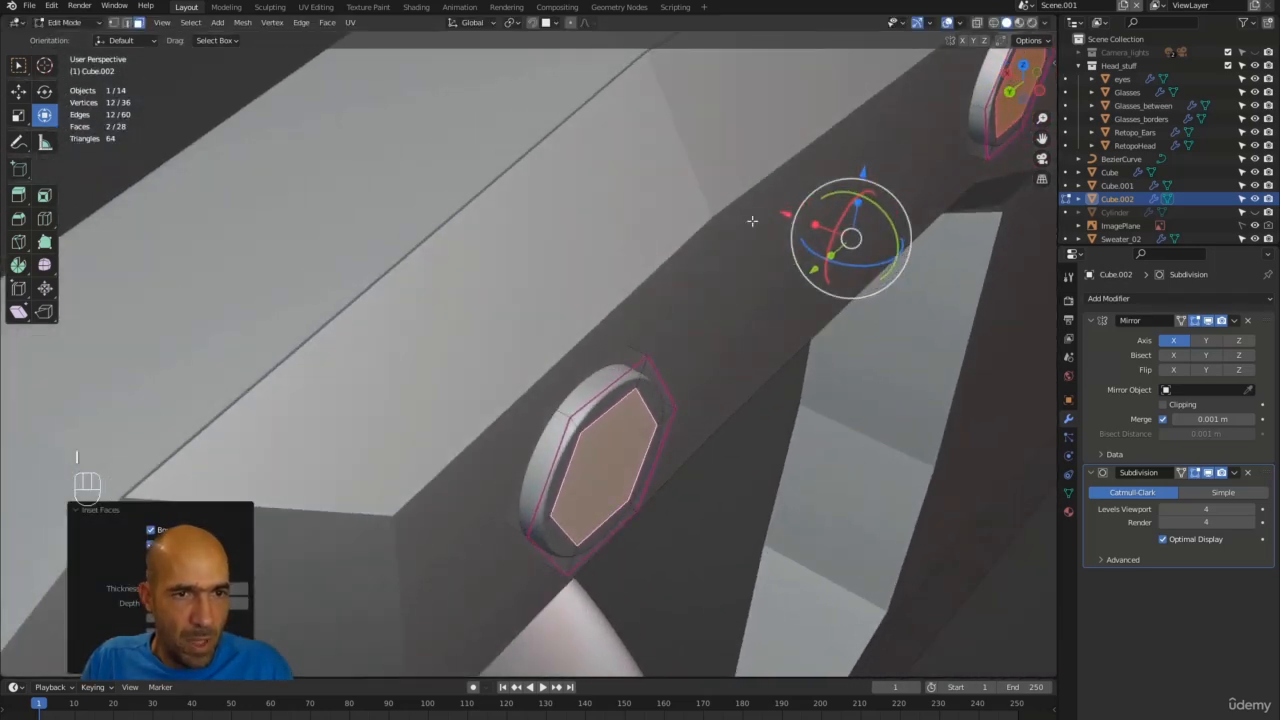
Move the two inset rivet faces slightly along X, then deselect everything.
{"action": "left_click_drag", "start_coordinate": [780, 215], "coordinate": [791, 228]}
{"action": "left_click_drag", "start_coordinate": [748, 360], "coordinate": [717, 385], "text": "alt"}
{"action": "left_click_drag", "start_coordinate": [717, 385], "coordinate": [684, 352], "text": "alt"}
{"action": "key", "text": "alt+a"}
{"action": "left_click_drag", "start_coordinate": [714, 434], "coordinate": [632, 391], "text": "ctrl+alt"}
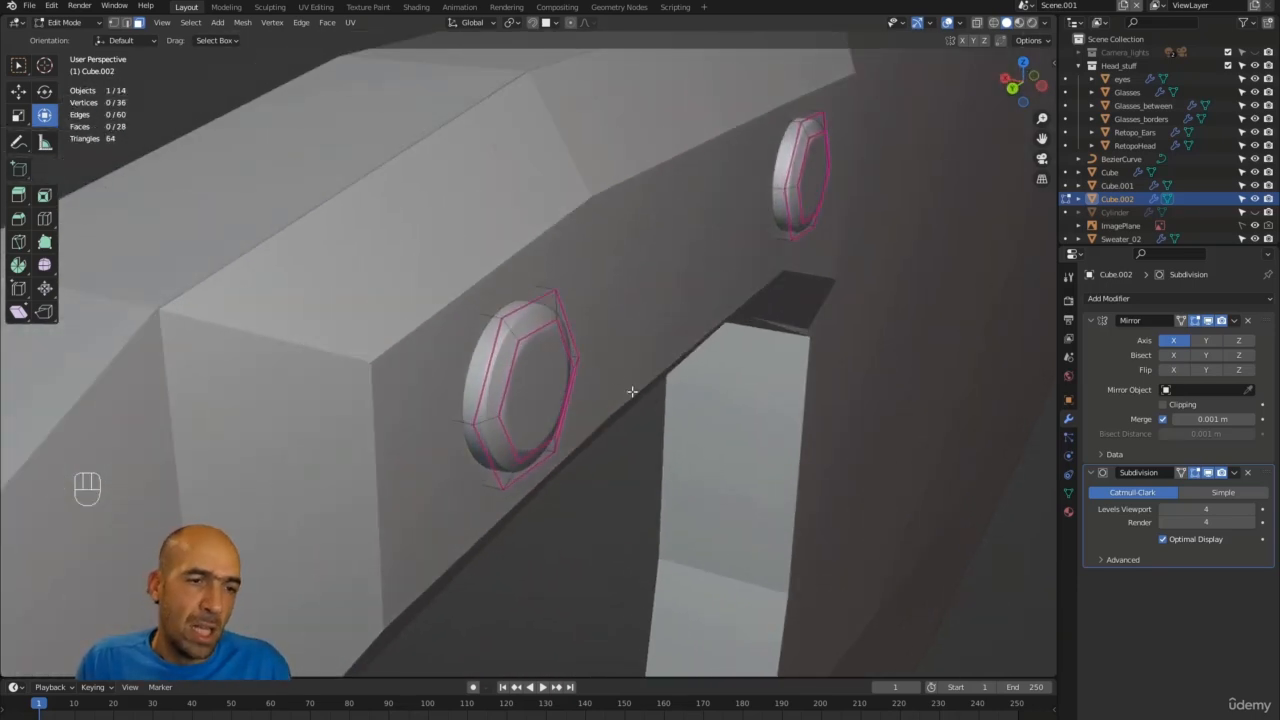
Select the ring of faces around the outer face of the rivet nearest the handle's end.
{"action": "left_click", "coordinate": [536, 384]}
{"action": "left_click_drag", "start_coordinate": [594, 286], "coordinate": [528, 310], "text": "alt"}
{"action": "left_click", "coordinate": [533, 317]}
{"action": "mouse_move", "coordinate": [628, 314]}
{"action": "left_mouse_down", "text": "ctrl+alt"}
{"action": "mouse_move", "coordinate": [637, 327]}
{"action": "mouse_move", "coordinate": [616, 306]}
{"action": "left_mouse_up", "text": "ctrl+alt"}
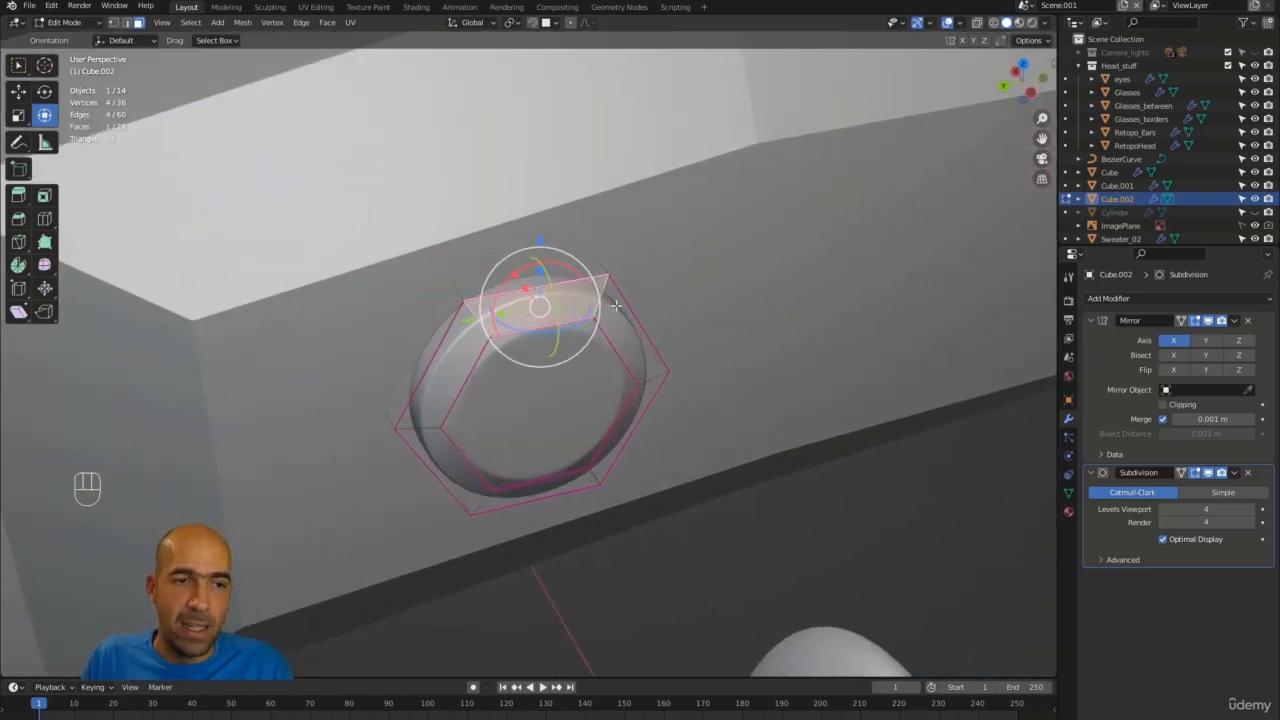
{"action": "left_click", "coordinate": [604, 297], "text": "alt"}
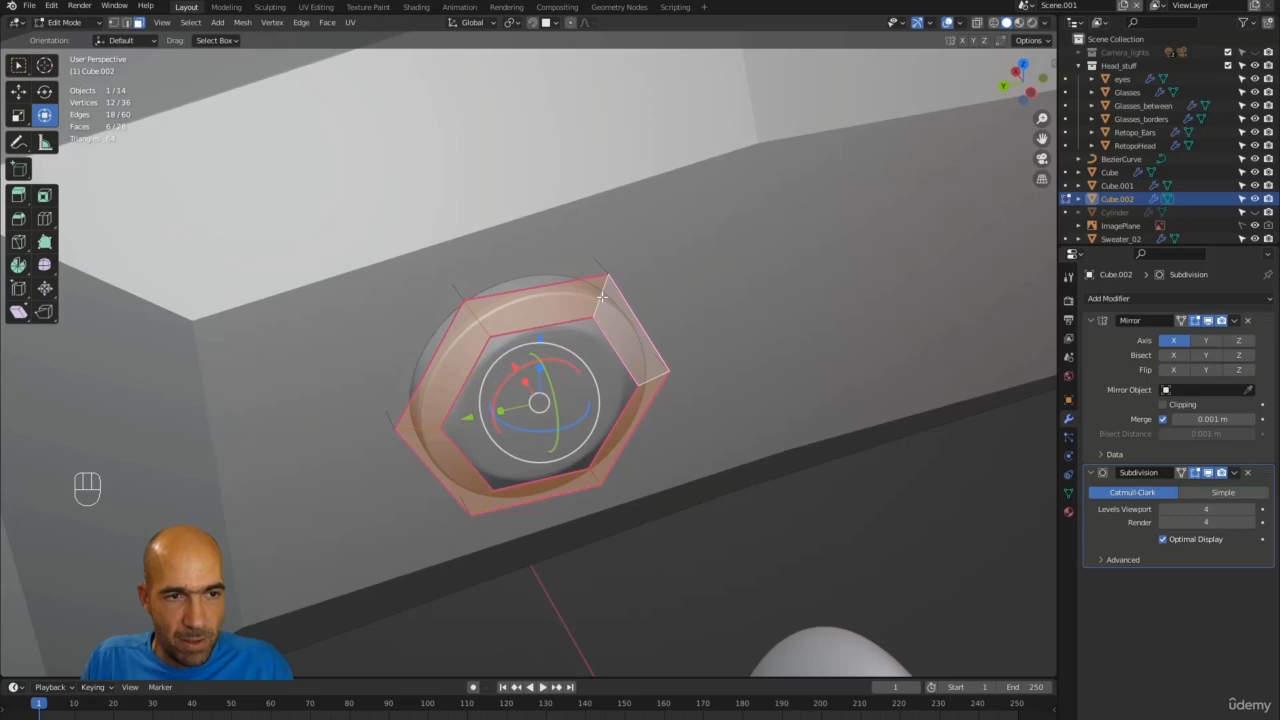
{"action": "left_click", "coordinate": [617, 355]}
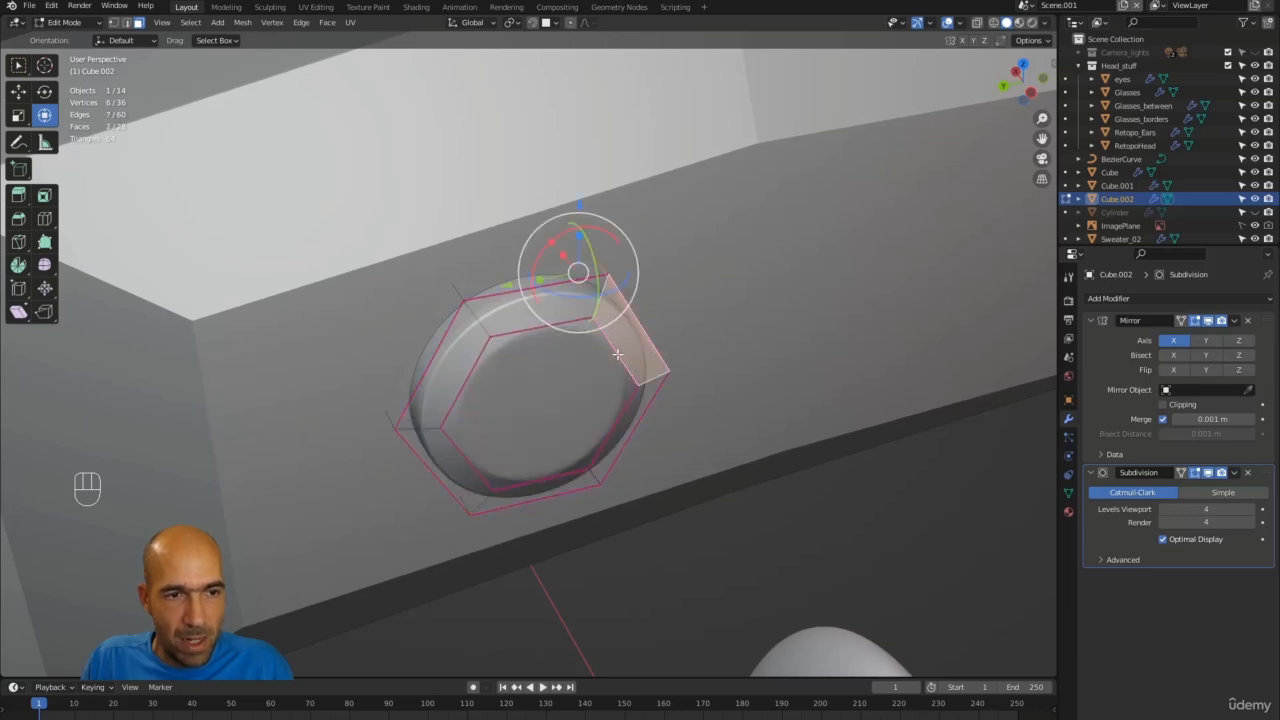
{"action": "middle_click_drag", "start_coordinate": [704, 333], "coordinate": [290, 281], "text": "alt"}
{"action": "left_click", "coordinate": [540, 287], "text": "alt"}
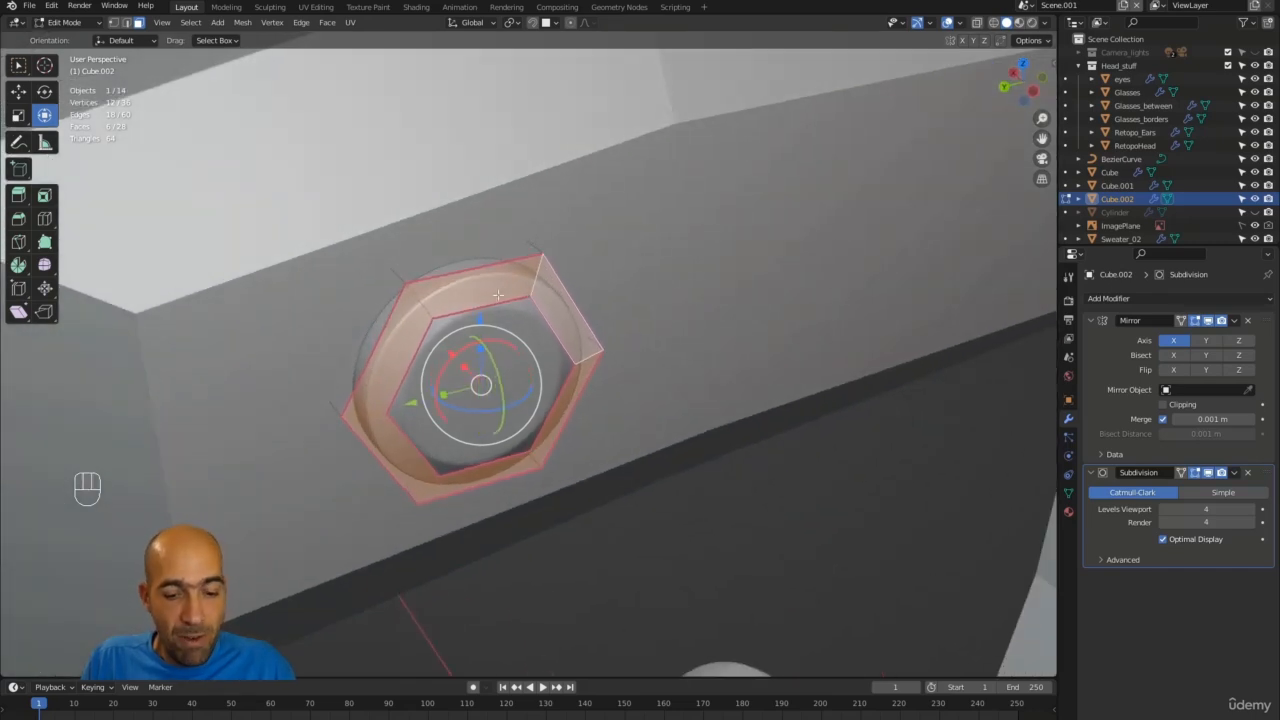
Try insetting the rivet's face ring as a region and as individual faces, then undo a trial move.
{"action": "key", "text": "i"}
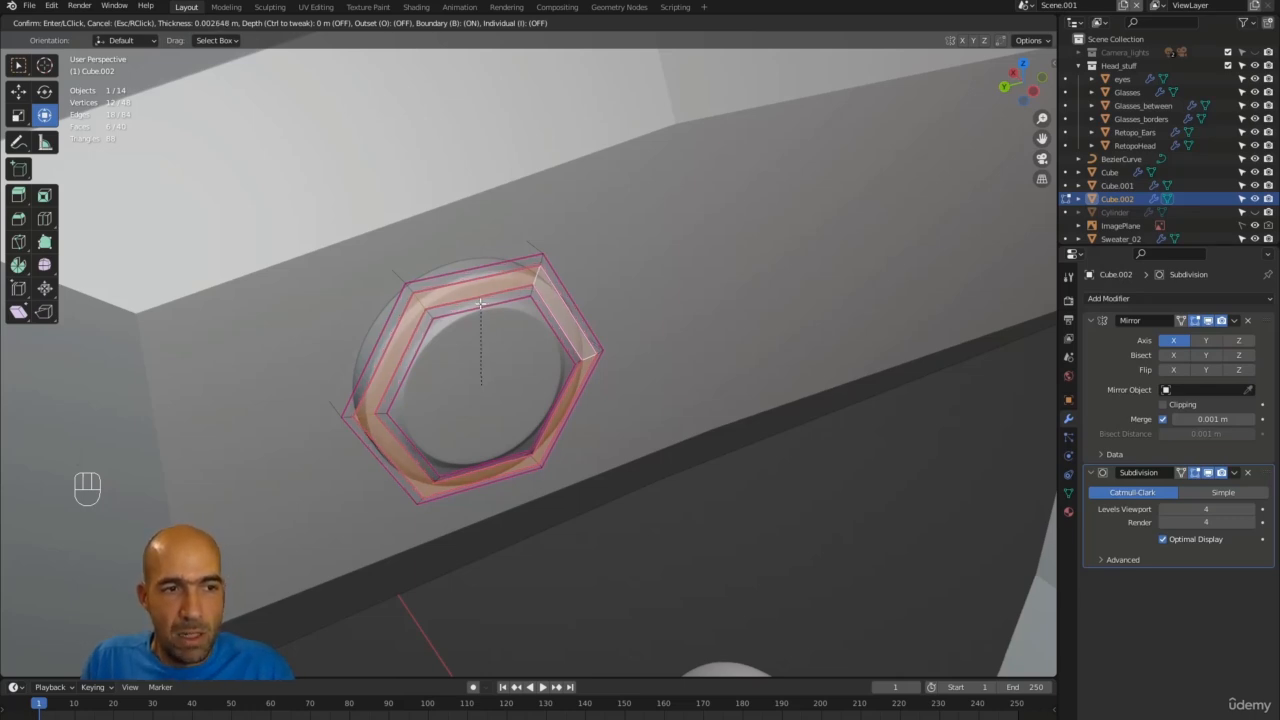
{"action": "key", "text": "i"}
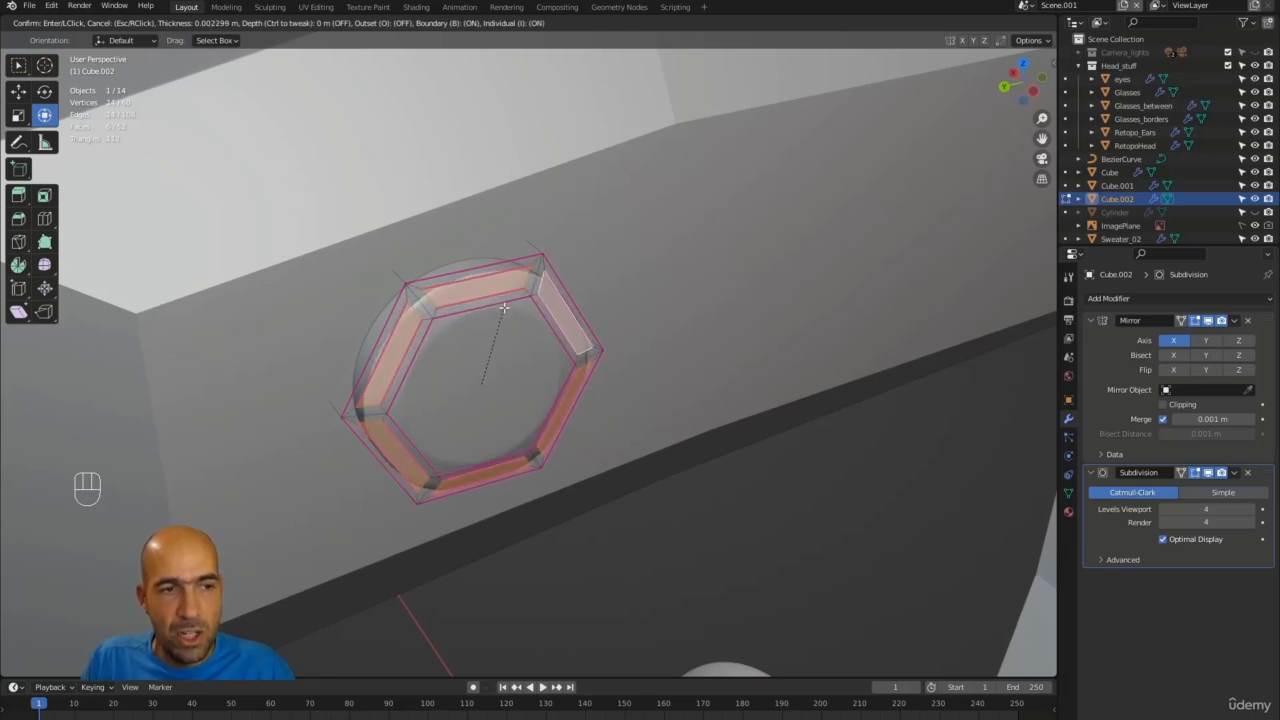
{"action": "key", "text": "i"}
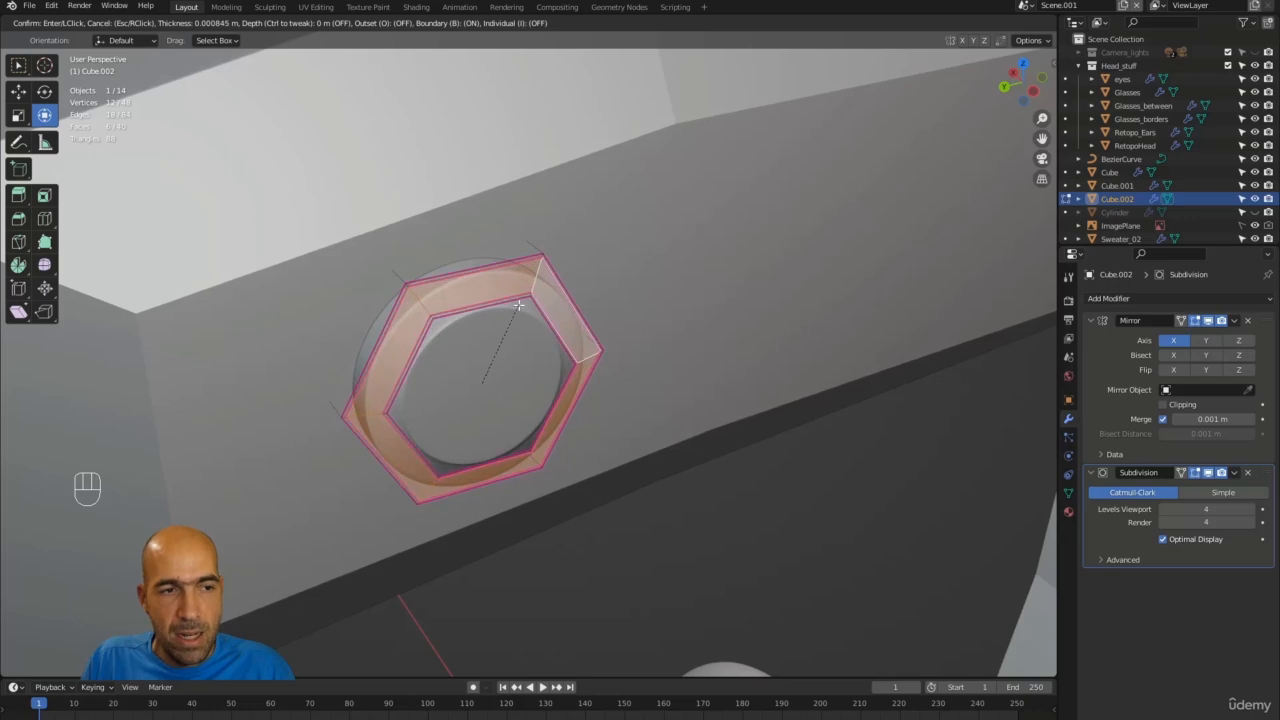
{"action": "key", "text": "i"}
{"action": "key", "text": "i"}
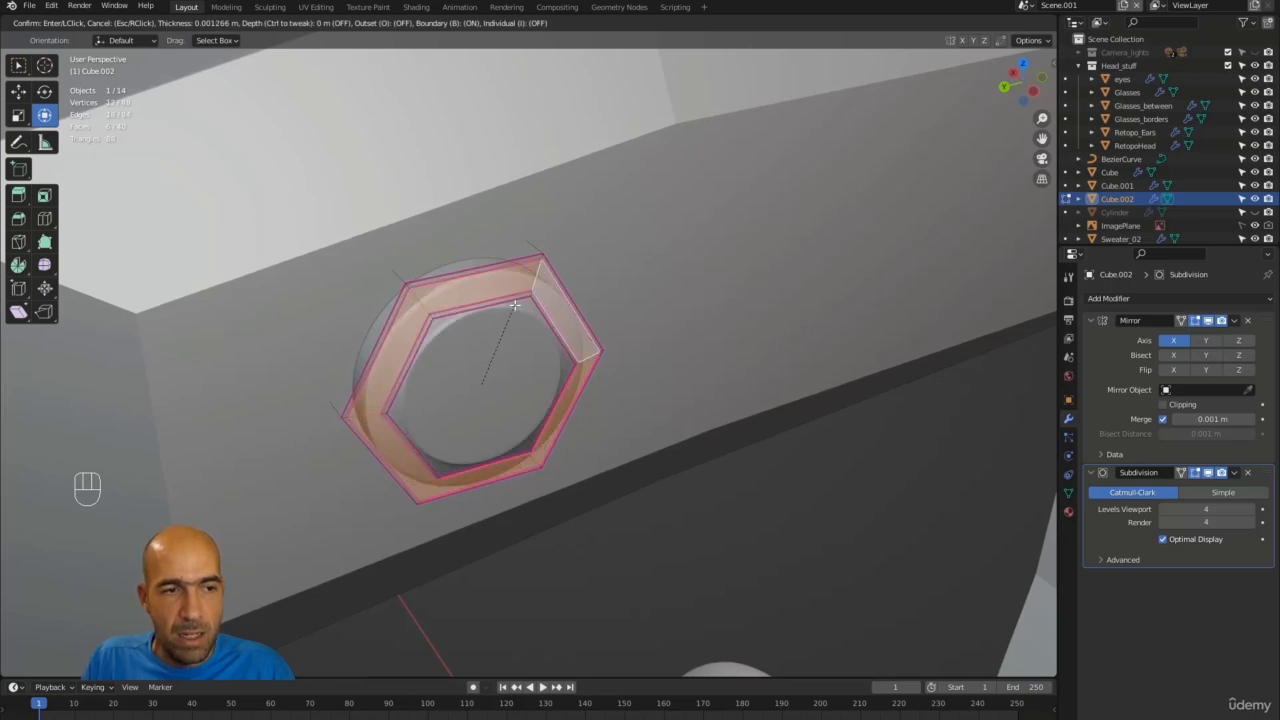
{"action": "left_click", "coordinate": [514, 305]}
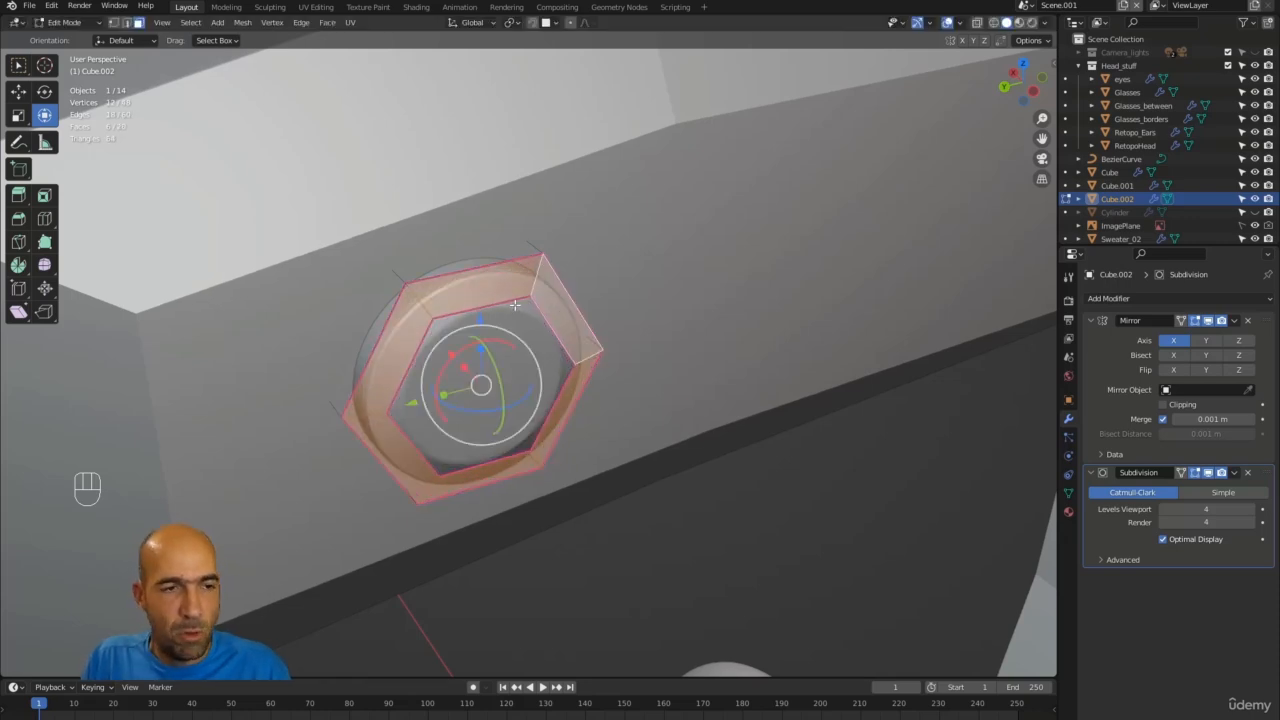
{"action": "middle_click_drag", "start_coordinate": [676, 294], "coordinate": [415, 384]}
{"action": "left_click_drag", "start_coordinate": [431, 365], "coordinate": [480, 389]}
{"action": "key", "text": "ctrl+z"}
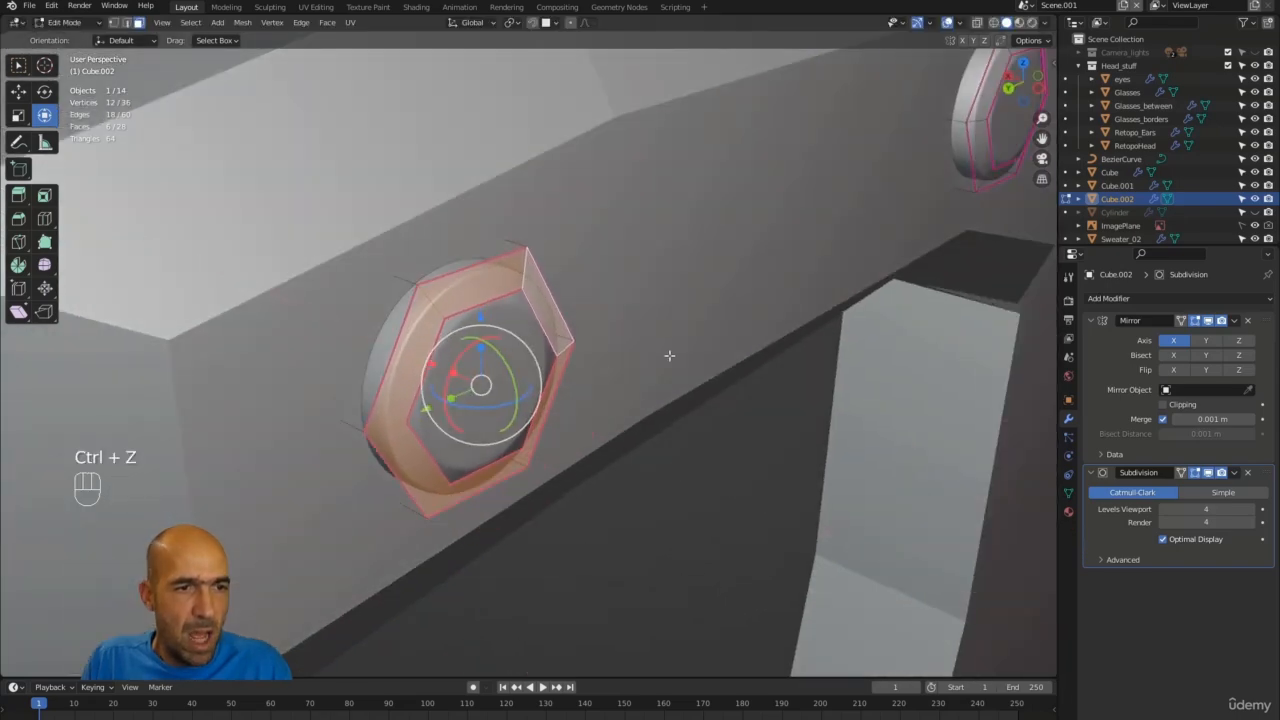
Finish editing the rivets and enter Edit Mode on the blade object.
{"action": "middle_click_drag", "start_coordinate": [670, 356], "coordinate": [681, 395]}
{"action": "middle_click_drag", "start_coordinate": [766, 466], "coordinate": [658, 414], "text": "ctrl+alt"}
{"action": "left_click", "coordinate": [702, 466]}
{"action": "key", "text": "Tab"}
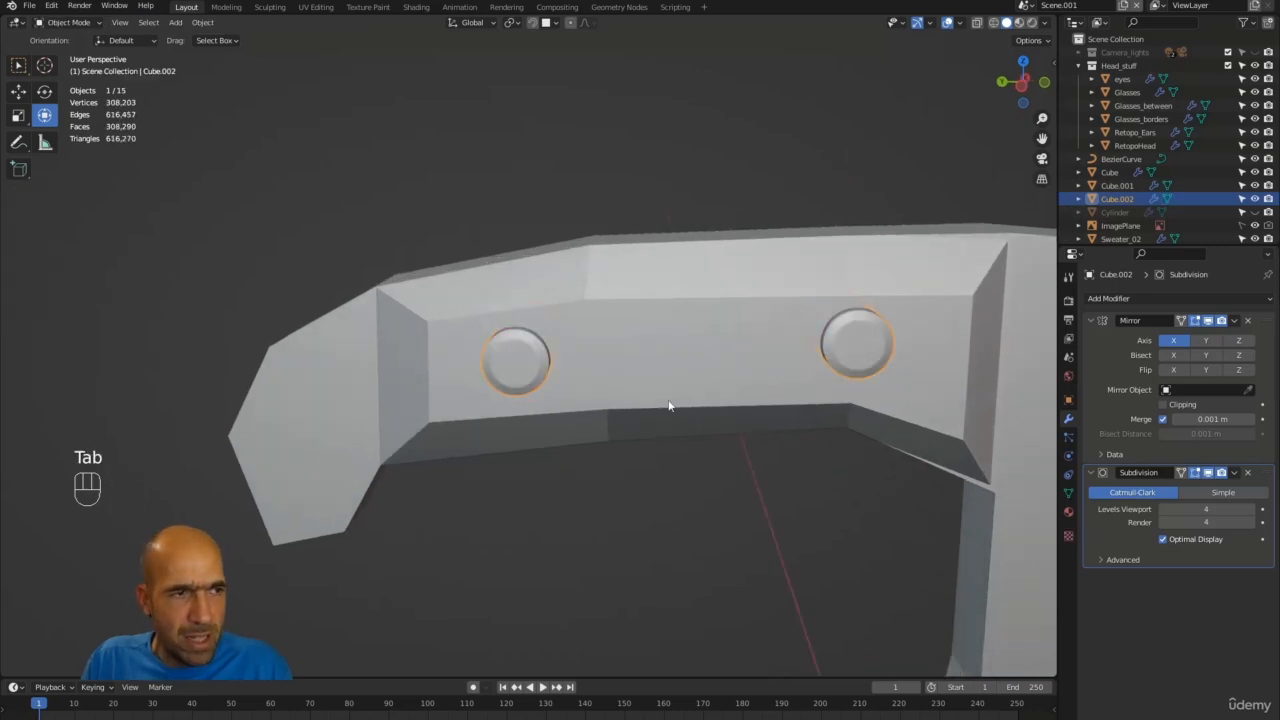
{"action": "left_click", "coordinate": [672, 390]}
{"action": "key", "text": "Tab"}
{"action": "middle_click_drag", "start_coordinate": [669, 383], "coordinate": [601, 416], "text": "ctrl"}
{"action": "middle_click_drag", "start_coordinate": [676, 404], "coordinate": [649, 494], "text": "ctrl+alt"}
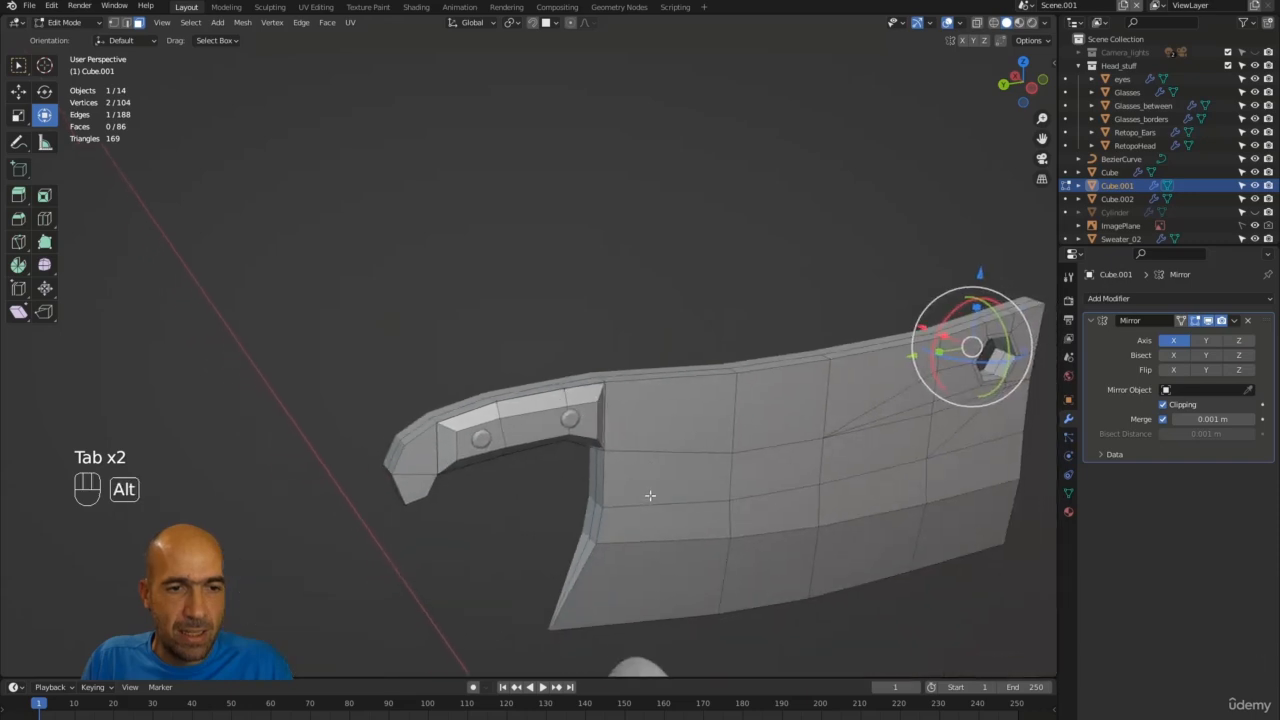
{"action": "middle_click_drag", "start_coordinate": [688, 437], "coordinate": [613, 355], "text": "alt+shift"}
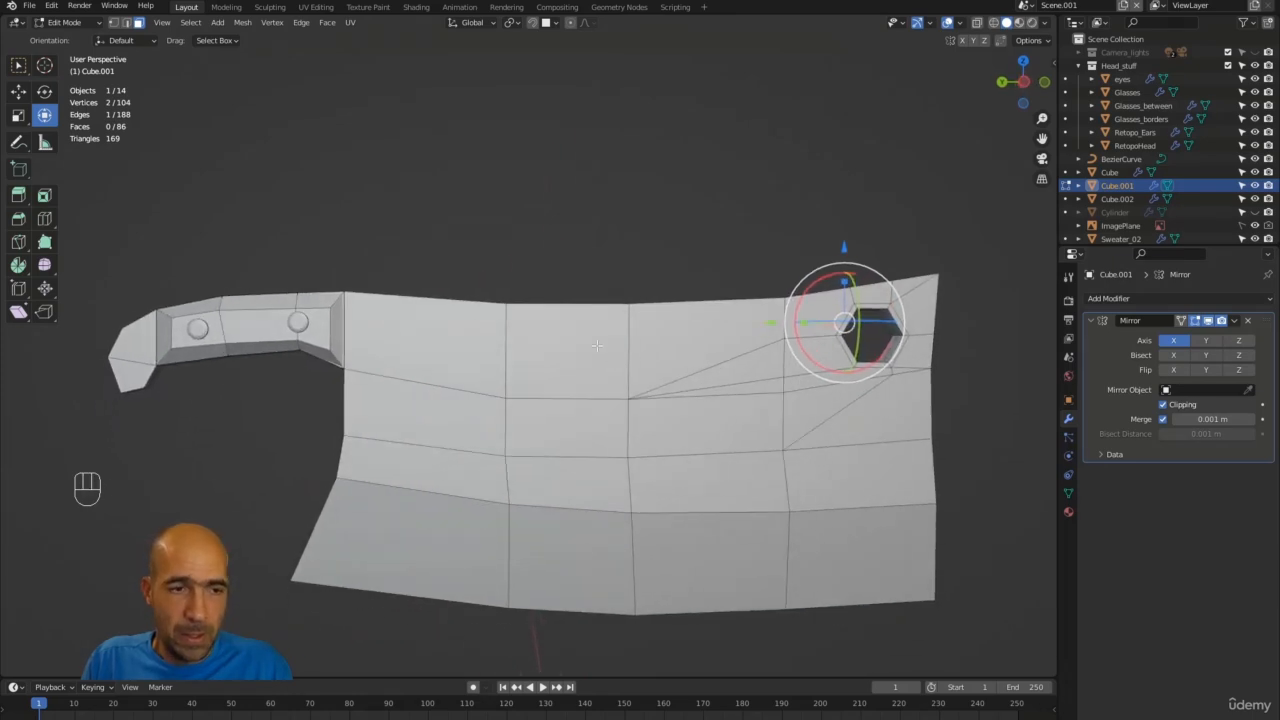
Add a Subdivision Surface modifier to the blade with viewport and render levels of 4.
{"action": "left_click", "coordinate": [1168, 298]}
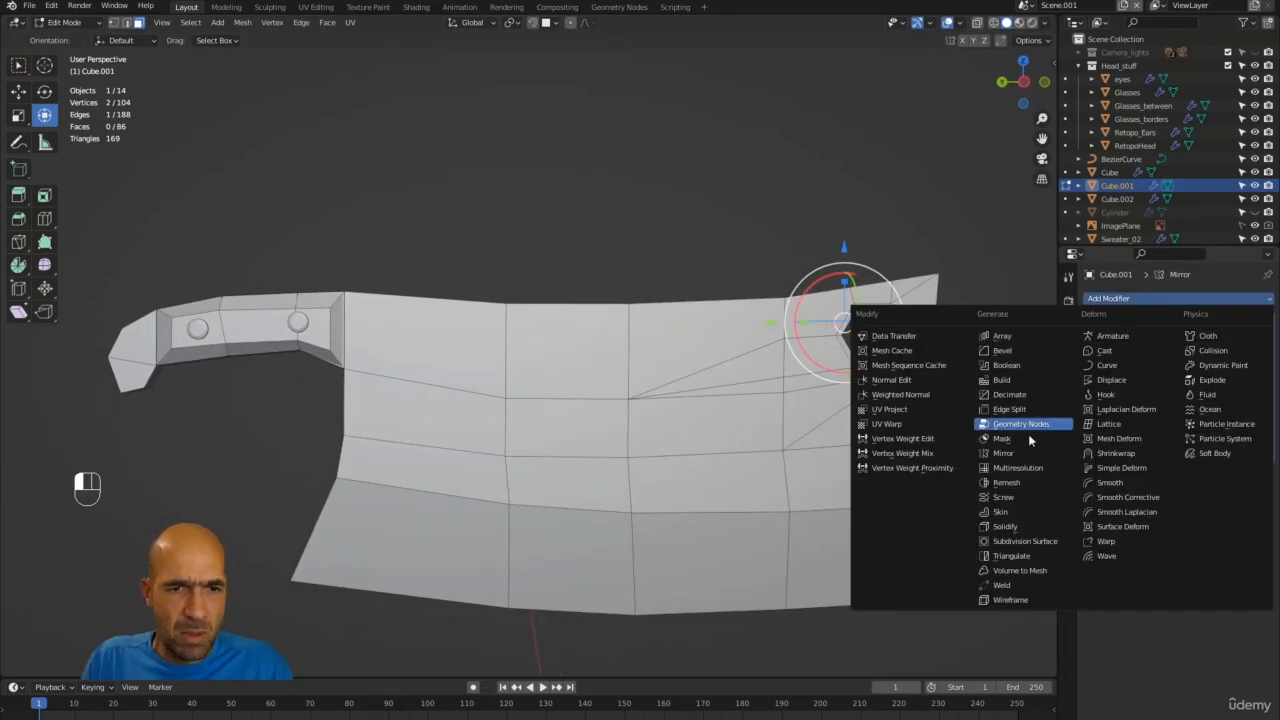
{"action": "left_click", "coordinate": [1036, 540]}
{"action": "middle_click_drag", "start_coordinate": [1035, 539], "coordinate": [1000, 500], "text": "alt"}
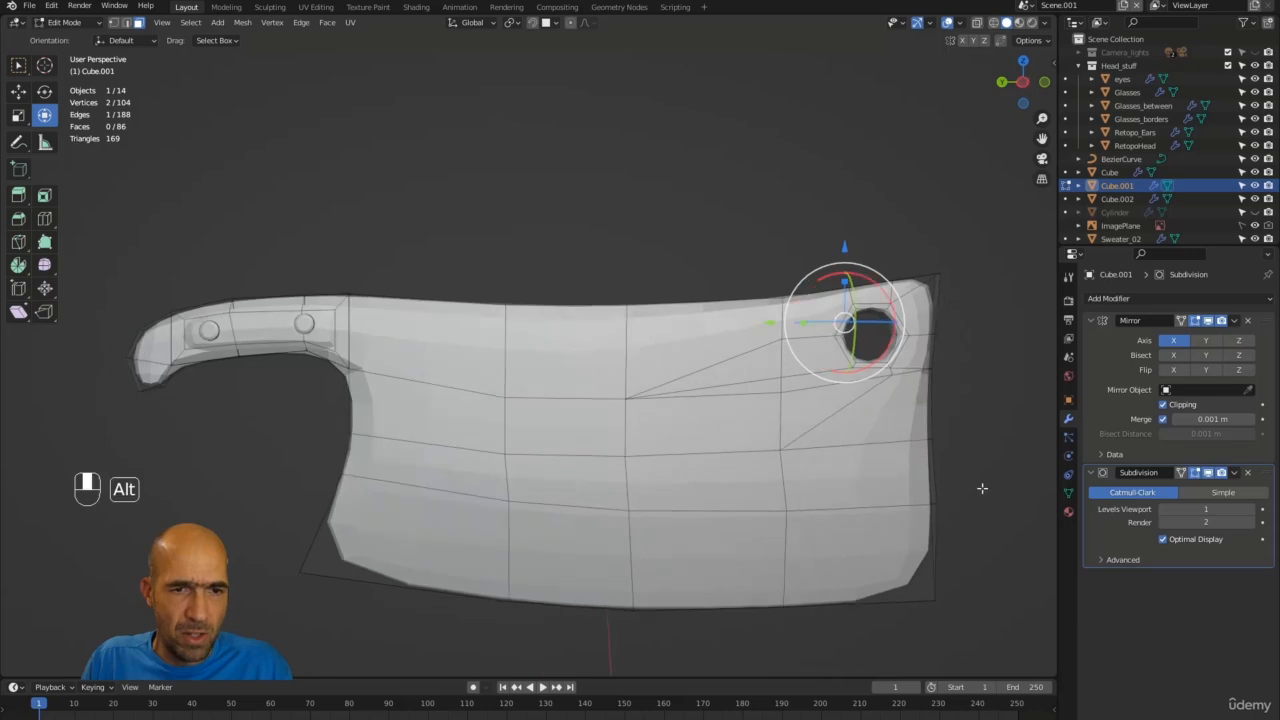
{"action": "left_click", "coordinate": [1250, 509]}
{"action": "left_click", "coordinate": [1251, 526]}
{"action": "left_click", "coordinate": [1252, 511]}
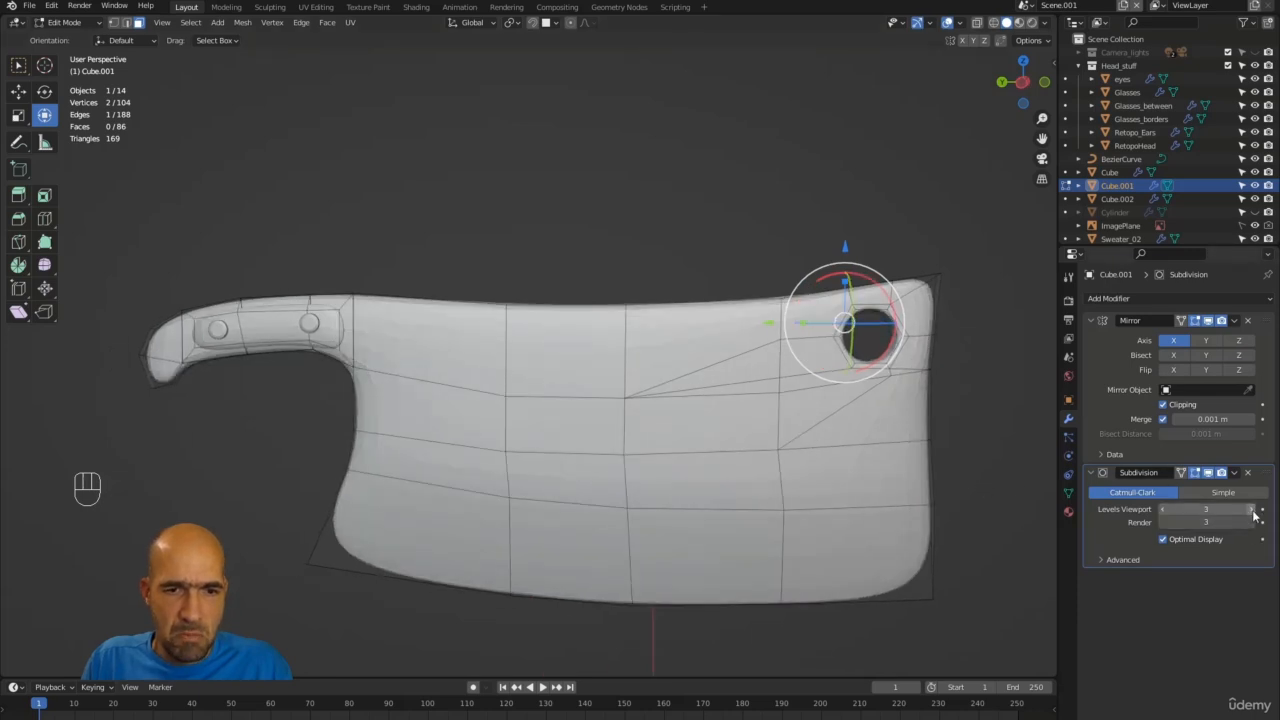
{"action": "left_click", "coordinate": [1252, 524]}
{"action": "left_click", "coordinate": [1249, 510]}
In edge select mode, select the edge loops along the blade's spine, front end and cutting edge.
{"action": "middle_click_drag", "start_coordinate": [825, 427], "coordinate": [462, 322], "text": "alt"}
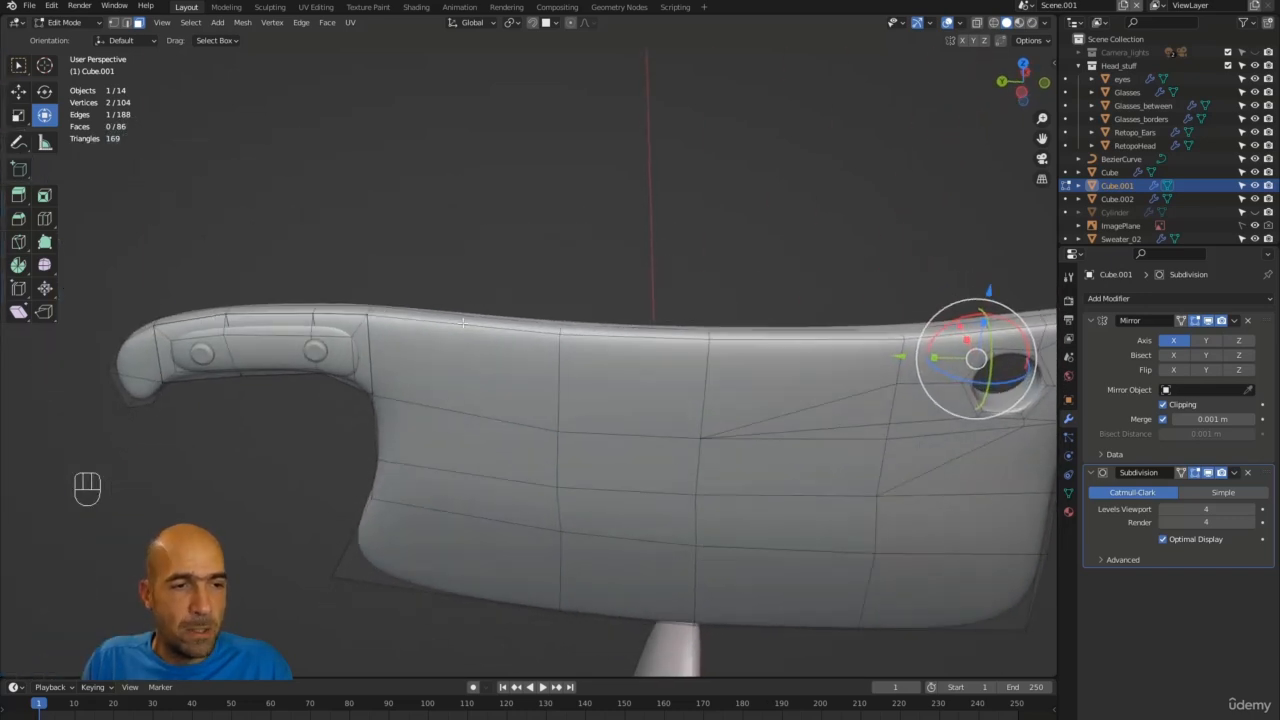
{"action": "key", "text": "2"}
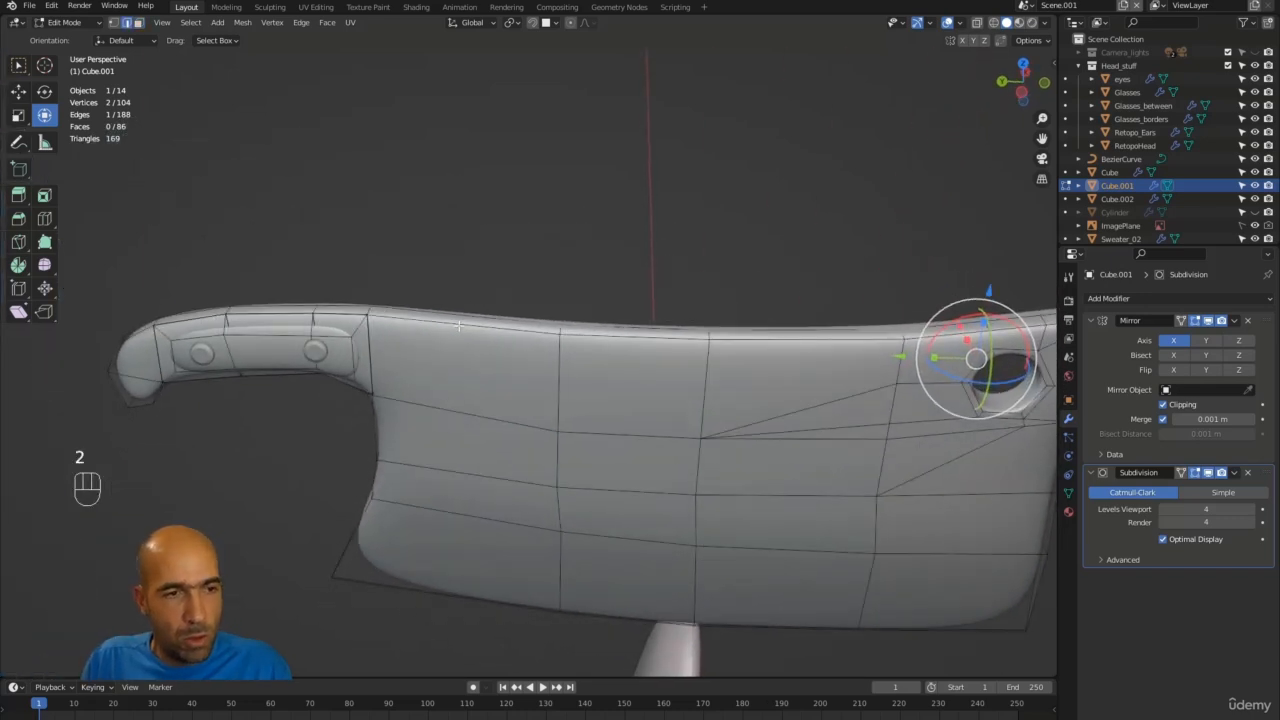
{"action": "left_click", "coordinate": [459, 325], "text": "alt"}
{"action": "middle_click_drag", "start_coordinate": [488, 313], "coordinate": [828, 349], "text": "alt"}
{"action": "left_click", "coordinate": [778, 428], "text": "alt+shift"}
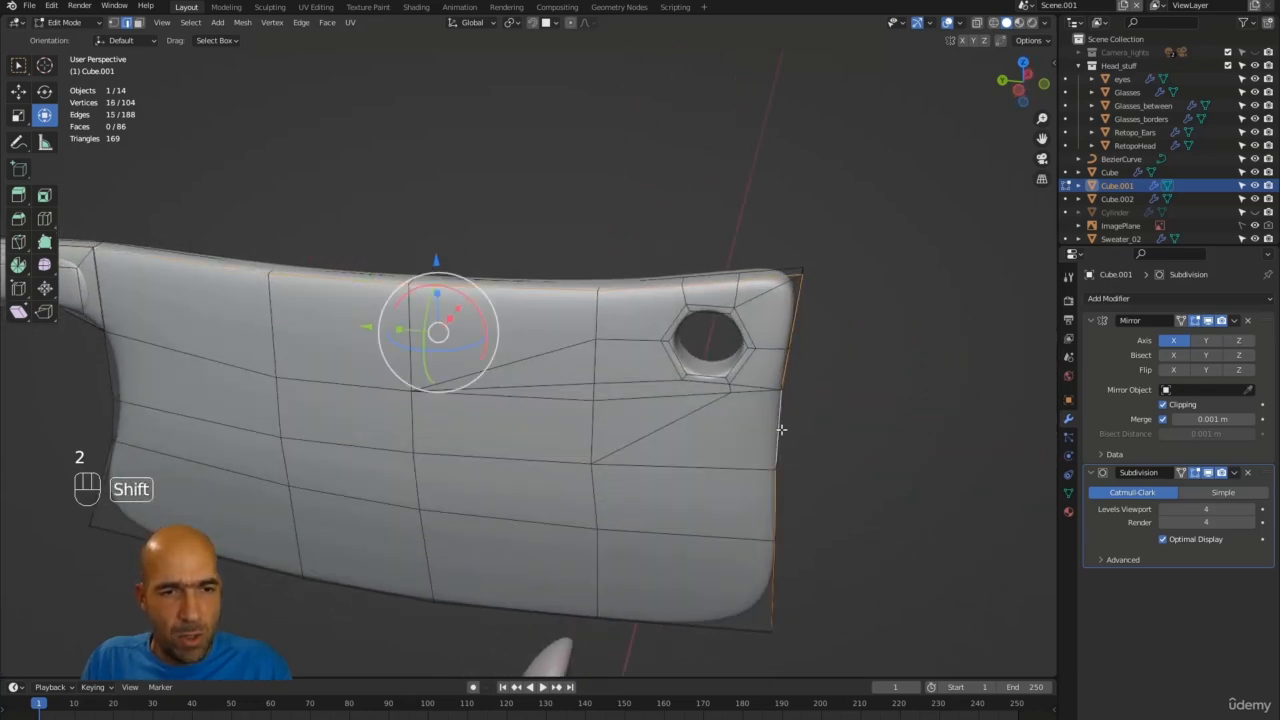
{"action": "left_click", "coordinate": [728, 626], "text": "alt+shift"}
{"action": "middle_click_drag", "start_coordinate": [726, 628], "coordinate": [420, 510], "text": "alt"}
{"action": "middle_click_drag", "start_coordinate": [420, 510], "coordinate": [711, 515], "text": "alt+shift"}
{"action": "middle_click_drag", "start_coordinate": [534, 491], "coordinate": [376, 490], "text": "alt"}
Add the blade's rear edge and the handle's underside and end edges to the outline selection.
{"action": "double_click", "coordinate": [361, 476], "text": "shift"}
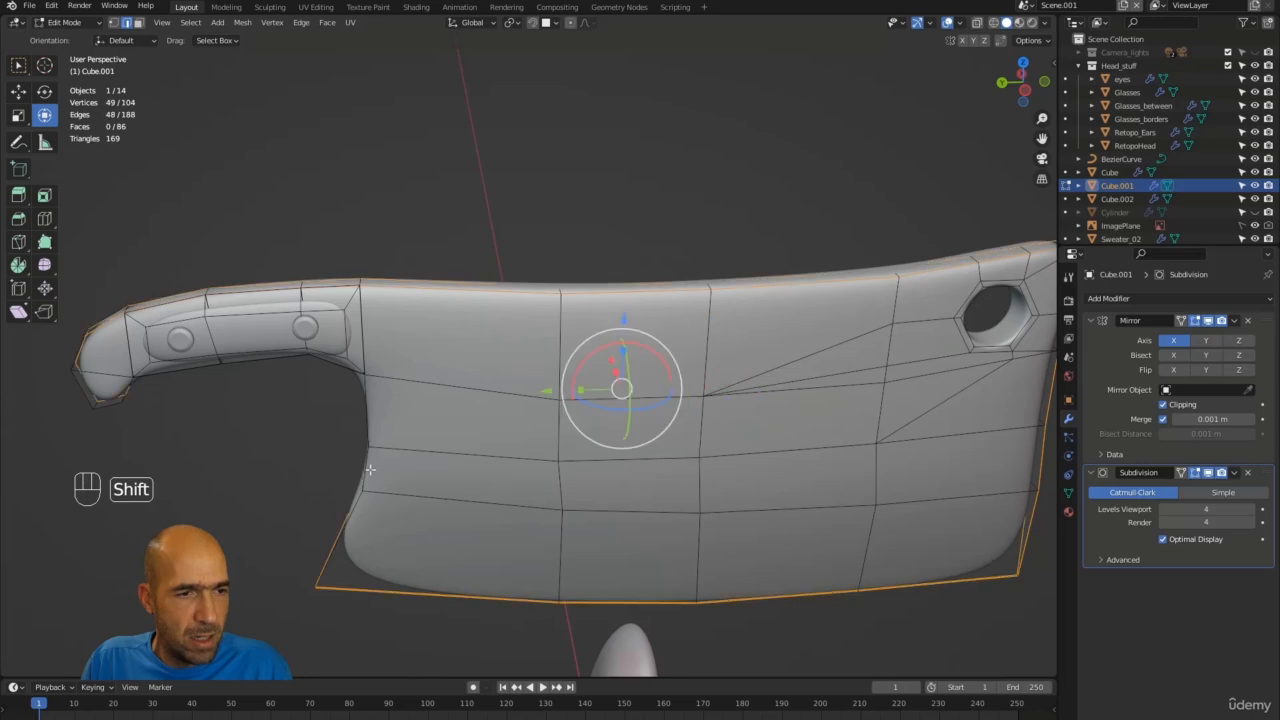
{"action": "key", "text": "ctrl+z"}
{"action": "double_click", "coordinate": [366, 470], "text": "shift"}
{"action": "middle_click_drag", "start_coordinate": [345, 399], "coordinate": [376, 399], "text": "alt"}
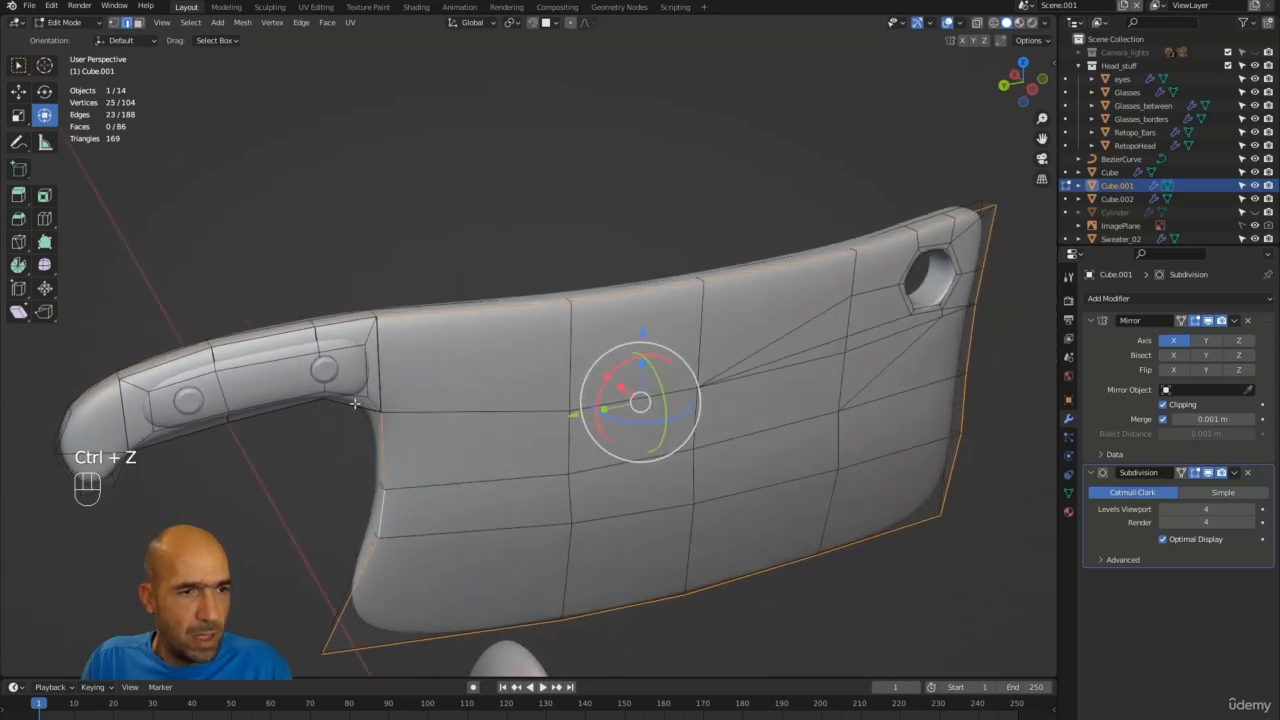
{"action": "double_click", "coordinate": [351, 405], "text": "shift"}
{"action": "middle_click_drag", "start_coordinate": [266, 411], "coordinate": [380, 409], "text": "alt+shift"}
{"action": "left_click", "coordinate": [249, 479], "text": "shift"}
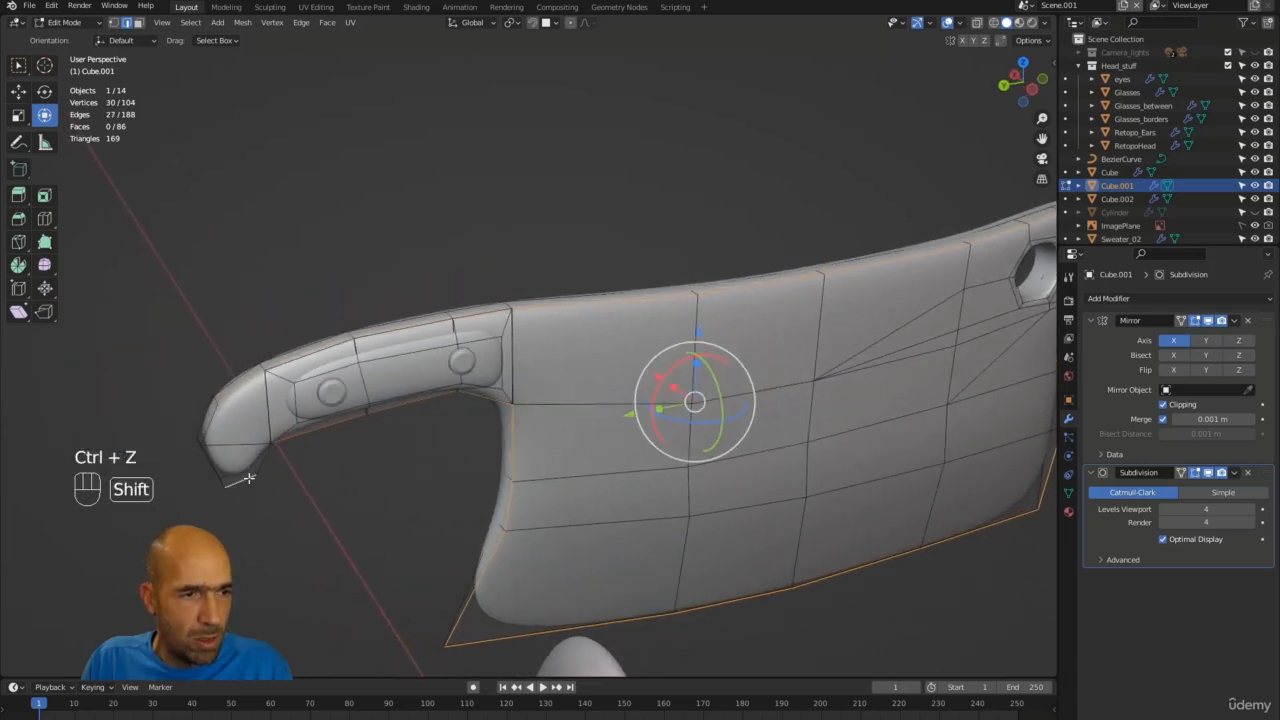
{"action": "double_click", "coordinate": [213, 421], "text": "shift"}
{"action": "middle_click_drag", "start_coordinate": [301, 423], "coordinate": [614, 316], "text": "alt"}
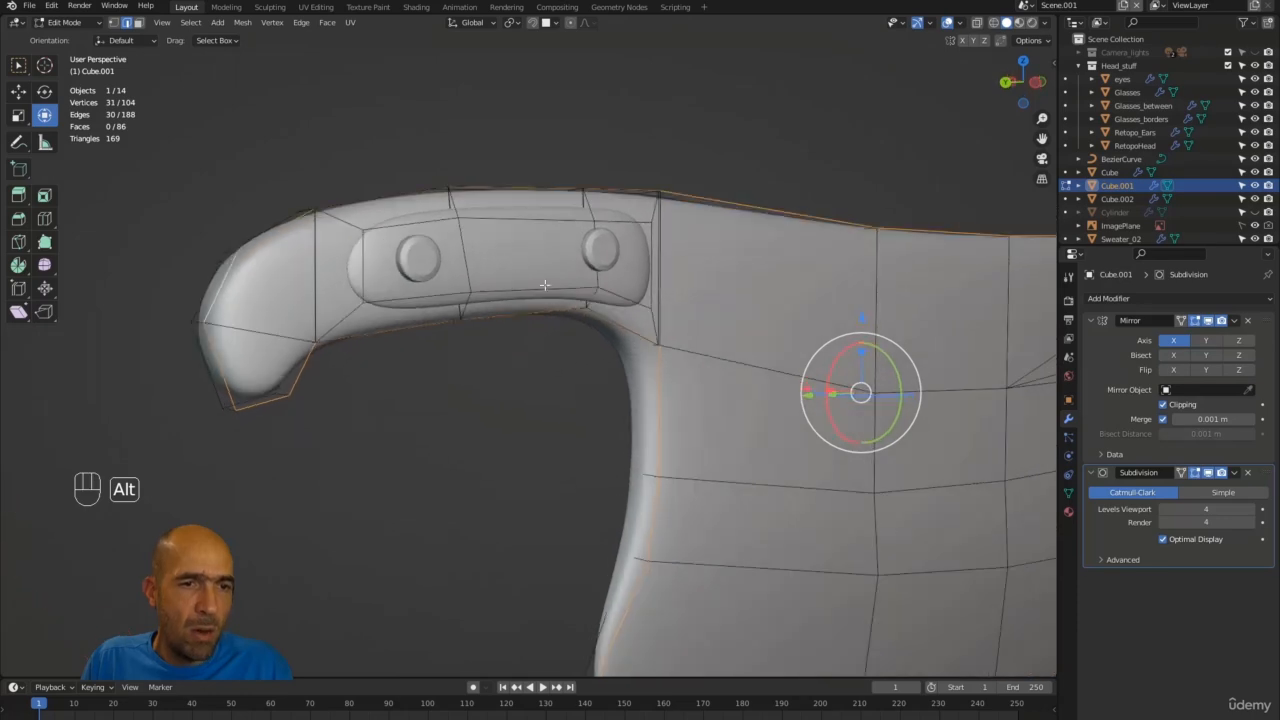
Complete the outline selection with the missing edges at the handle joint and the blade's lower corners.
{"action": "left_click", "coordinate": [647, 348], "text": "shift"}
{"action": "middle_click_drag", "start_coordinate": [687, 416], "coordinate": [694, 277], "text": "alt+shift"}
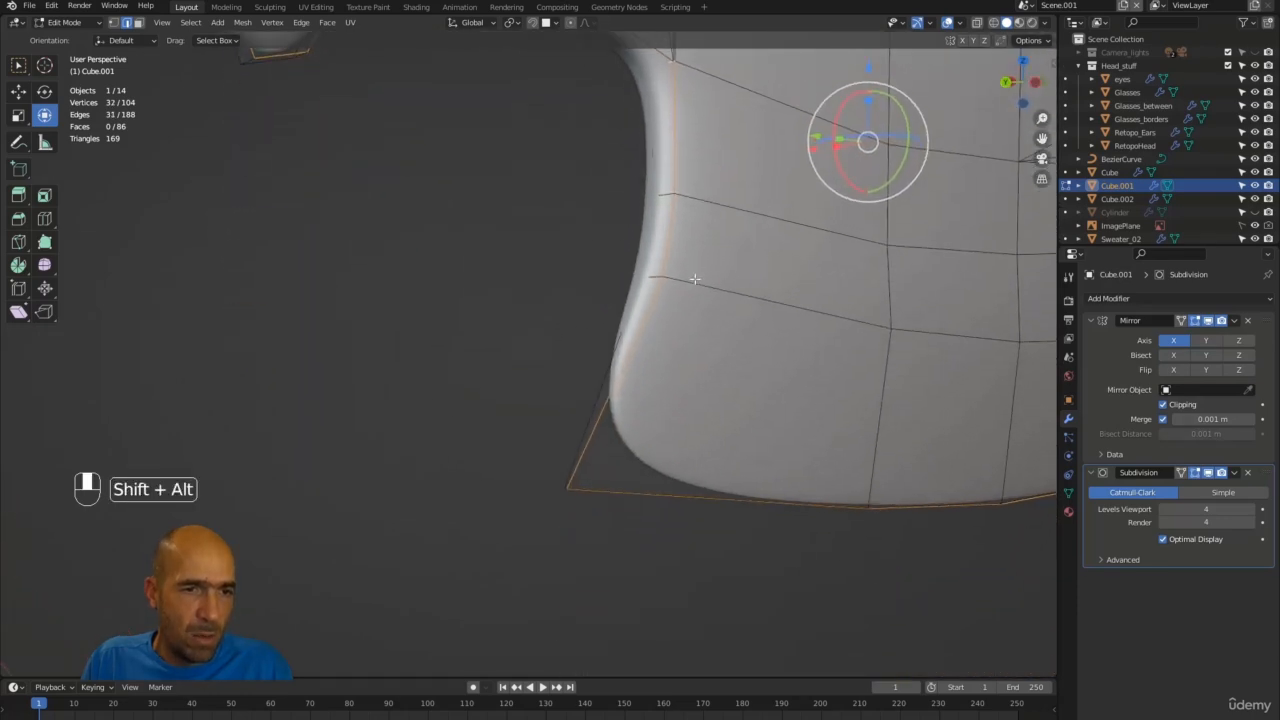
{"action": "middle_click_drag", "start_coordinate": [611, 443], "coordinate": [737, 411], "text": "ctrl+alt"}
{"action": "left_click", "coordinate": [698, 398], "text": "shift"}
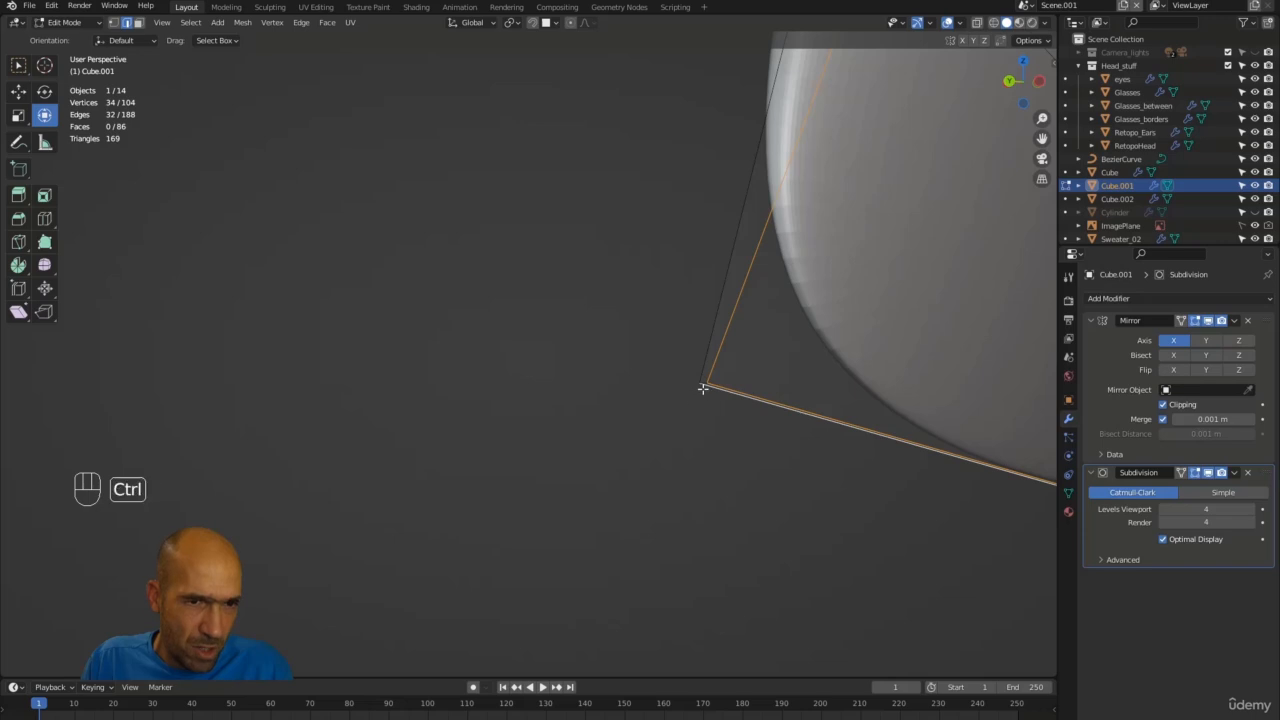
{"action": "key", "text": "ctrl+z"}
{"action": "left_click", "coordinate": [709, 398], "text": "shift"}
{"action": "middle_click_drag", "start_coordinate": [754, 414], "coordinate": [712, 430], "text": "alt+shift"}
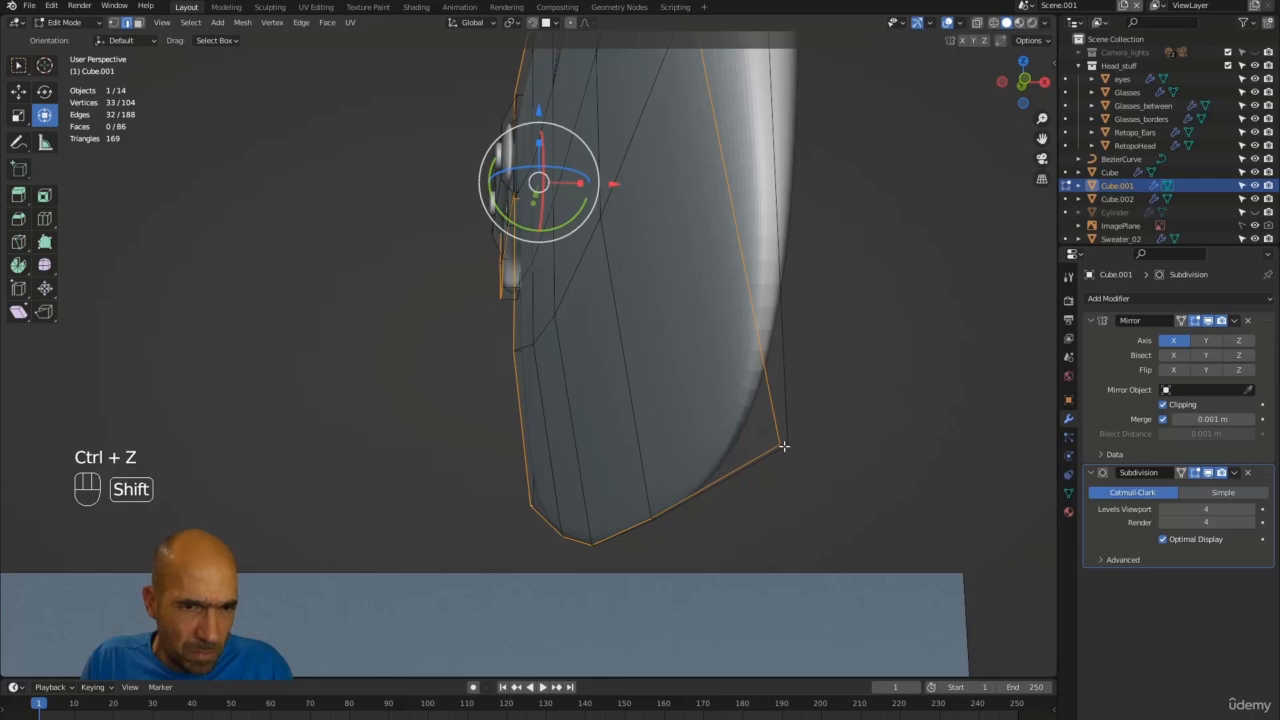
{"action": "left_click", "coordinate": [784, 446], "text": "shift"}
{"action": "key", "text": "ctrl+z"}
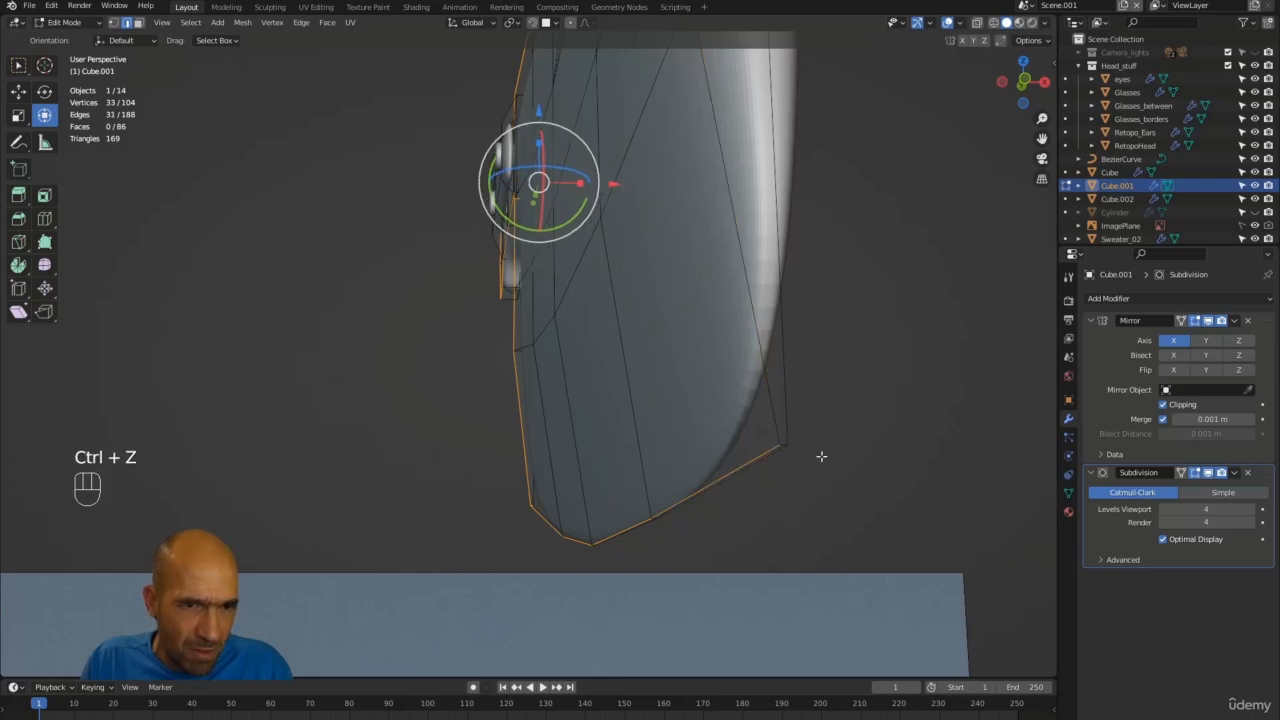
{"action": "key", "text": "ctrl+z"}
{"action": "middle_click_drag", "start_coordinate": [820, 451], "coordinate": [744, 448], "text": "alt+shift"}
{"action": "left_click", "coordinate": [837, 468], "text": "shift"}
{"action": "left_click", "coordinate": [648, 313], "text": "shift"}
{"action": "middle_click_drag", "start_coordinate": [649, 313], "coordinate": [724, 313], "text": "alt"}
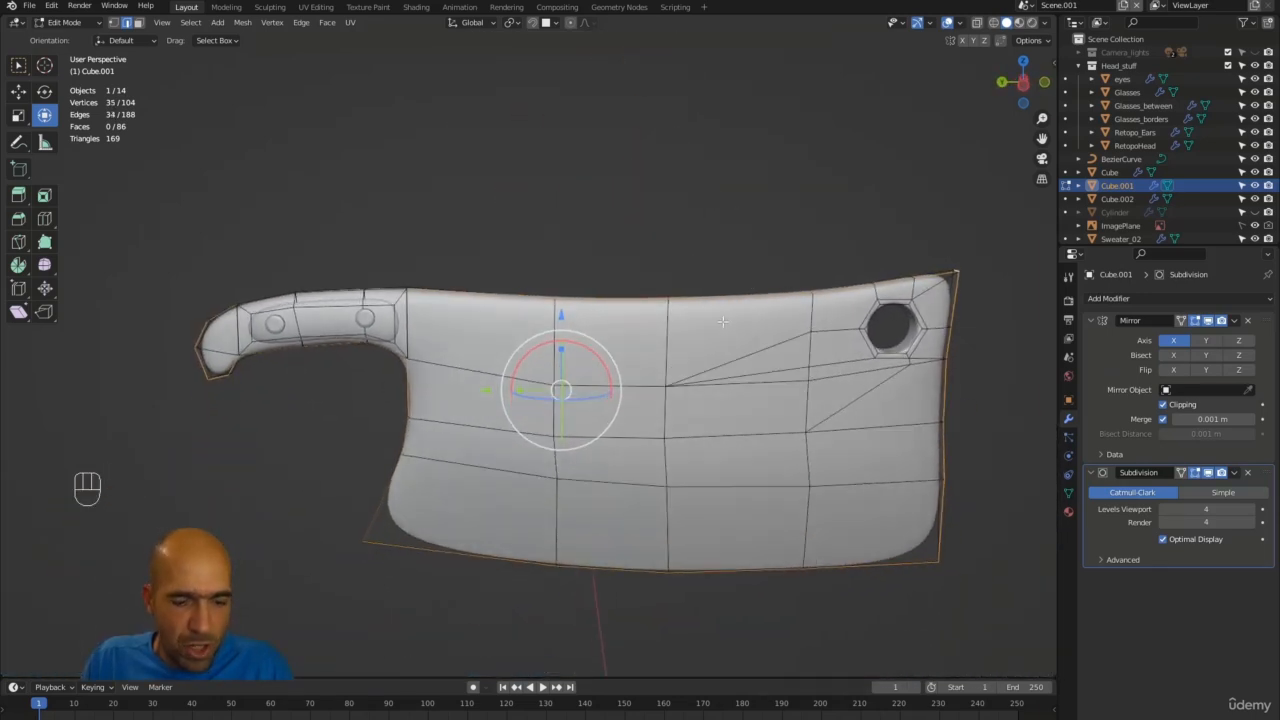
Crease the selected outline edges by about 0.74 and deselect everything.
{"action": "key", "text": "shift+e"}
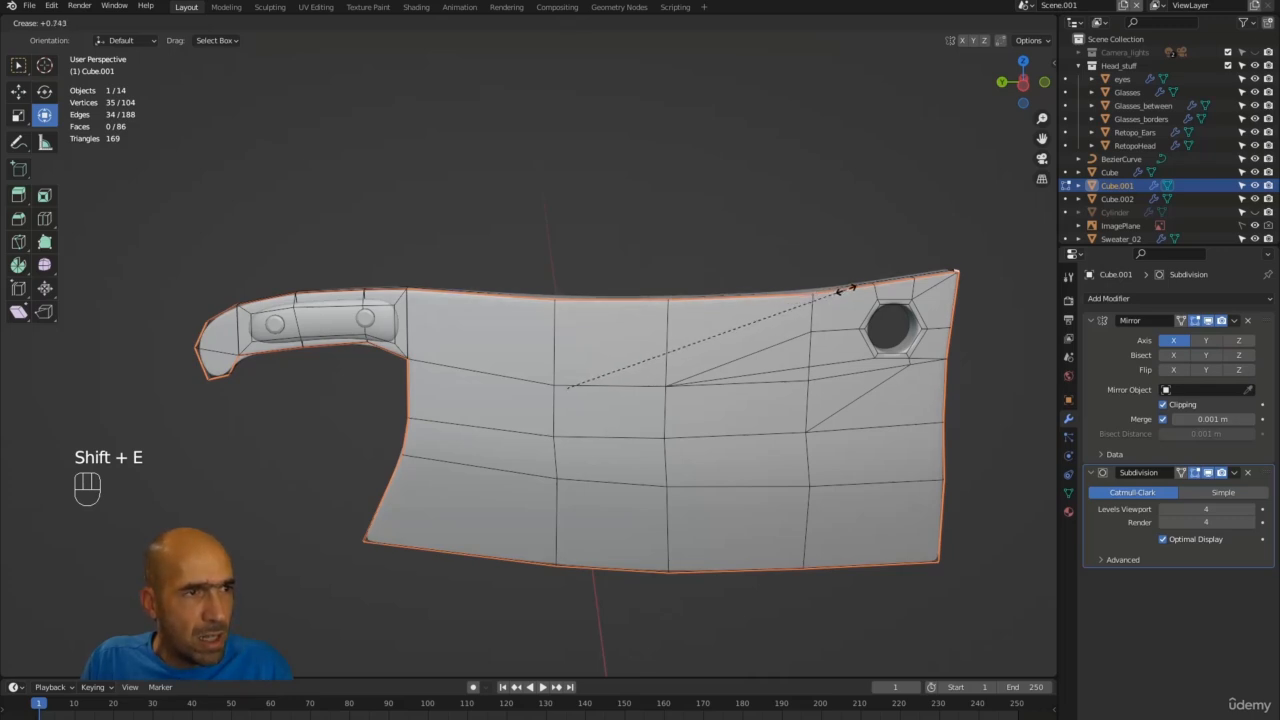
{"action": "left_click", "coordinate": [847, 289]}
{"action": "left_click_drag", "start_coordinate": [876, 212], "coordinate": [815, 204], "text": "alt"}
{"action": "left_click", "coordinate": [841, 221]}
Crease the lengthwise edge loop above the blade's cutting edge, then clear the selection.
{"action": "left_click", "coordinate": [493, 469], "text": "alt"}
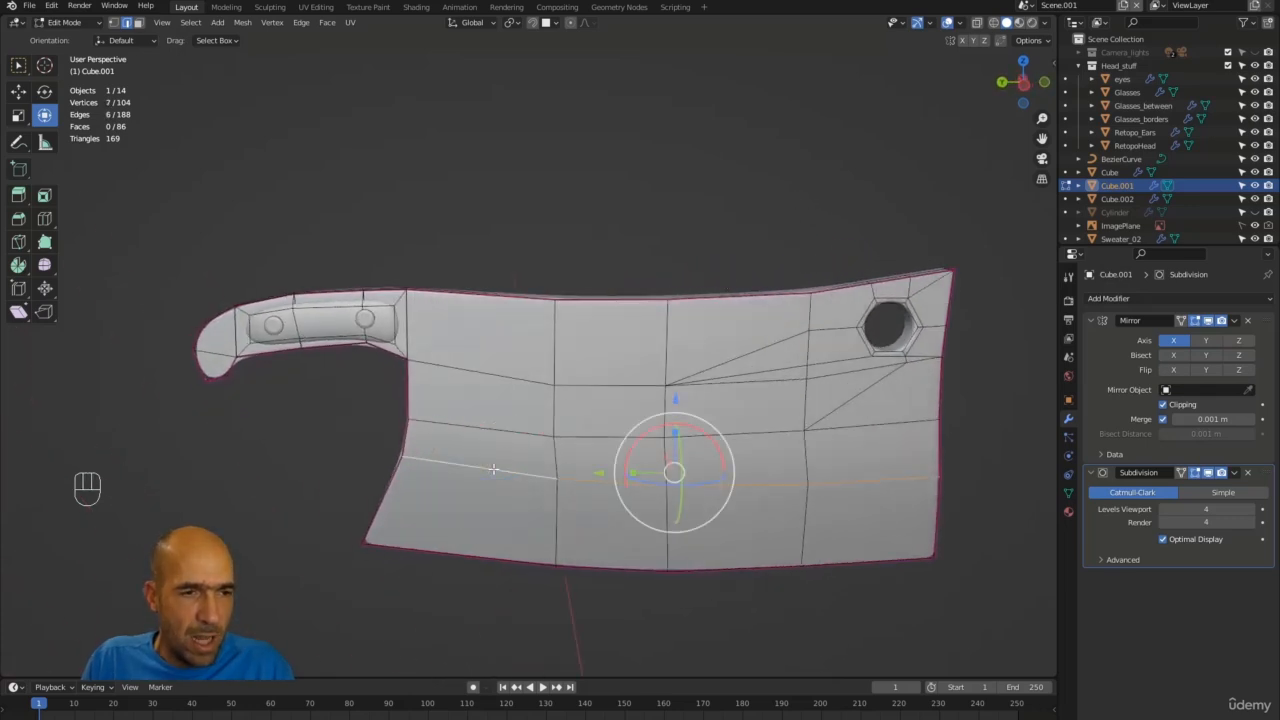
{"action": "left_click_drag", "start_coordinate": [473, 417], "coordinate": [485, 417], "text": "alt"}
{"action": "key", "text": "shift+e"}
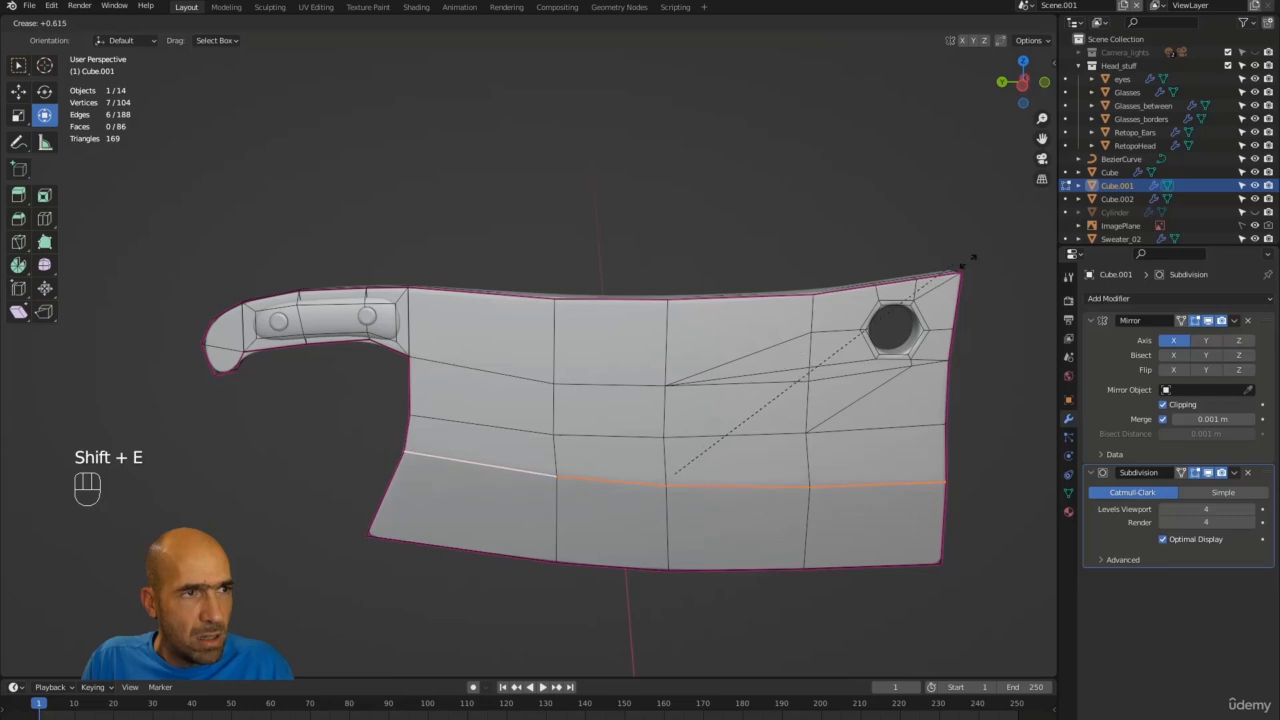
{"action": "left_click", "coordinate": [1008, 259]}
{"action": "left_click", "coordinate": [786, 210]}
Select the linked geometry of the handle's grip piece and hide it.
{"action": "mouse_move", "coordinate": [664, 236]}
{"action": "left_mouse_down", "text": "alt"}
{"action": "mouse_move", "coordinate": [708, 257]}
{"action": "mouse_move", "coordinate": [655, 247]}
{"action": "left_mouse_up", "text": "alt"}
{"action": "left_click_drag", "start_coordinate": [440, 222], "coordinate": [560, 260], "text": "alt+shift"}
{"action": "left_click", "coordinate": [506, 418]}
{"action": "left_click_drag", "start_coordinate": [569, 358], "coordinate": [621, 381], "text": "alt"}
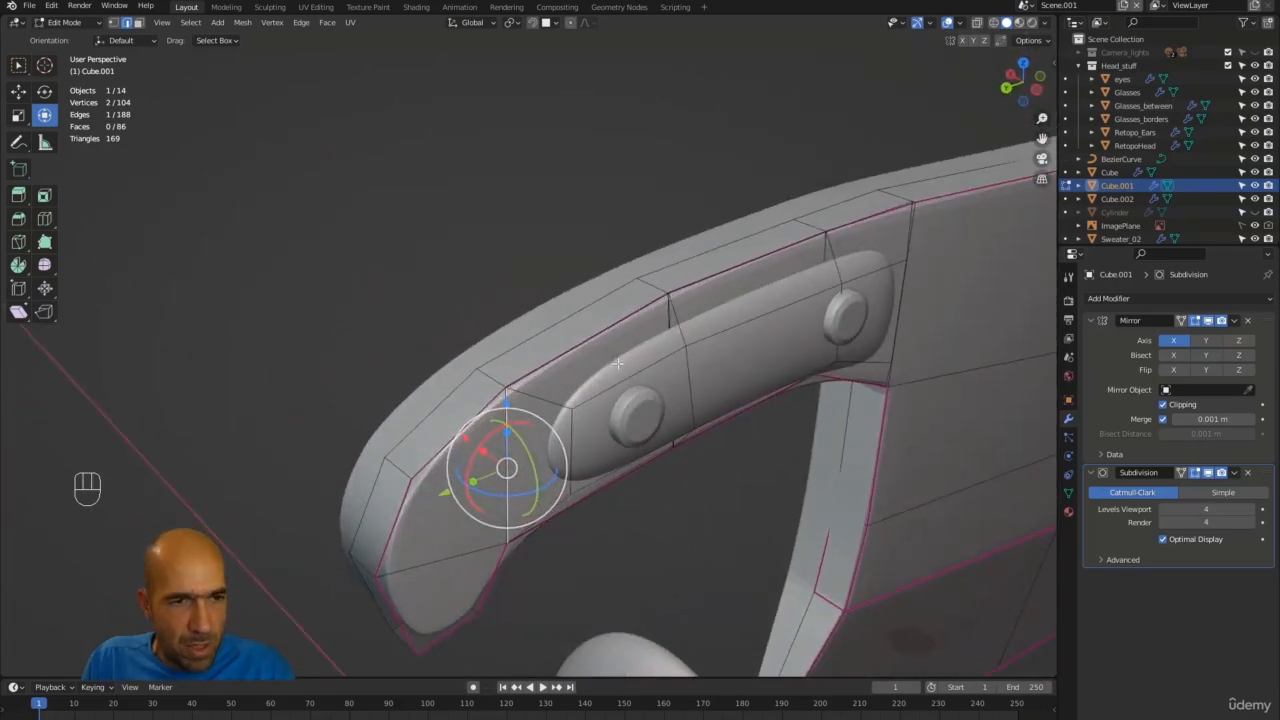
{"action": "key", "text": "l"}
{"action": "mouse_move", "coordinate": [615, 369]}
{"action": "left_mouse_down", "text": "alt"}
{"action": "mouse_move", "coordinate": [646, 366]}
{"action": "mouse_move", "coordinate": [585, 384]}
{"action": "mouse_move", "coordinate": [607, 371]}
{"action": "left_mouse_up", "text": "alt"}
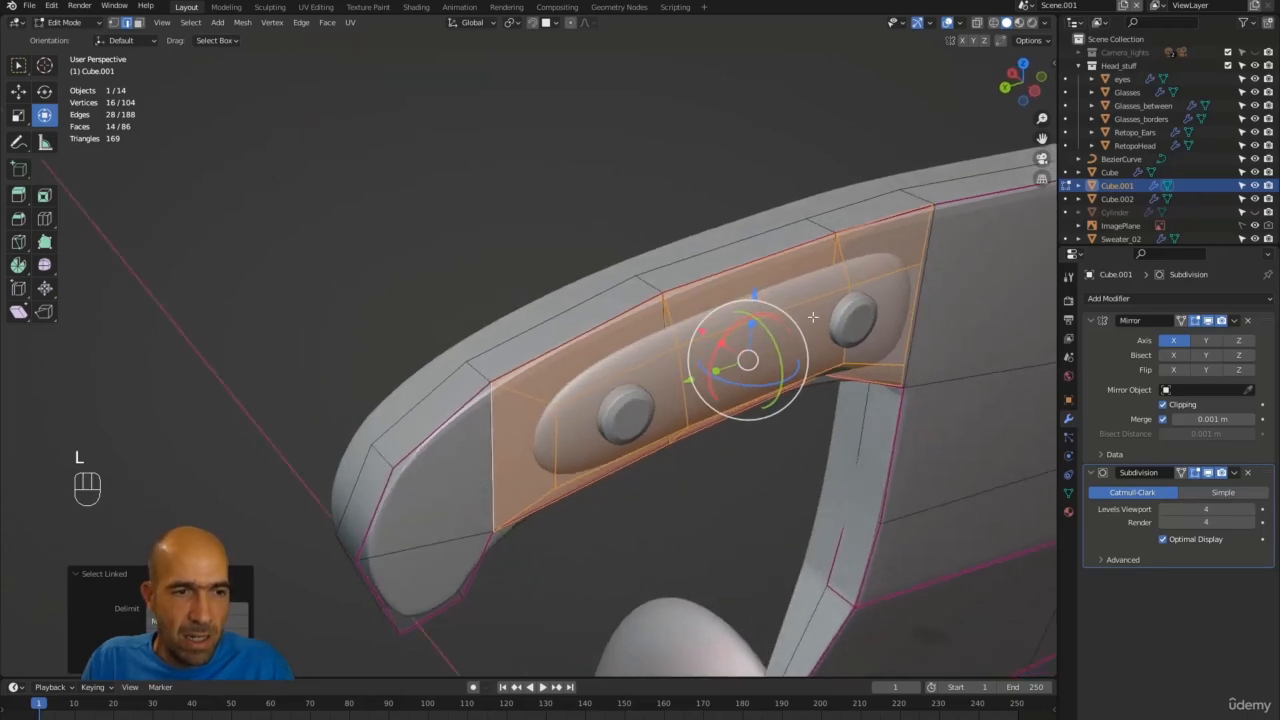
{"action": "left_click_drag", "start_coordinate": [613, 471], "coordinate": [684, 461], "text": "alt"}
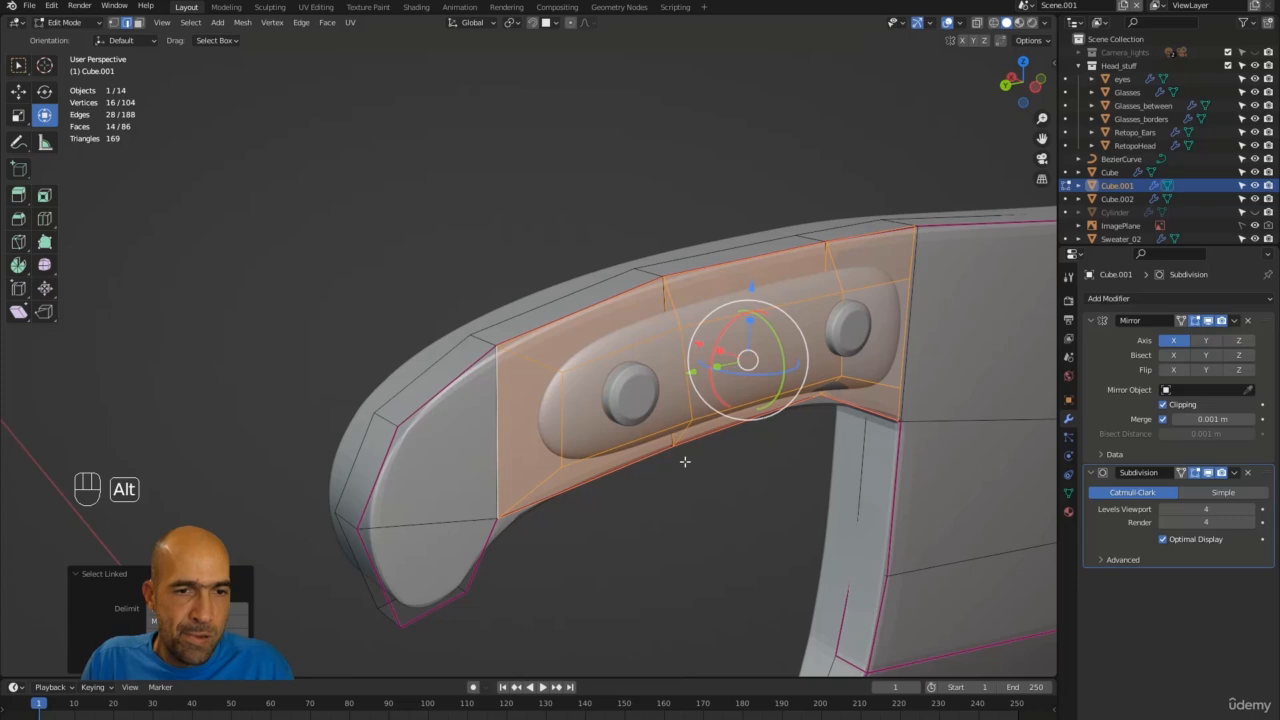
{"action": "key", "text": "h"}
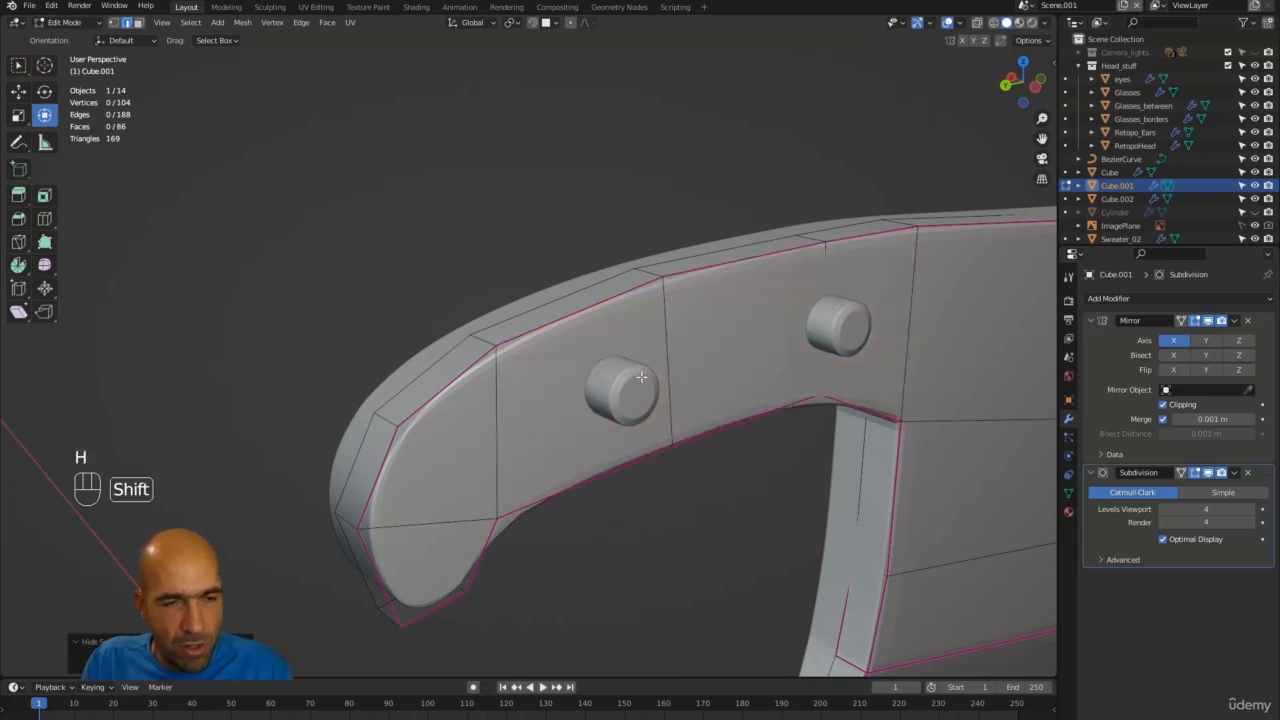
Reveal all hidden geometry, including the handle's grip piece, and clear the selection.
{"action": "key", "text": "shift+h"}
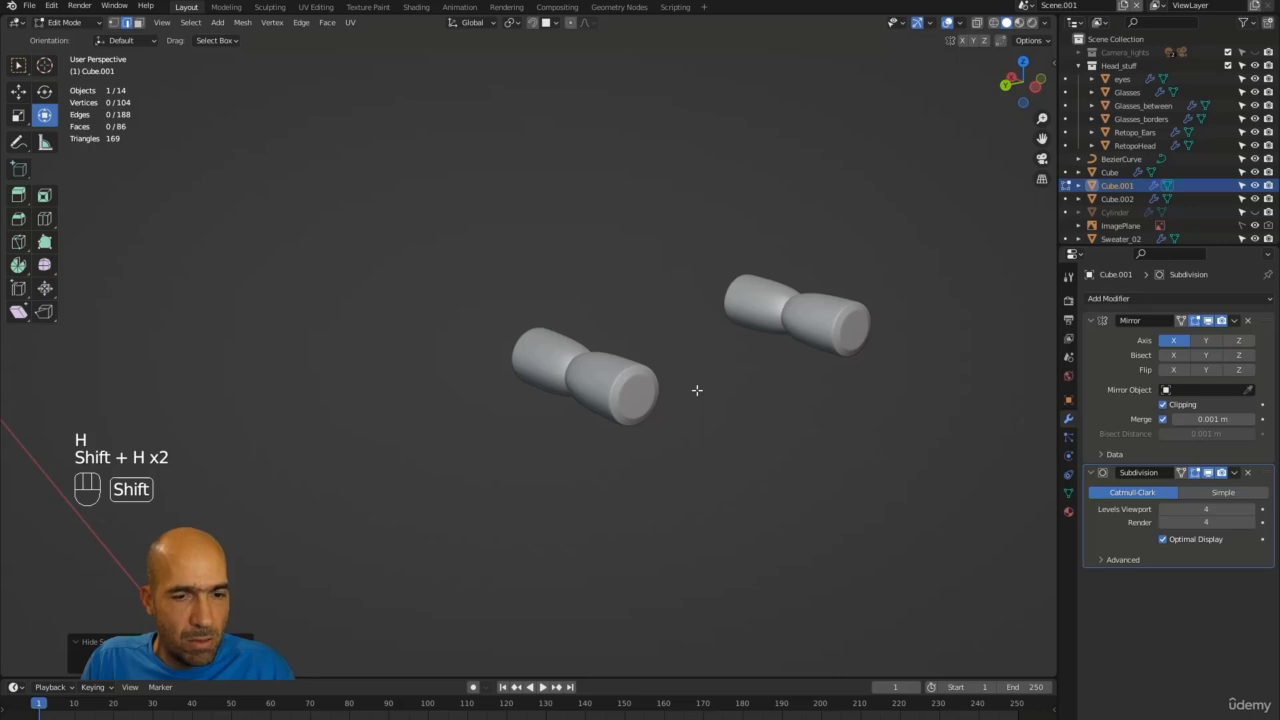
{"action": "key", "text": "alt+h"}
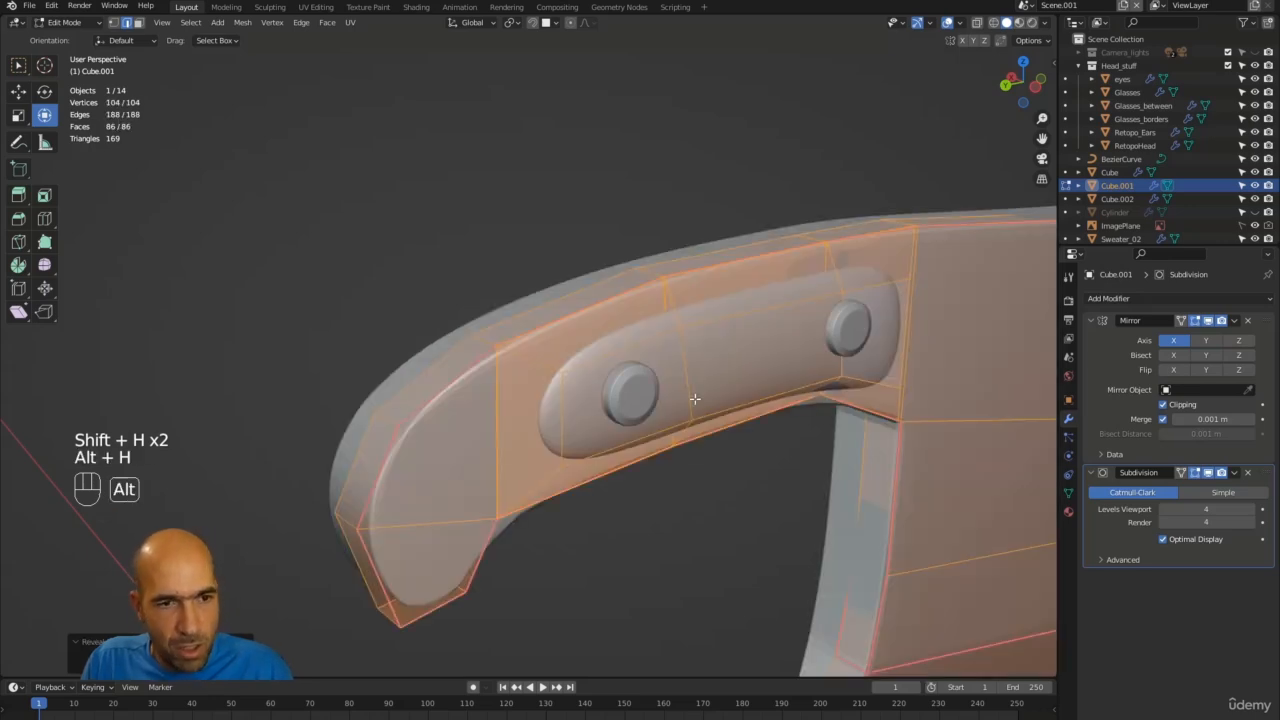
{"action": "key", "text": "shift+h"}
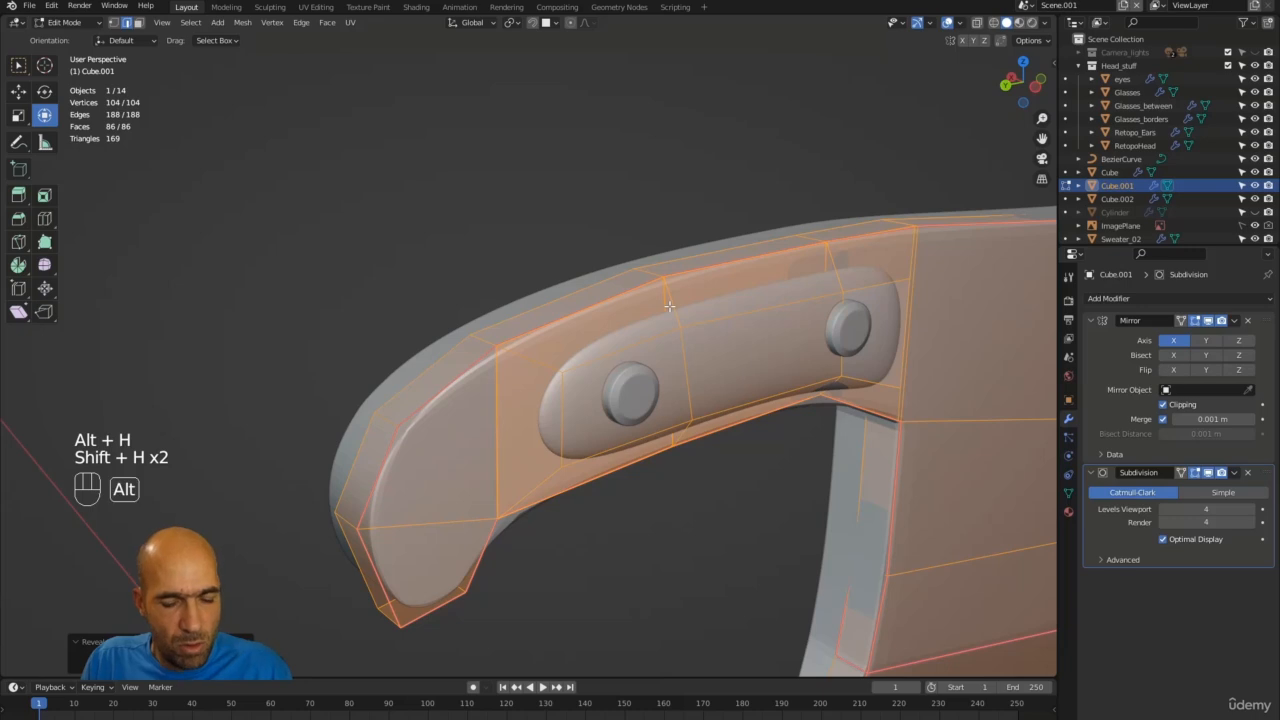
{"action": "key", "text": "alt+h"}
{"action": "left_click", "coordinate": [768, 444]}
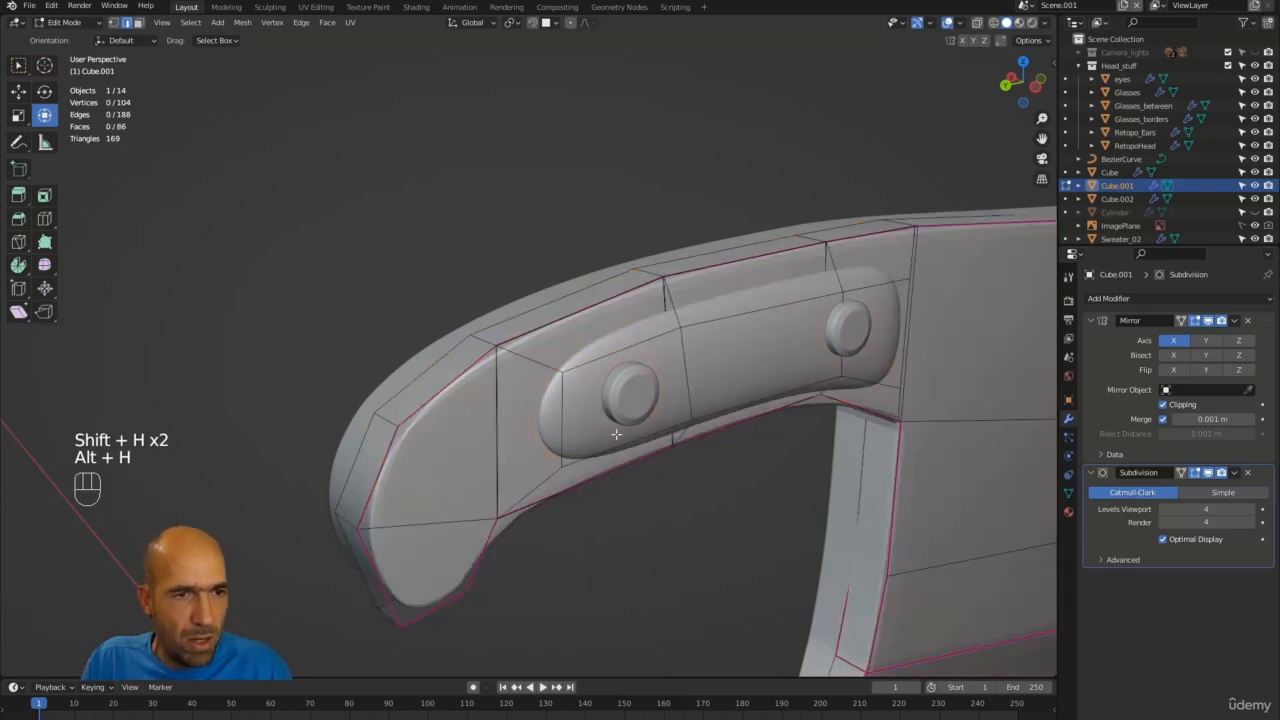
Select the linked geometry of the handle's grip piece and isolate it by hiding all unselected geometry.
{"action": "left_click", "coordinate": [615, 332]}
{"action": "left_click", "coordinate": [551, 371]}
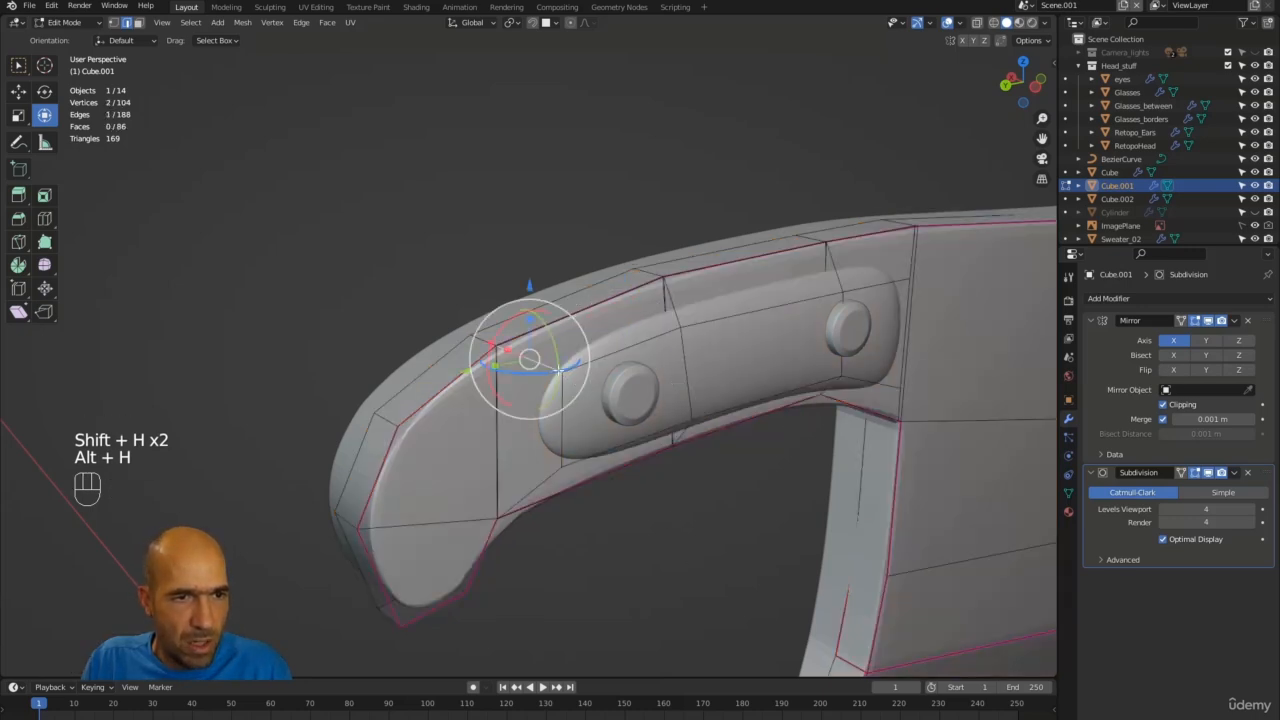
{"action": "key", "text": "l"}
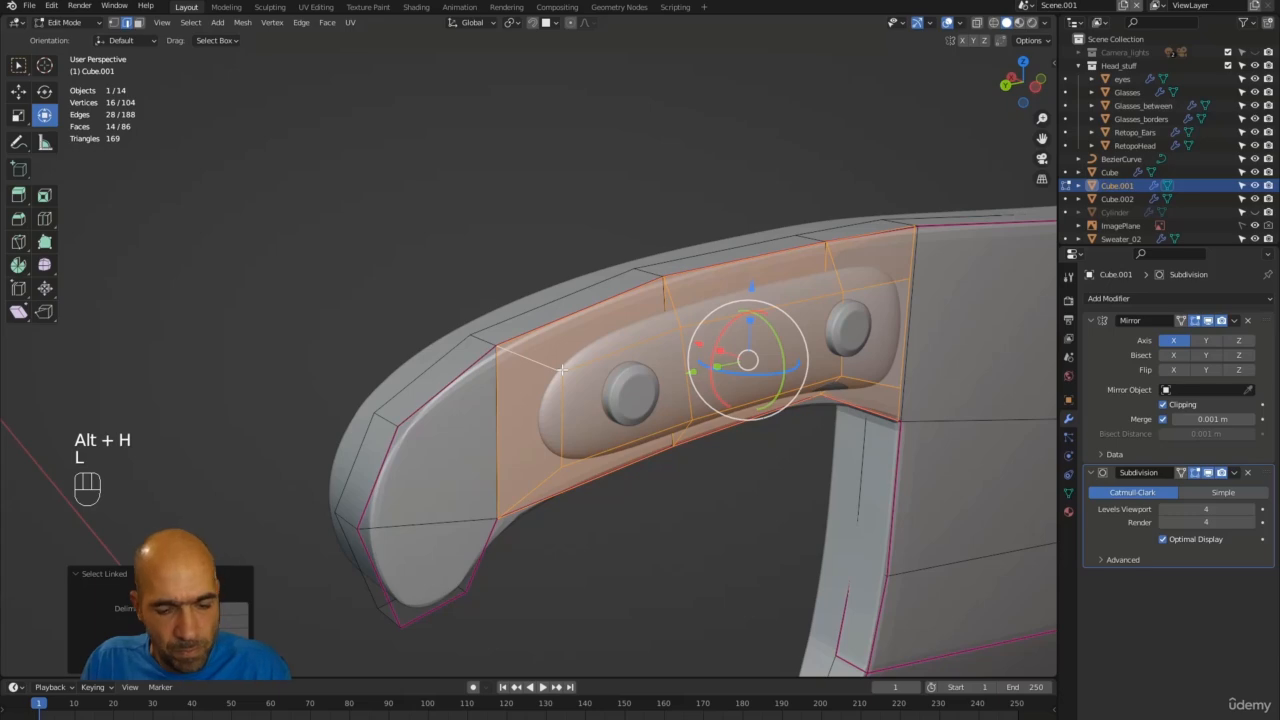
{"action": "key", "text": "alt+h"}
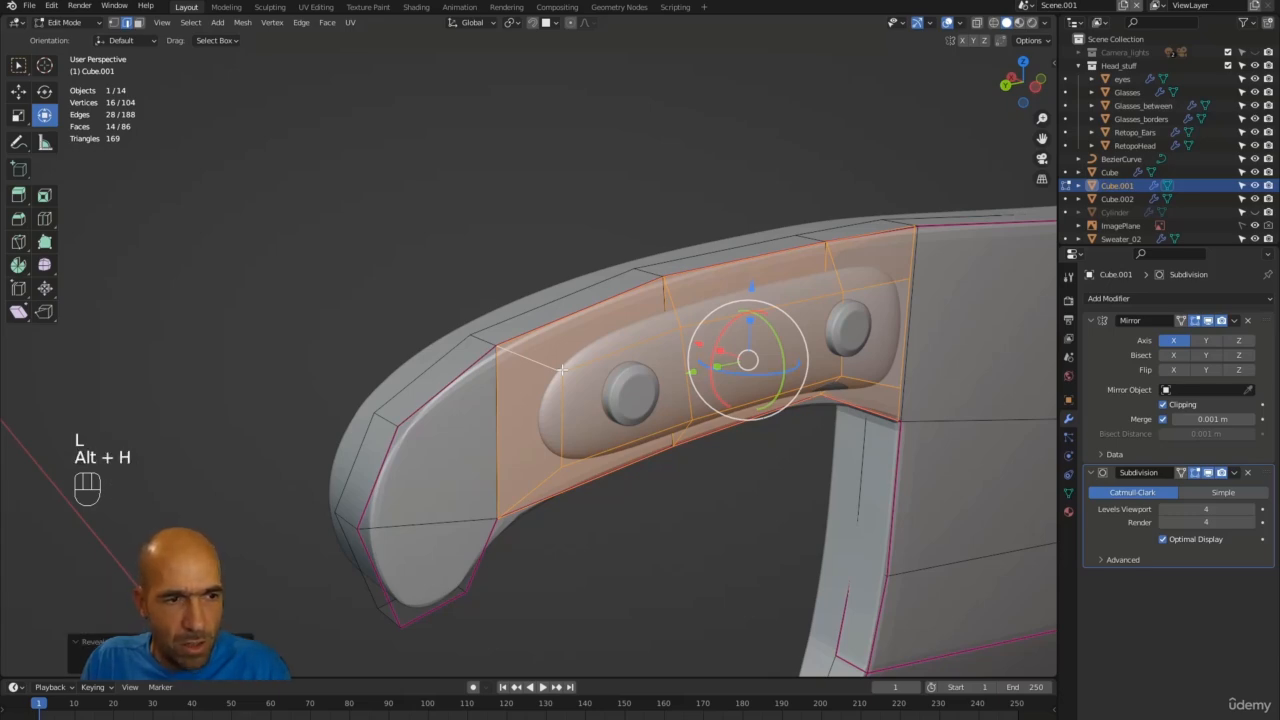
{"action": "key", "text": "shift+h"}
Select the grip piece's three inner faces and deselect the two dividing edges to keep only the outline edges.
{"action": "middle_click_drag", "start_coordinate": [670, 395], "coordinate": [787, 423], "text": "alt"}
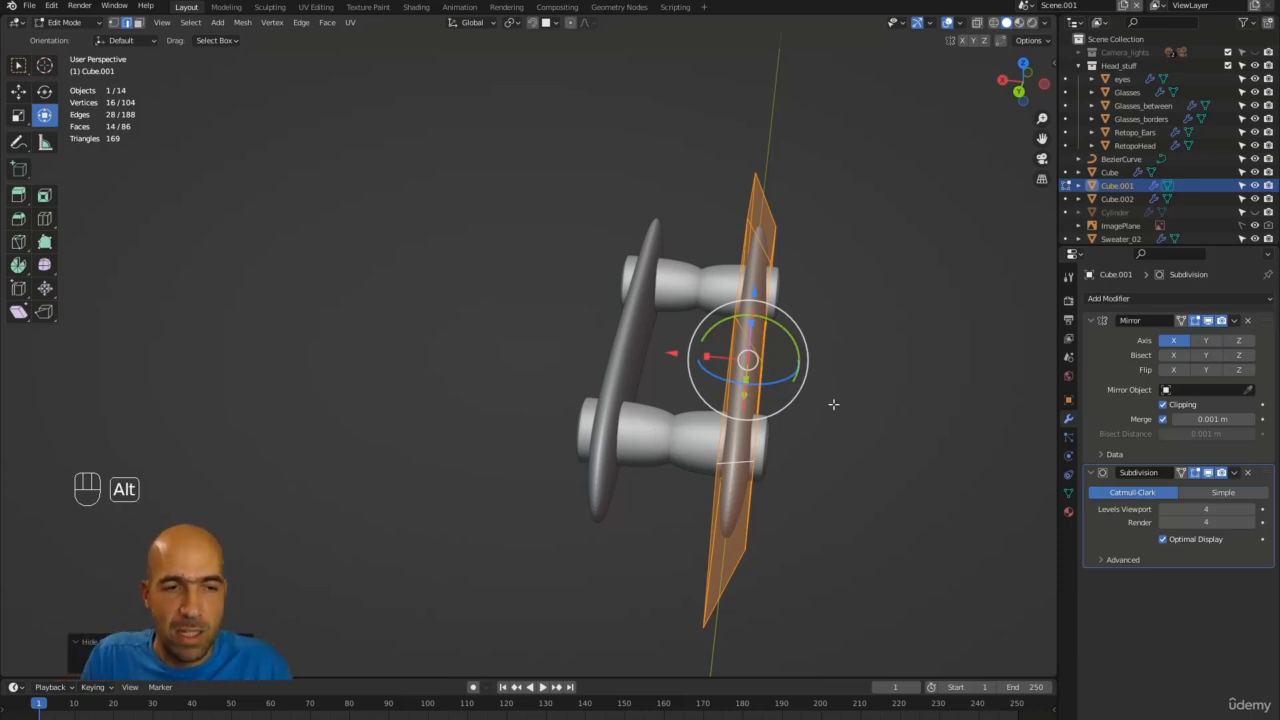
{"action": "left_click_drag", "start_coordinate": [834, 405], "coordinate": [886, 412], "text": "alt"}
{"action": "left_click", "coordinate": [652, 222]}
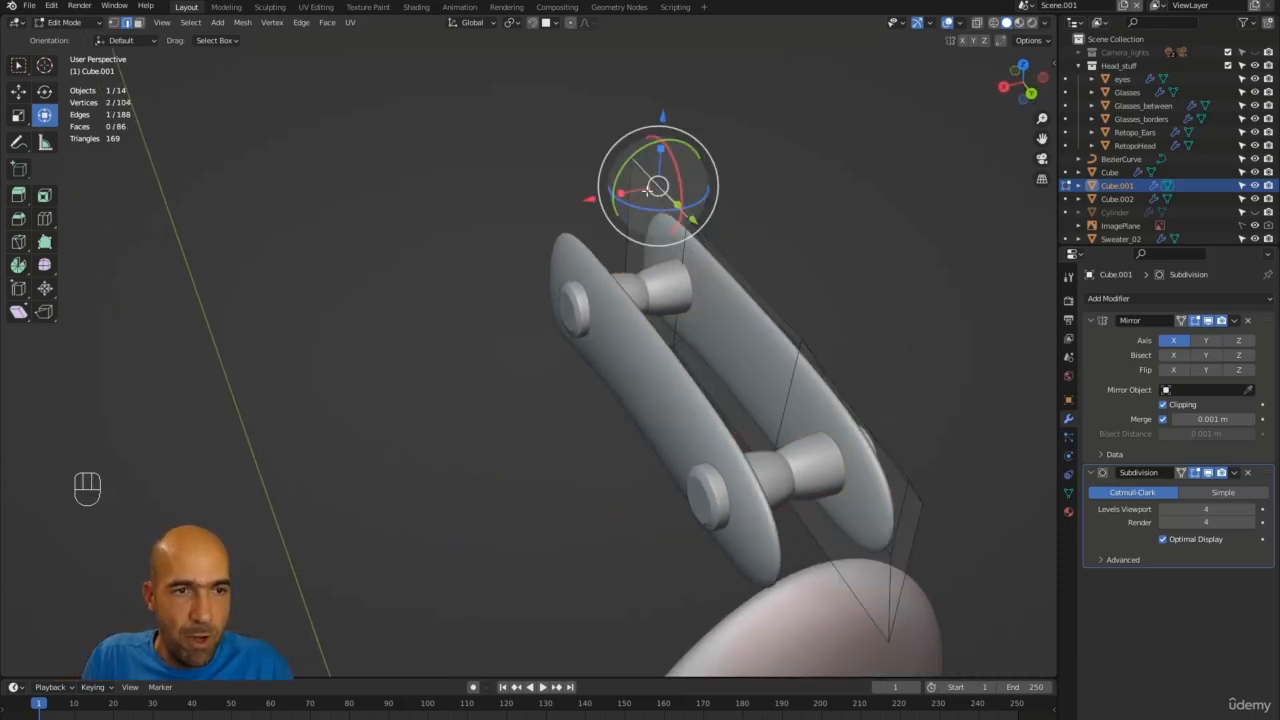
{"action": "key", "text": "3"}
{"action": "left_click", "coordinate": [666, 320], "text": "shift"}
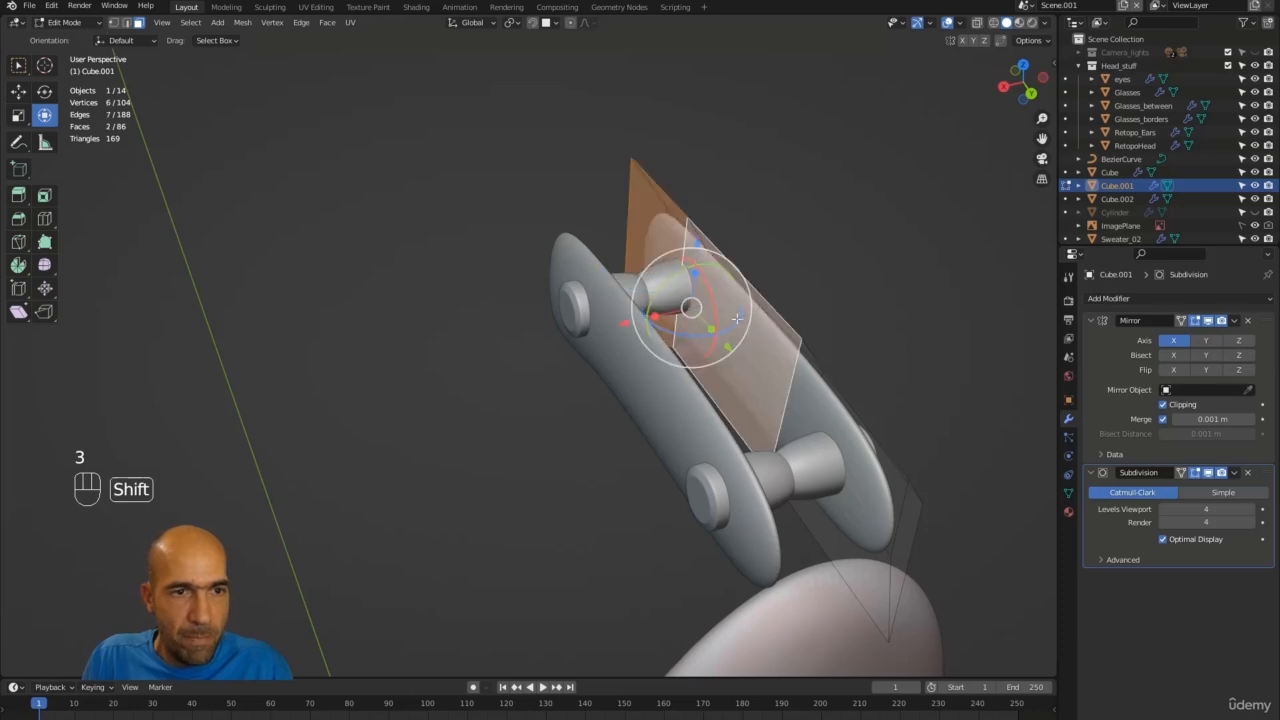
{"action": "left_click", "coordinate": [839, 441], "text": "shift"}
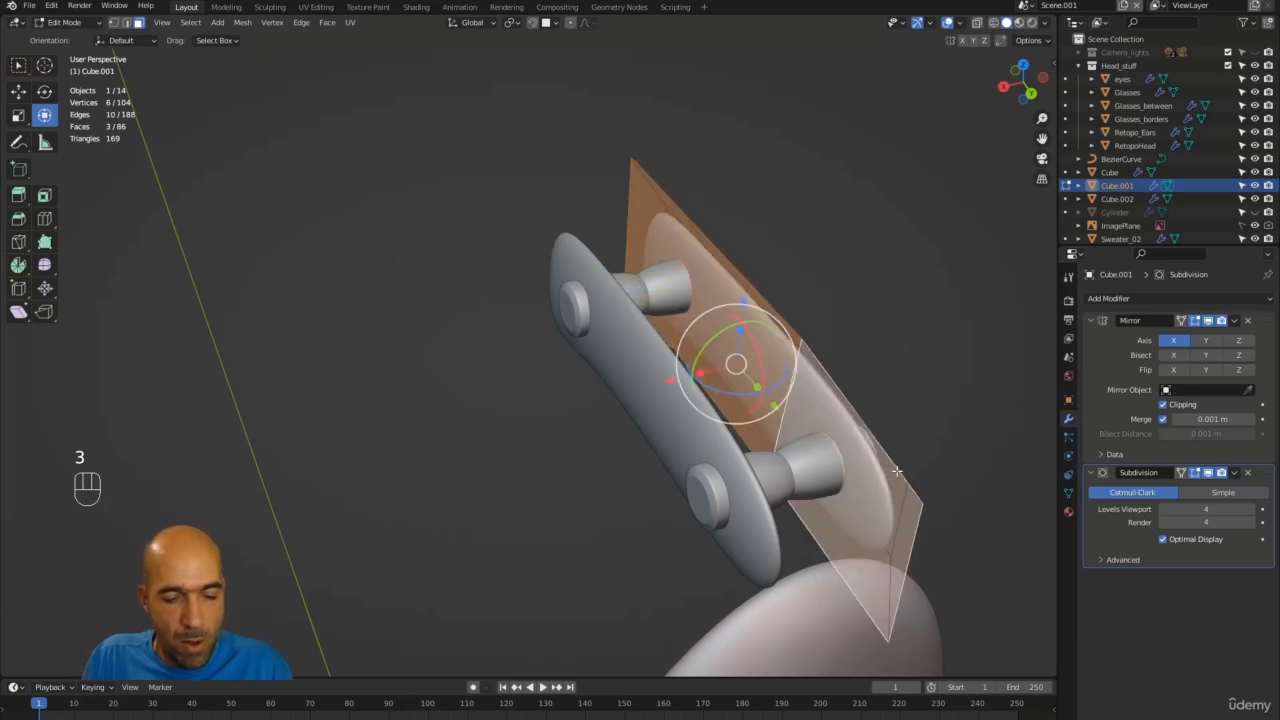
{"action": "key", "text": "2"}
{"action": "left_click", "coordinate": [785, 398], "text": "shift"}
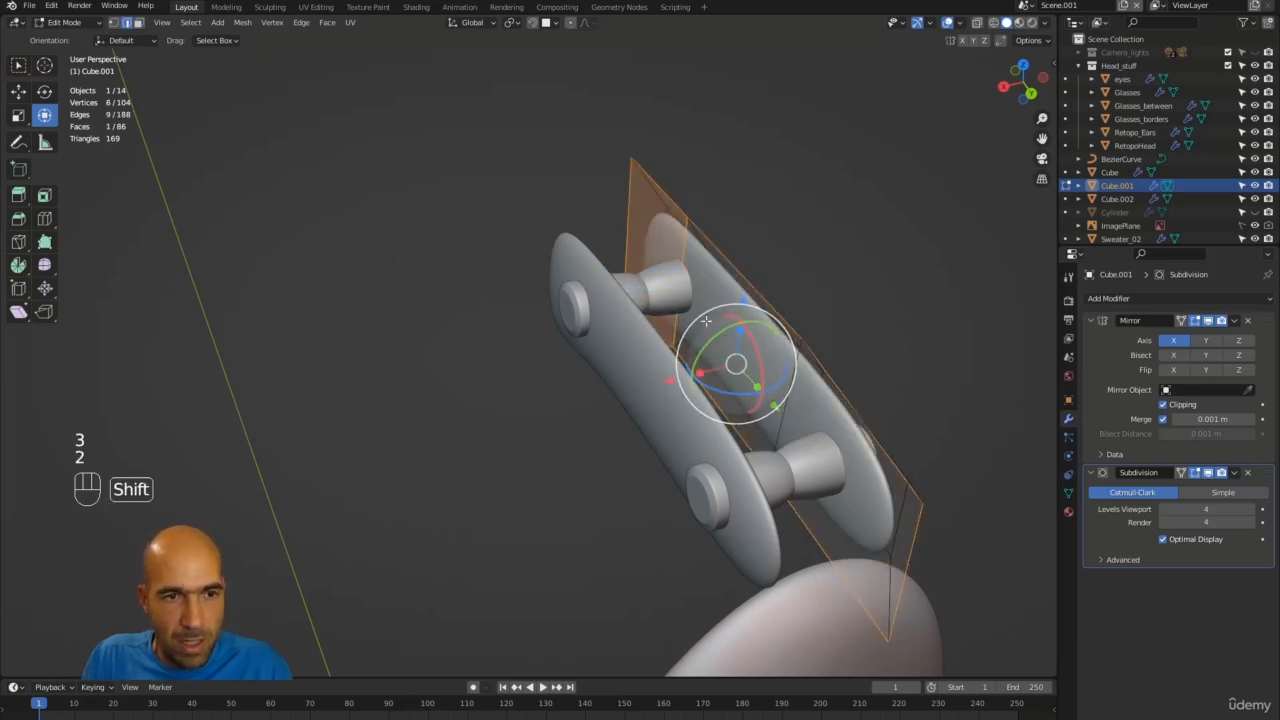
{"action": "left_click", "coordinate": [679, 245], "text": "shift"}
{"action": "middle_click_drag", "start_coordinate": [679, 245], "coordinate": [672, 189]}
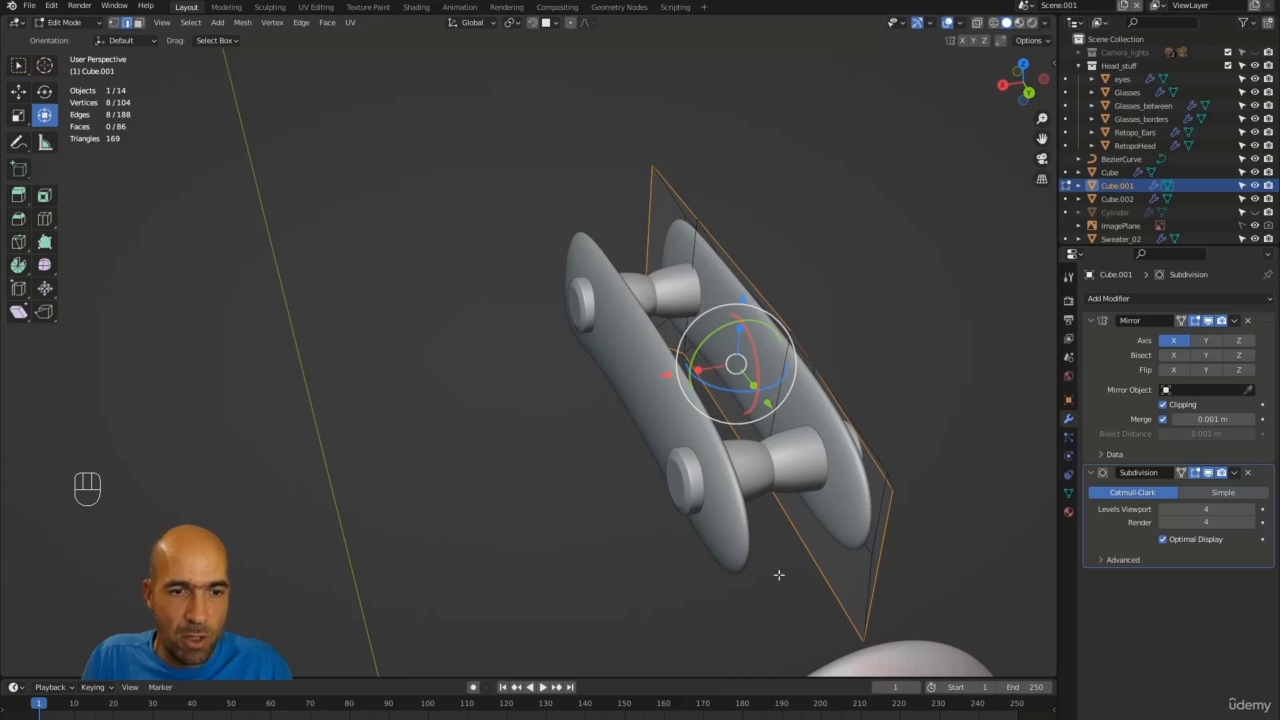
{"action": "key", "text": "3"}
{"action": "left_click", "coordinate": [799, 453]}
{"action": "left_click", "coordinate": [759, 372], "text": "shift"}
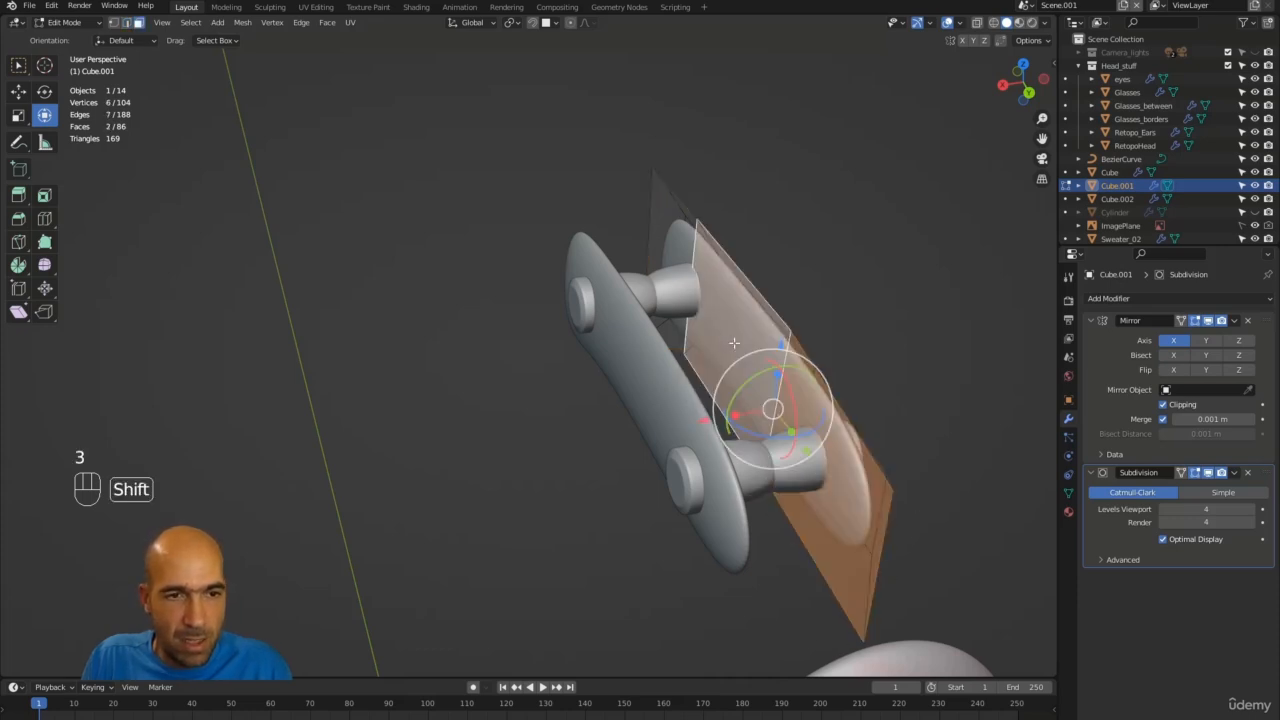
{"action": "left_click", "coordinate": [658, 248], "text": "shift"}
{"action": "double_click", "coordinate": [689, 254]}
{"action": "left_click_drag", "start_coordinate": [960, 272], "coordinate": [1008, 397], "text": "alt"}
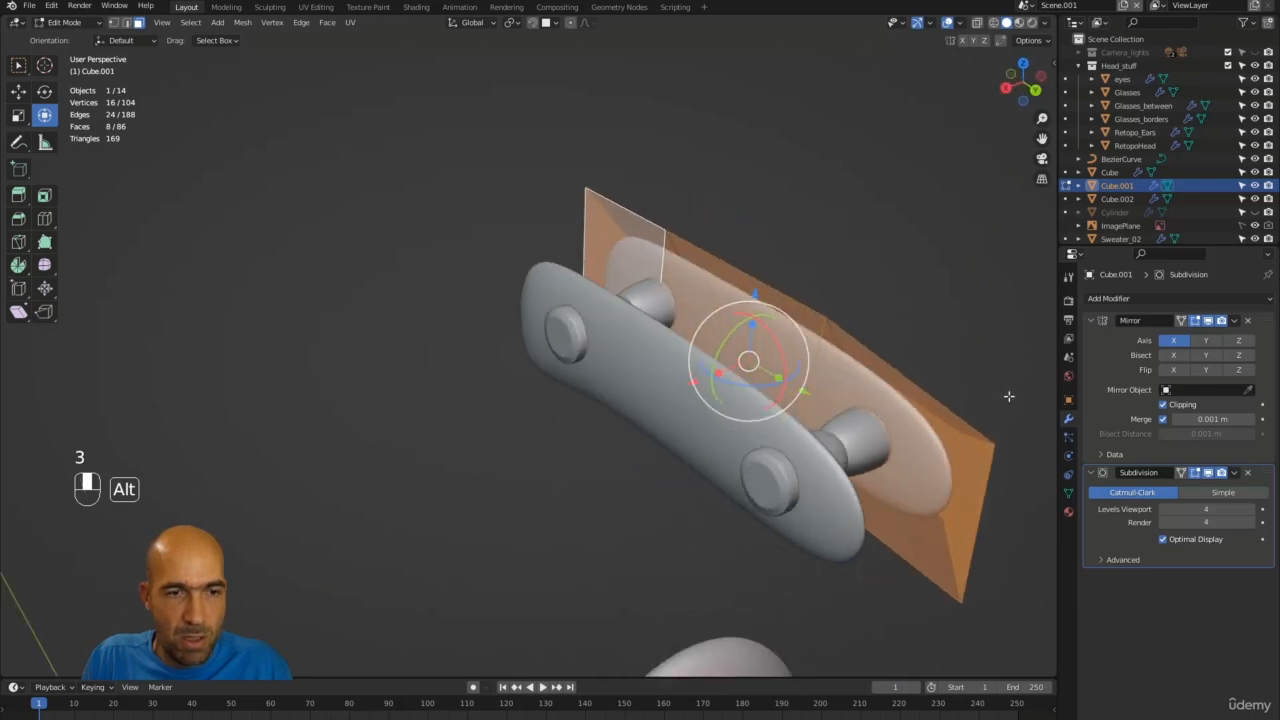
Select the grip piece's three inner faces and convert the selection to its boundary loop.
{"action": "left_click", "coordinate": [918, 410]}
{"action": "left_click", "coordinate": [766, 341], "text": "shift"}
{"action": "left_click", "coordinate": [632, 256], "text": "shift"}
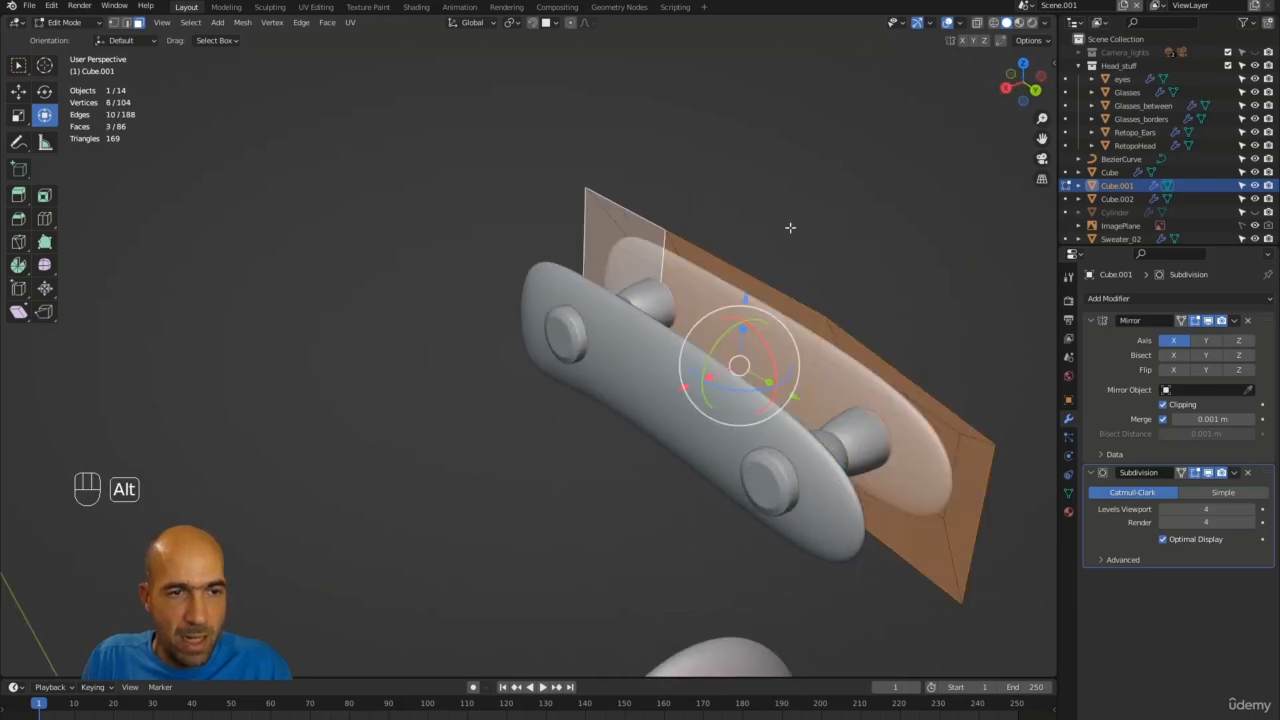
{"action": "left_click_drag", "start_coordinate": [788, 226], "coordinate": [774, 254], "text": "alt"}
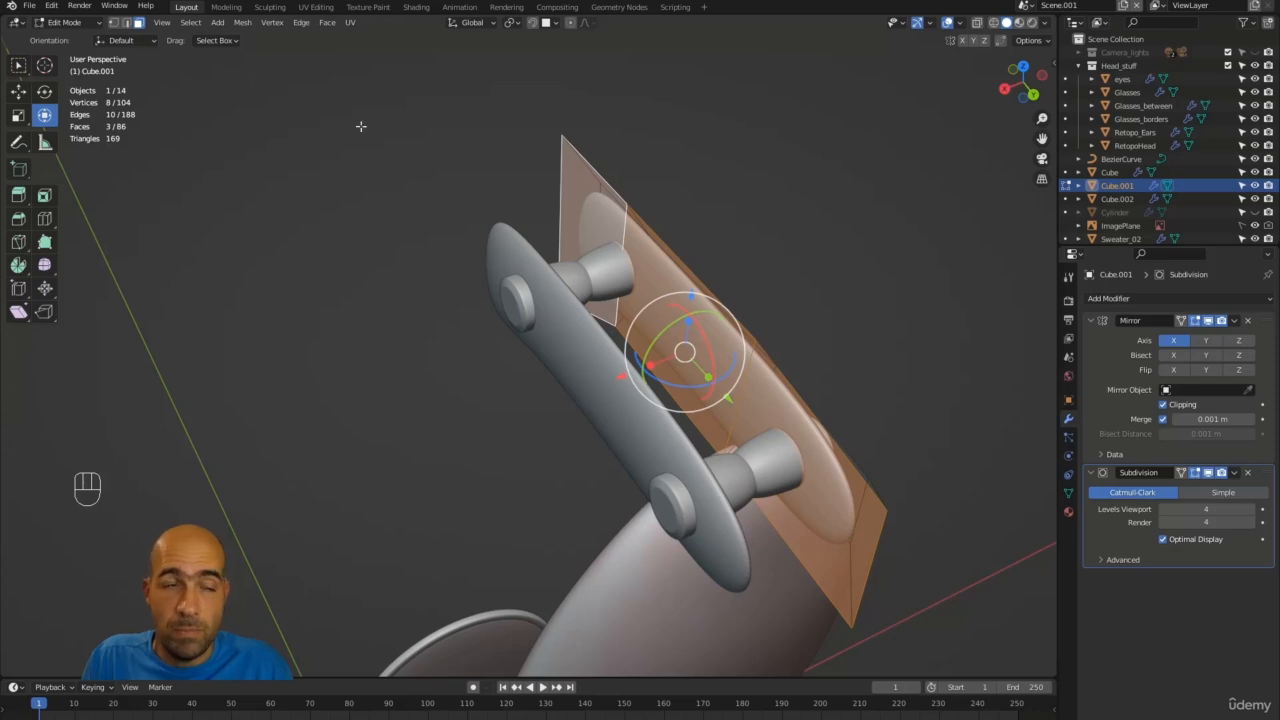
{"action": "left_click", "coordinate": [190, 22]}
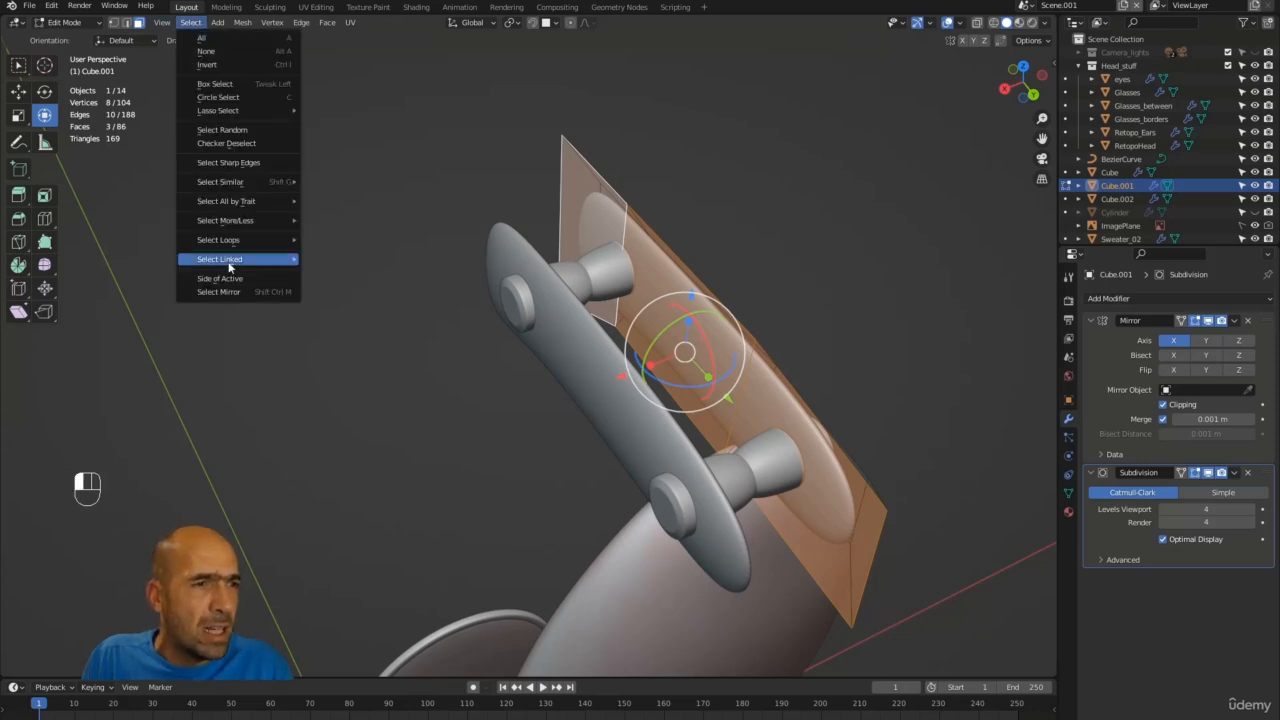
{"action": "mouse_move", "coordinate": [245, 256]}
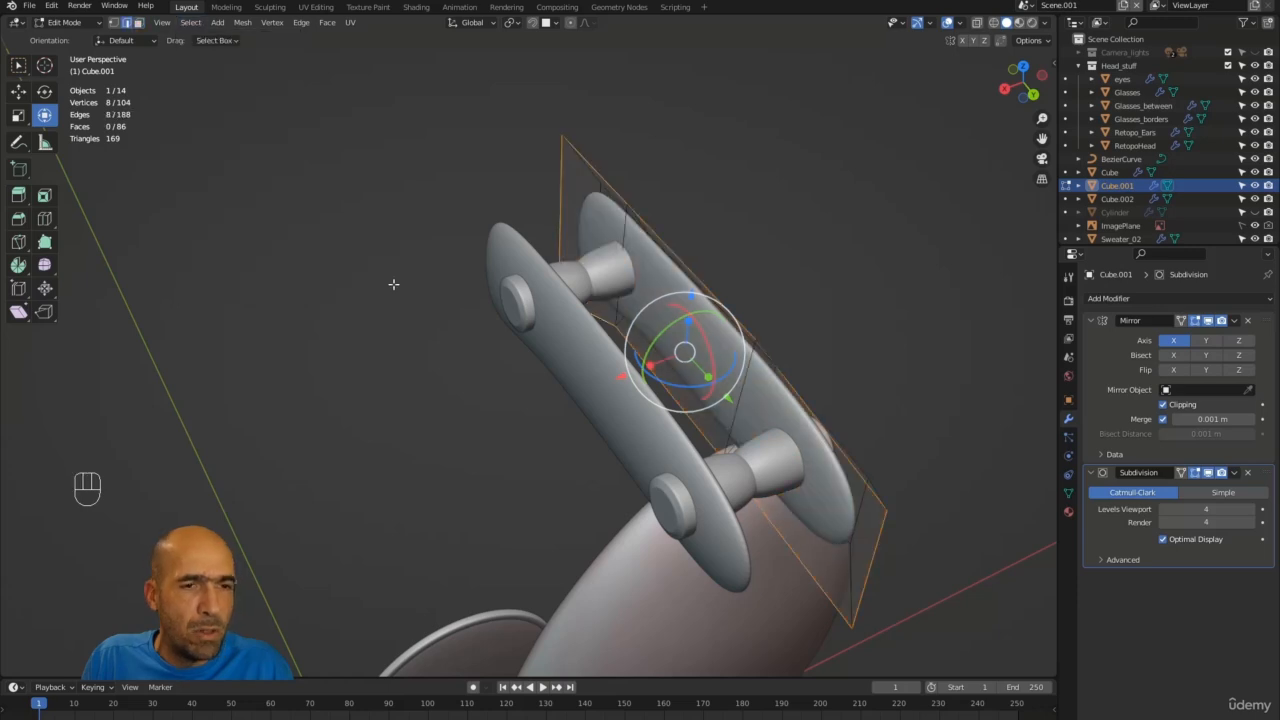
{"action": "left_click", "coordinate": [393, 285]}
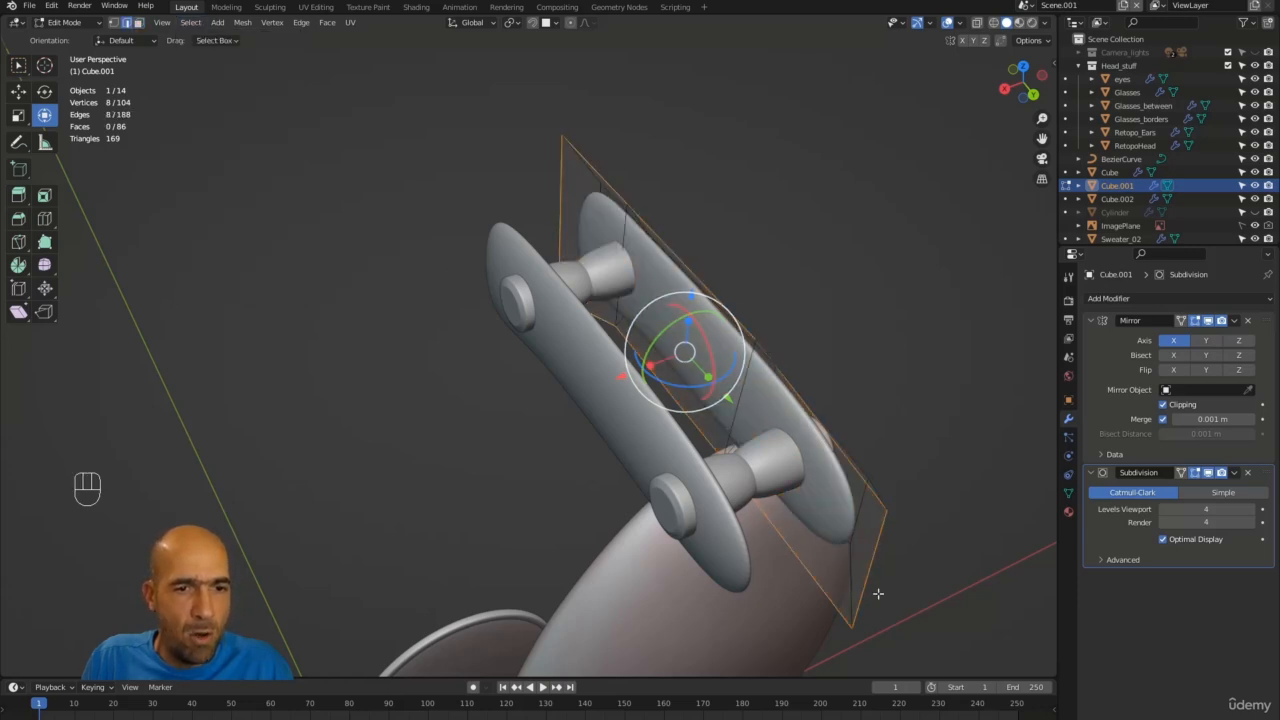
Crease the selected boundary edges of the grip piece's inner side by a little over 0.4.
{"action": "mouse_move", "coordinate": [763, 237]}
{"action": "left_mouse_down", "text": "alt"}
{"action": "mouse_move", "coordinate": [749, 234]}
{"action": "mouse_move", "coordinate": [762, 246]}
{"action": "left_mouse_up", "text": "alt"}
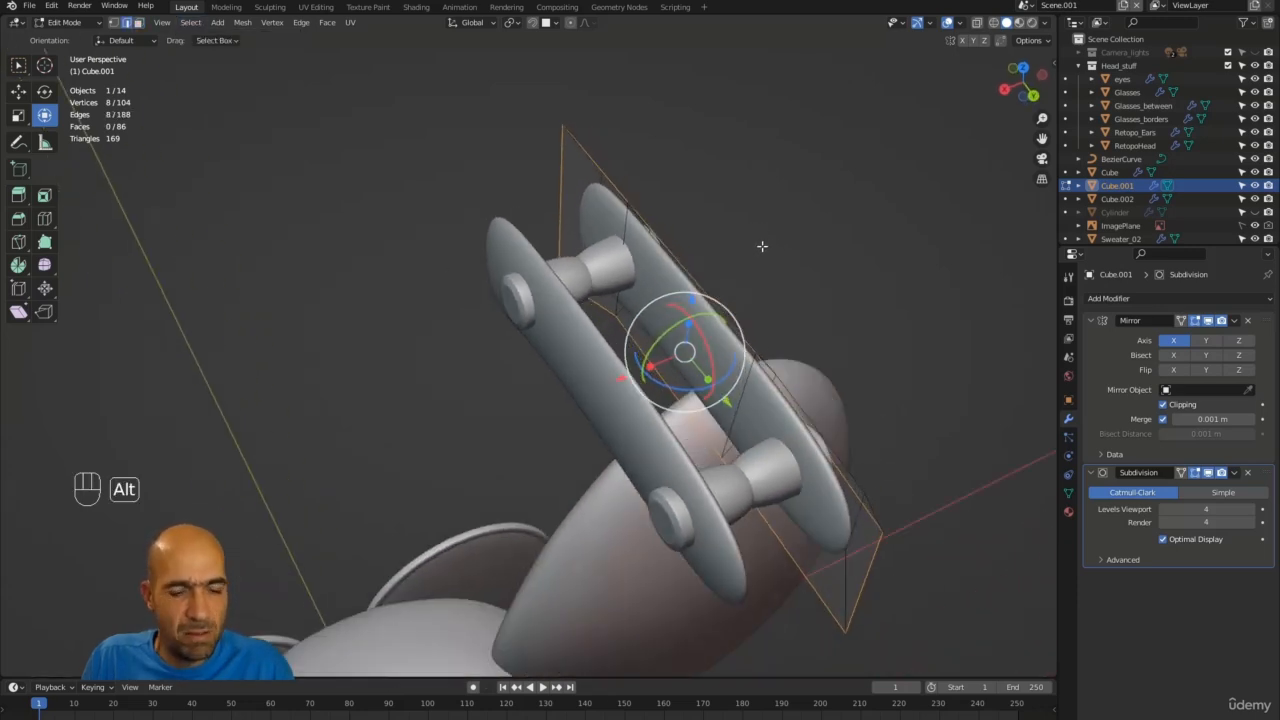
{"action": "key", "text": "shift+e"}
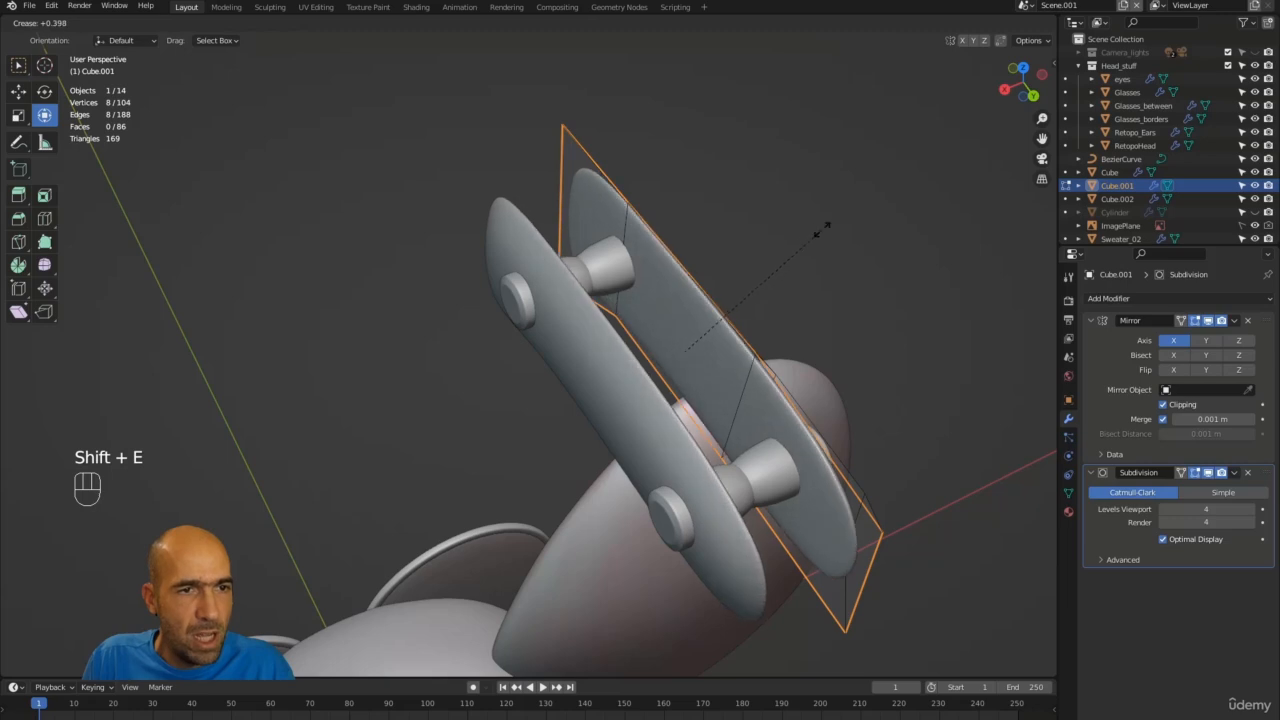
{"action": "left_click", "coordinate": [836, 229]}
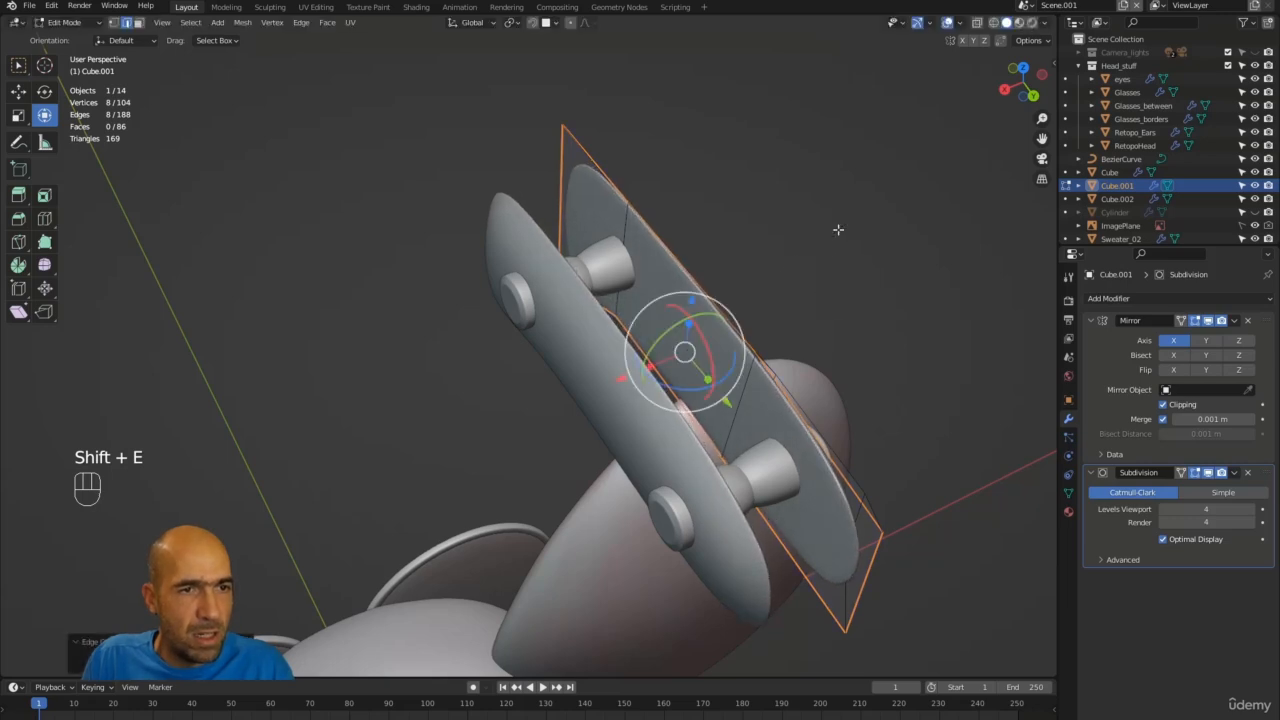
Select the vertical and corner edges at both ends of the grip piece's outer side and crease them by a little over 0.45.
{"action": "left_click_drag", "start_coordinate": [837, 229], "coordinate": [662, 246], "text": "alt"}
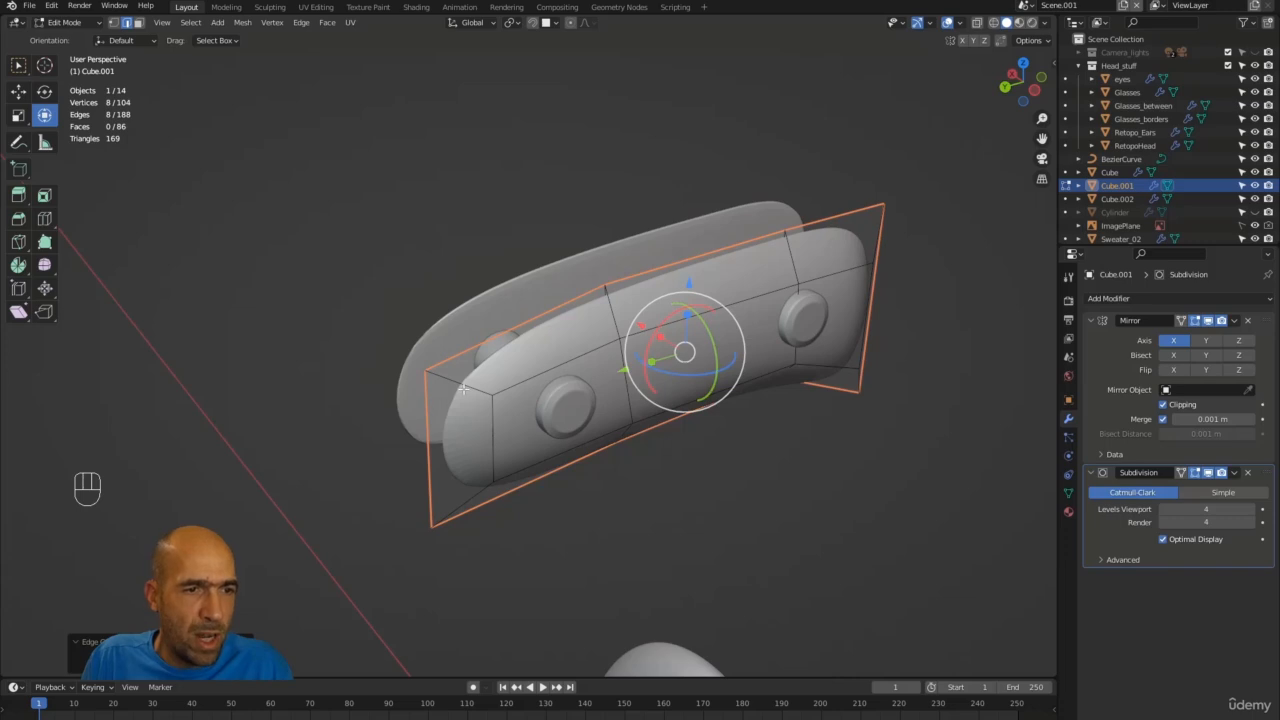
{"action": "left_click", "coordinate": [463, 386]}
{"action": "left_click", "coordinate": [466, 501], "text": "shift"}
{"action": "left_click", "coordinate": [492, 440], "text": "shift"}
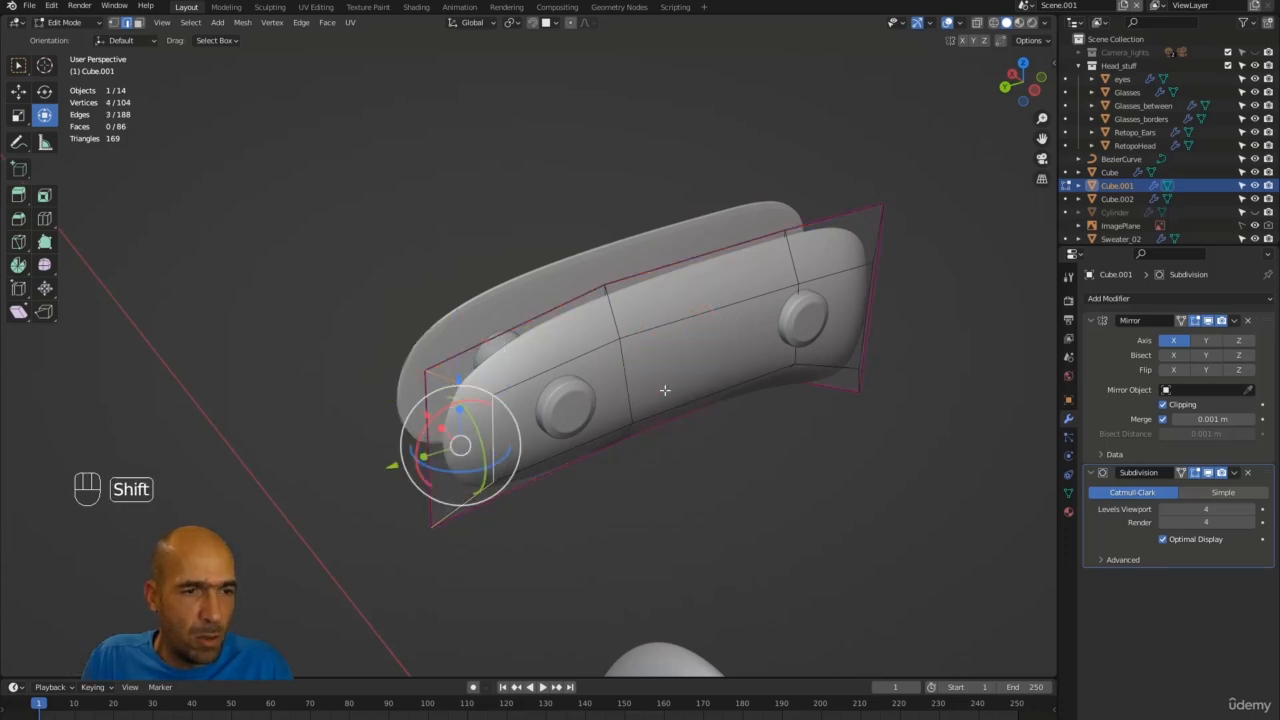
{"action": "left_click_drag", "start_coordinate": [946, 323], "coordinate": [880, 308], "text": "alt"}
{"action": "left_click_drag", "start_coordinate": [1050, 456], "coordinate": [886, 397], "text": "alt+shift"}
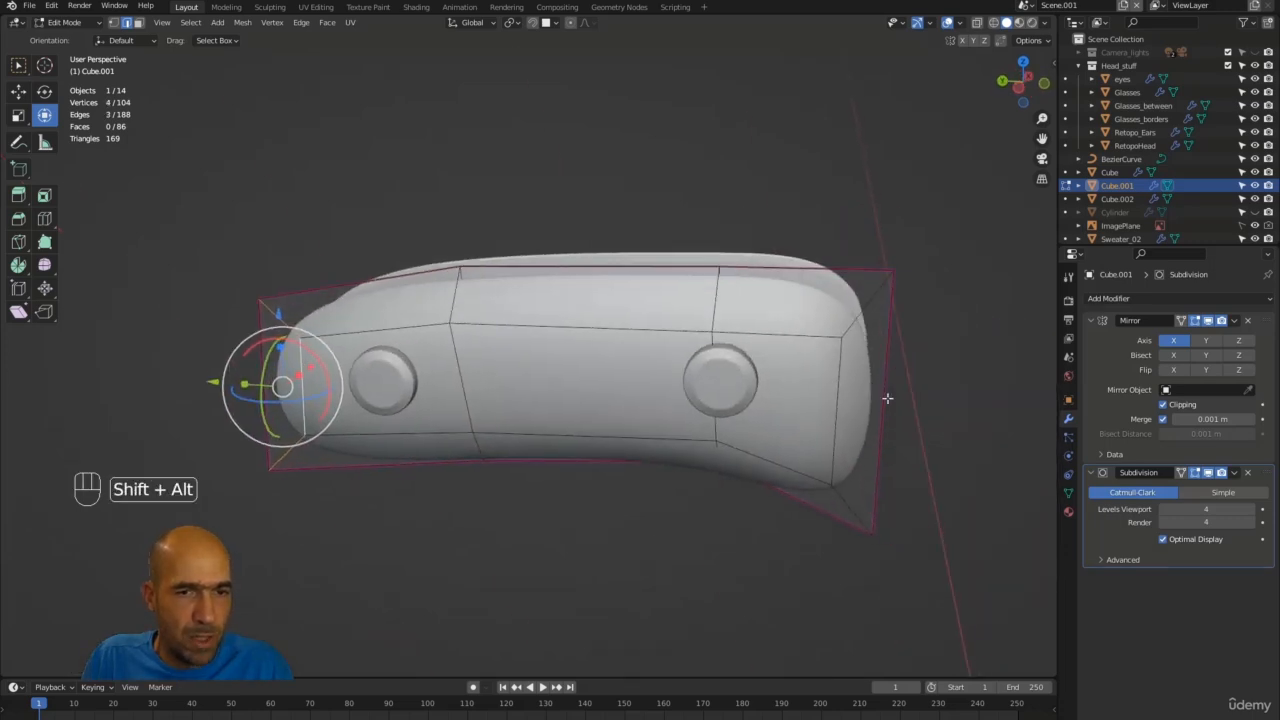
{"action": "left_click", "coordinate": [842, 386], "text": "shift"}
{"action": "left_click", "coordinate": [815, 502], "text": "shift"}
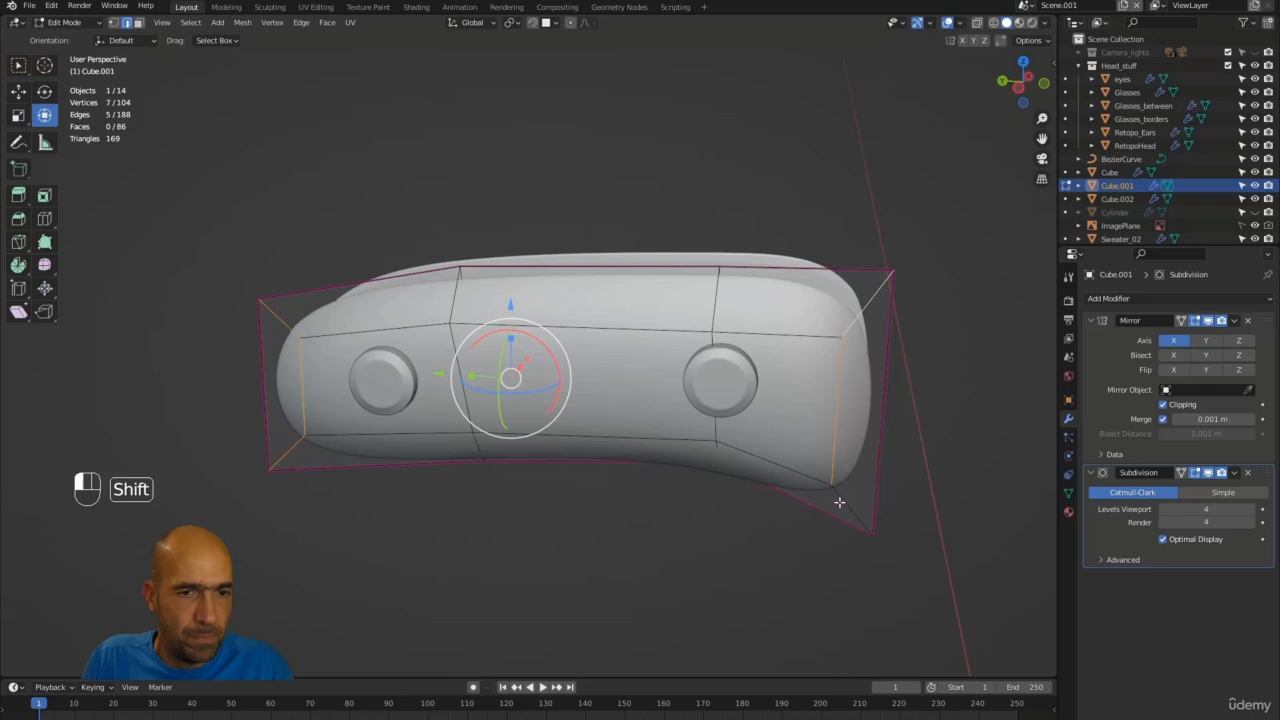
{"action": "left_click", "coordinate": [839, 502], "text": "shift"}
{"action": "key", "text": "shift+e"}
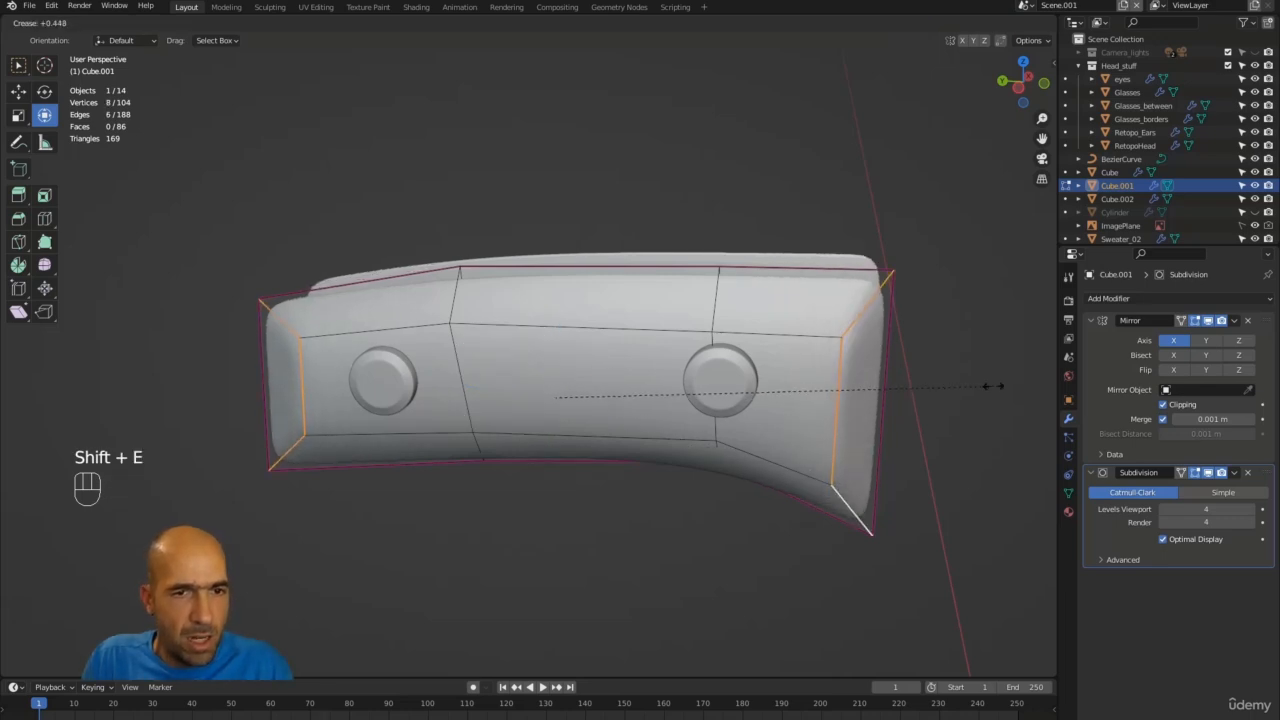
{"action": "left_click", "coordinate": [1021, 378]}
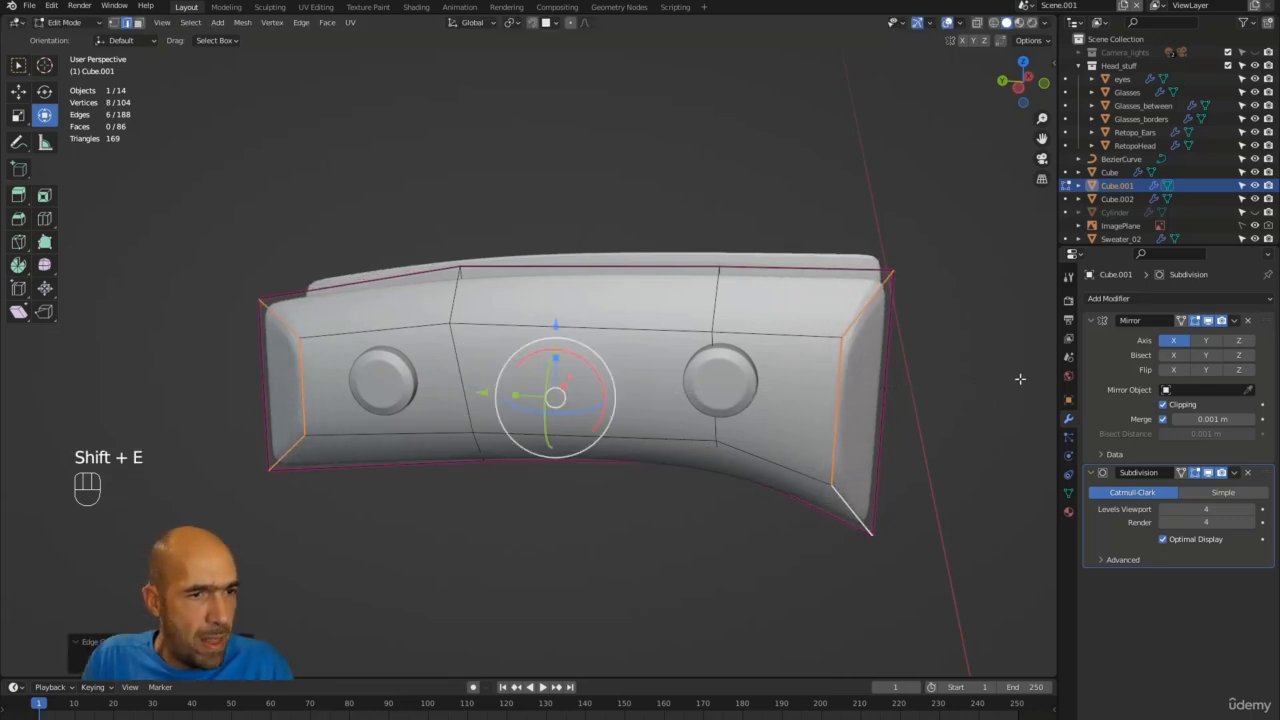
Crease the upper and lower lengthwise edge rows on the grip piece's outer side, then clear the selection.
{"action": "middle_click_drag", "start_coordinate": [994, 371], "coordinate": [387, 315], "text": "alt"}
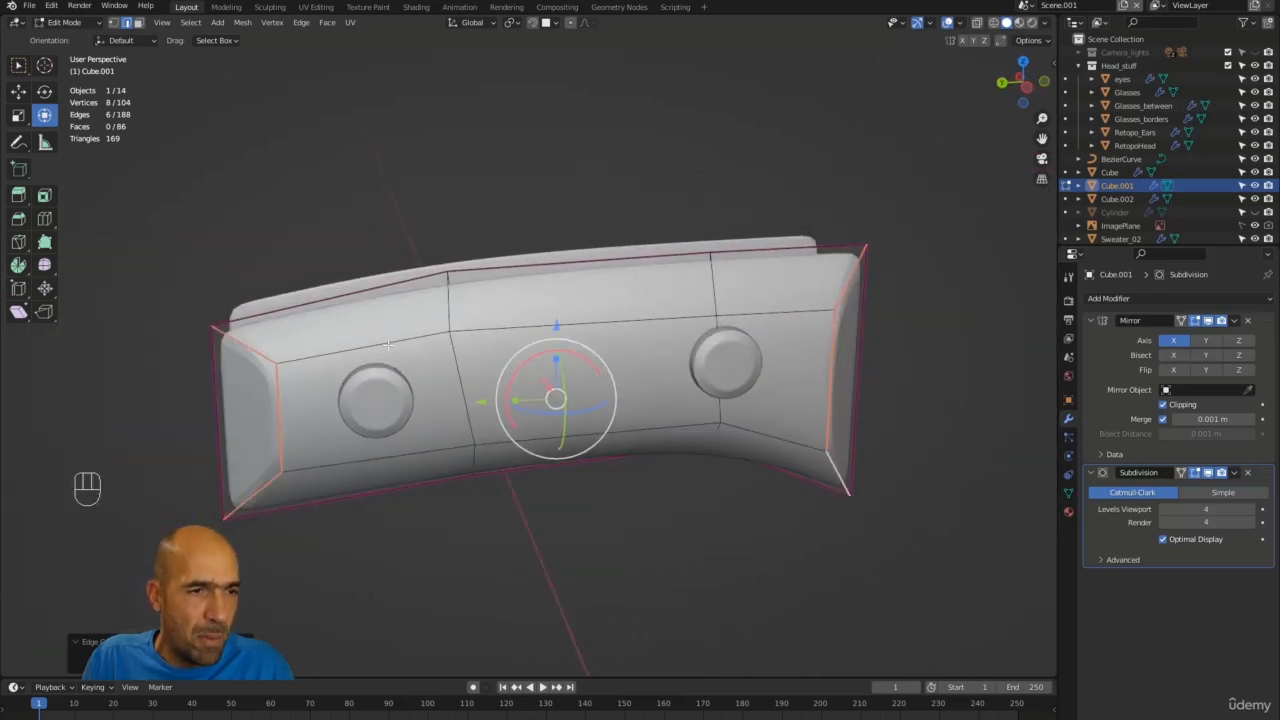
{"action": "left_click", "coordinate": [388, 344]}
{"action": "left_click", "coordinate": [524, 327], "text": "alt"}
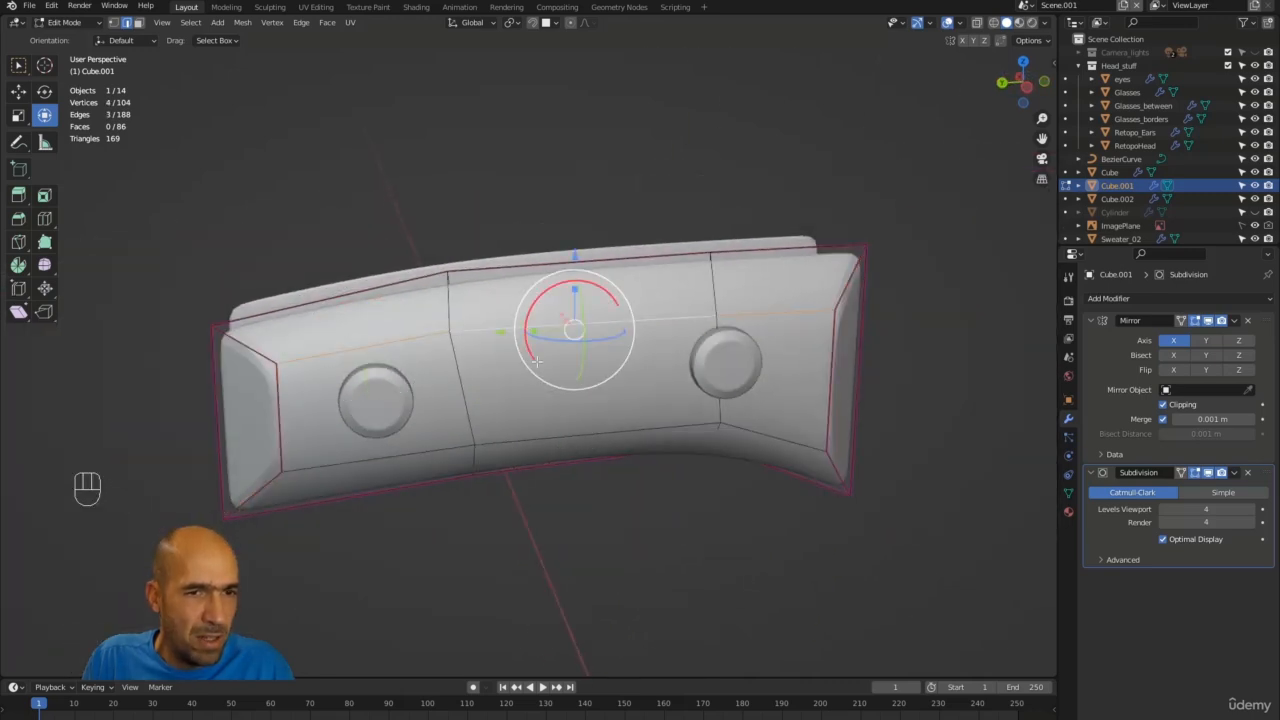
{"action": "left_click", "coordinate": [561, 438], "text": "alt+shift"}
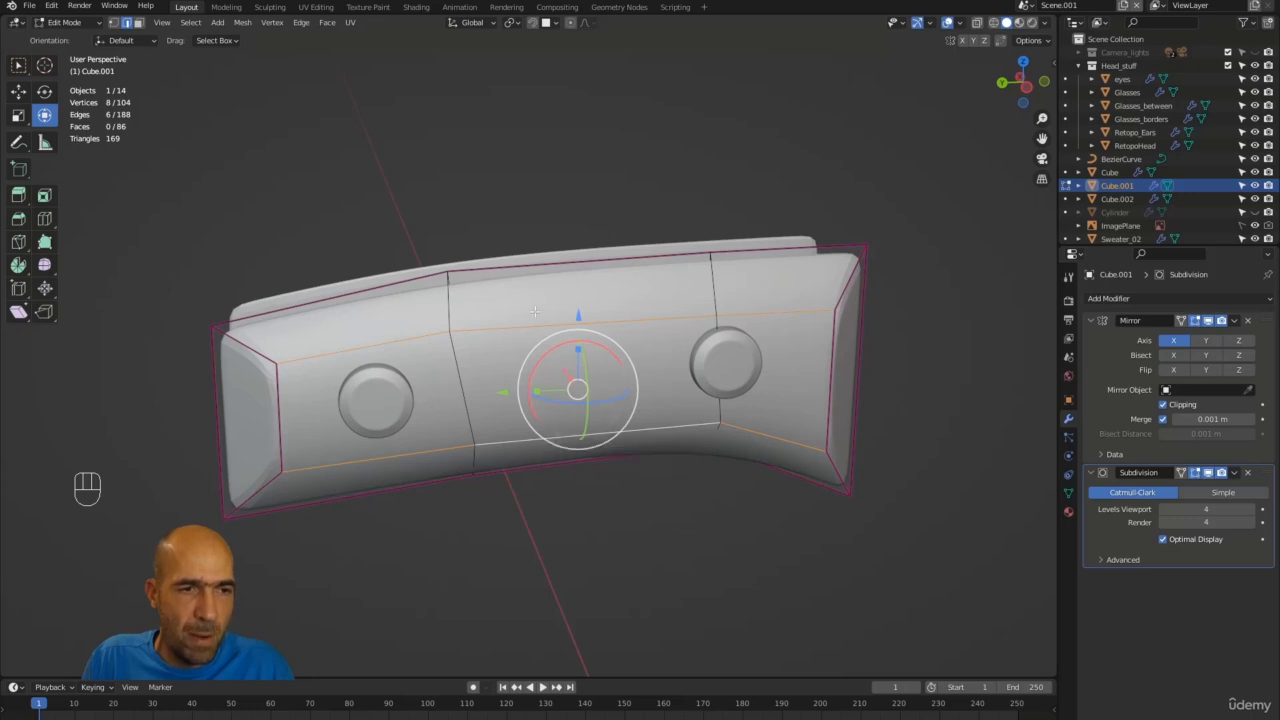
{"action": "key", "text": "shift+e"}
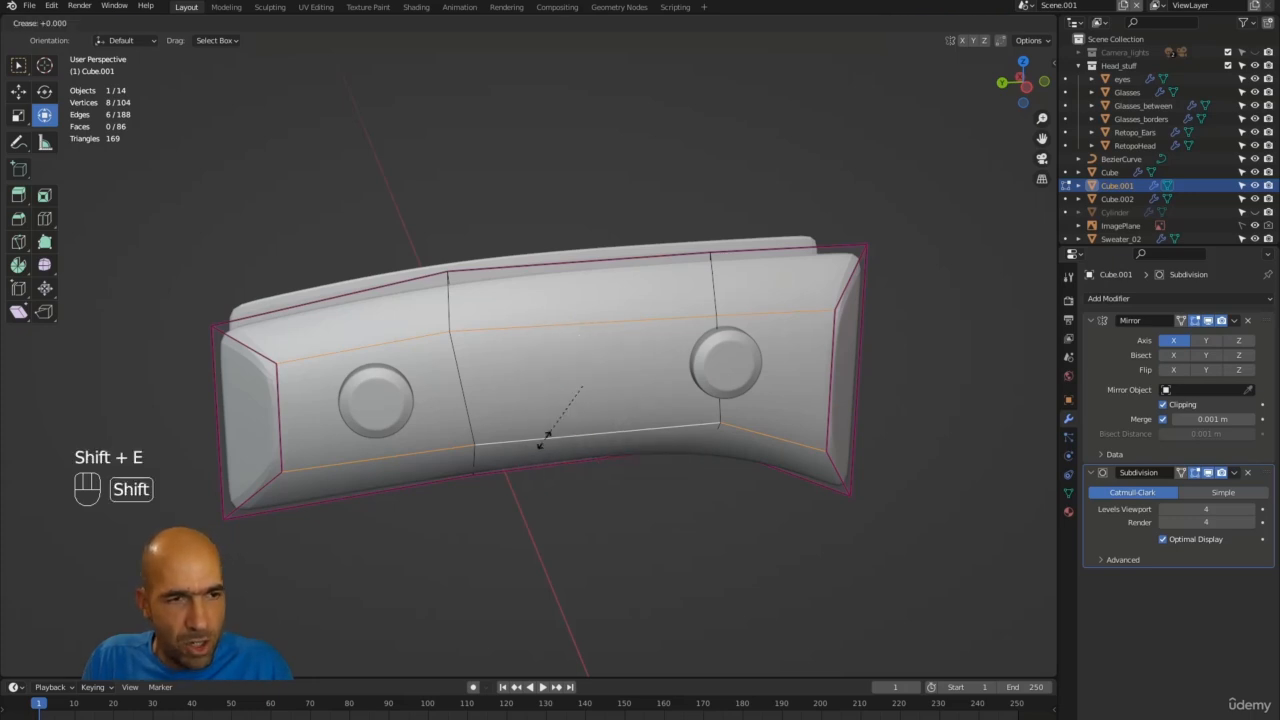
{"action": "left_click", "coordinate": [633, 318]}
{"action": "left_click", "coordinate": [746, 194]}
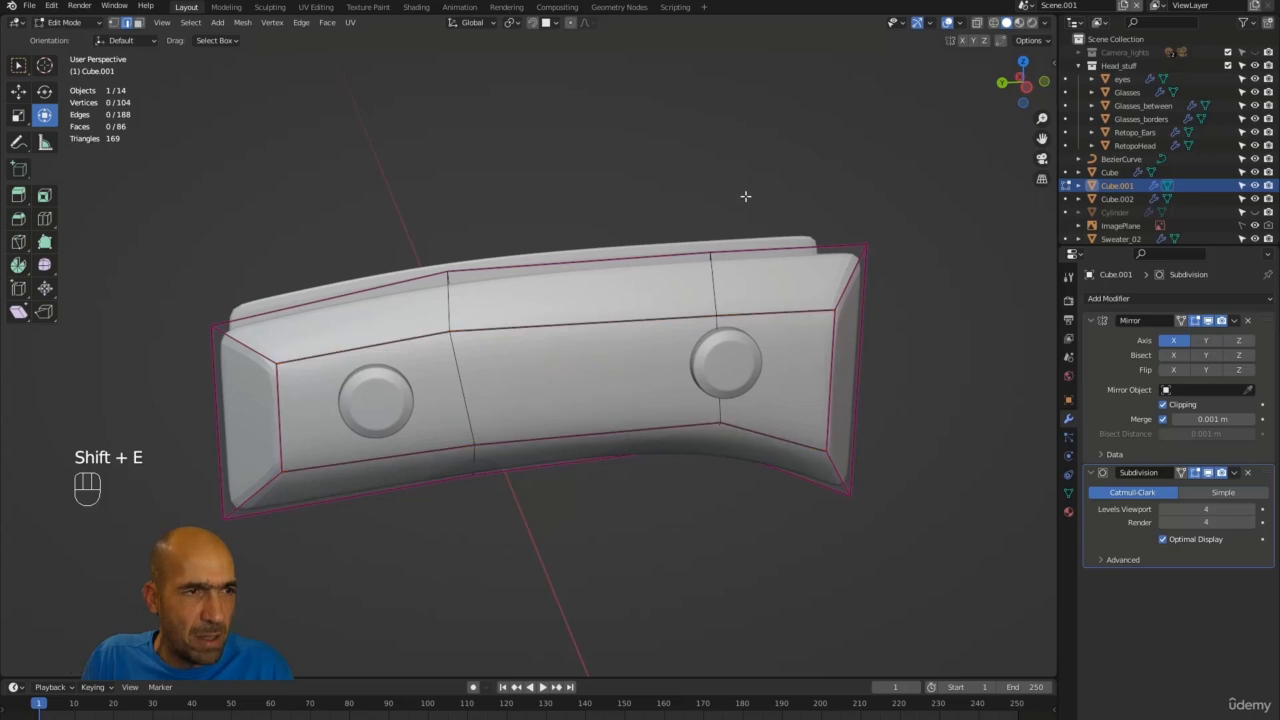
{"action": "scroll", "coordinate": [750, 200], "scroll_direction": "down", "scroll_amount": 4}
{"action": "middle_click_drag", "start_coordinate": [757, 250], "coordinate": [759, 249], "text": "alt"}
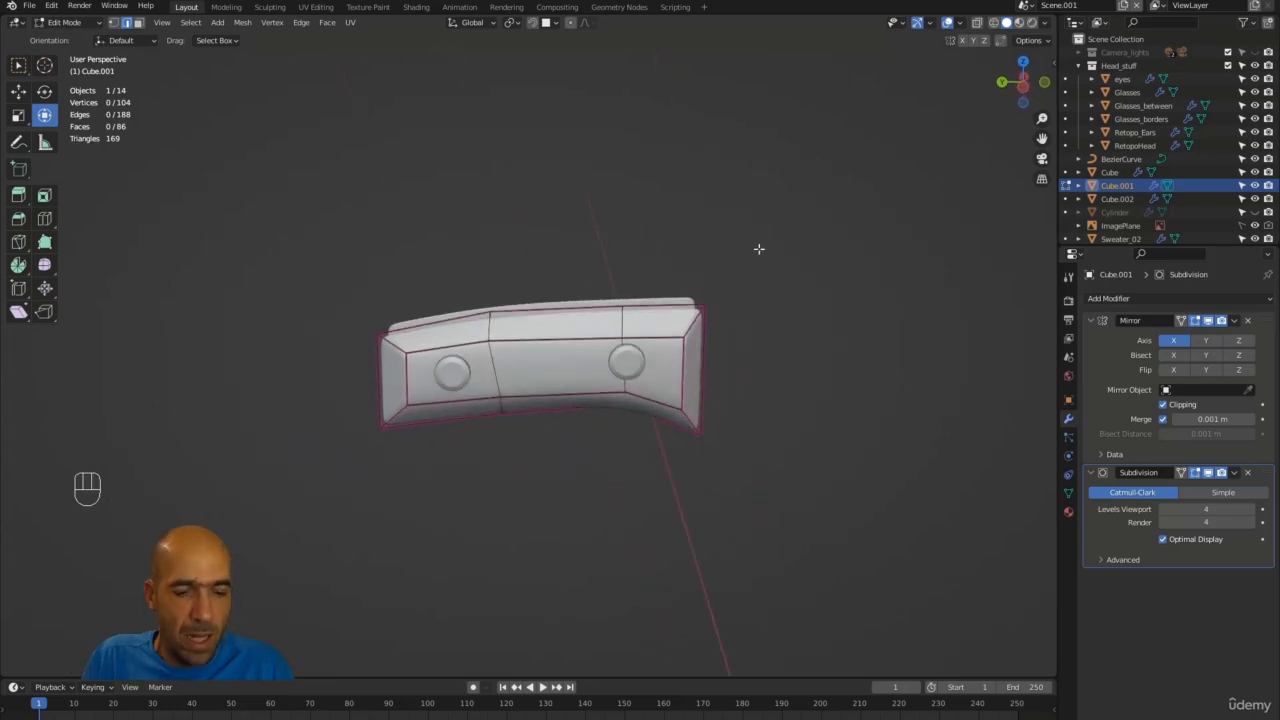
Reveal the hidden cleaver parts, clear the selection and return to Object Mode.
{"action": "key", "text": "alt+h"}
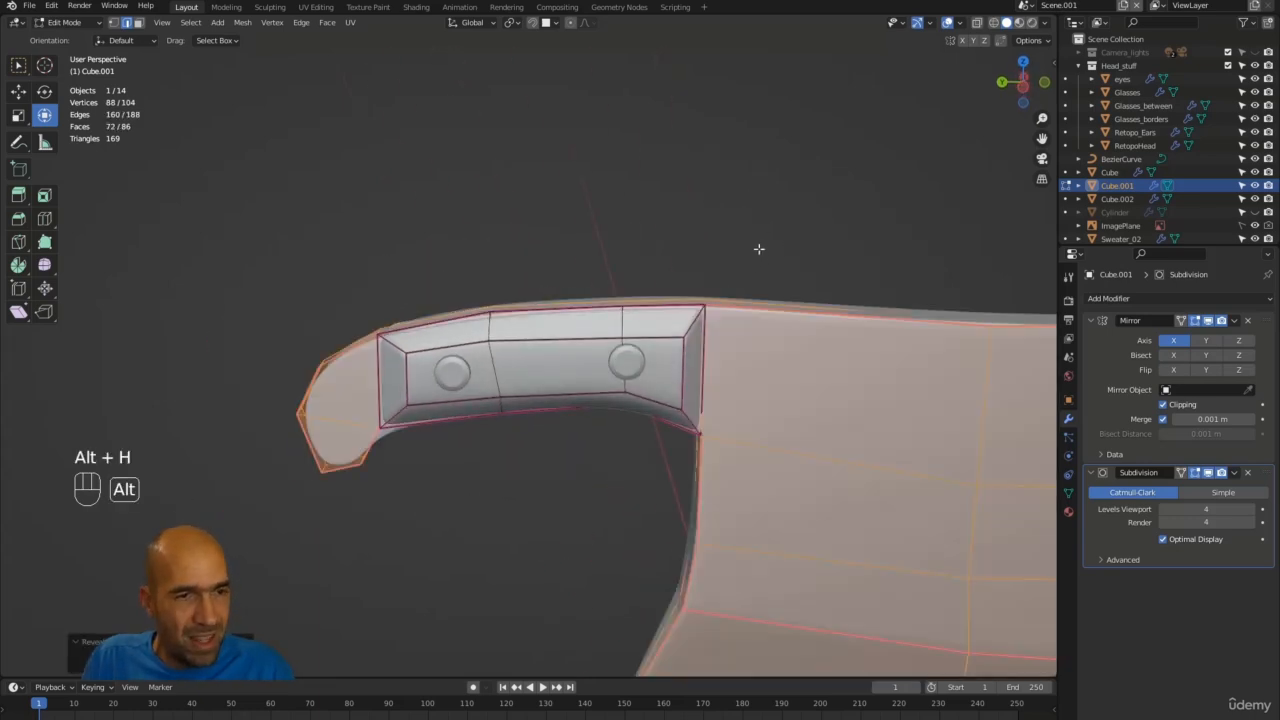
{"action": "left_click_drag", "start_coordinate": [760, 233], "coordinate": [811, 223], "text": "alt"}
{"action": "right_click_drag", "start_coordinate": [811, 223], "coordinate": [777, 251], "text": "alt"}
{"action": "middle_click_drag", "start_coordinate": [777, 251], "coordinate": [745, 328], "text": "alt"}
{"action": "left_click", "coordinate": [733, 237]}
{"action": "key", "text": "Tab"}
Assign the existing Metal material to the cleaver and add a second, empty material slot.
{"action": "left_click", "coordinate": [1068, 512]}
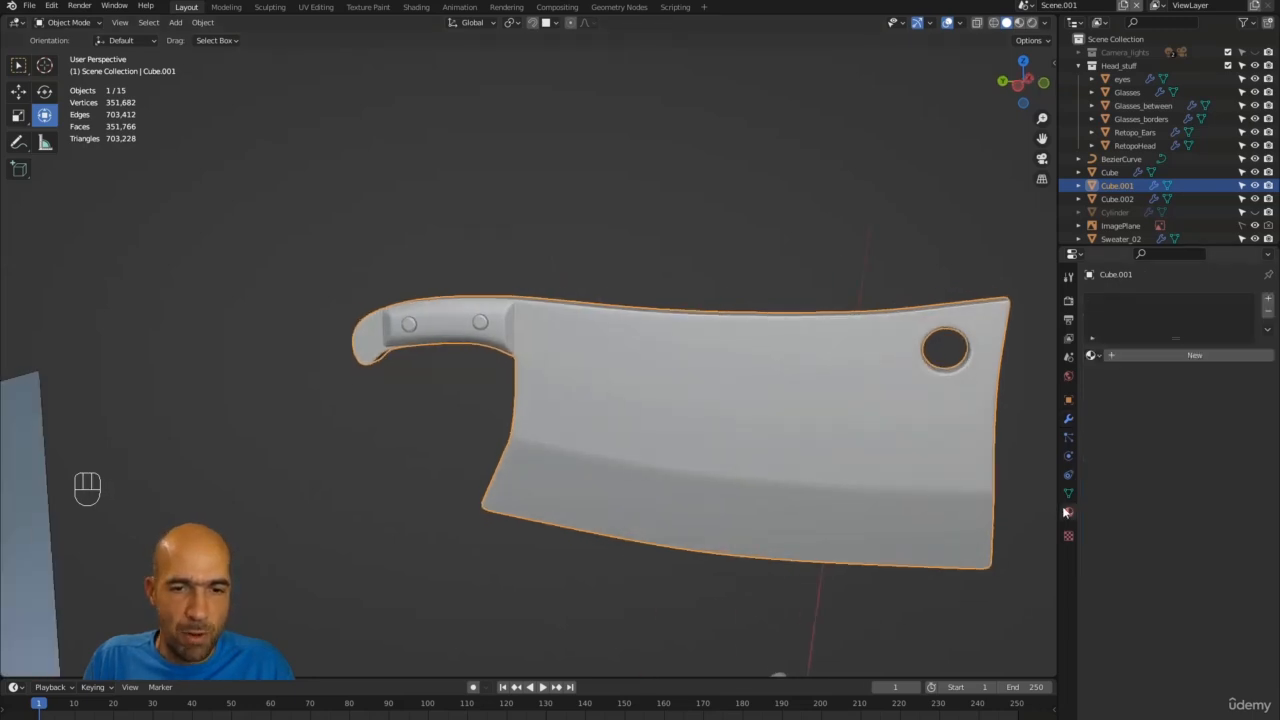
{"action": "left_click", "coordinate": [1094, 355]}
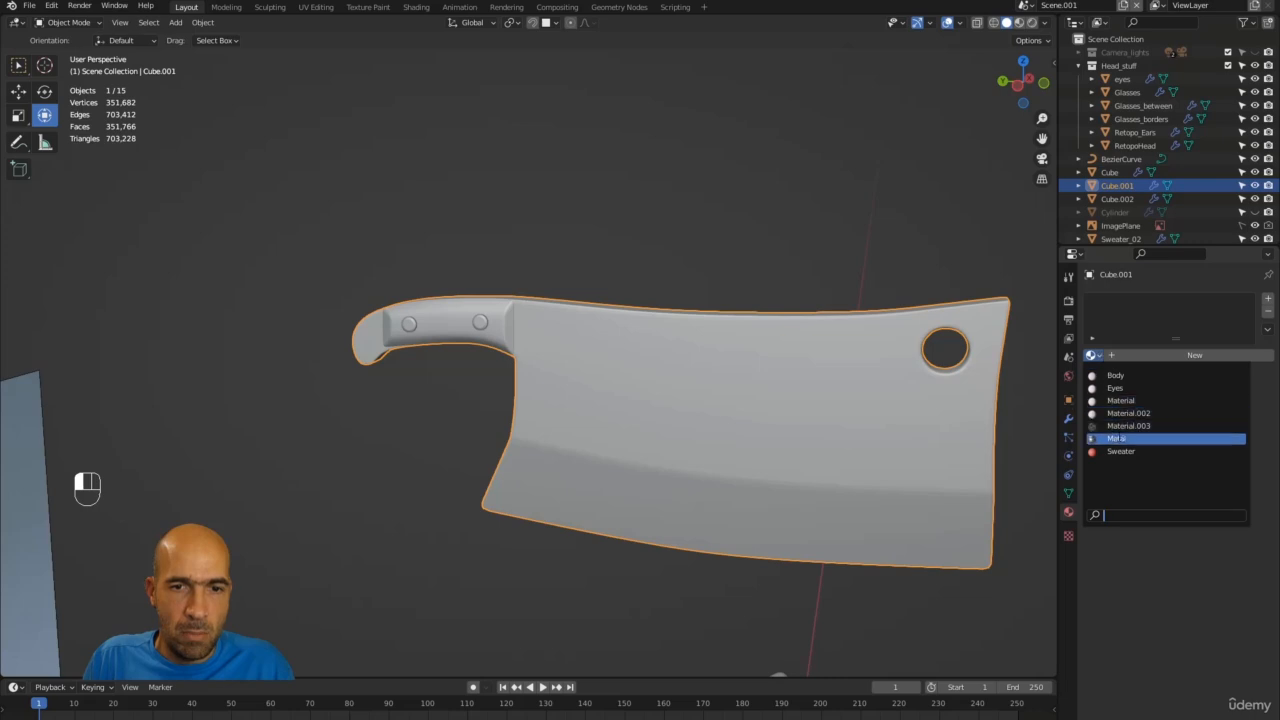
{"action": "left_click", "coordinate": [1118, 438]}
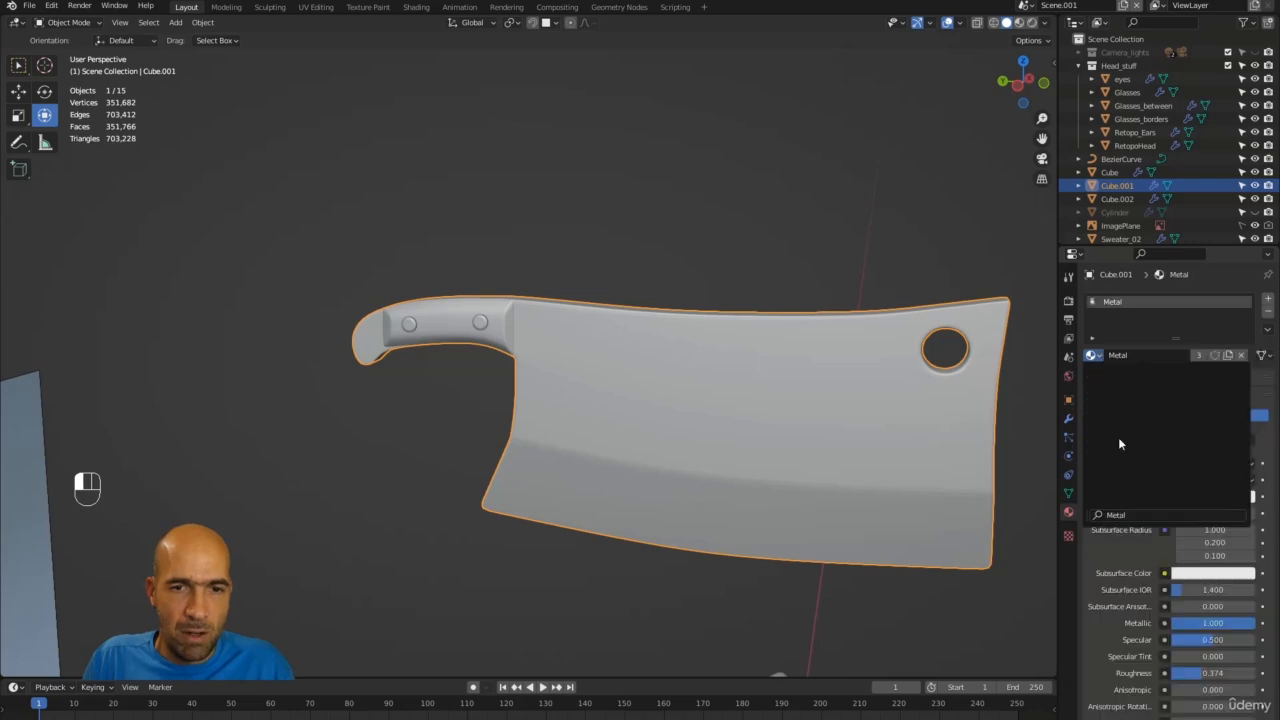
{"action": "left_click", "coordinate": [1268, 301]}
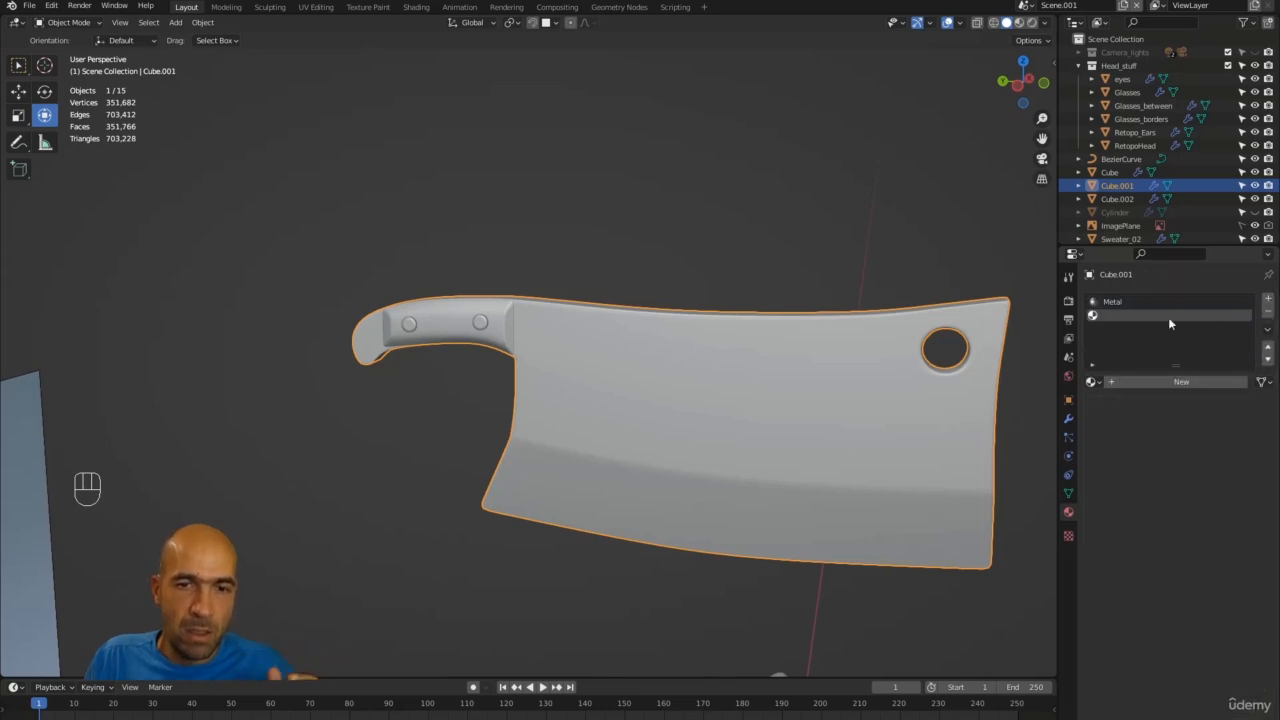
Enter Edit Mode on the cleaver and select the entire linked grip piece on the handle.
{"action": "left_click", "coordinate": [434, 327]}
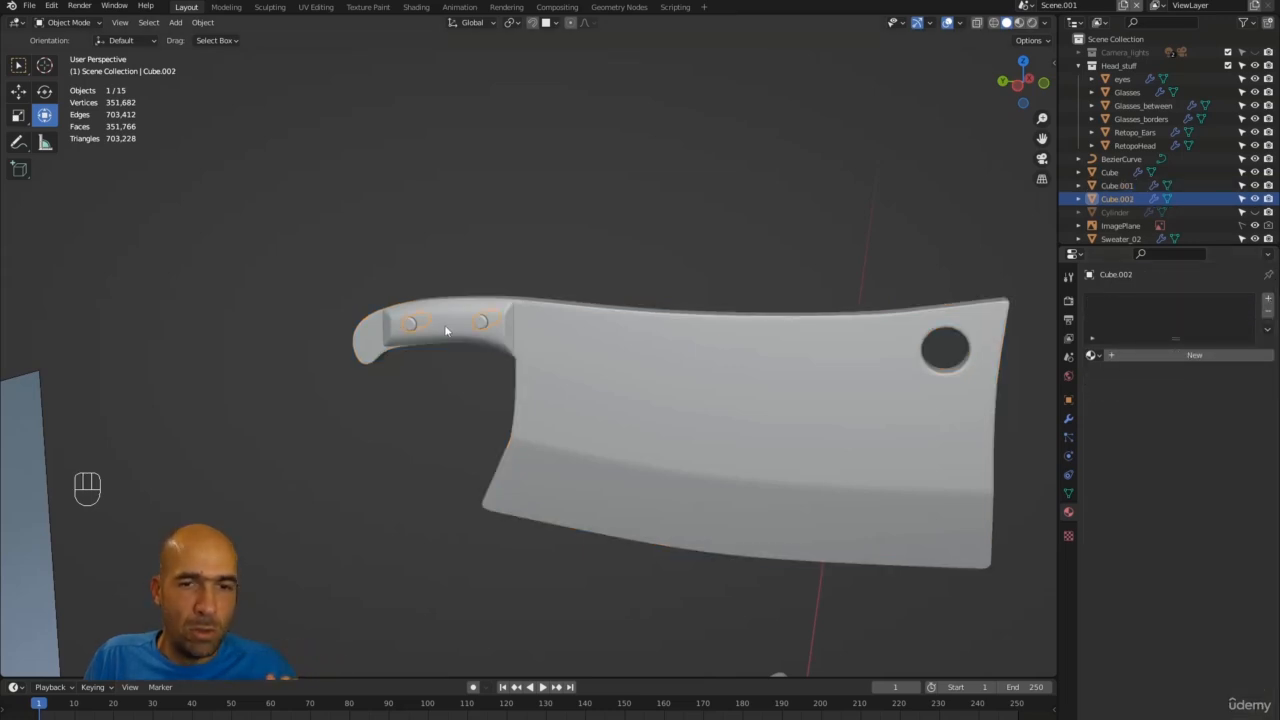
{"action": "left_click", "coordinate": [498, 338]}
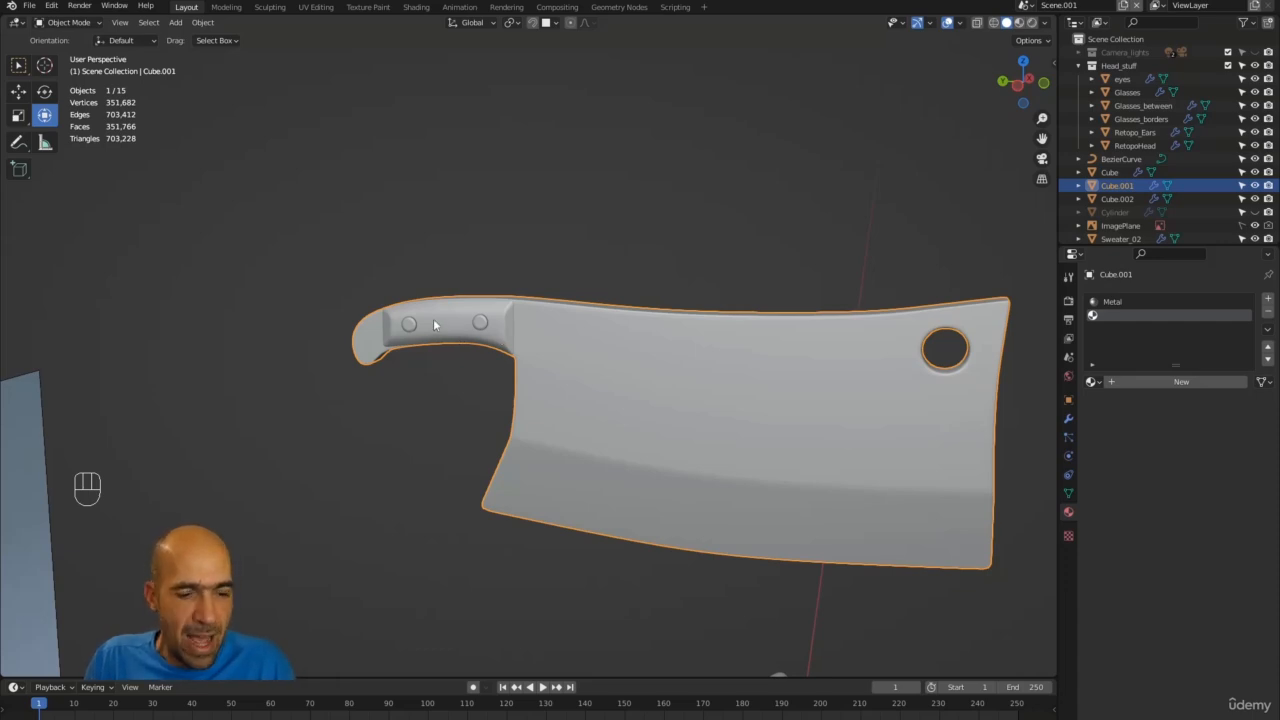
{"action": "key", "text": "Tab"}
{"action": "key", "text": "l"}
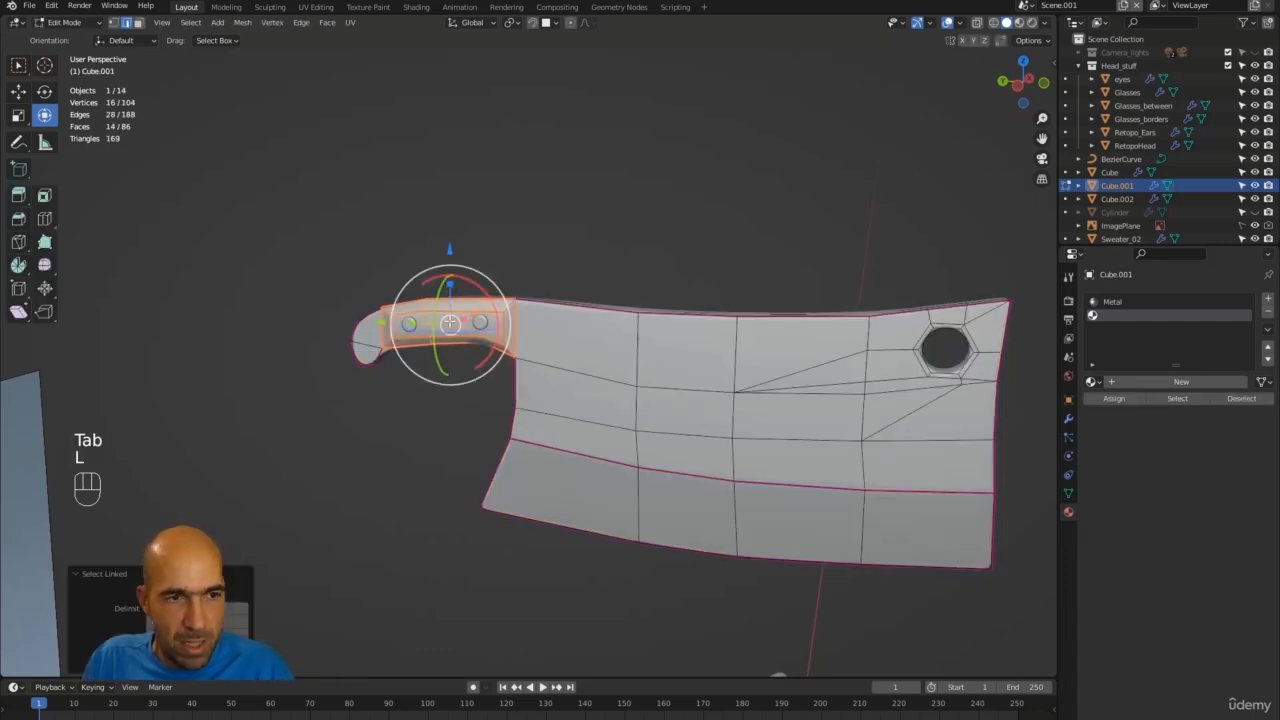
Create a new material in the cleaver's second slot and name it wood.
{"action": "left_click", "coordinate": [1129, 384]}
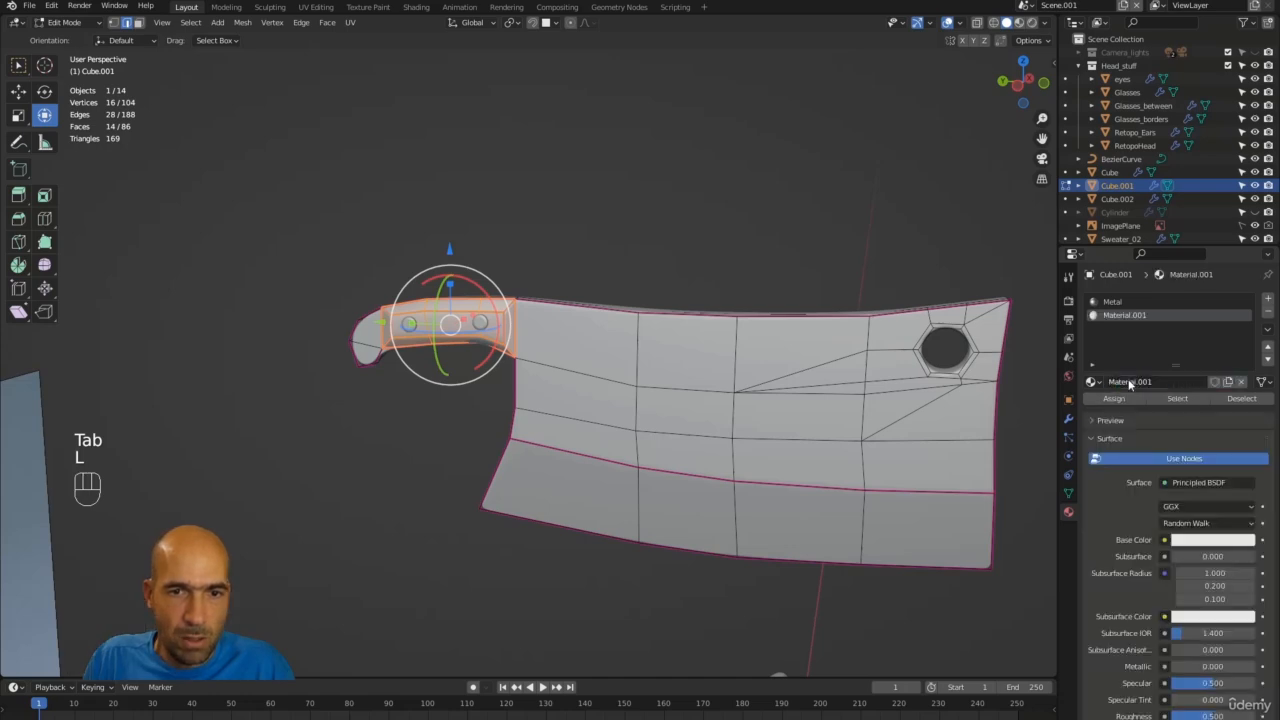
{"action": "left_click", "coordinate": [1138, 381]}
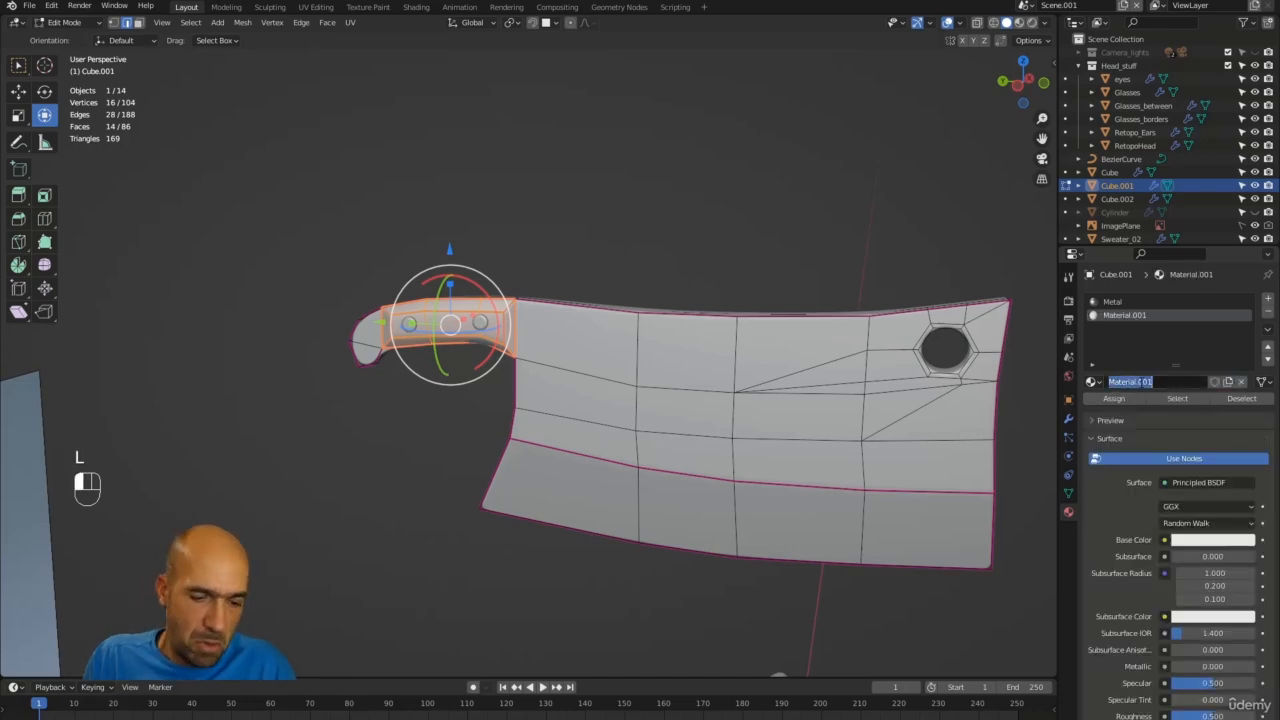
{"action": "type", "text": "eo"}
{"action": "key", "text": "BackSpace"}
{"action": "key", "text": "BackSpace"}
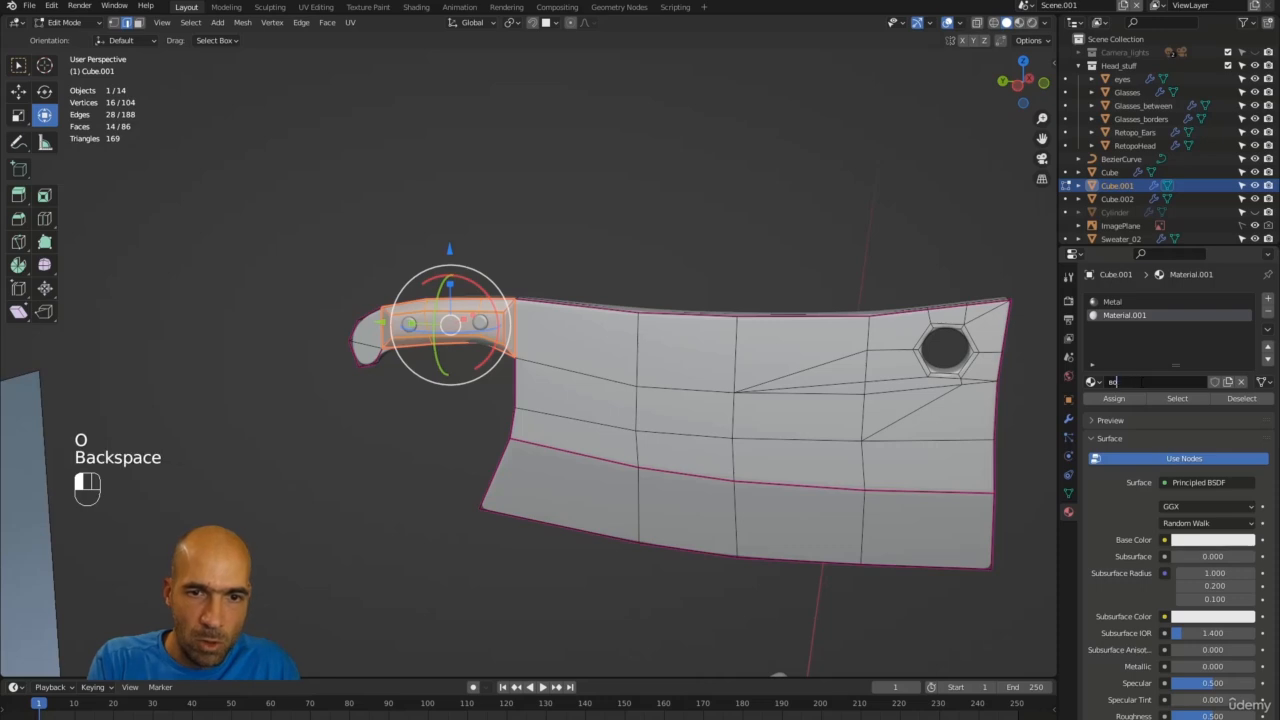
{"action": "type", "text": "wood"}
{"action": "key", "text": "Return"}
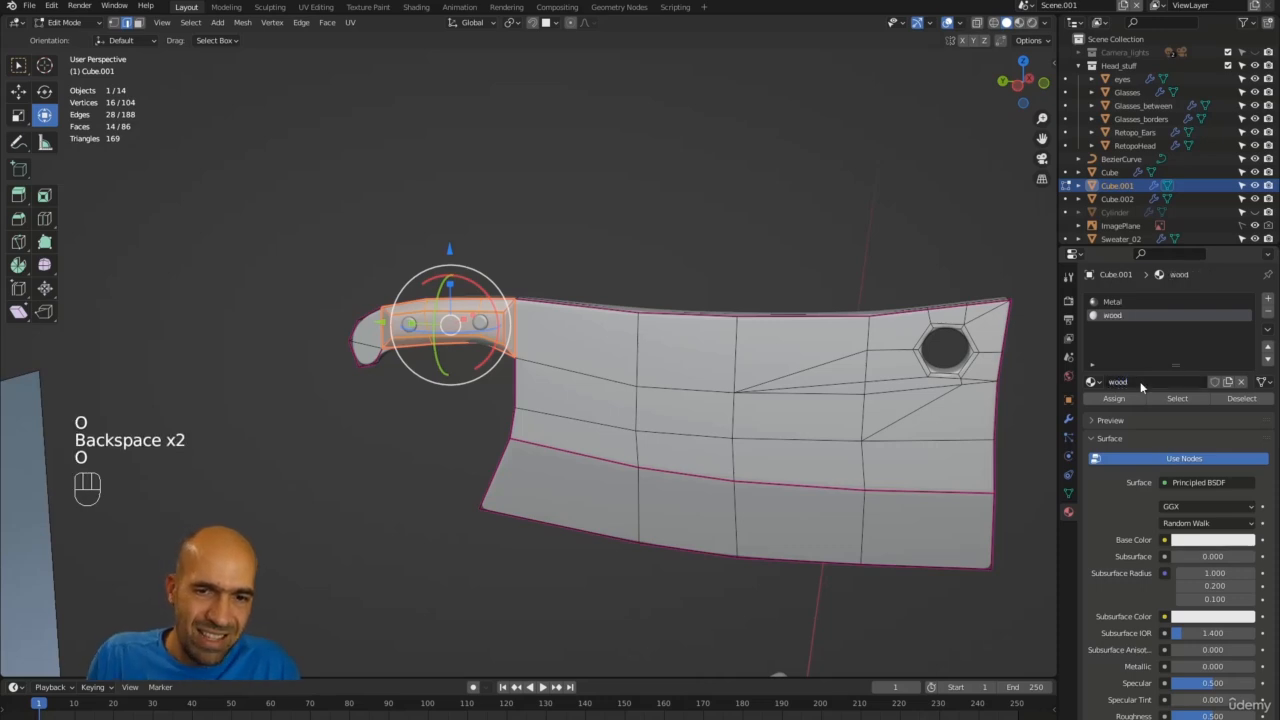
Give the wood material a dark orange-brown base color and a roughness of 0.783.
{"action": "left_click", "coordinate": [1180, 541]}
{"action": "mouse_move", "coordinate": [1189, 411]}
{"action": "left_mouse_down"}
{"action": "mouse_move", "coordinate": [1200, 424]}
{"action": "mouse_move", "coordinate": [1175, 428]}
{"action": "left_mouse_up"}
{"action": "left_click", "coordinate": [1200, 540]}
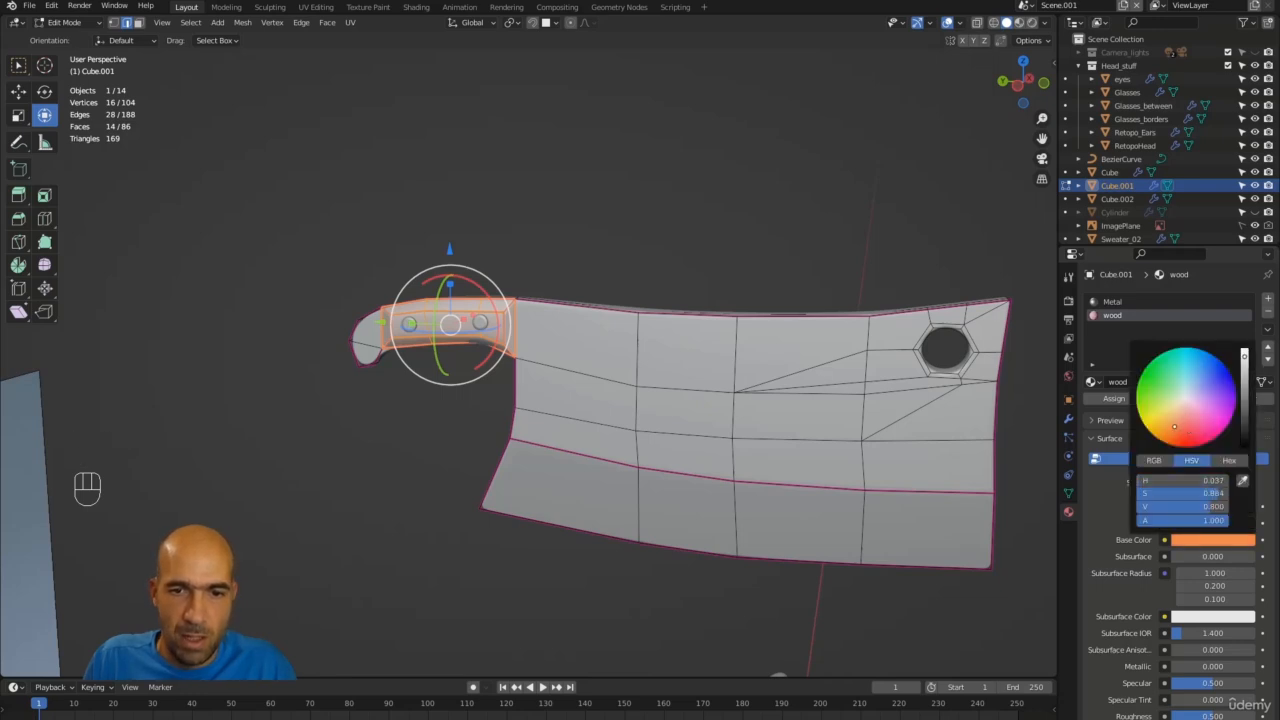
{"action": "left_click_drag", "start_coordinate": [1246, 392], "coordinate": [1244, 405]}
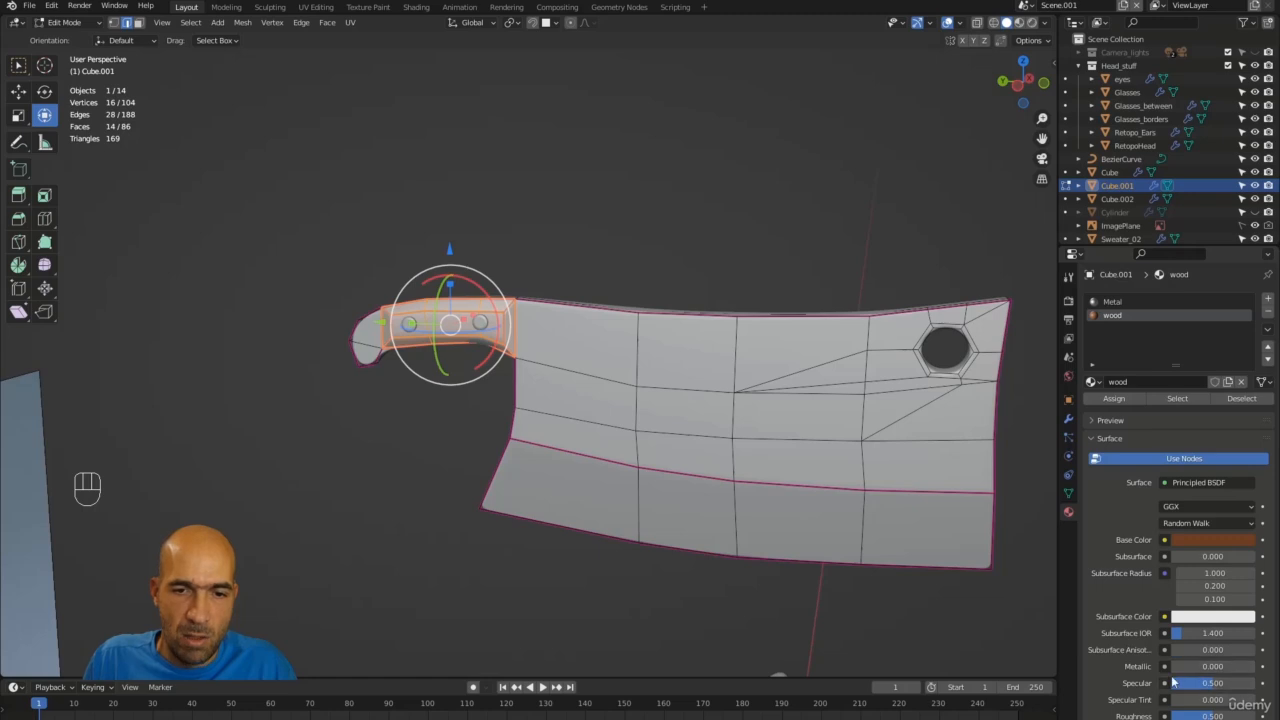
{"action": "scroll", "coordinate": [1204, 664], "scroll_direction": "down", "scroll_amount": 2}
{"action": "left_click_drag", "start_coordinate": [1214, 667], "coordinate": [1237, 663]}
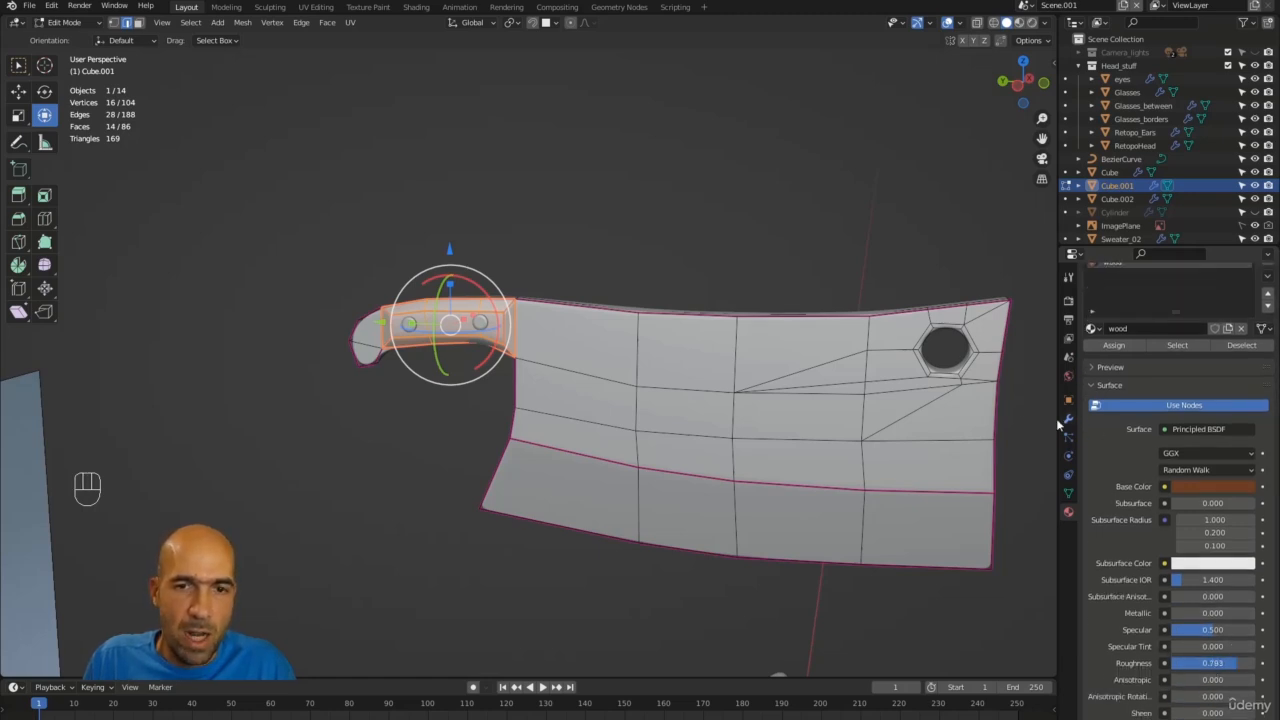
Assign the wood material to the selected grip piece and check it in Material Preview shading in Object Mode.
{"action": "mouse_move", "coordinate": [846, 256]}
{"action": "left_mouse_down", "text": "alt"}
{"action": "mouse_move", "coordinate": [800, 267]}
{"action": "mouse_move", "coordinate": [842, 264]}
{"action": "left_mouse_up", "text": "alt"}
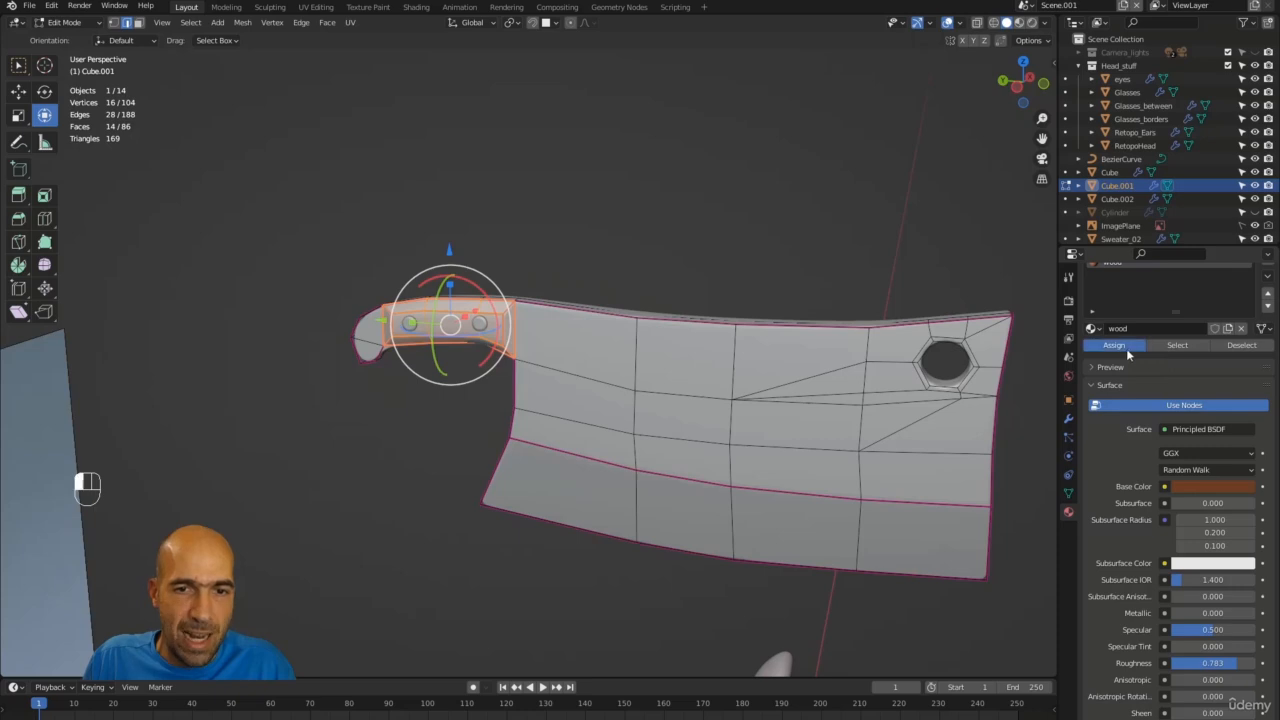
{"action": "left_click", "coordinate": [1126, 348]}
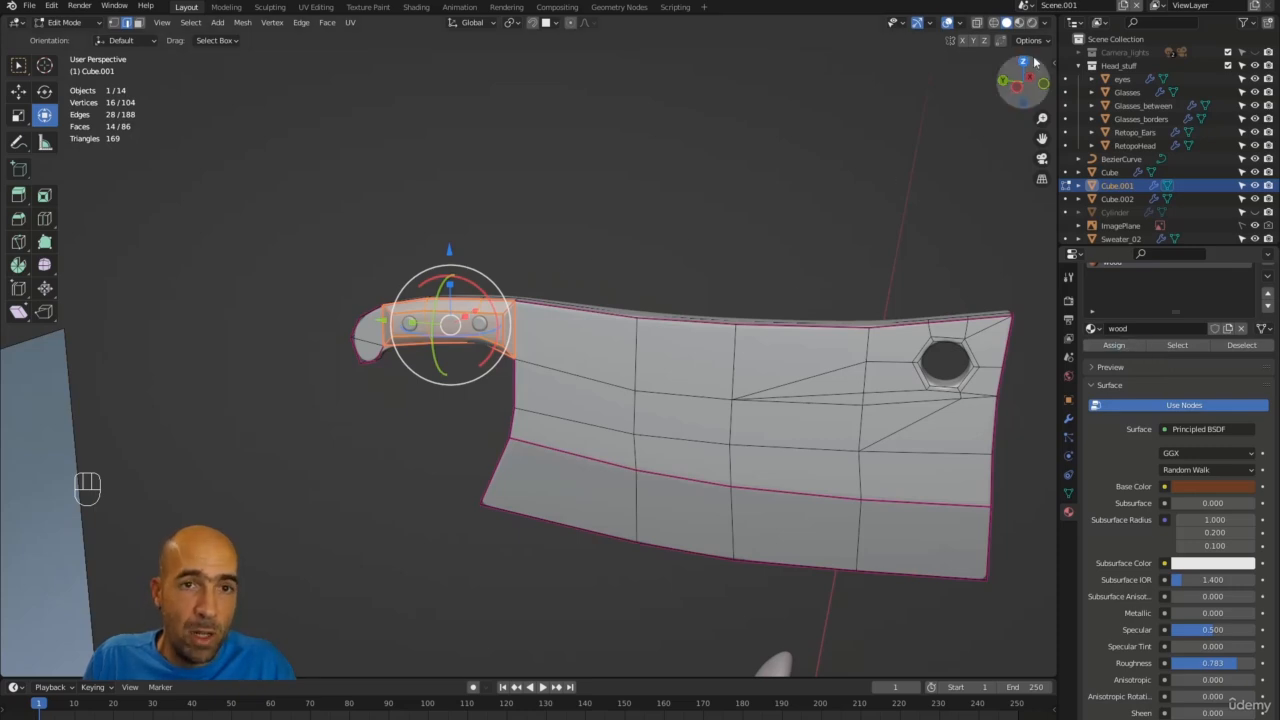
{"action": "left_click", "coordinate": [1019, 22]}
{"action": "mouse_move", "coordinate": [715, 215]}
{"action": "left_mouse_down", "text": "alt"}
{"action": "mouse_move", "coordinate": [700, 137]}
{"action": "mouse_move", "coordinate": [723, 143]}
{"action": "mouse_move", "coordinate": [728, 181]}
{"action": "mouse_move", "coordinate": [626, 217]}
{"action": "mouse_move", "coordinate": [517, 226]}
{"action": "mouse_move", "coordinate": [451, 326]}
{"action": "mouse_move", "coordinate": [786, 286]}
{"action": "mouse_move", "coordinate": [846, 266]}
{"action": "mouse_move", "coordinate": [830, 268]}
{"action": "left_mouse_up", "text": "alt"}
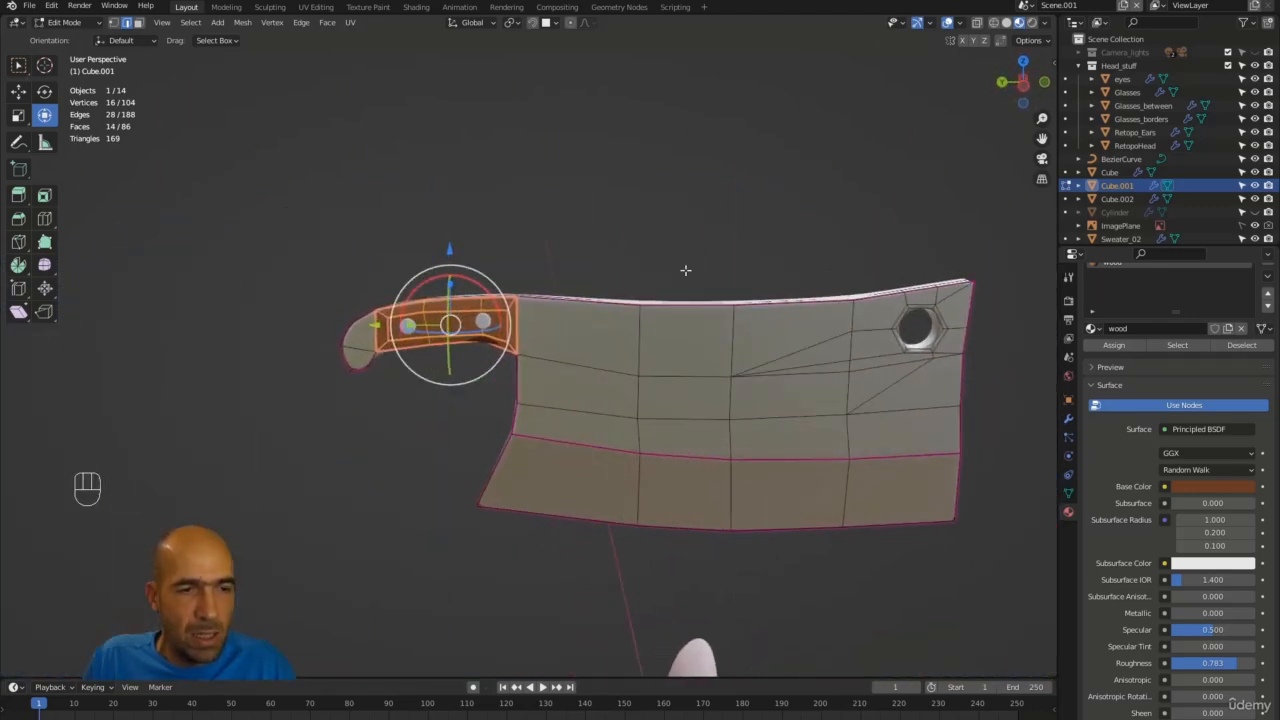
{"action": "key", "text": "Tab"}
Select the handle rivets and assign the existing Metal material to them.
{"action": "left_click", "coordinate": [484, 320]}
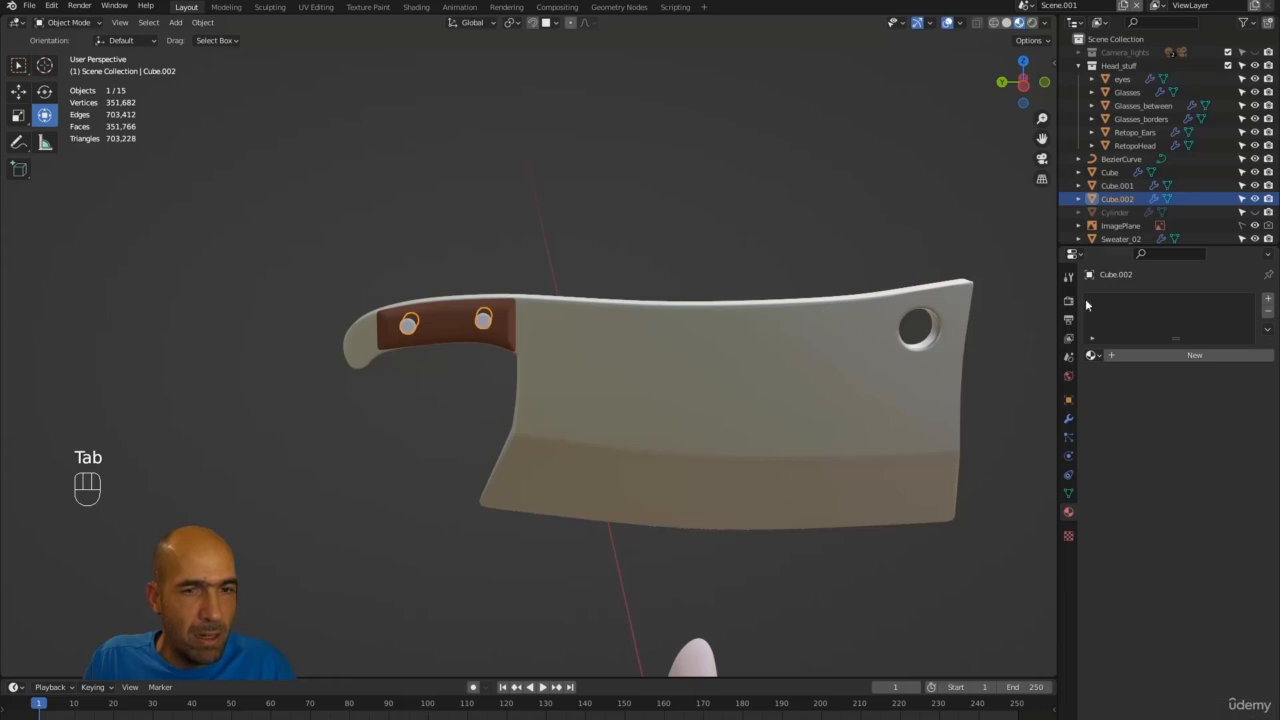
{"action": "left_click", "coordinate": [1092, 355]}
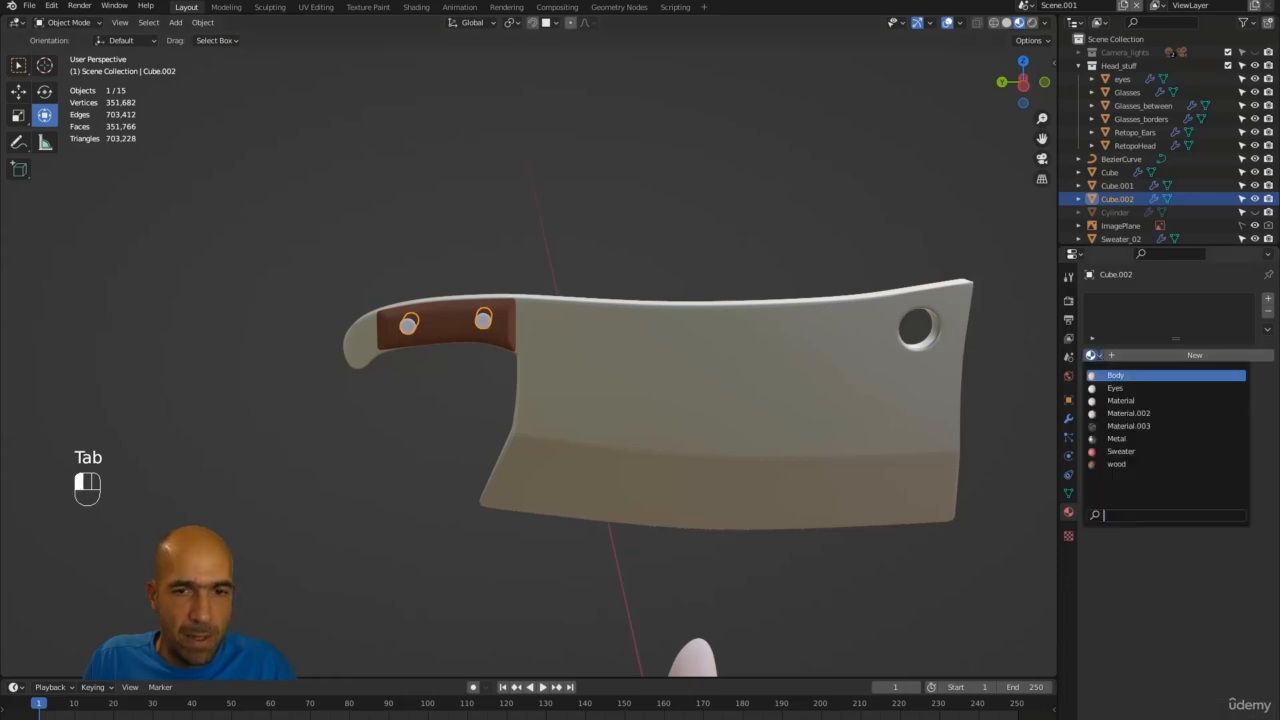
{"action": "left_click", "coordinate": [1118, 438]}
{"action": "left_click_drag", "start_coordinate": [513, 313], "coordinate": [878, 202], "text": "alt"}
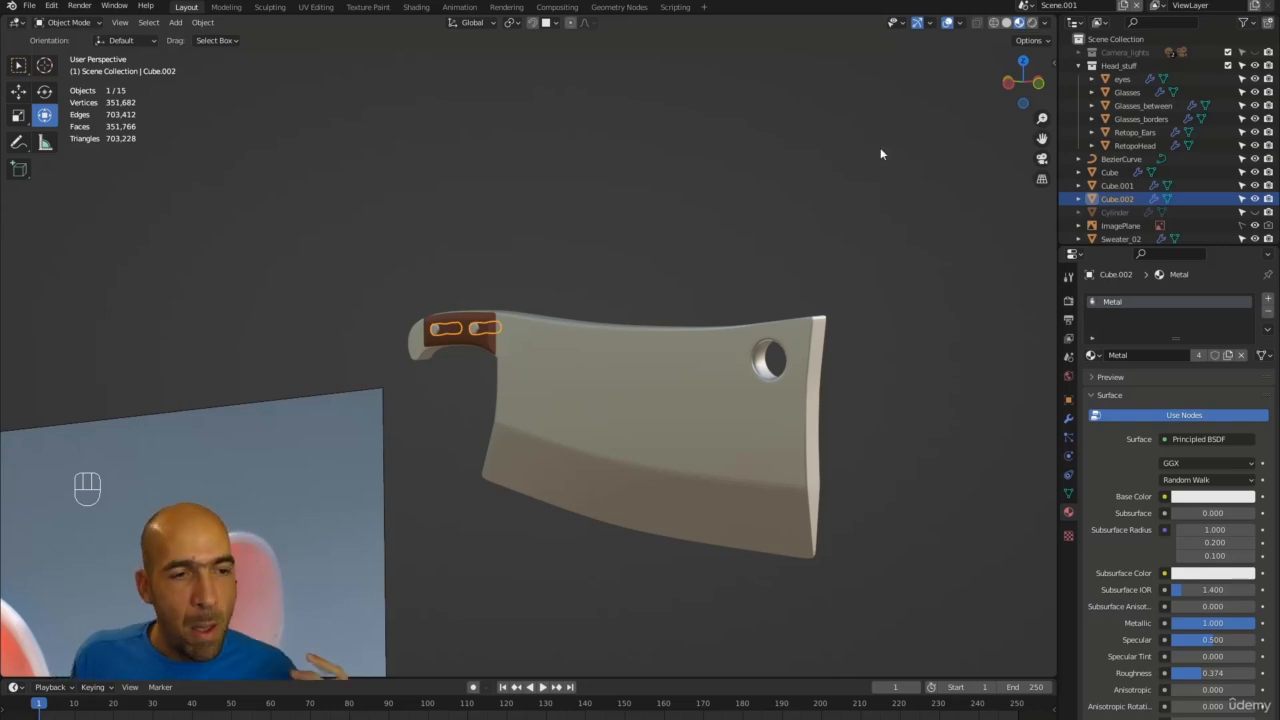
Select the cleaver, make its Metal slot active and open the Shading workspace.
{"action": "left_click", "coordinate": [771, 378]}
{"action": "left_click_drag", "start_coordinate": [870, 395], "coordinate": [730, 355], "text": "alt"}
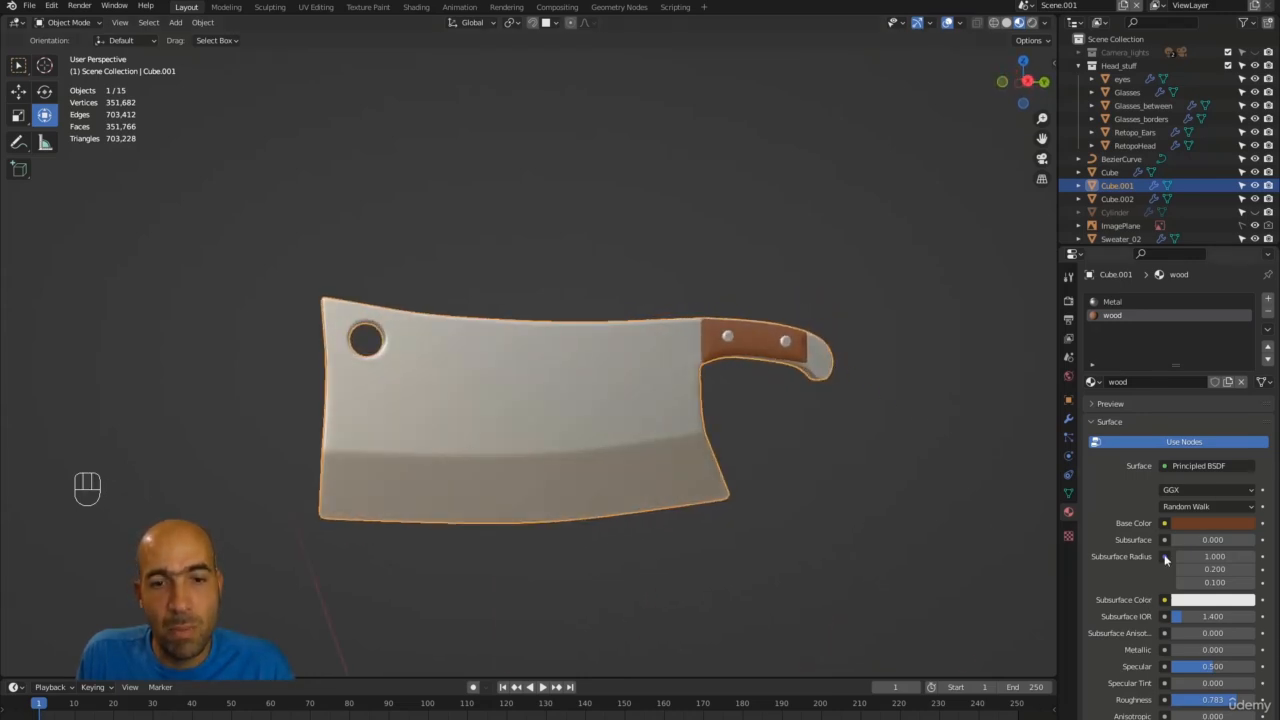
{"action": "left_click", "coordinate": [1131, 302]}
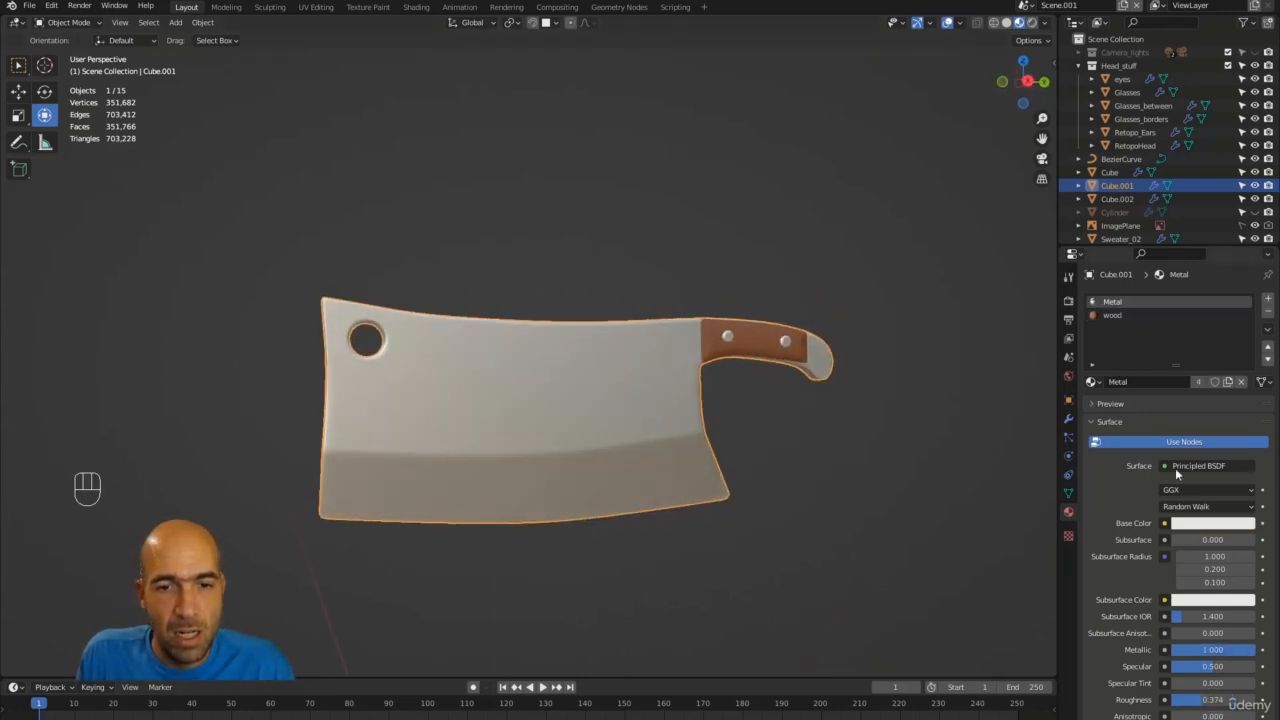
{"action": "left_click_drag", "start_coordinate": [881, 514], "coordinate": [748, 437], "text": "alt"}
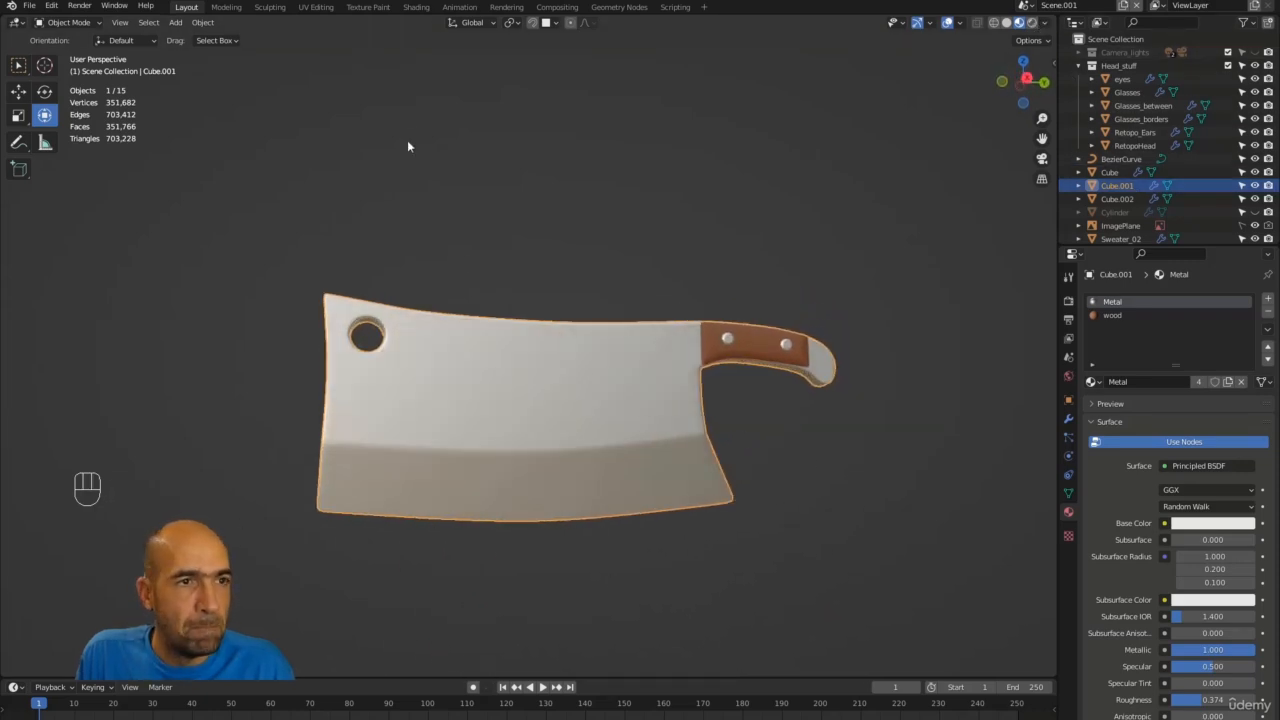
{"action": "left_click", "coordinate": [425, 8]}
{"action": "left_click", "coordinate": [922, 380]}
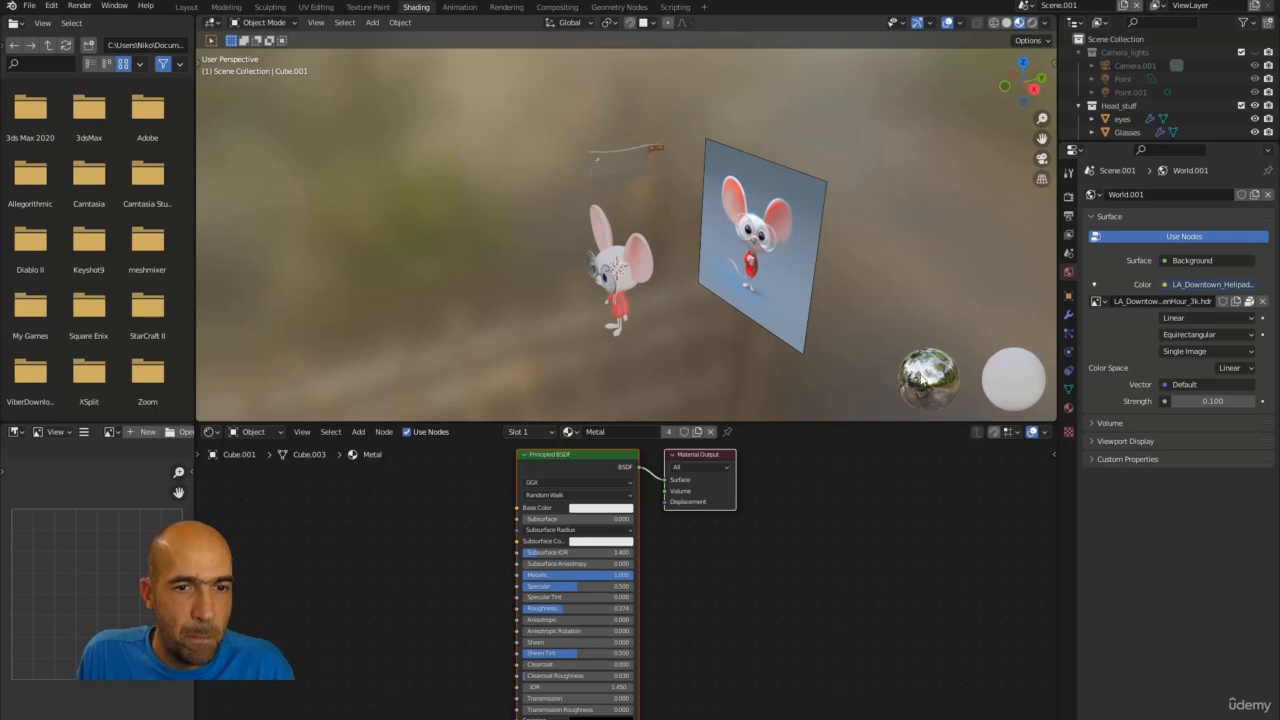
{"action": "mouse_move", "coordinate": [931, 383]}
{"action": "middle_mouse_down"}
{"action": "mouse_move", "coordinate": [869, 291]}
{"action": "mouse_move", "coordinate": [670, 300]}
{"action": "mouse_move", "coordinate": [558, 324]}
{"action": "mouse_move", "coordinate": [621, 278]}
{"action": "mouse_move", "coordinate": [853, 285]}
{"action": "mouse_move", "coordinate": [777, 281]}
{"action": "mouse_move", "coordinate": [721, 199]}
{"action": "mouse_move", "coordinate": [860, 110]}
{"action": "middle_mouse_up"}
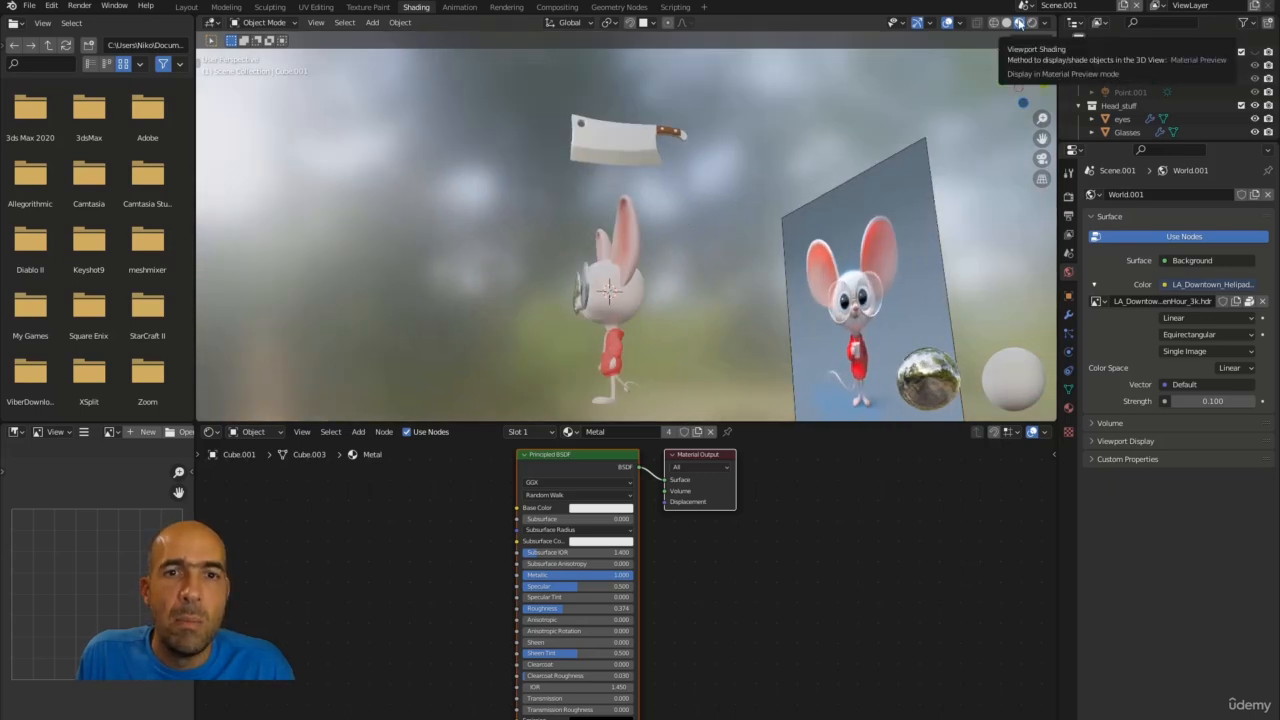
Set the viewport to Rendered shading and enable the Camera_lights collection to light the cleaver.
{"action": "left_click", "coordinate": [1033, 23]}
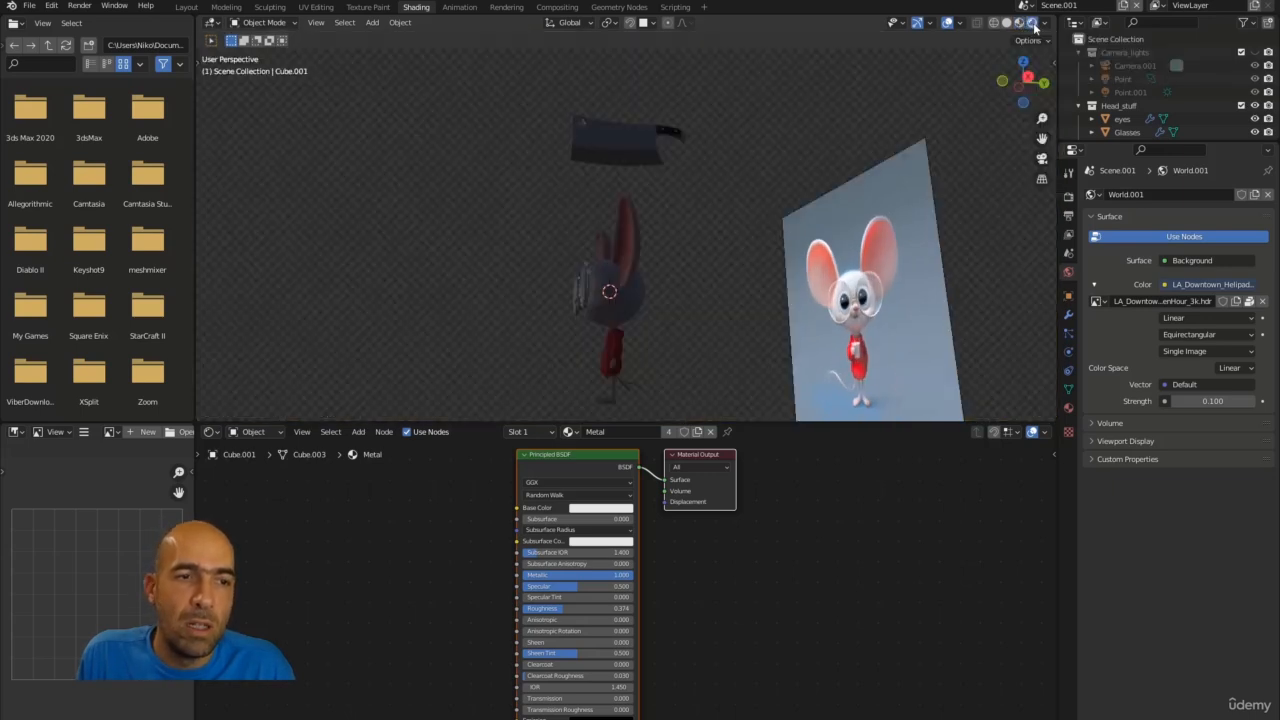
{"action": "left_click", "coordinate": [1241, 53]}
{"action": "middle_click_drag", "start_coordinate": [720, 190], "coordinate": [940, 206]}
{"action": "scroll", "coordinate": [868, 157], "scroll_direction": "up", "scroll_amount": 7}
{"action": "middle_click_drag", "start_coordinate": [866, 157], "coordinate": [830, 242], "text": "shift"}
{"action": "left_click", "coordinate": [705, 178]}
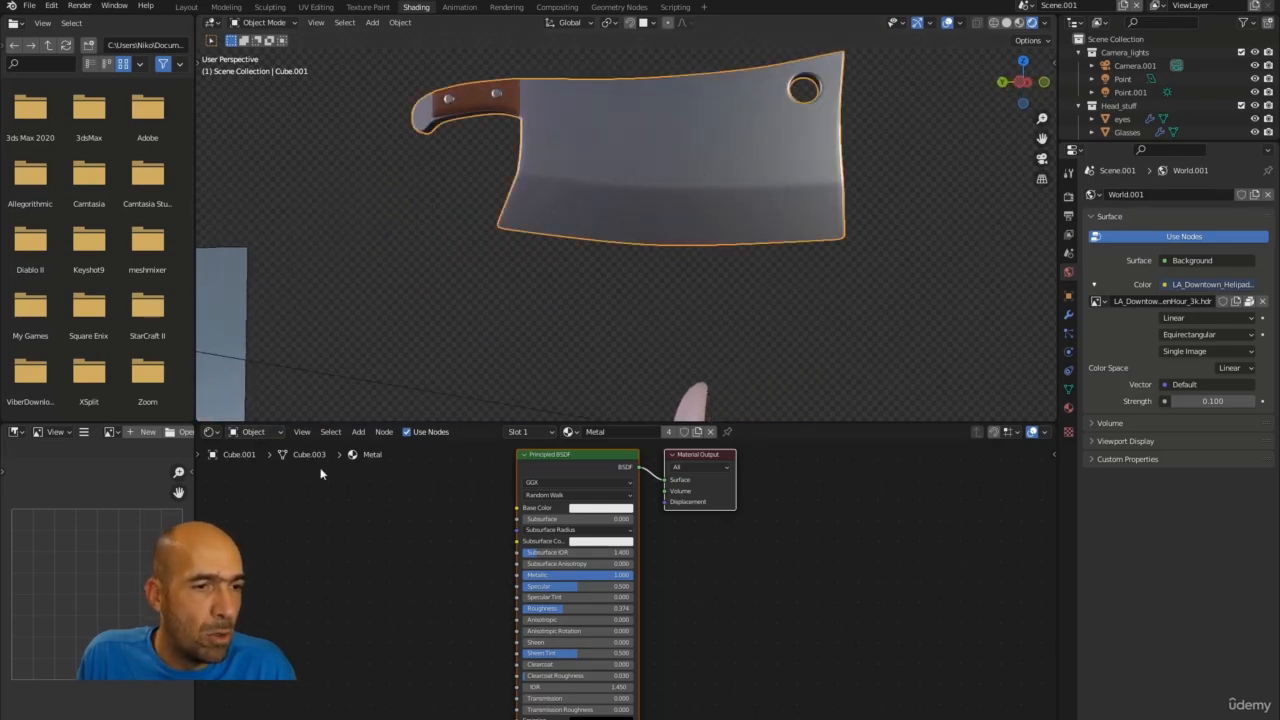
Set the roughness on the Metal material's Principled BSDF node to 0.369.
{"action": "scroll", "coordinate": [500, 500], "scroll_direction": "down", "scroll_amount": 3}
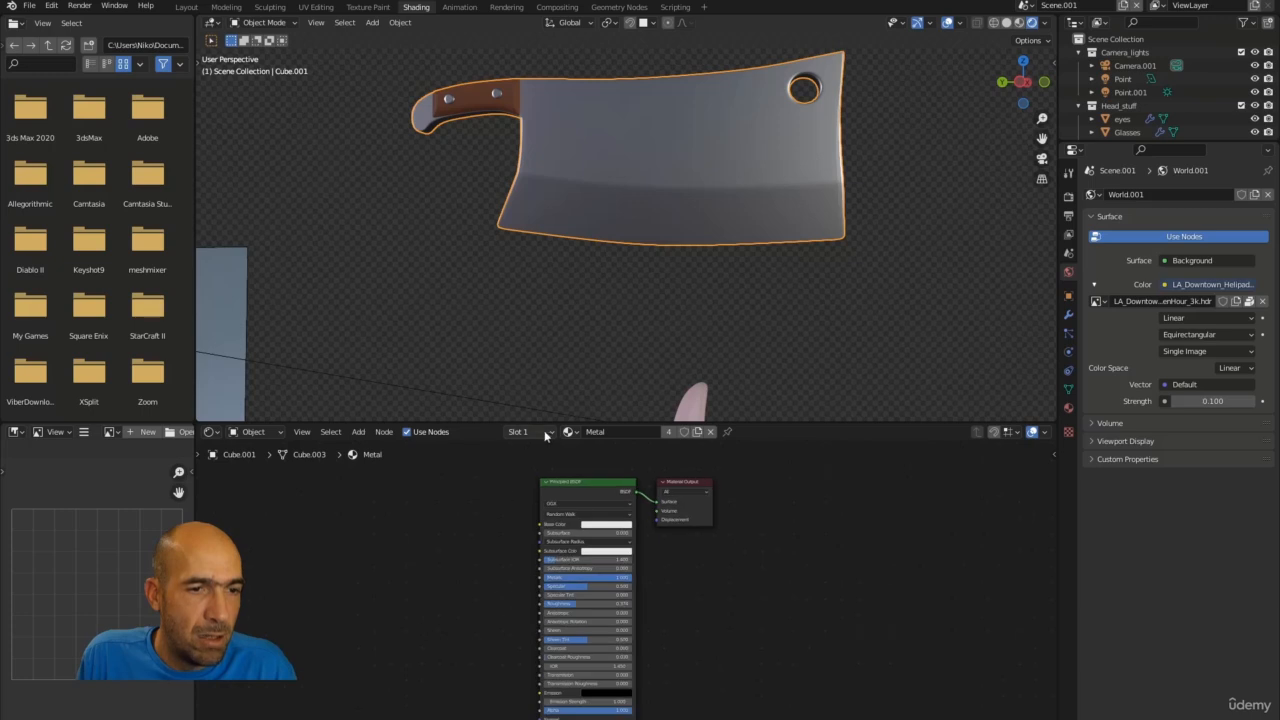
{"action": "scroll", "coordinate": [514, 546], "scroll_direction": "up", "scroll_amount": 3}
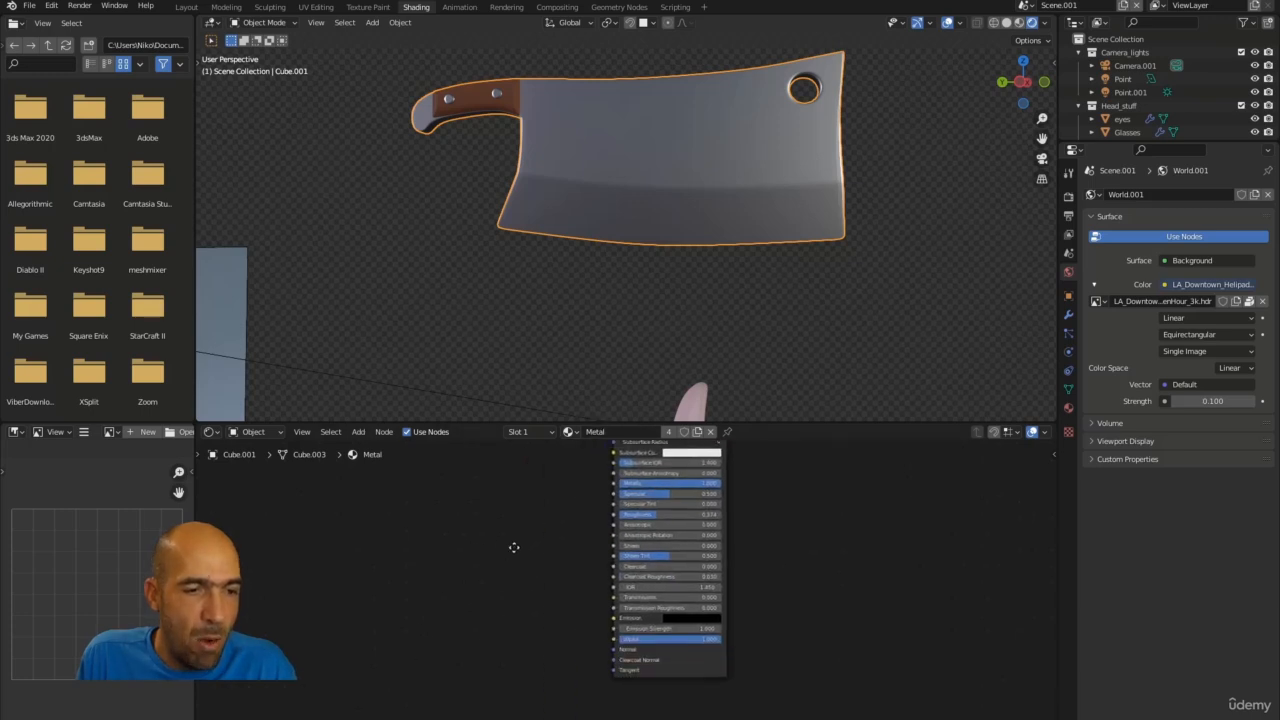
{"action": "middle_click_drag", "start_coordinate": [562, 524], "coordinate": [622, 619]}
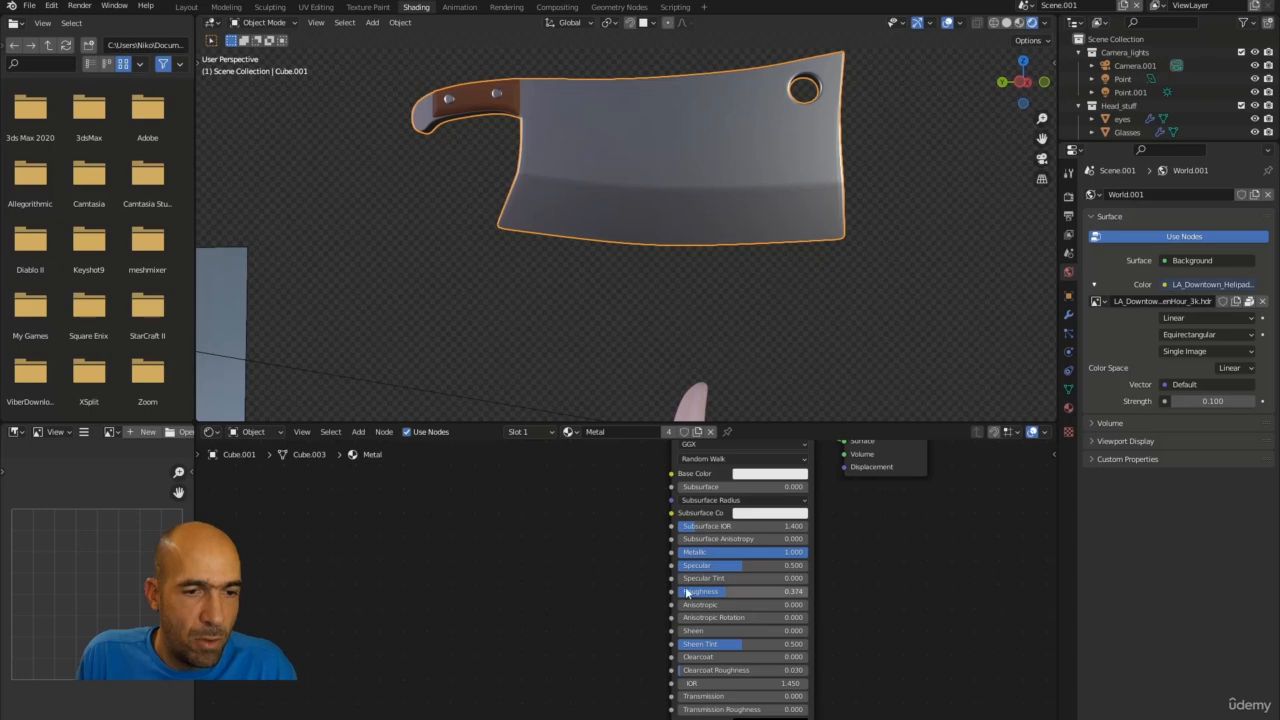
{"action": "middle_click_drag", "start_coordinate": [614, 580], "coordinate": [606, 609]}
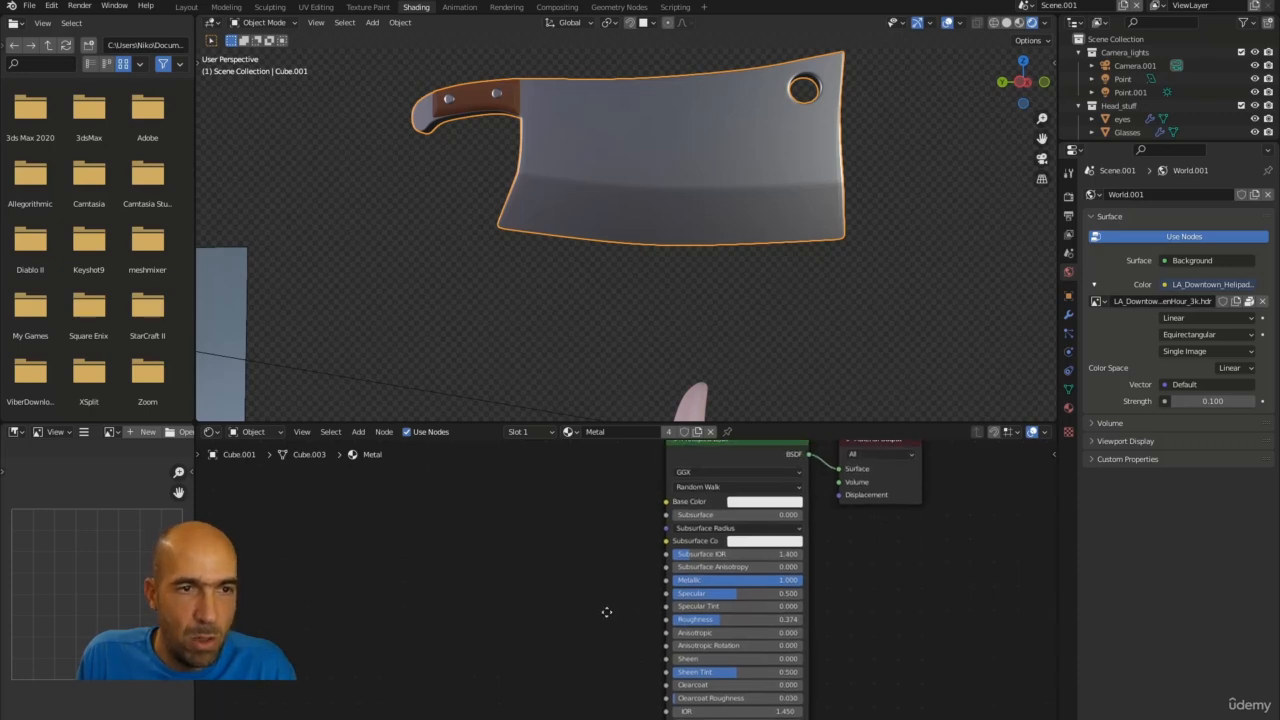
{"action": "mouse_move", "coordinate": [705, 621]}
{"action": "left_mouse_down"}
{"action": "mouse_move", "coordinate": [684, 621]}
{"action": "mouse_move", "coordinate": [720, 620]}
{"action": "left_mouse_up"}
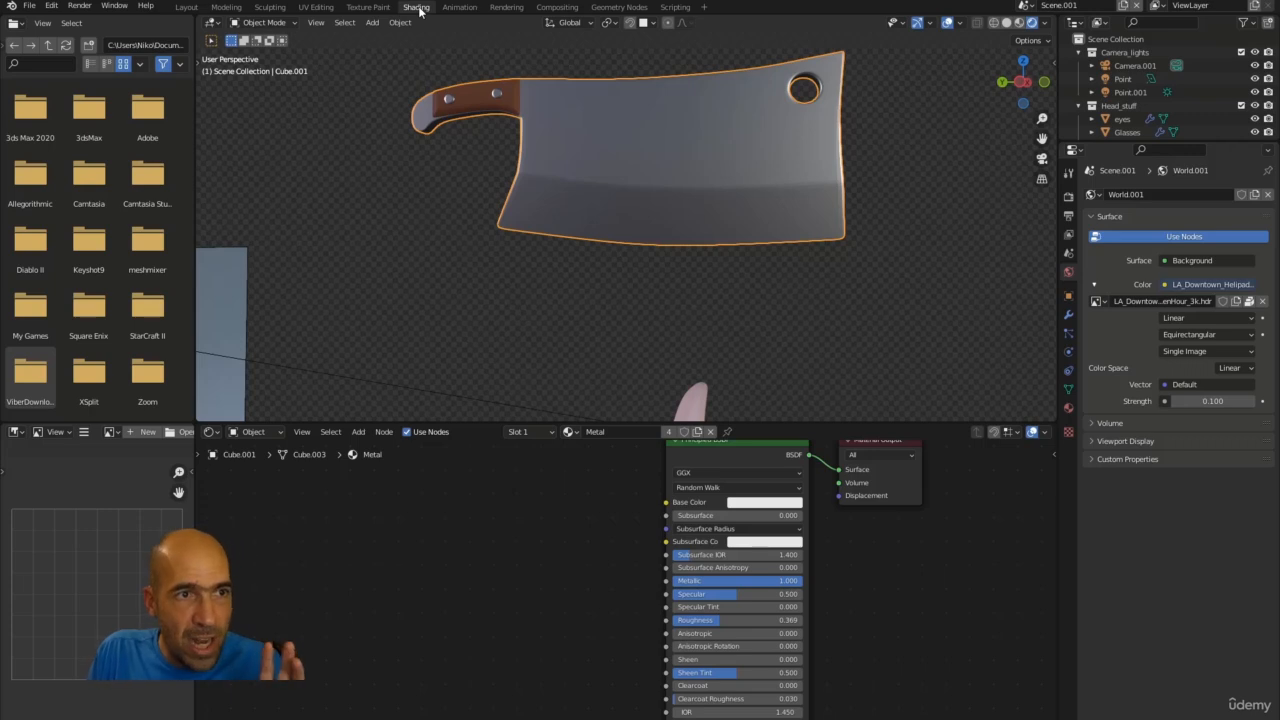
{"action": "scroll", "coordinate": [551, 541], "scroll_direction": "down", "scroll_amount": 1}
{"action": "scroll", "coordinate": [590, 412], "scroll_direction": "down", "scroll_amount": 1}
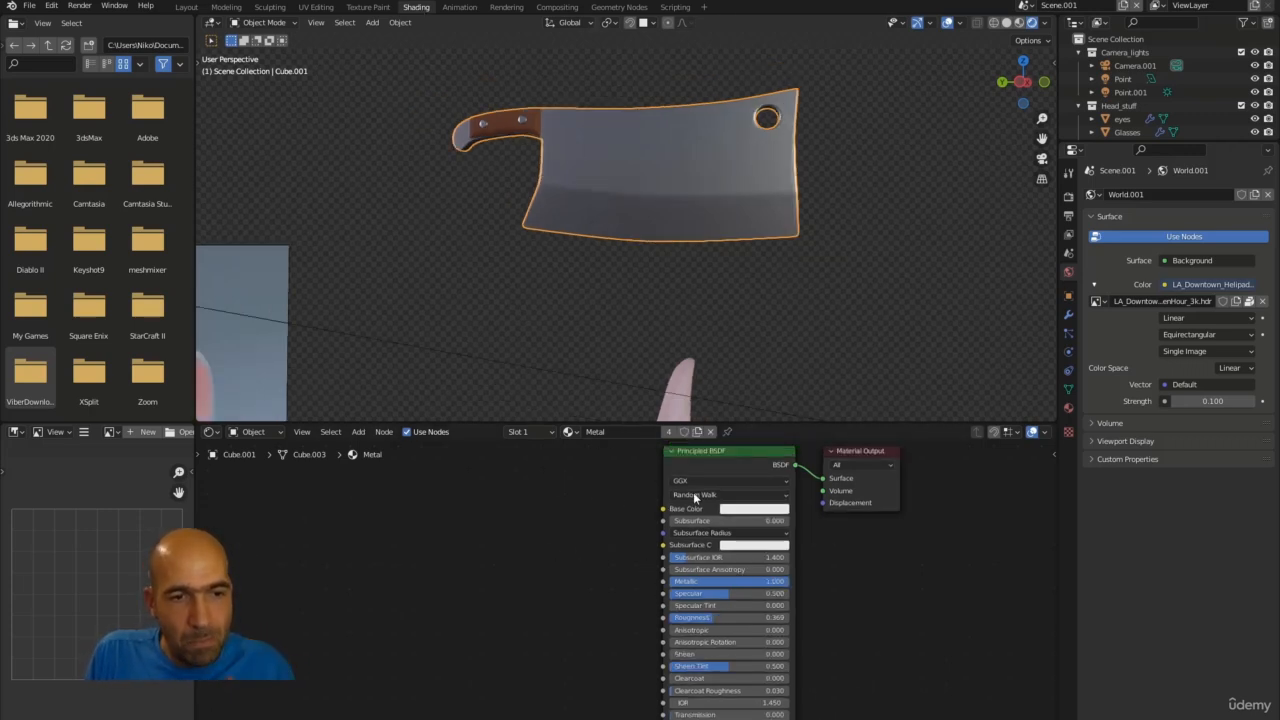
{"action": "middle_click_drag", "start_coordinate": [891, 553], "coordinate": [889, 598]}
{"action": "scroll", "coordinate": [902, 572], "scroll_direction": "down", "scroll_amount": 1}
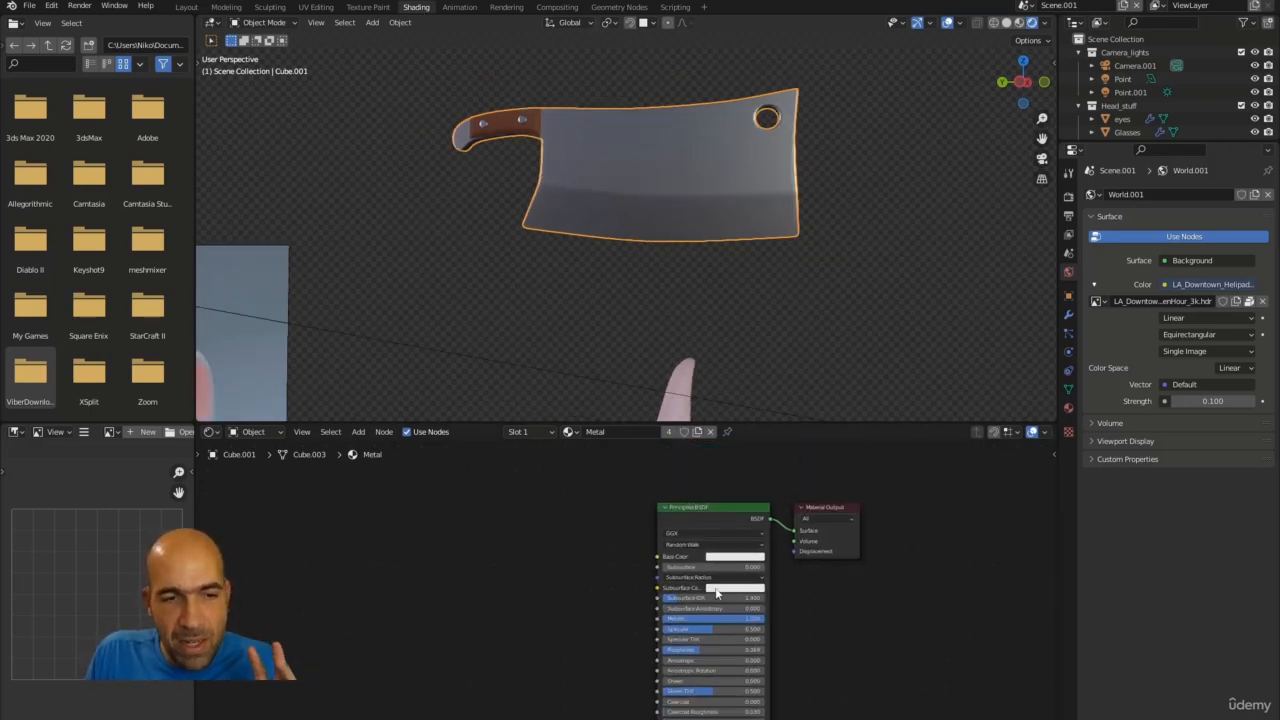
Add an Image Texture node to the Metal material and place it beside the Principled BSDF node.
{"action": "scroll", "coordinate": [807, 636], "scroll_direction": "up", "scroll_amount": 1}
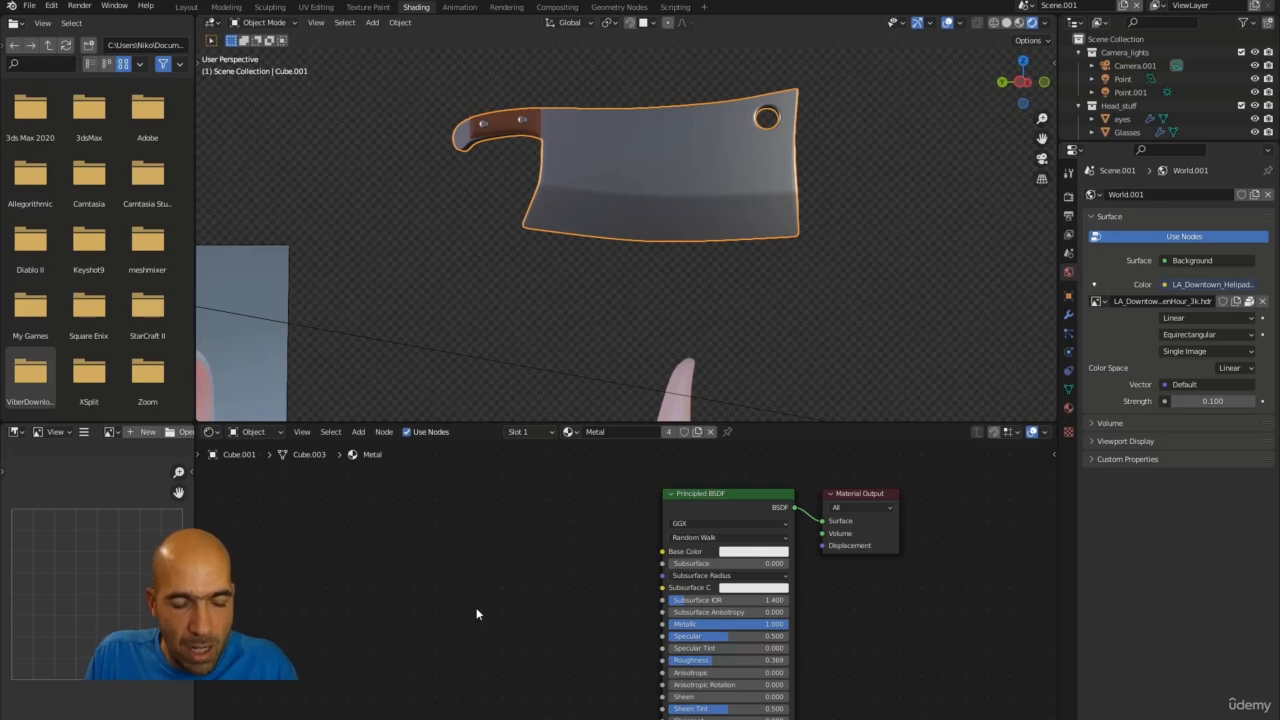
{"action": "key", "text": "shift+a"}
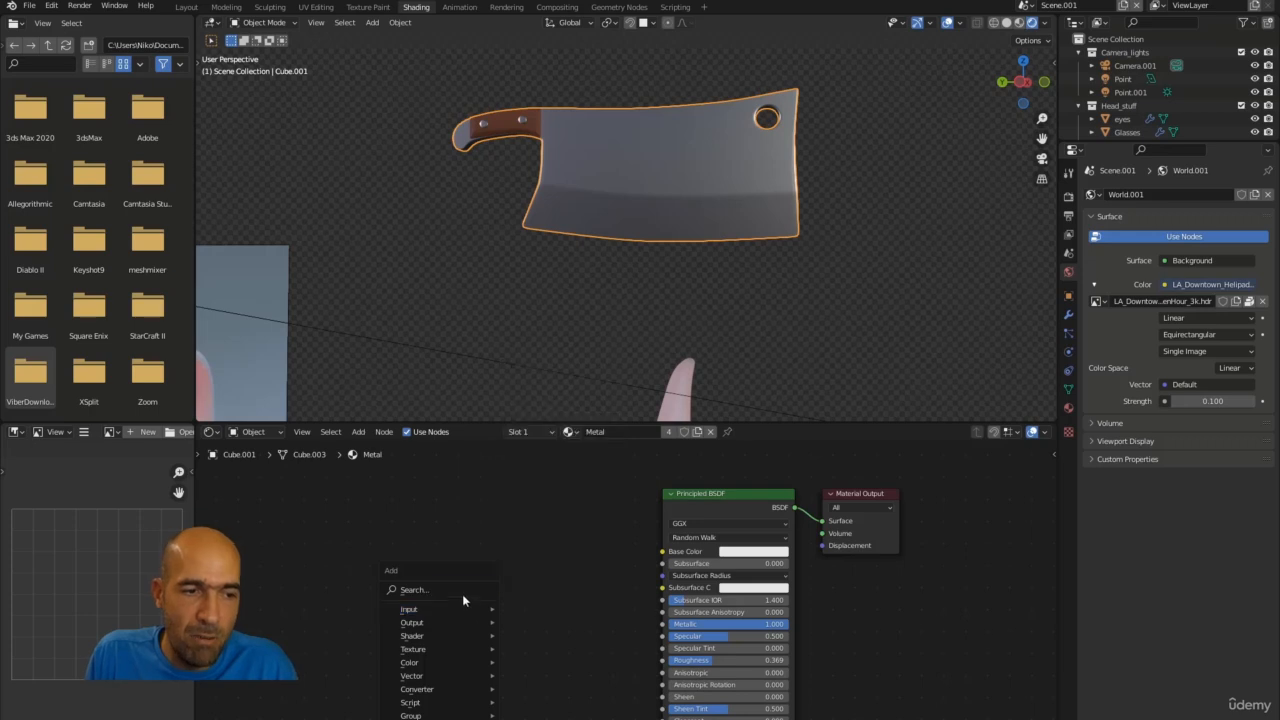
{"action": "left_click", "coordinate": [463, 592]}
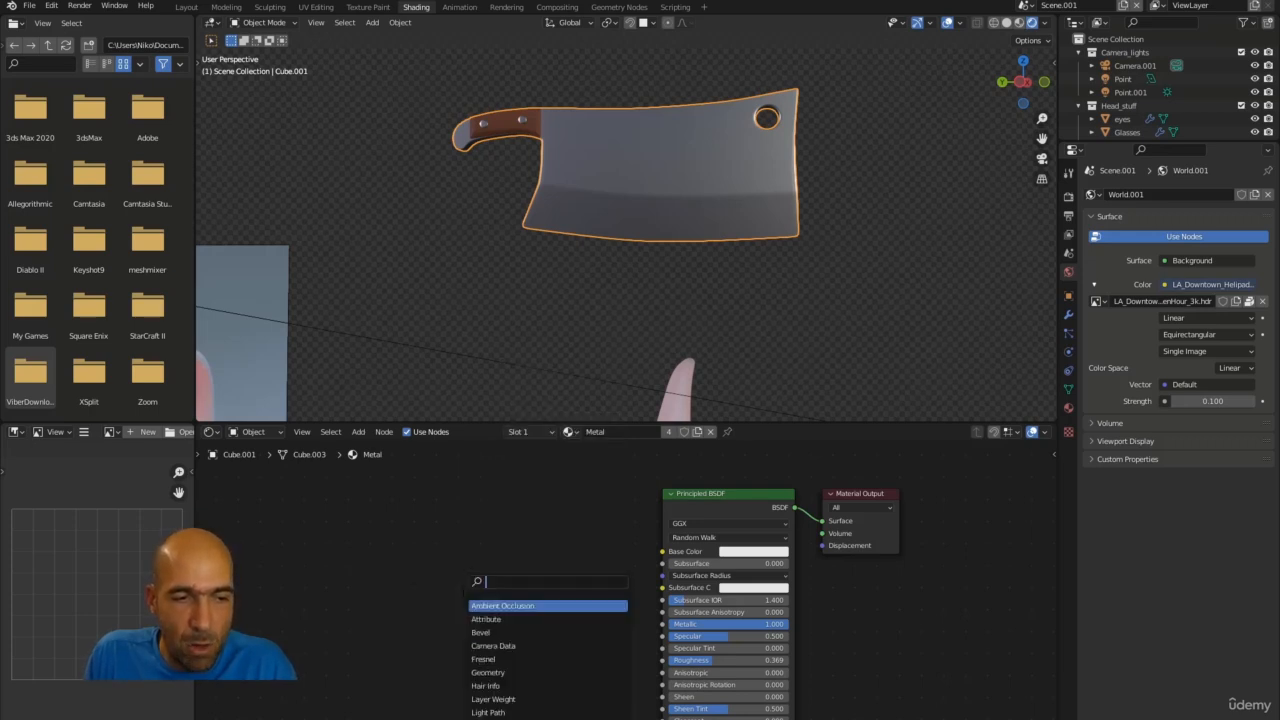
{"action": "type", "text": "textu"}
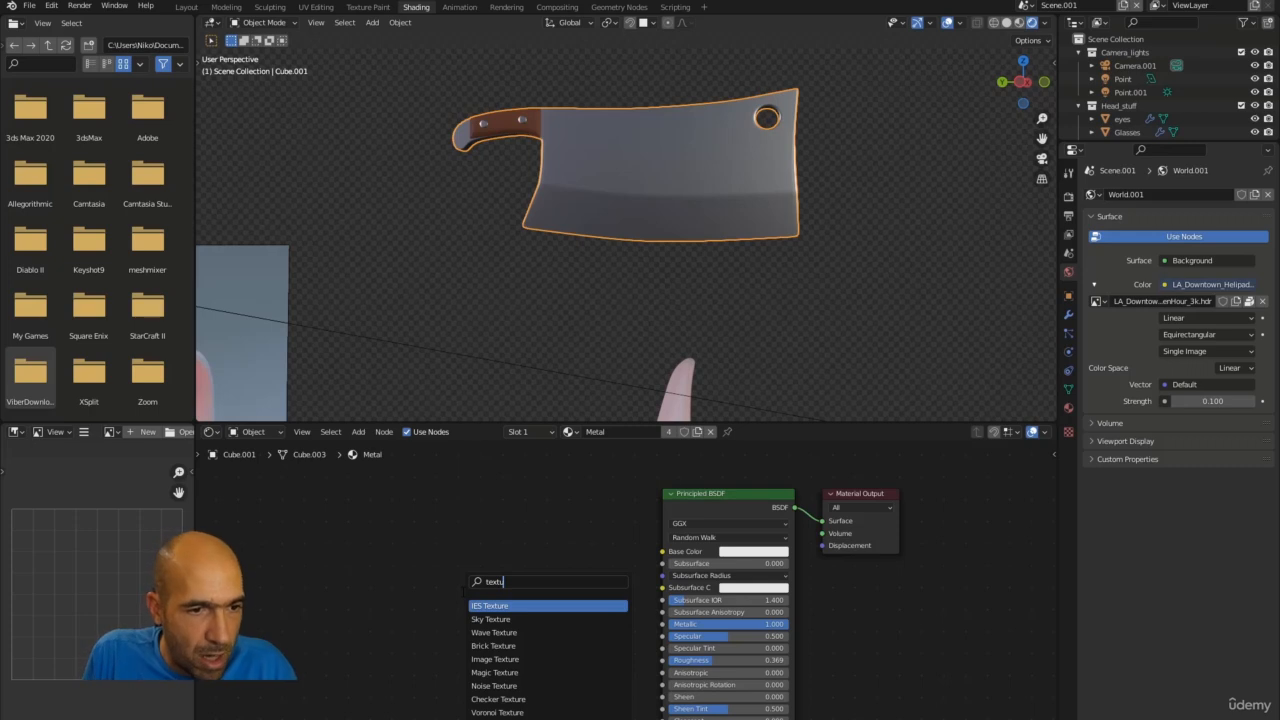
{"action": "left_click", "coordinate": [516, 660]}
{"action": "left_click", "coordinate": [508, 616]}
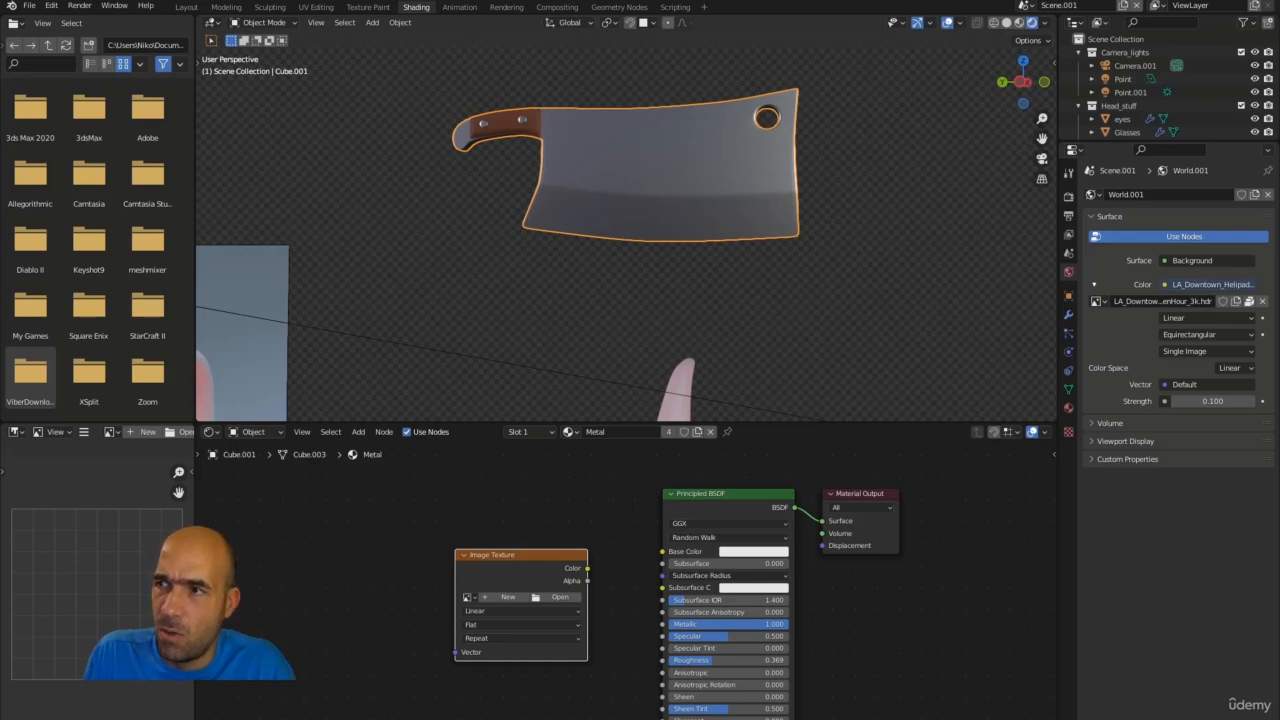
{"action": "left_click", "coordinate": [555, 597]}
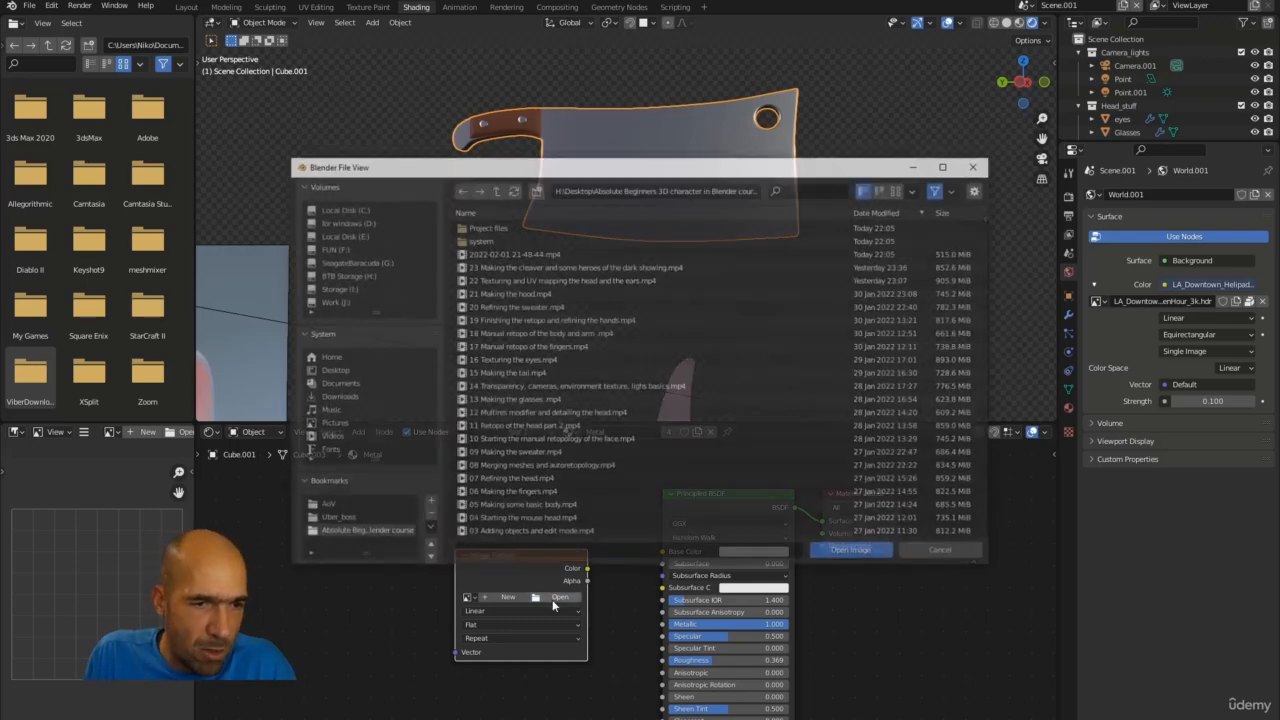
{"action": "double_click", "coordinate": [490, 227]}
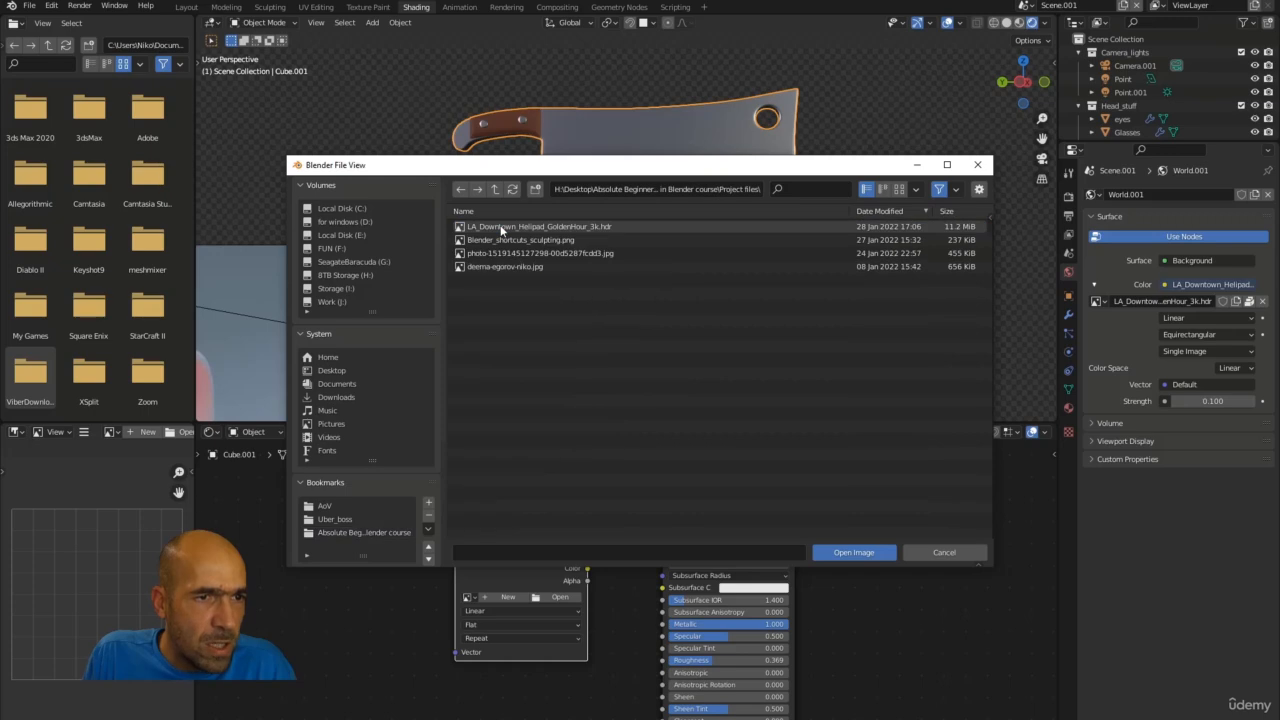
{"action": "left_click", "coordinate": [540, 254]}
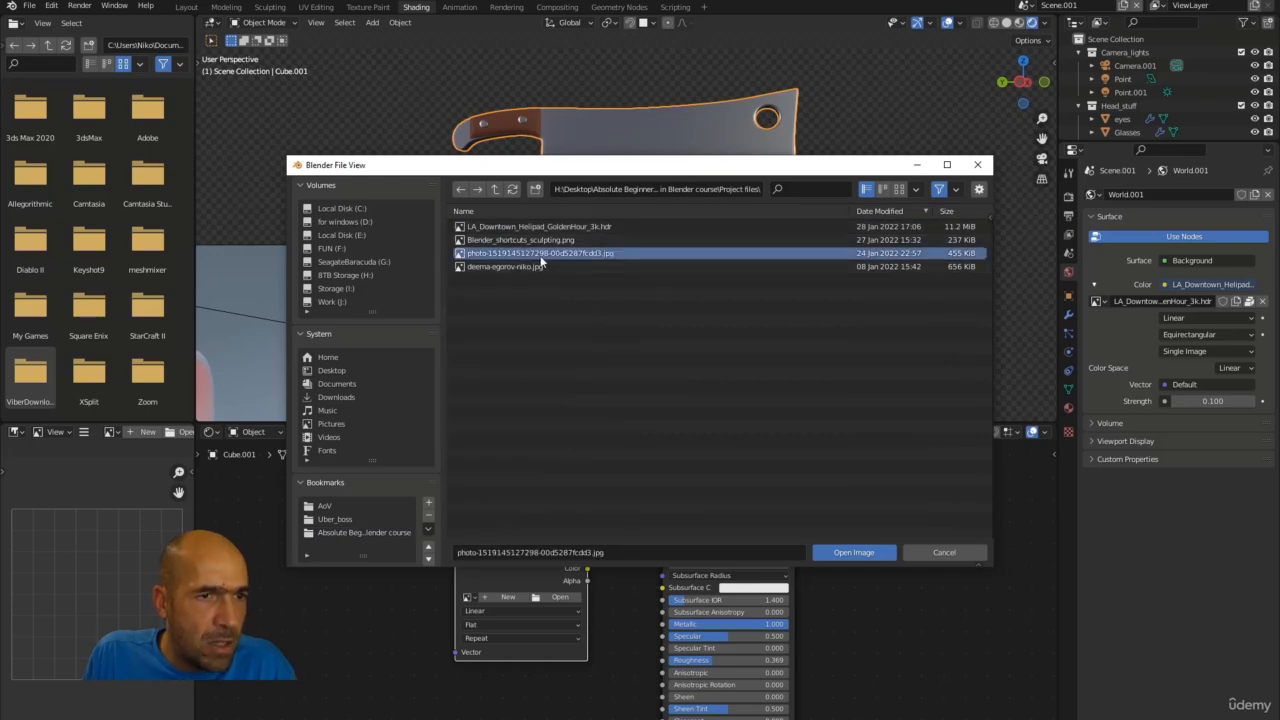
{"action": "double_click", "coordinate": [591, 256]}
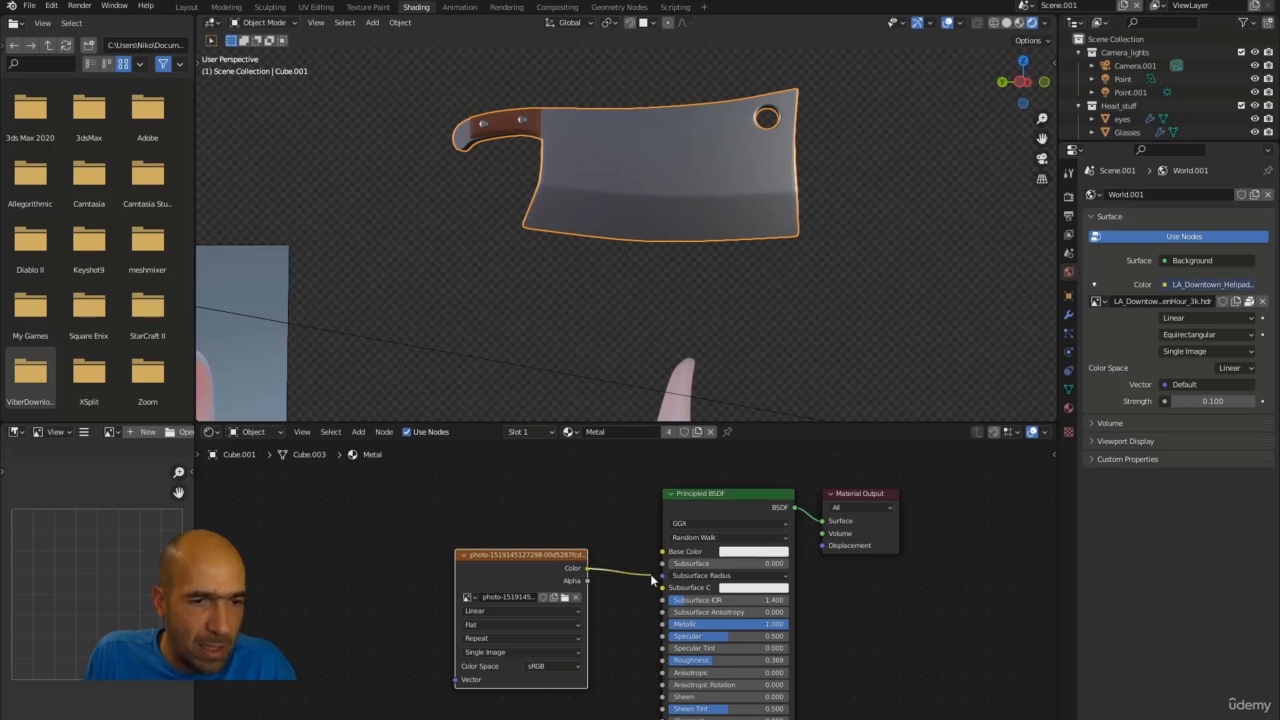
Connect the image texture's Color output to the Principled BSDF's Roughness input and move the texture node farther from the shader.
{"action": "left_click_drag", "start_coordinate": [651, 578], "coordinate": [664, 664]}
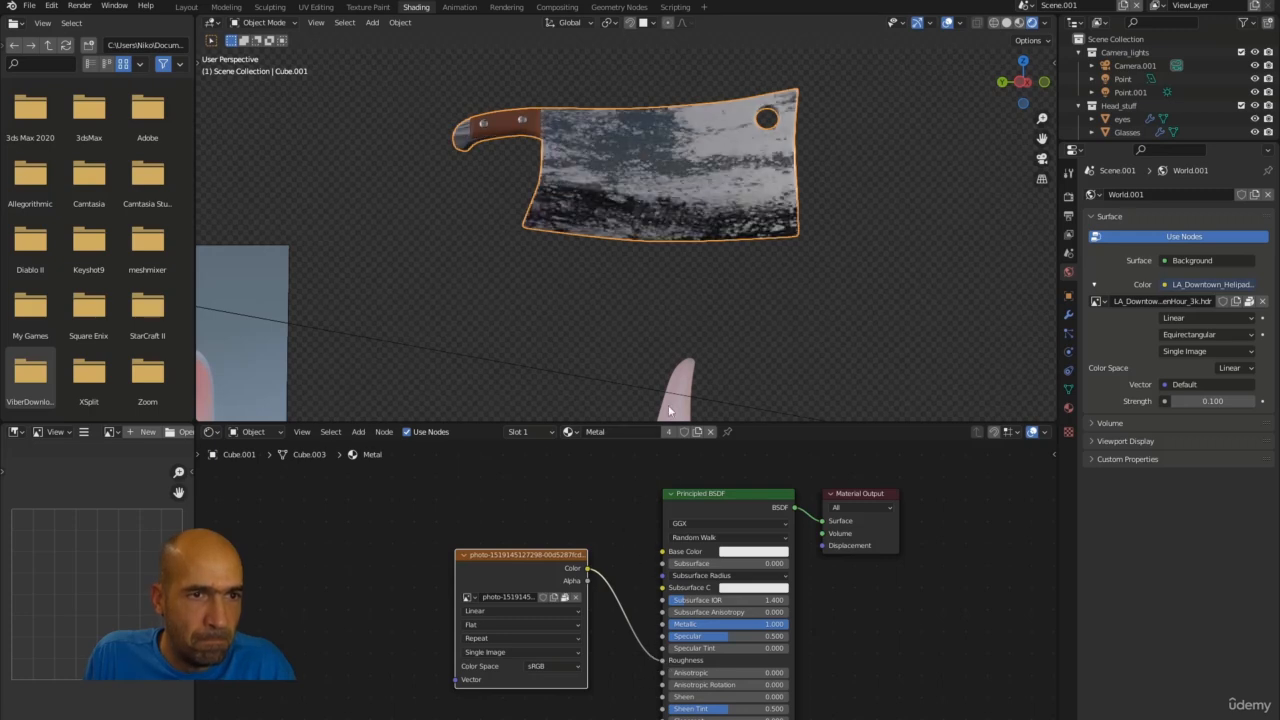
{"action": "middle_click_drag", "start_coordinate": [670, 411], "coordinate": [722, 441]}
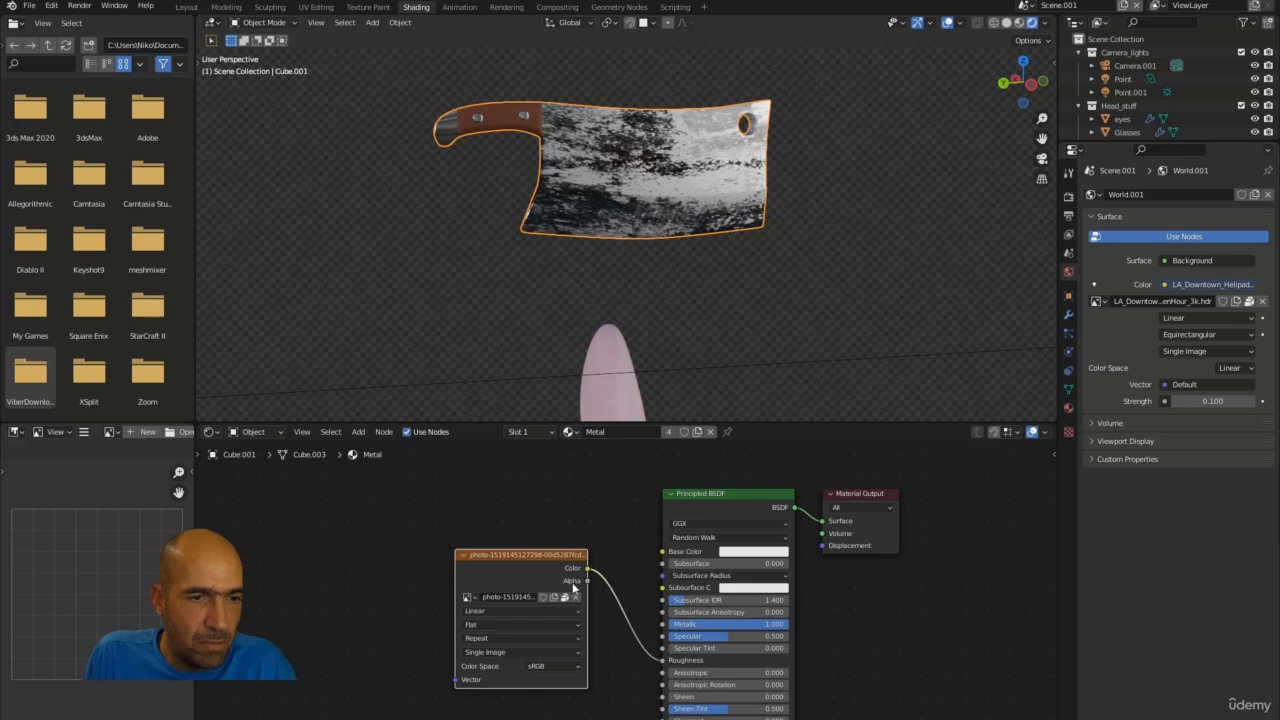
{"action": "left_click_drag", "start_coordinate": [540, 557], "coordinate": [456, 540]}
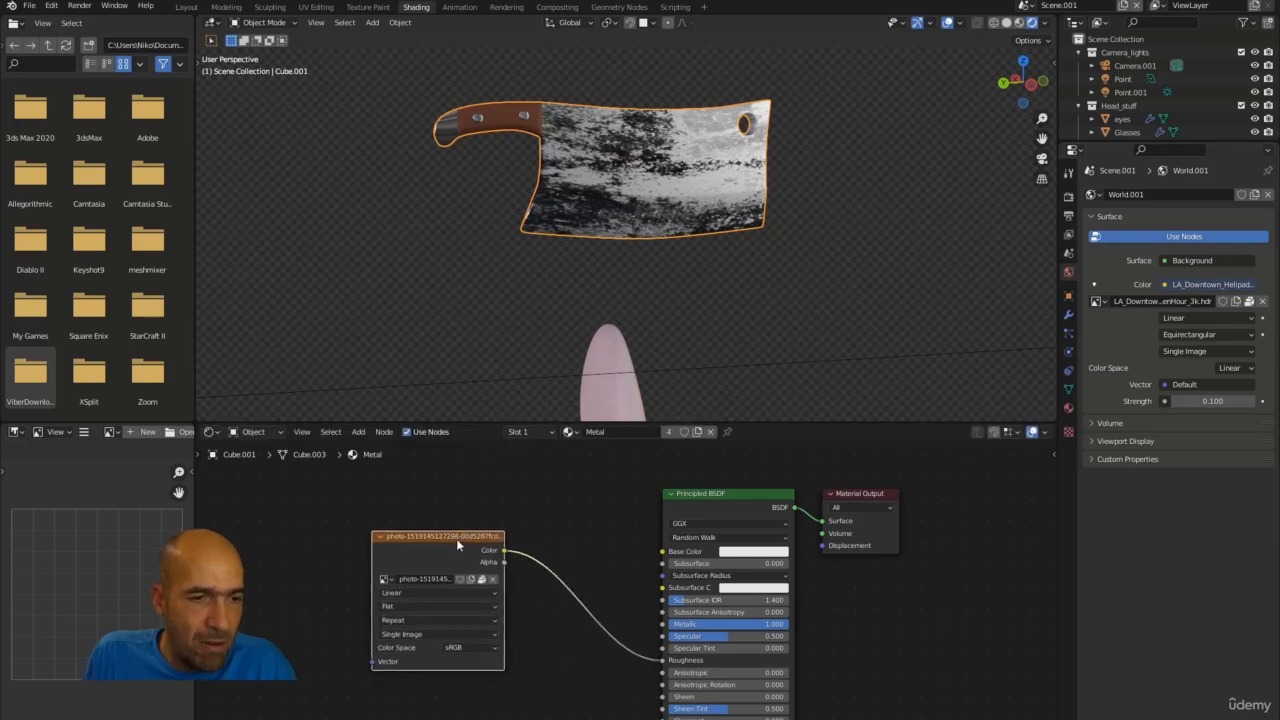
{"action": "middle_click_drag", "start_coordinate": [528, 632], "coordinate": [531, 600]}
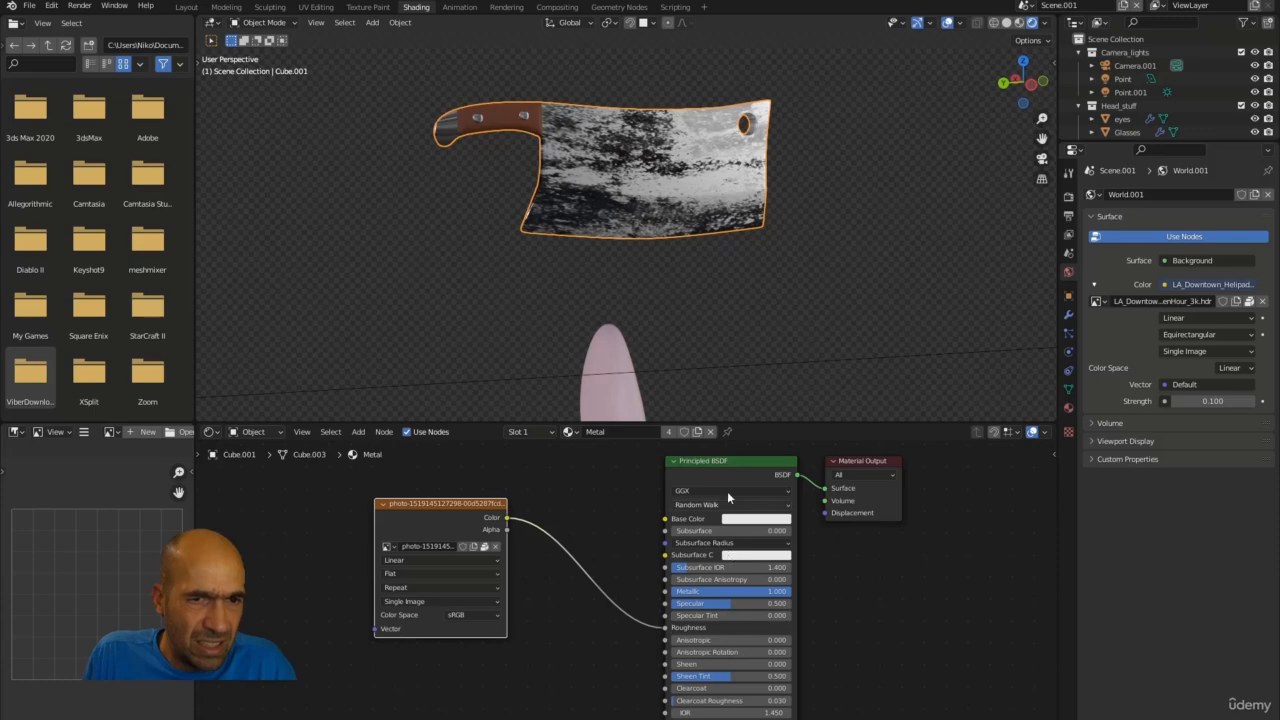
{"action": "middle_click_drag", "start_coordinate": [782, 315], "coordinate": [702, 294]}
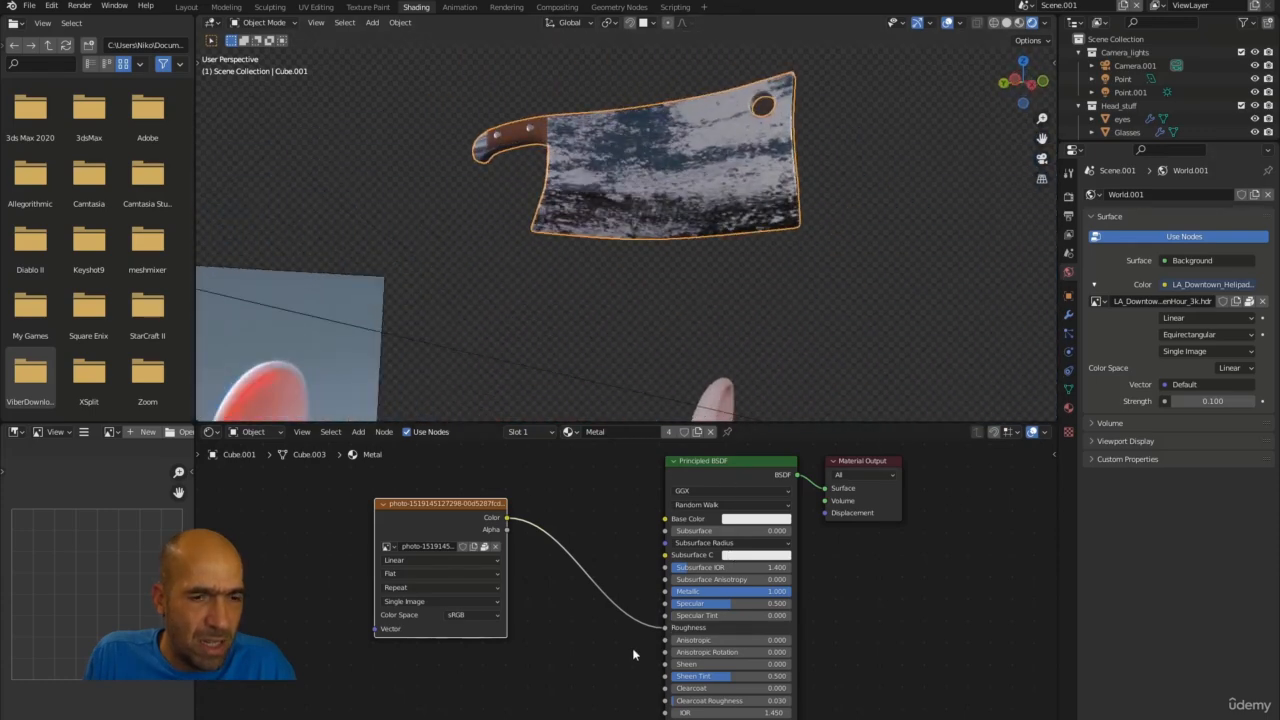
Also connect the image texture's Color output to the Principled BSDF's Specular input.
{"action": "scroll", "coordinate": [632, 655], "scroll_direction": "down", "scroll_amount": 1}
{"action": "scroll", "coordinate": [628, 665], "scroll_direction": "up", "scroll_amount": 1}
{"action": "middle_click_drag", "start_coordinate": [615, 679], "coordinate": [609, 612]}
{"action": "scroll", "coordinate": [610, 613], "scroll_direction": "down", "scroll_amount": 1}
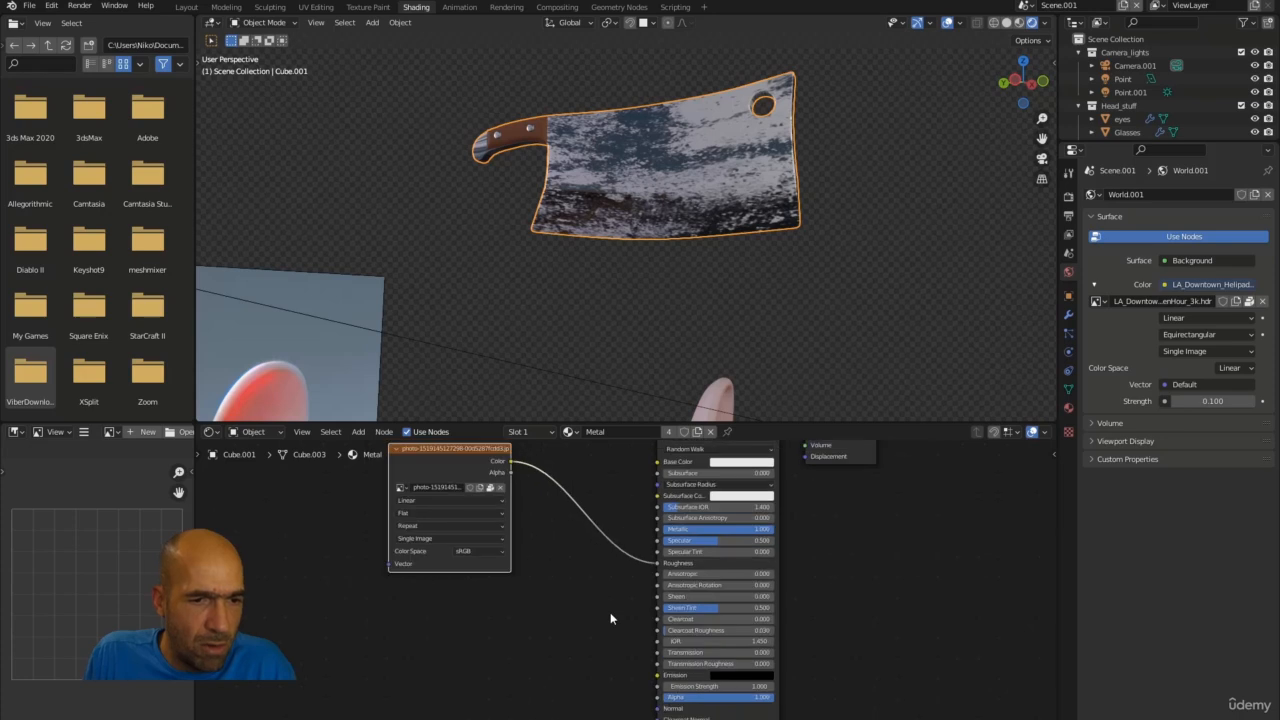
{"action": "scroll", "coordinate": [610, 612], "scroll_direction": "up", "scroll_amount": 1}
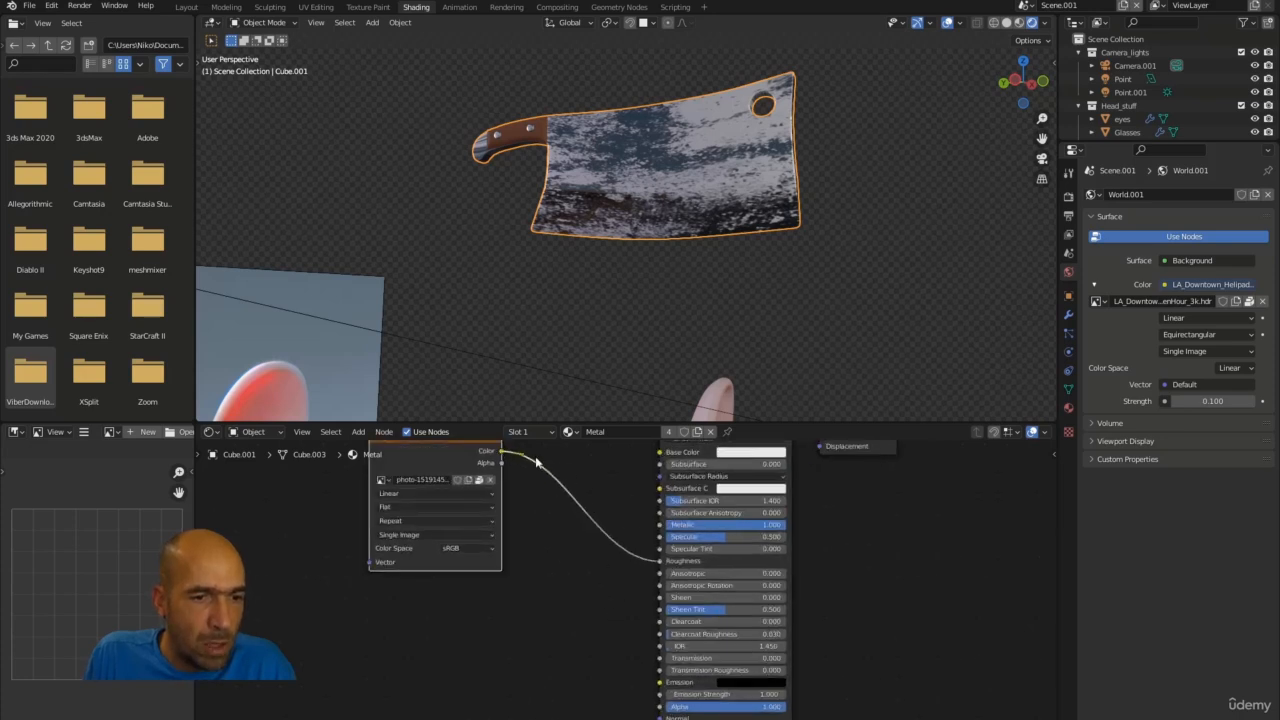
{"action": "left_click_drag", "start_coordinate": [637, 524], "coordinate": [659, 537]}
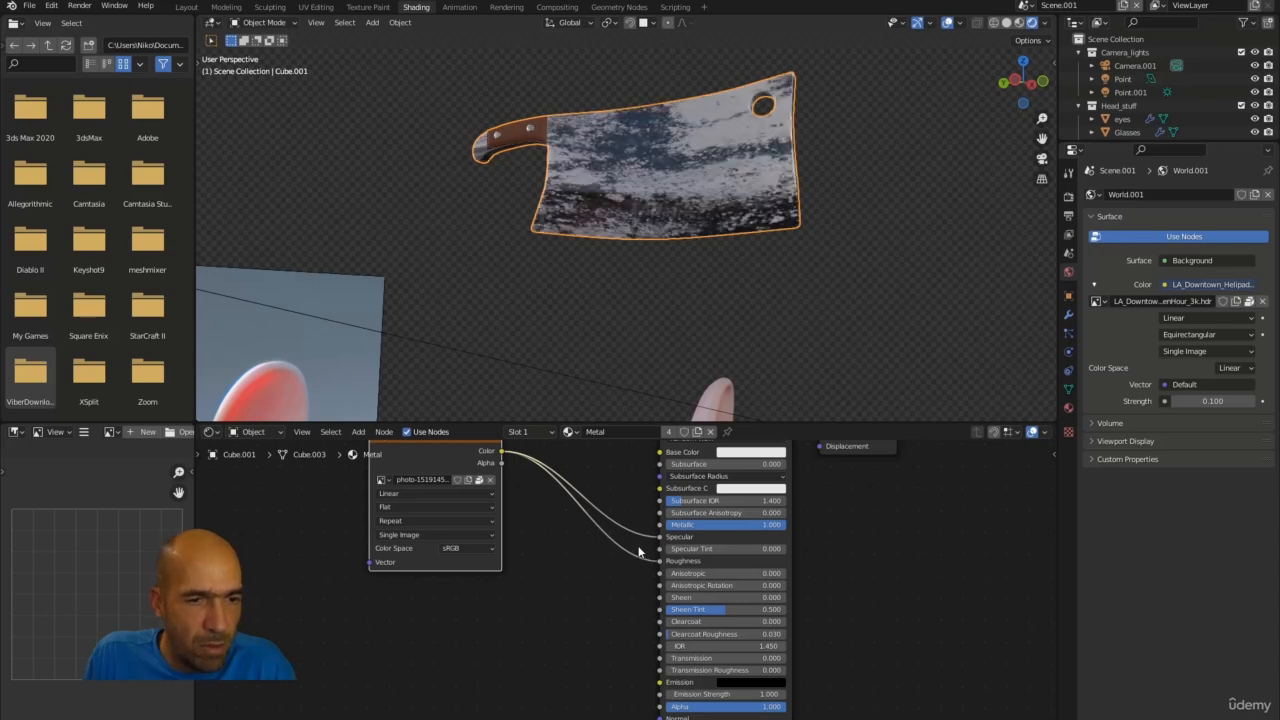
{"action": "middle_click_drag", "start_coordinate": [638, 551], "coordinate": [606, 591]}
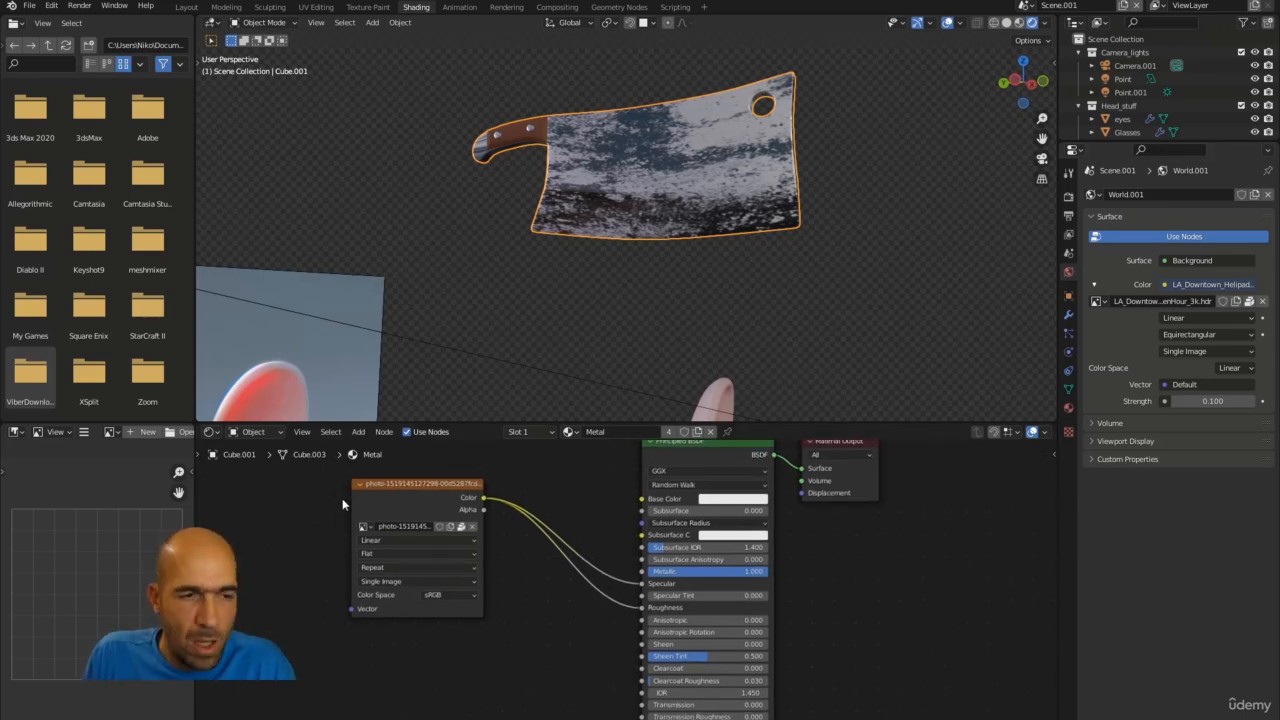
Cut the link between the image texture and Roughness, and inspect the blade with only Specular driven by the texture.
{"action": "left_click", "coordinate": [200, 455]}
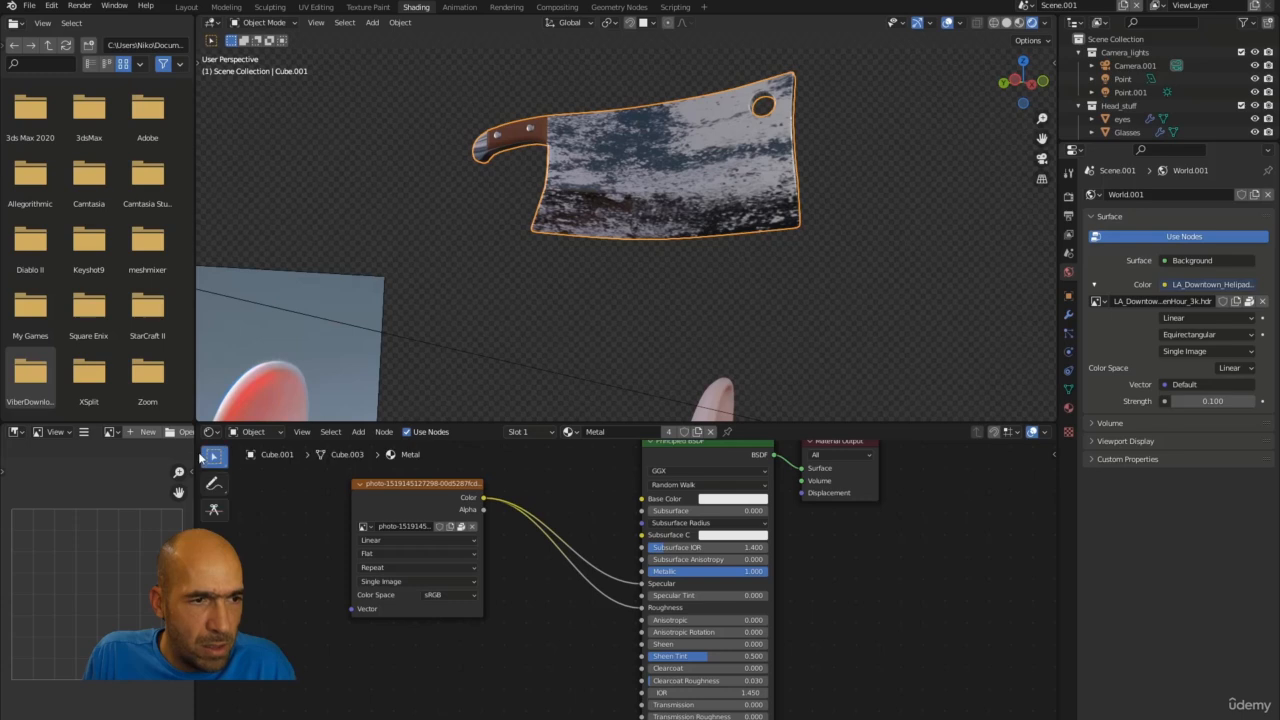
{"action": "left_click", "coordinate": [213, 509]}
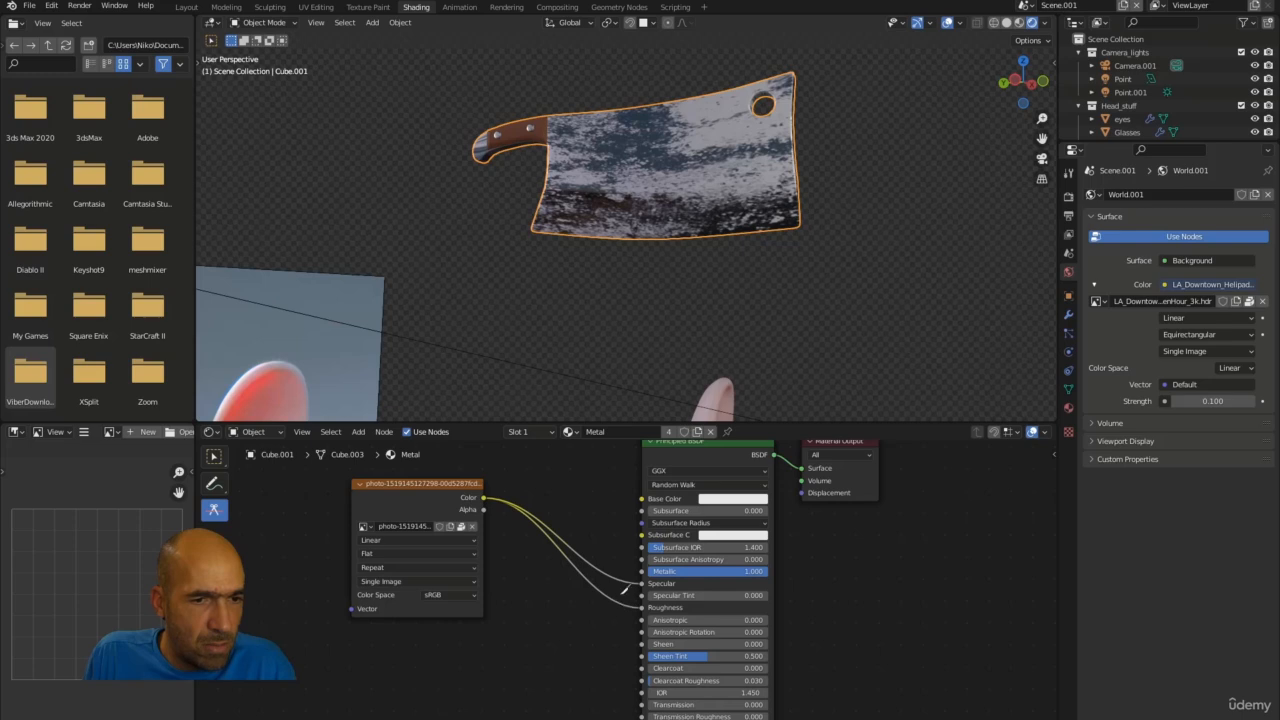
{"action": "left_click_drag", "start_coordinate": [624, 589], "coordinate": [592, 630]}
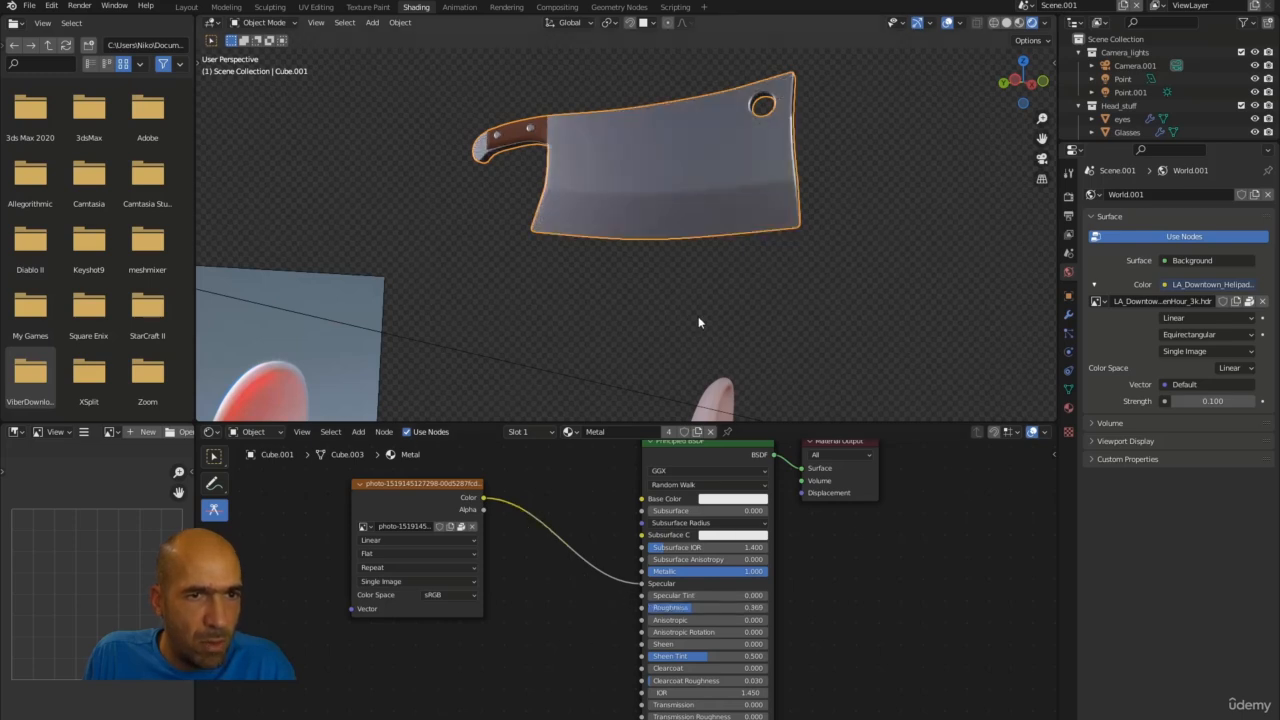
{"action": "mouse_move", "coordinate": [698, 316]}
{"action": "middle_mouse_down"}
{"action": "mouse_move", "coordinate": [714, 336]}
{"action": "mouse_move", "coordinate": [661, 326]}
{"action": "mouse_move", "coordinate": [719, 320]}
{"action": "mouse_move", "coordinate": [726, 334]}
{"action": "middle_mouse_up"}
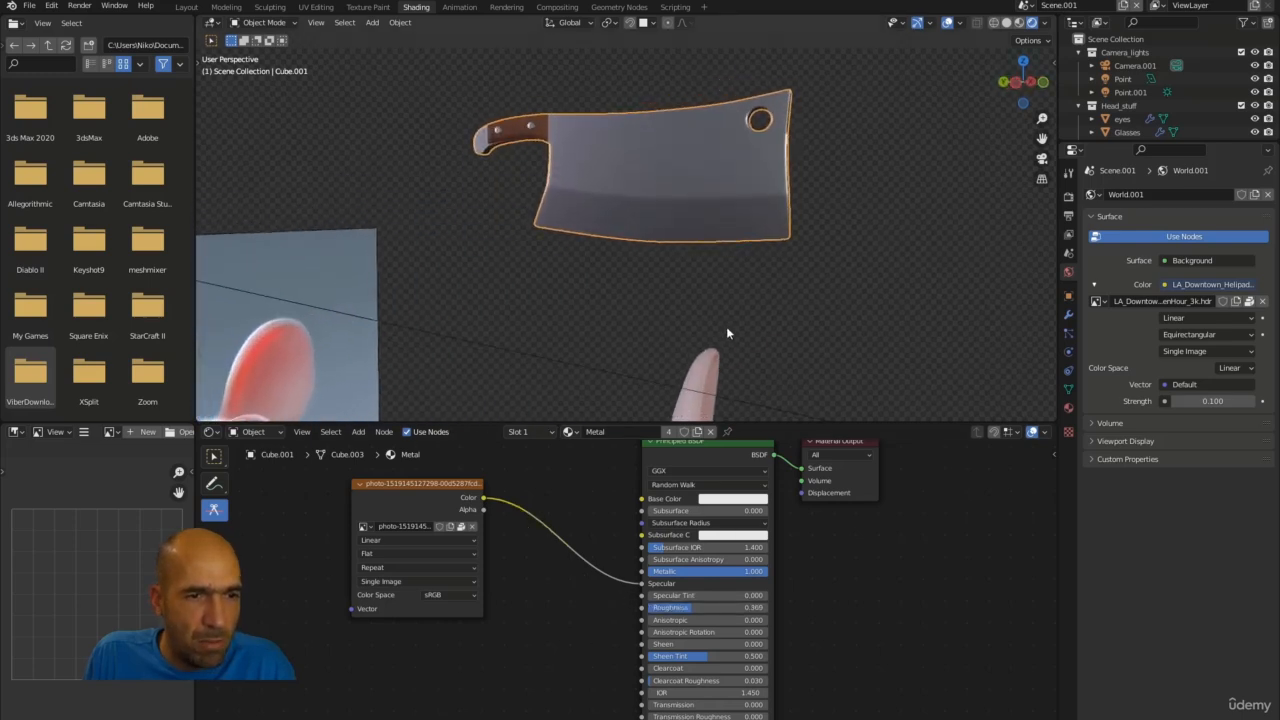
{"action": "scroll", "coordinate": [726, 300], "scroll_direction": "up", "scroll_amount": 4}
{"action": "middle_click_drag", "start_coordinate": [685, 292], "coordinate": [657, 314]}
{"action": "scroll", "coordinate": [688, 308], "scroll_direction": "down", "scroll_amount": 3}
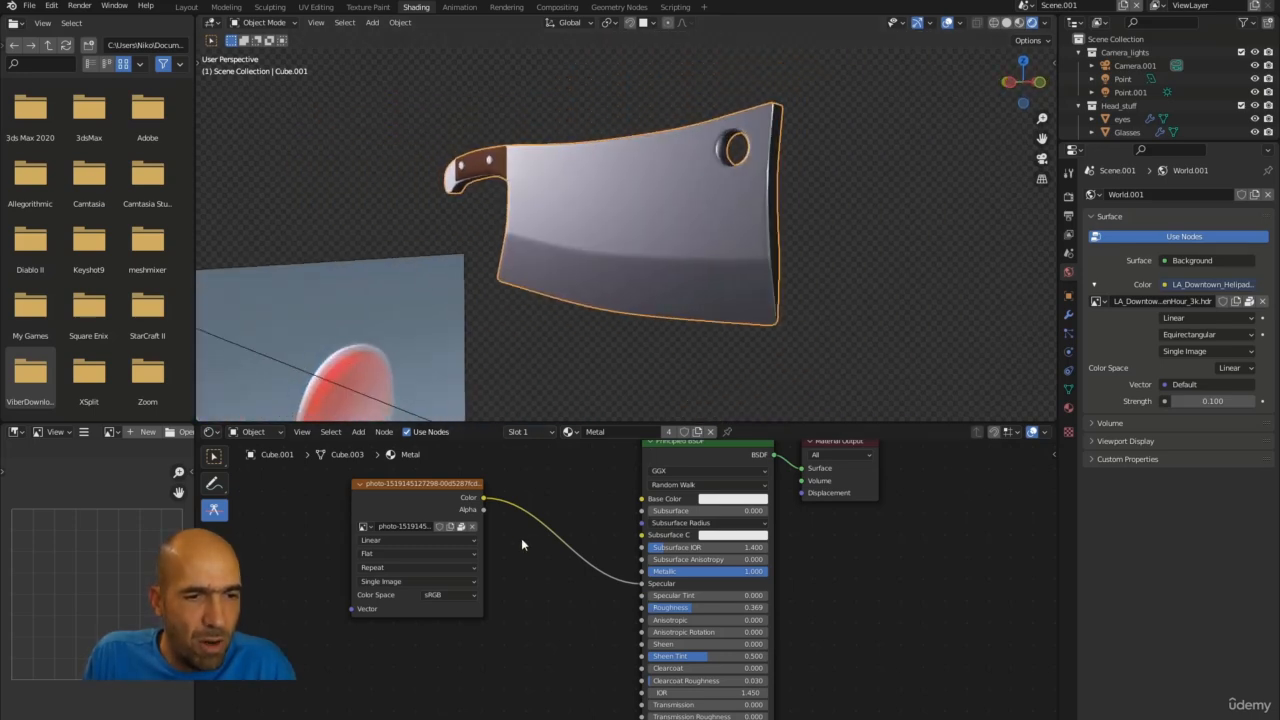
Move the image texture's Color link from Specular to Roughness and return to the node selection tool.
{"action": "mouse_move", "coordinate": [553, 509]}
{"action": "left_mouse_down"}
{"action": "mouse_move", "coordinate": [500, 521]}
{"action": "mouse_move", "coordinate": [584, 550]}
{"action": "mouse_move", "coordinate": [641, 608]}
{"action": "left_mouse_up"}
{"action": "left_click", "coordinate": [214, 458]}
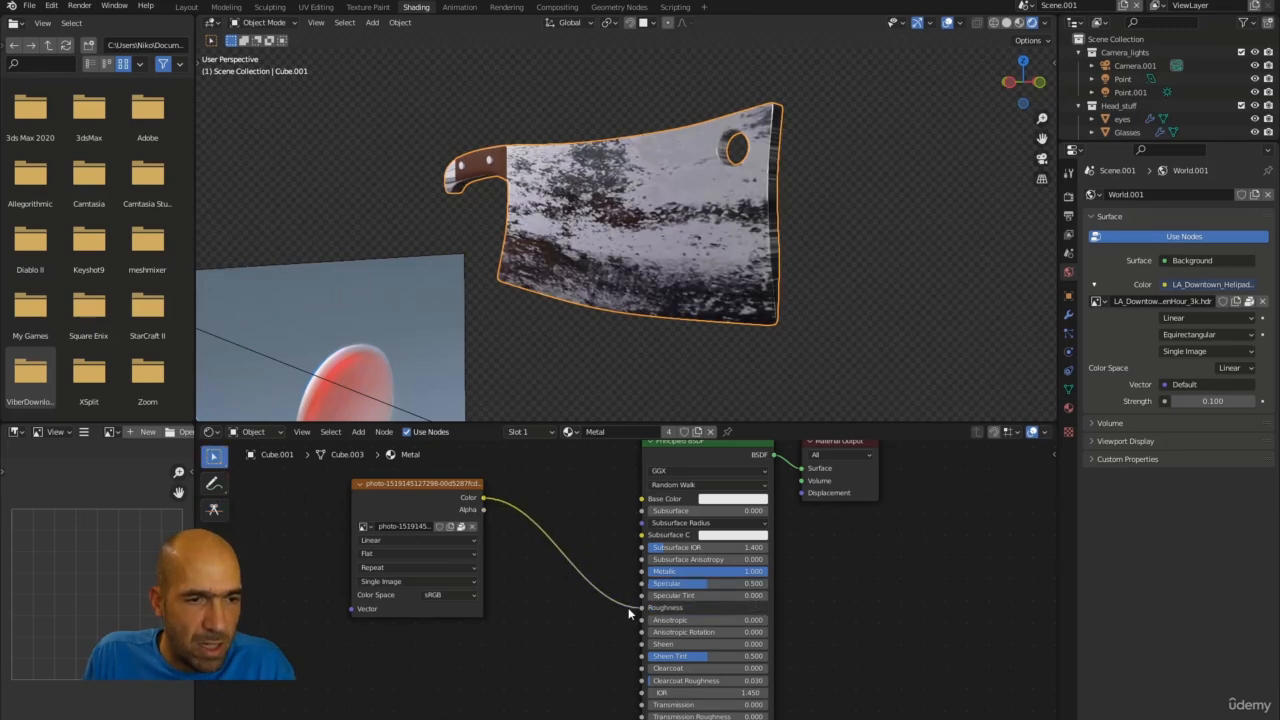
{"action": "middle_click_drag", "start_coordinate": [670, 350], "coordinate": [700, 290]}
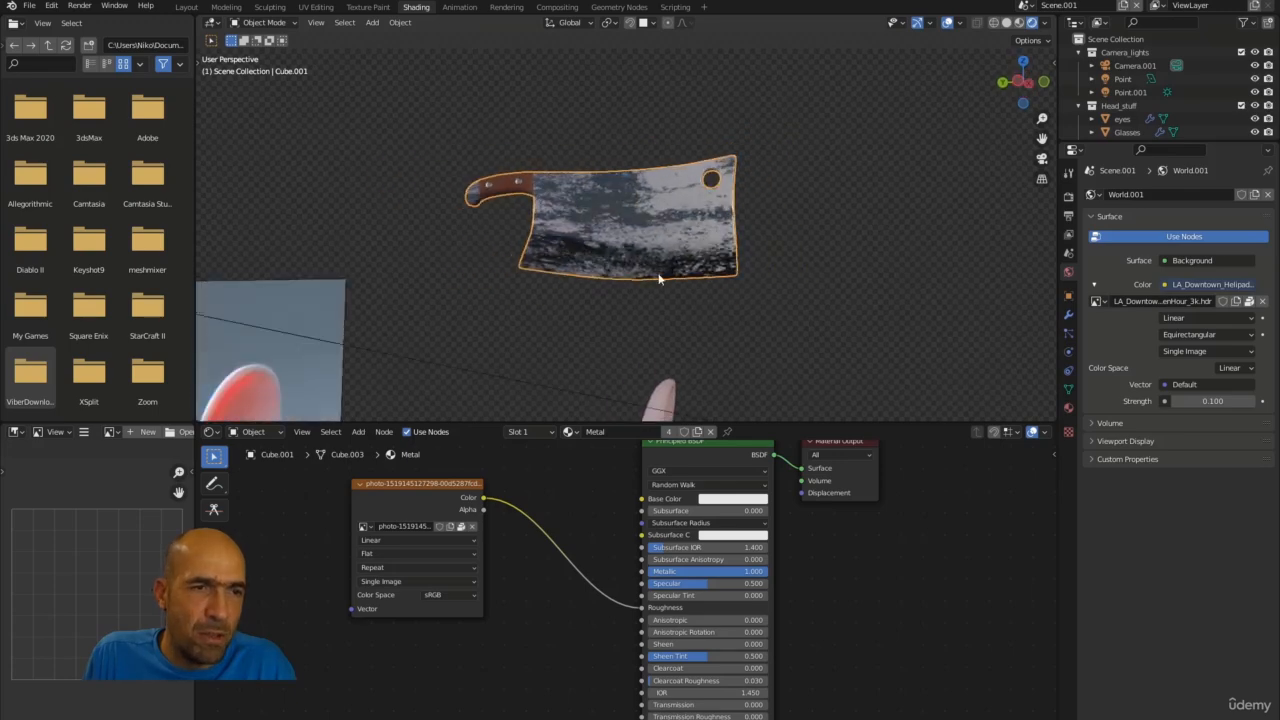
Look for the cleaver in the UV Editing workspace, and examine it from several angles in the Layout workspace.
{"action": "left_click", "coordinate": [318, 8]}
{"action": "scroll", "coordinate": [661, 452], "scroll_direction": "down", "scroll_amount": 8}
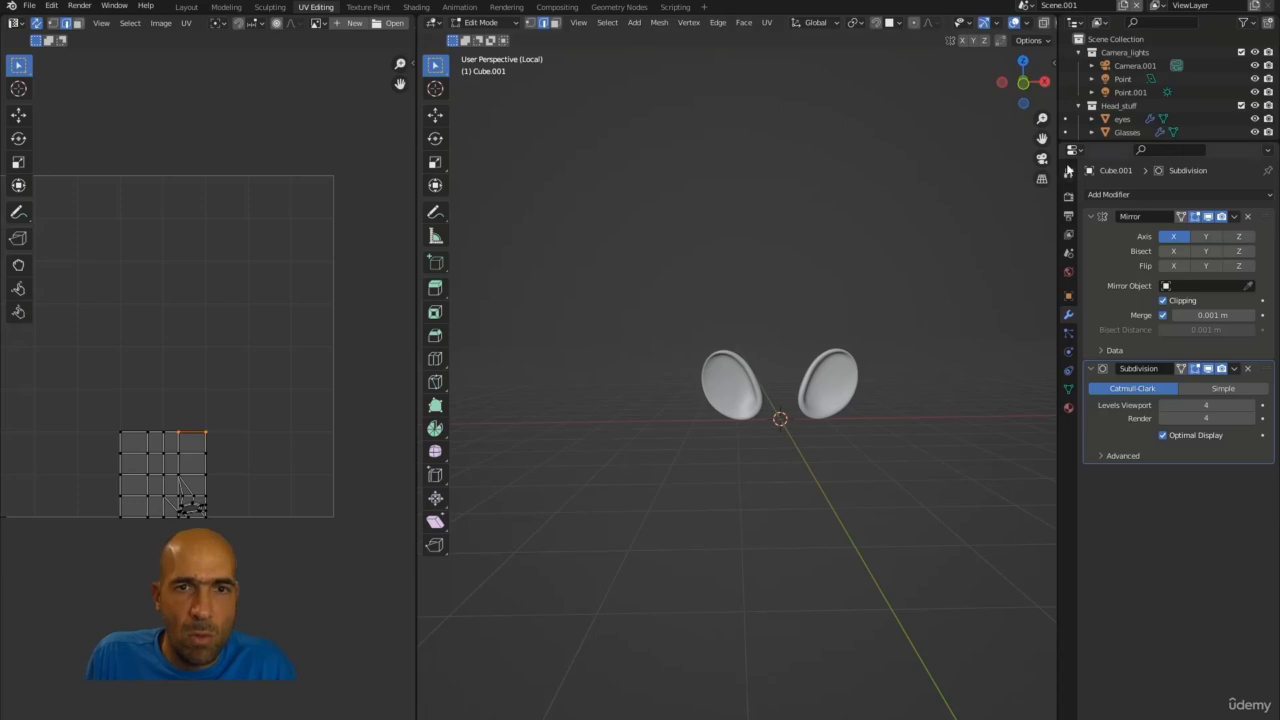
{"action": "scroll", "coordinate": [1130, 80], "scroll_direction": "down", "scroll_amount": 5}
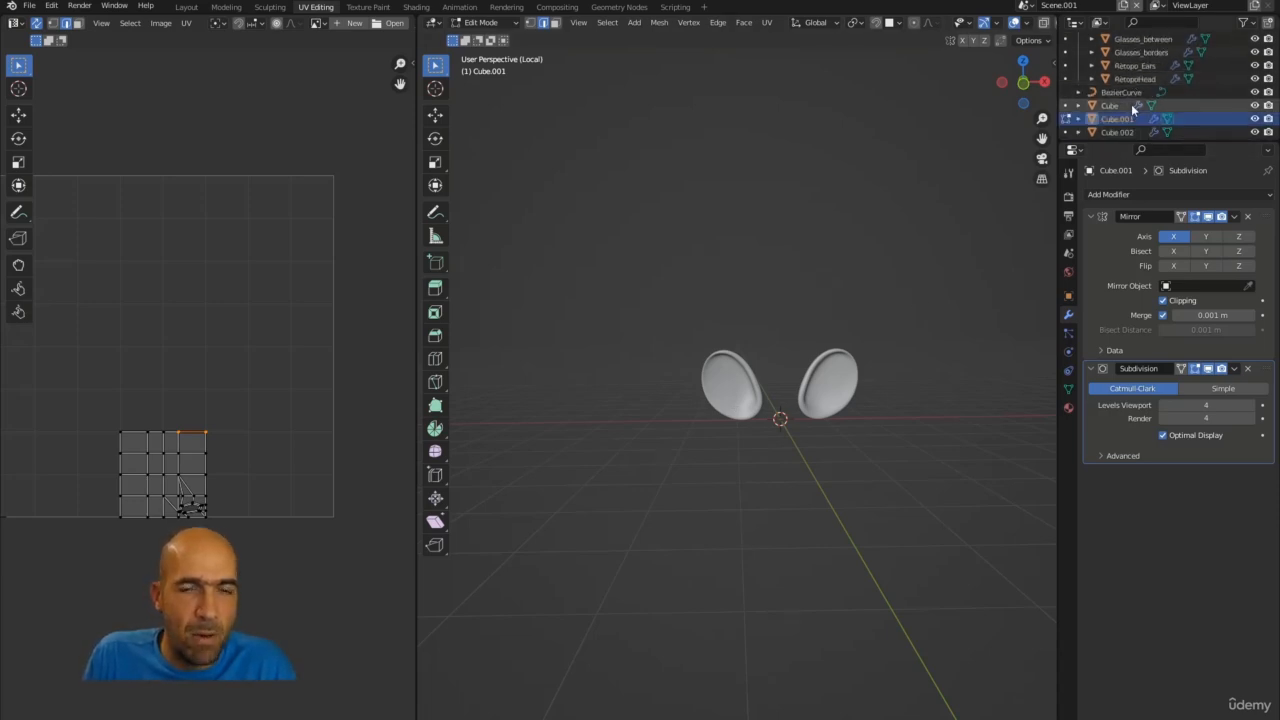
{"action": "scroll", "coordinate": [1133, 110], "scroll_direction": "up", "scroll_amount": 2}
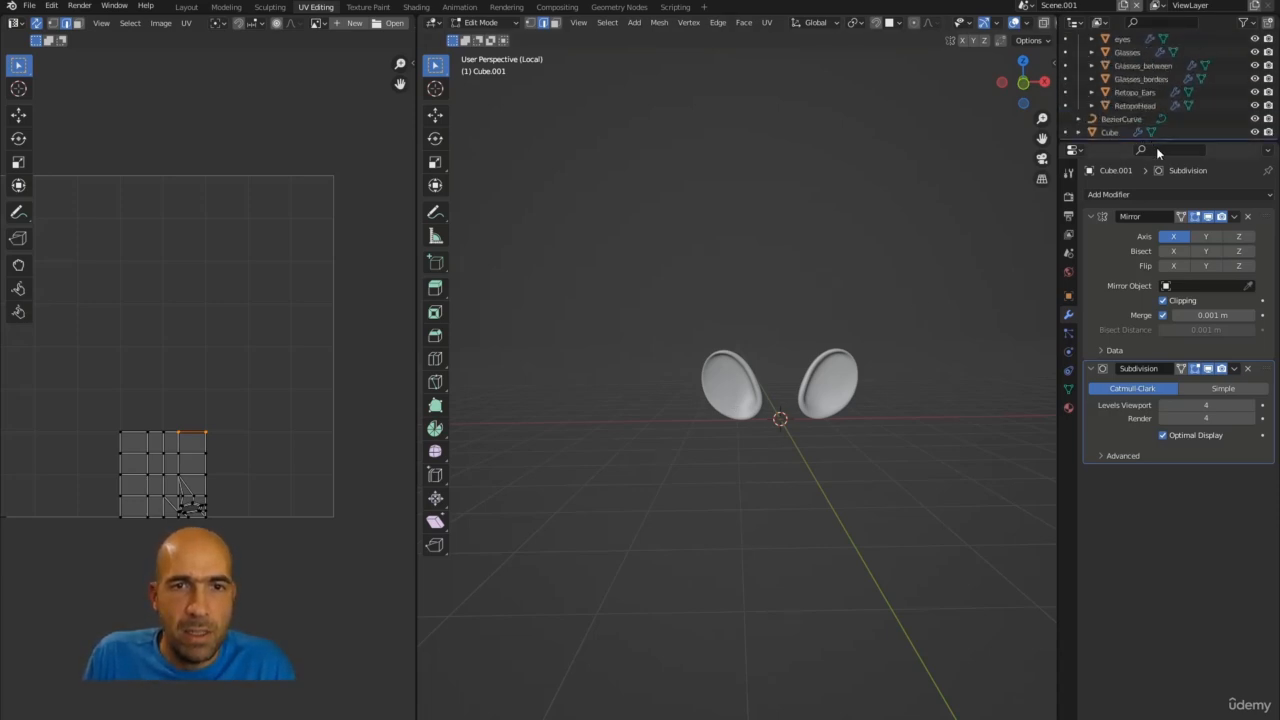
{"action": "middle_click_drag", "start_coordinate": [1017, 257], "coordinate": [903, 354]}
{"action": "scroll", "coordinate": [842, 318], "scroll_direction": "up", "scroll_amount": 2}
{"action": "middle_click_drag", "start_coordinate": [840, 317], "coordinate": [789, 320]}
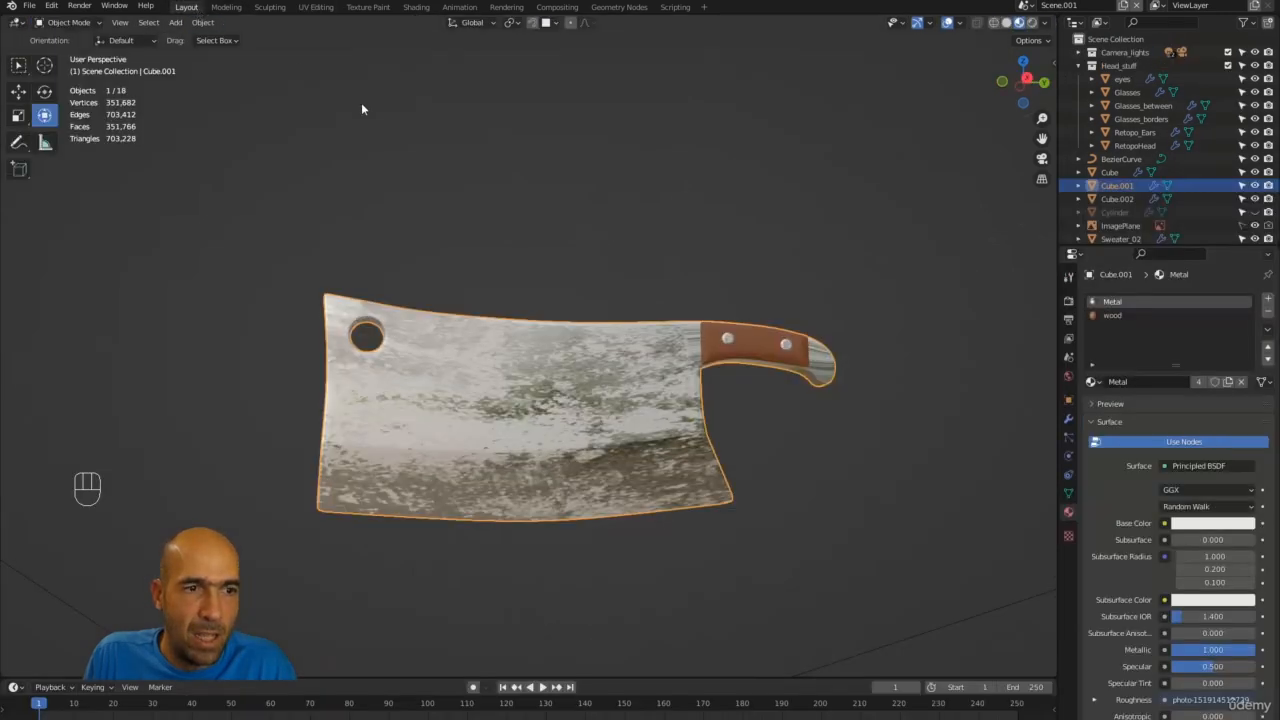
{"action": "left_click_drag", "start_coordinate": [361, 102], "coordinate": [651, 280], "text": "alt"}
{"action": "left_click_drag", "start_coordinate": [538, 317], "coordinate": [746, 303], "text": "alt"}
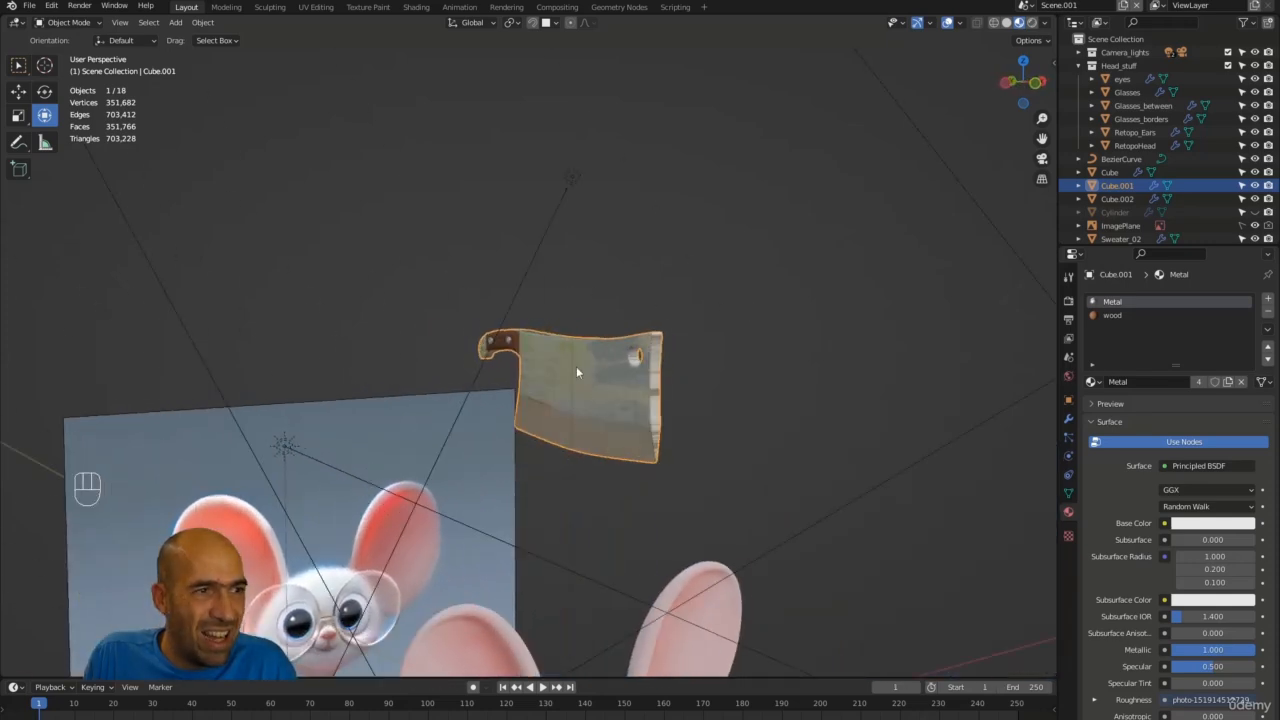
{"action": "left_click_drag", "start_coordinate": [670, 363], "coordinate": [637, 227], "text": "alt"}
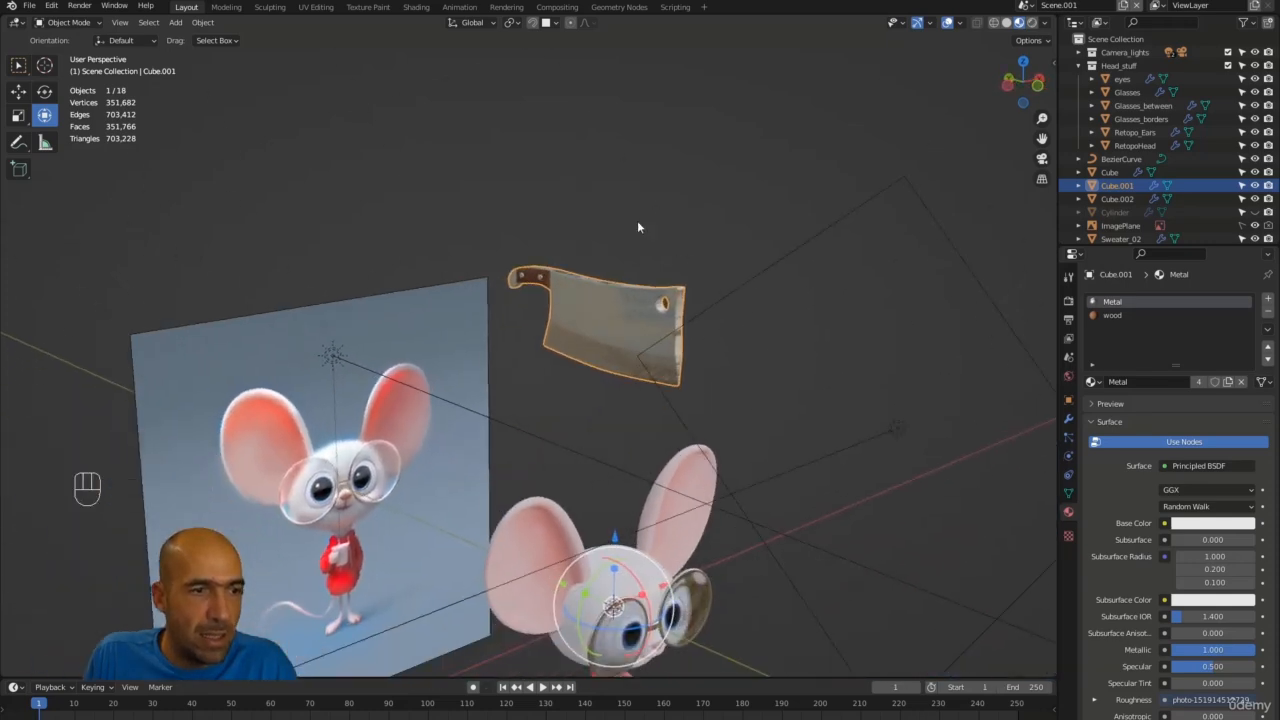
Open the UV Editing workspace and exit local view to bring the cleaver and the other objects back into the scene.
{"action": "left_click", "coordinate": [315, 7]}
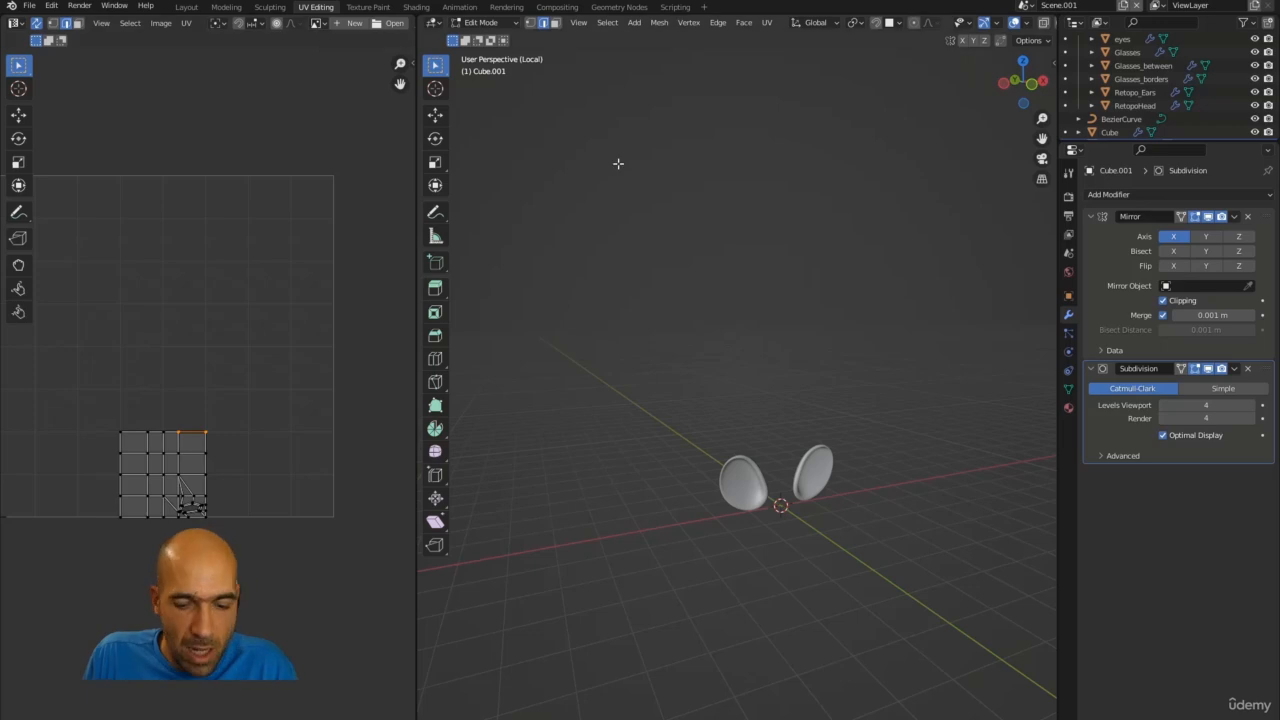
{"action": "key", "text": "KP_Divide"}
{"action": "left_click_drag", "start_coordinate": [828, 226], "coordinate": [933, 397], "text": "ctrl+alt"}
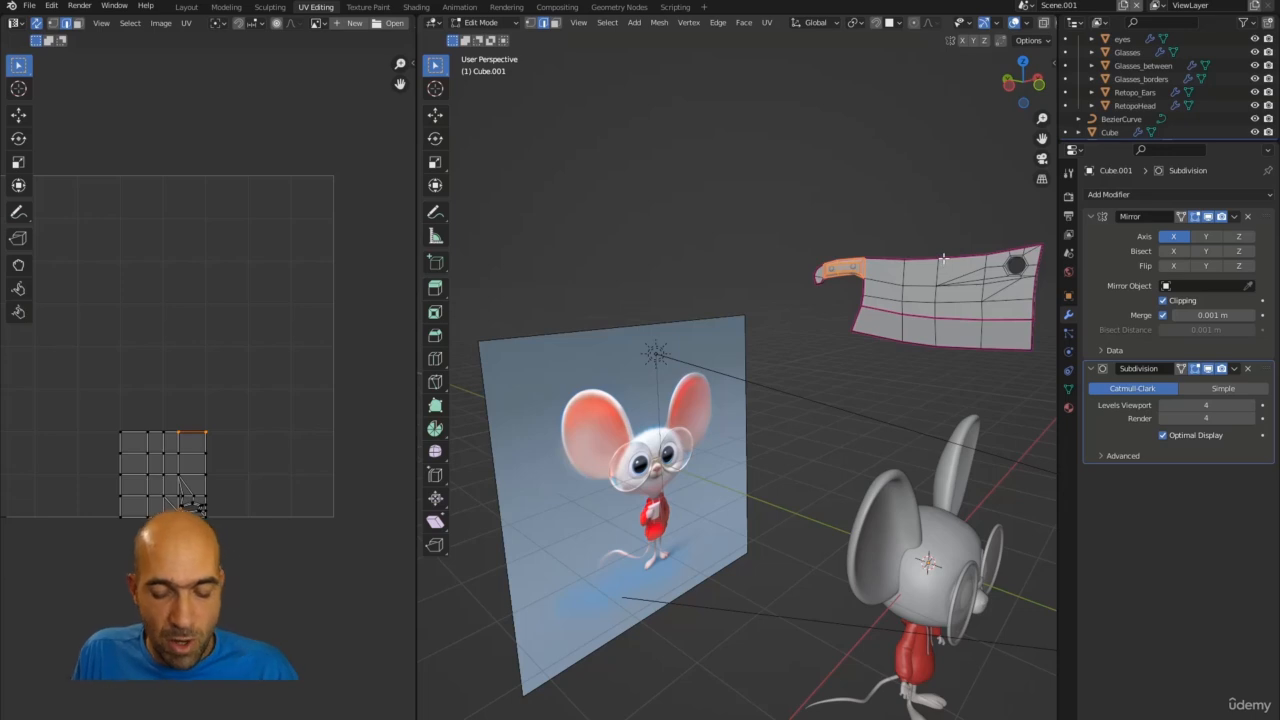
Turn the Screencast Keys display back on for the 3D view.
{"action": "key", "text": "n"}
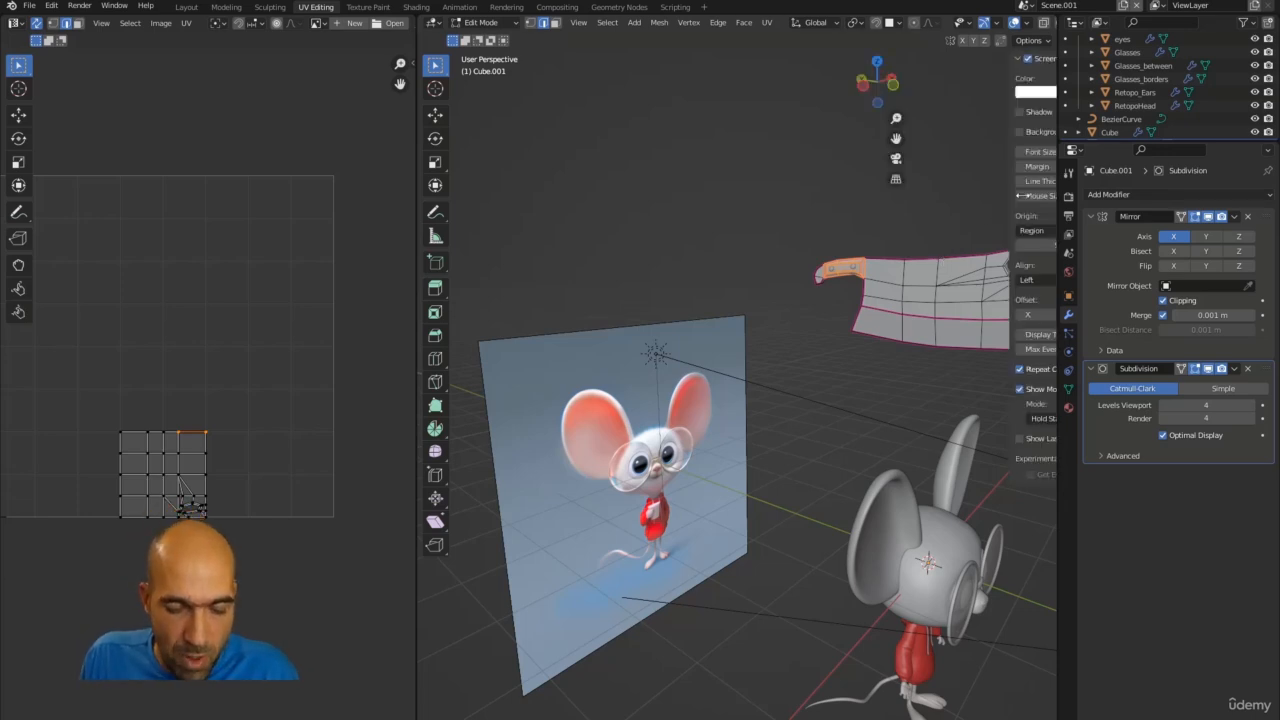
{"action": "left_click", "coordinate": [936, 60]}
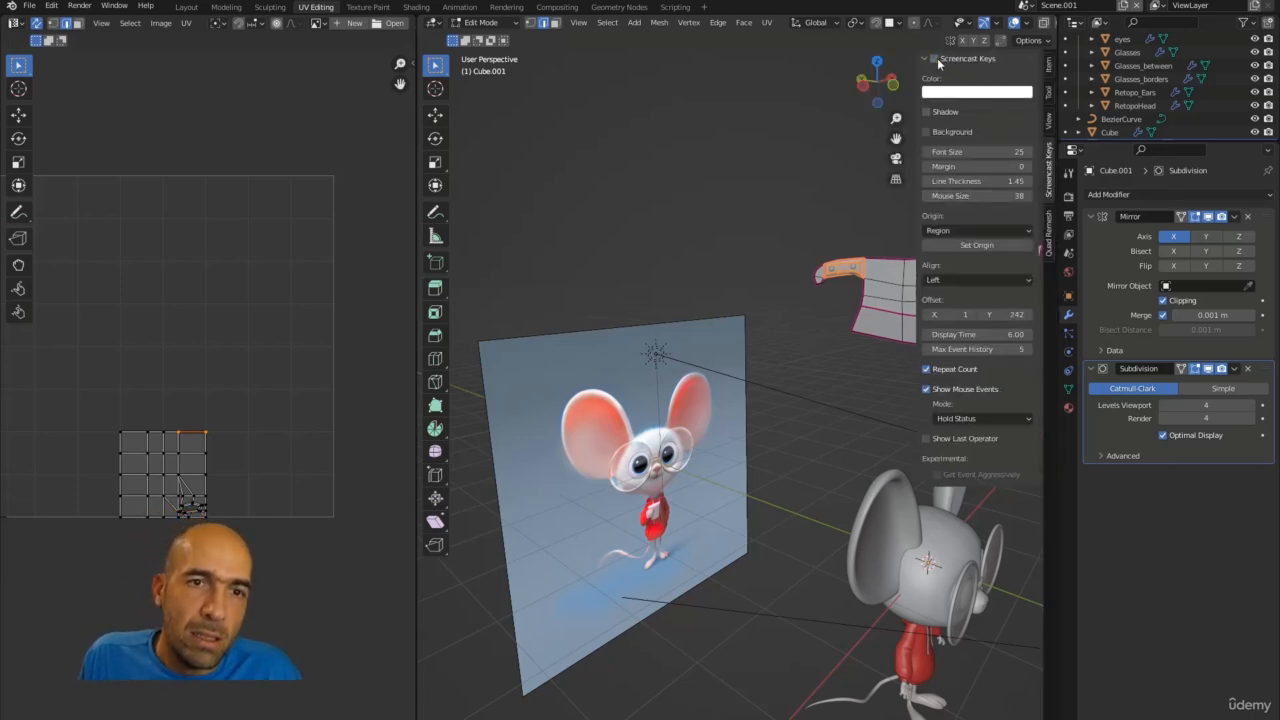
{"action": "left_click", "coordinate": [936, 60]}
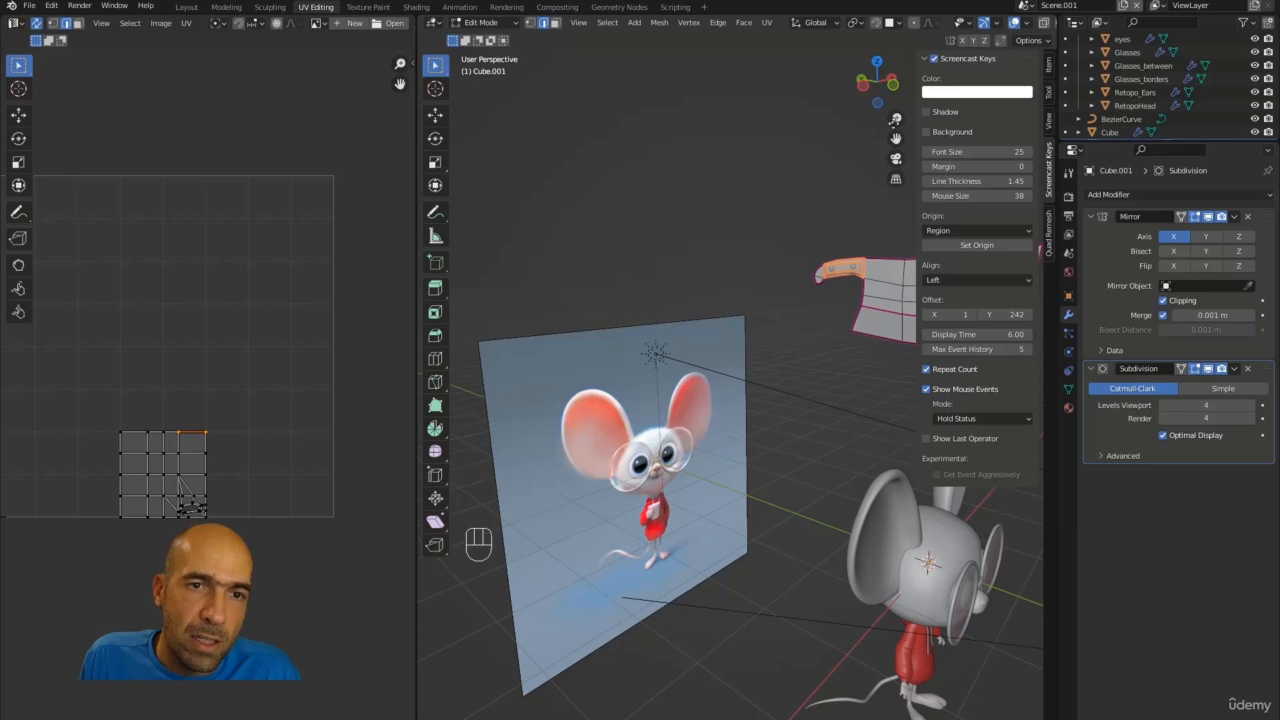
{"action": "key", "text": "n"}
Unwrap the entire cleaver mesh with Smart UV Project, using an island margin of 0.030, and check the resulting UV layout.
{"action": "middle_click_drag", "start_coordinate": [734, 240], "coordinate": [786, 243]}
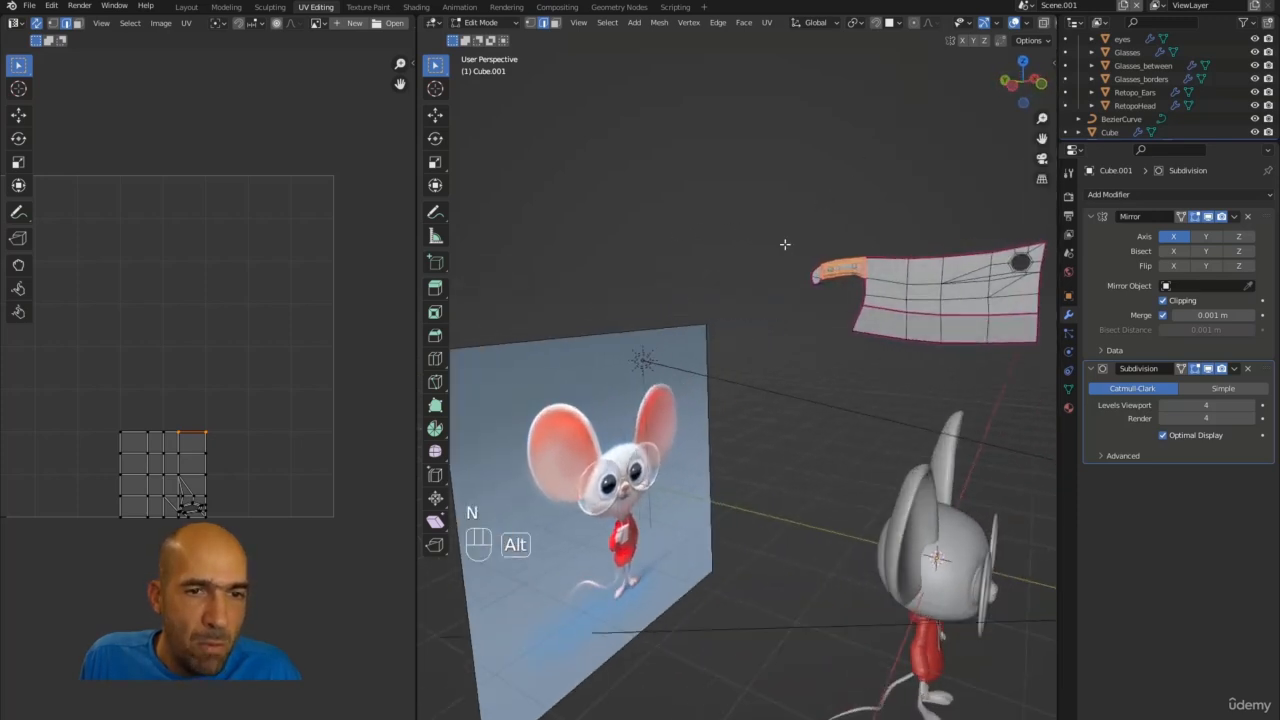
{"action": "middle_click_drag", "start_coordinate": [958, 266], "coordinate": [886, 256]}
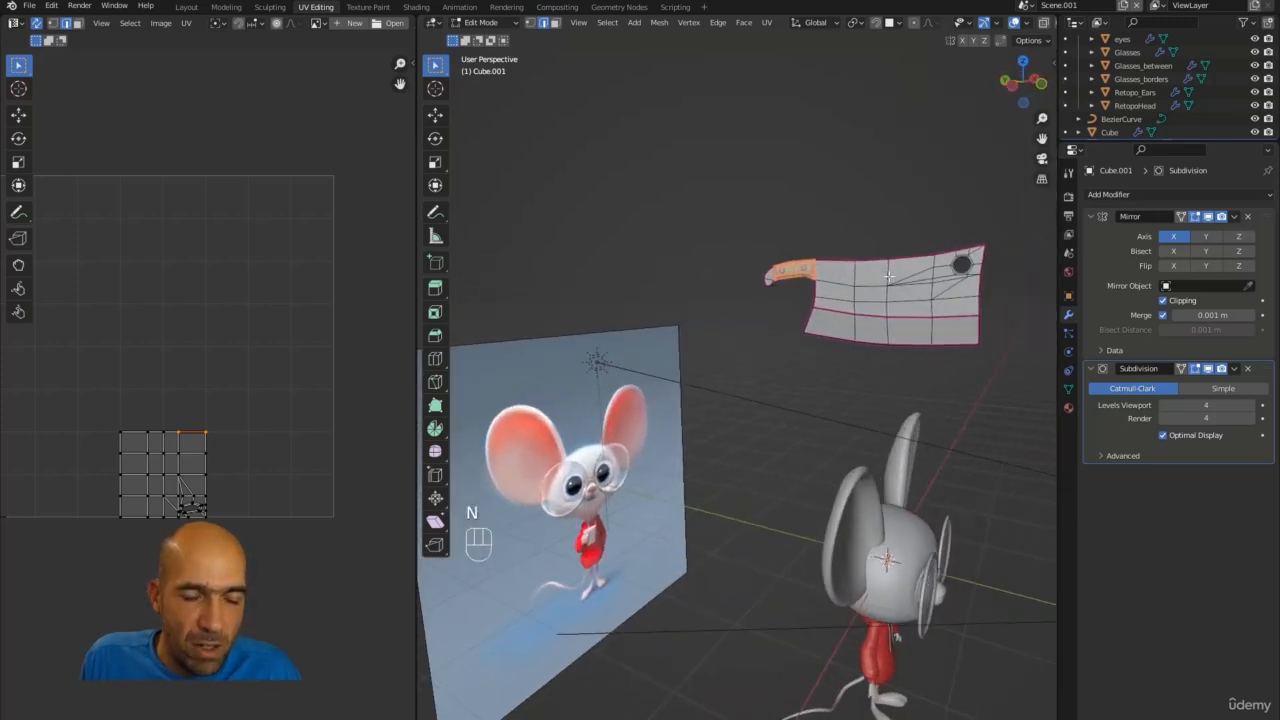
{"action": "key", "text": "a"}
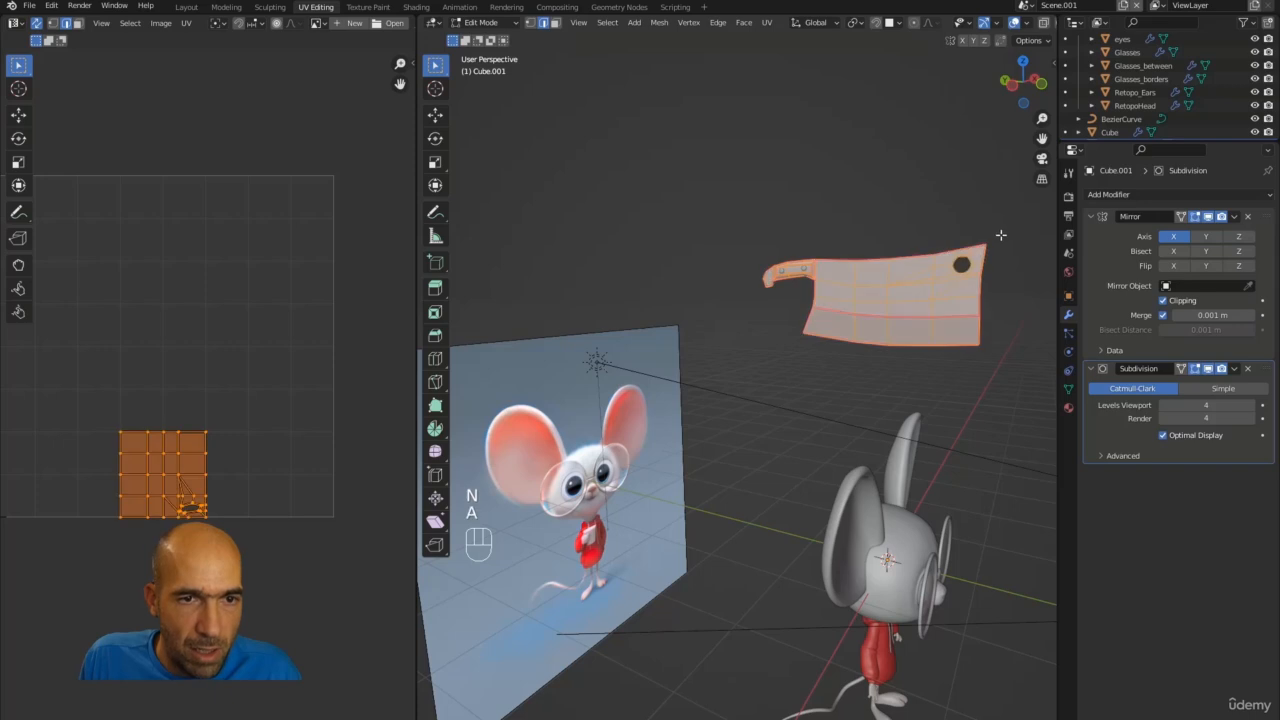
{"action": "right_click", "coordinate": [855, 242]}
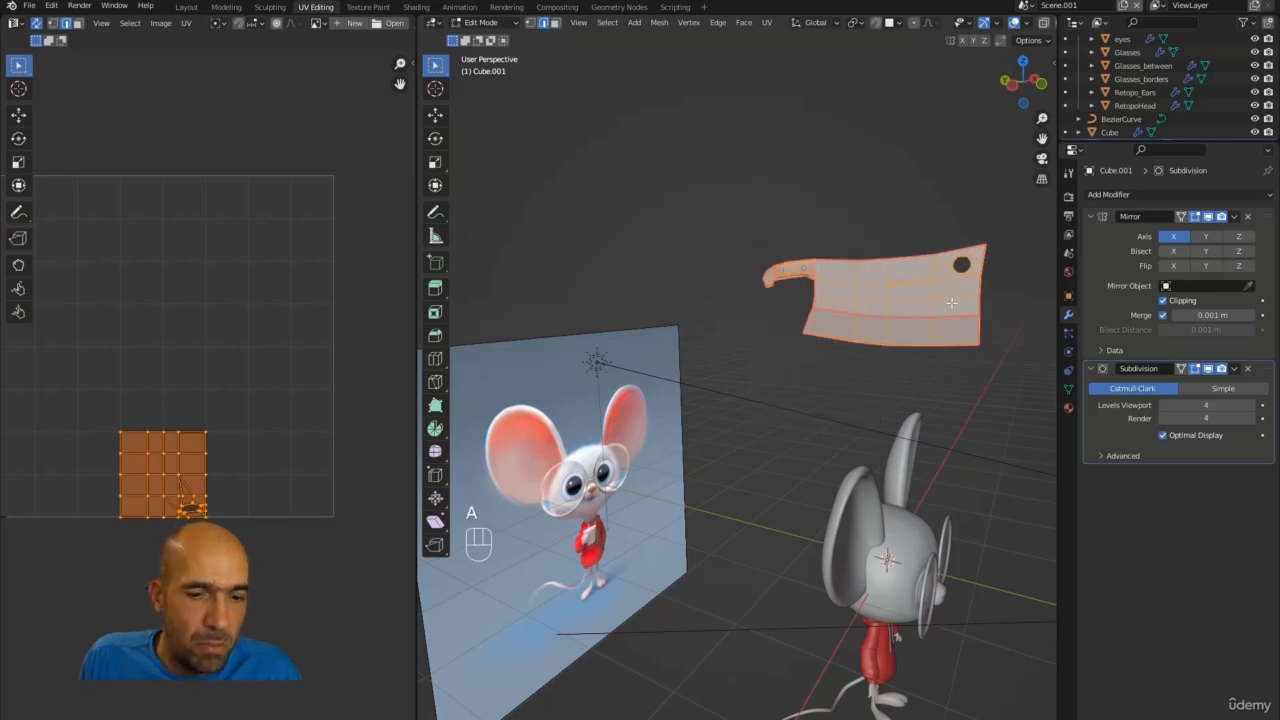
{"action": "key", "text": "u"}
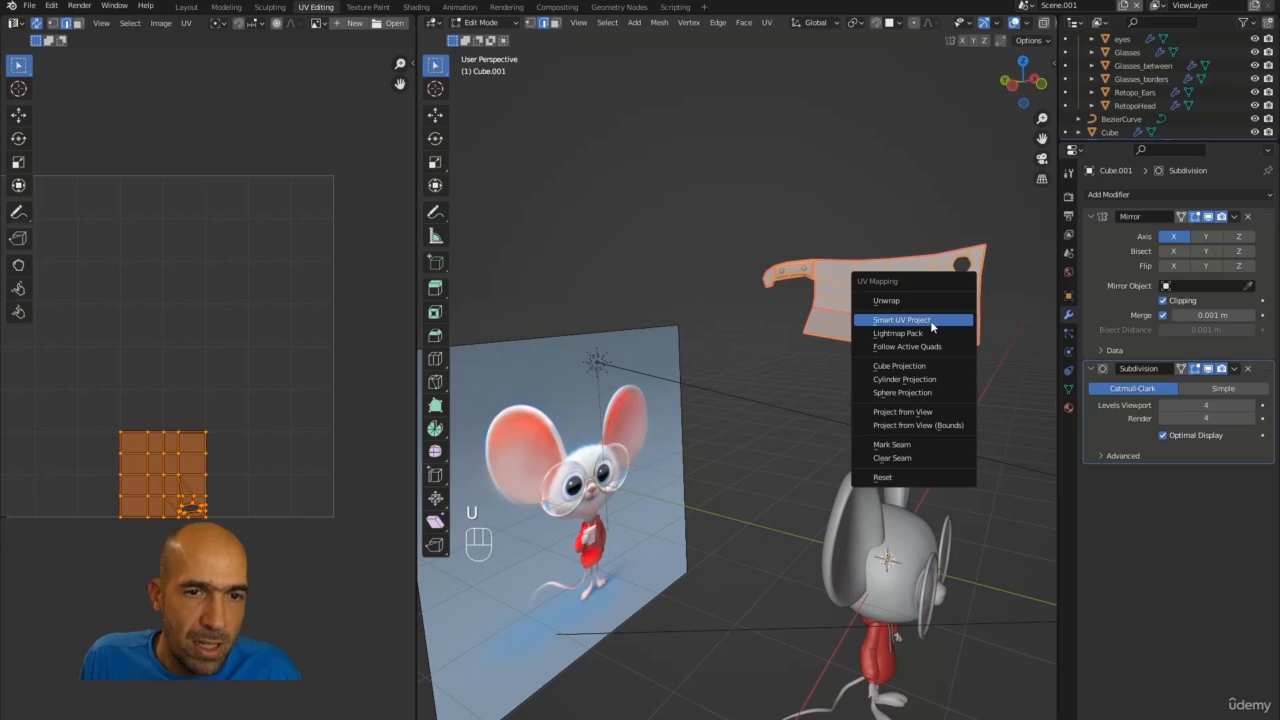
{"action": "left_click", "coordinate": [930, 320]}
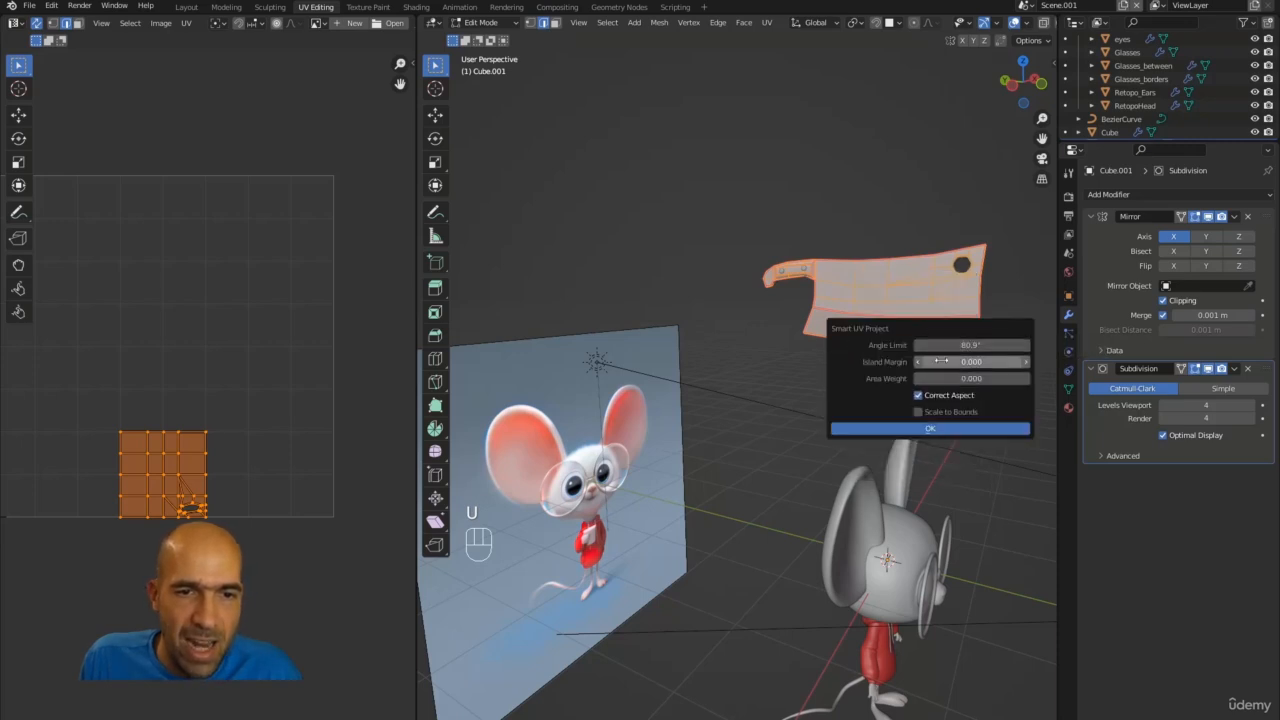
{"action": "left_click", "coordinate": [1026, 362]}
{"action": "left_click", "coordinate": [1026, 362]}
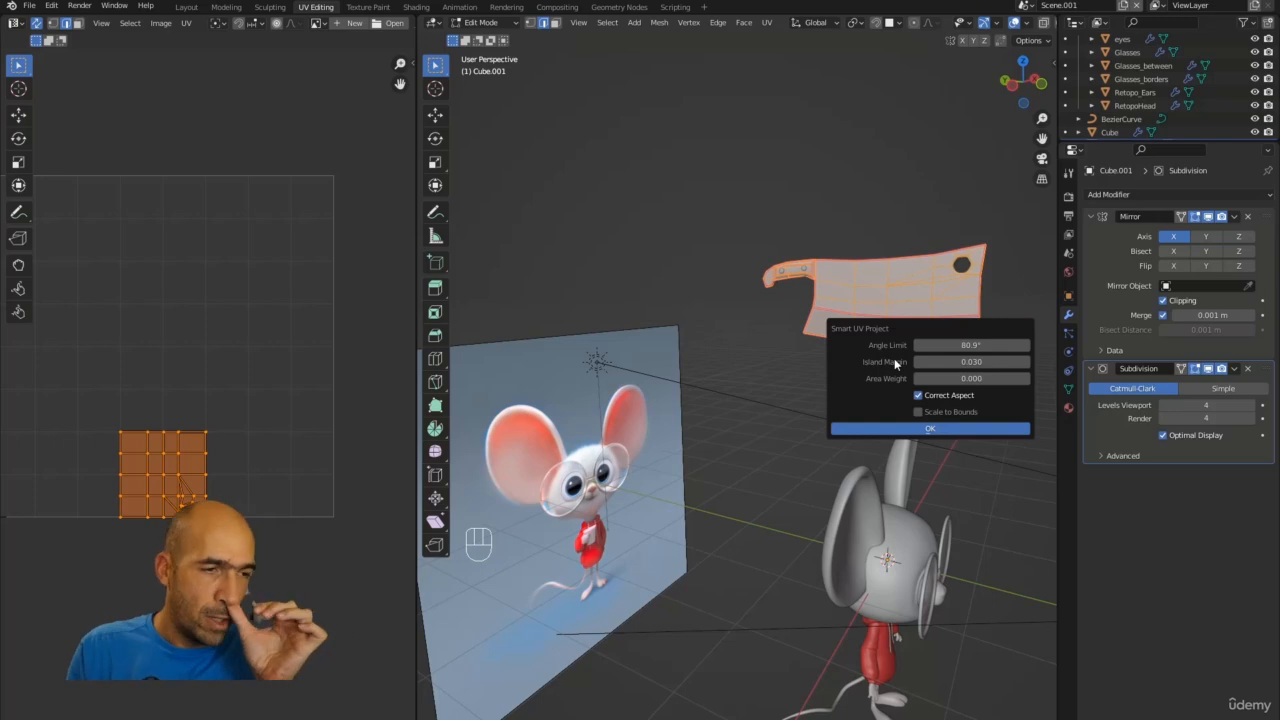
{"action": "left_click", "coordinate": [911, 431]}
{"action": "scroll", "coordinate": [280, 474], "scroll_direction": "down", "scroll_amount": 2}
{"action": "middle_click_drag", "start_coordinate": [116, 455], "coordinate": [190, 489]}
{"action": "scroll", "coordinate": [190, 489], "scroll_direction": "up", "scroll_amount": 1}
{"action": "scroll", "coordinate": [190, 489], "scroll_direction": "up", "scroll_amount": 1}
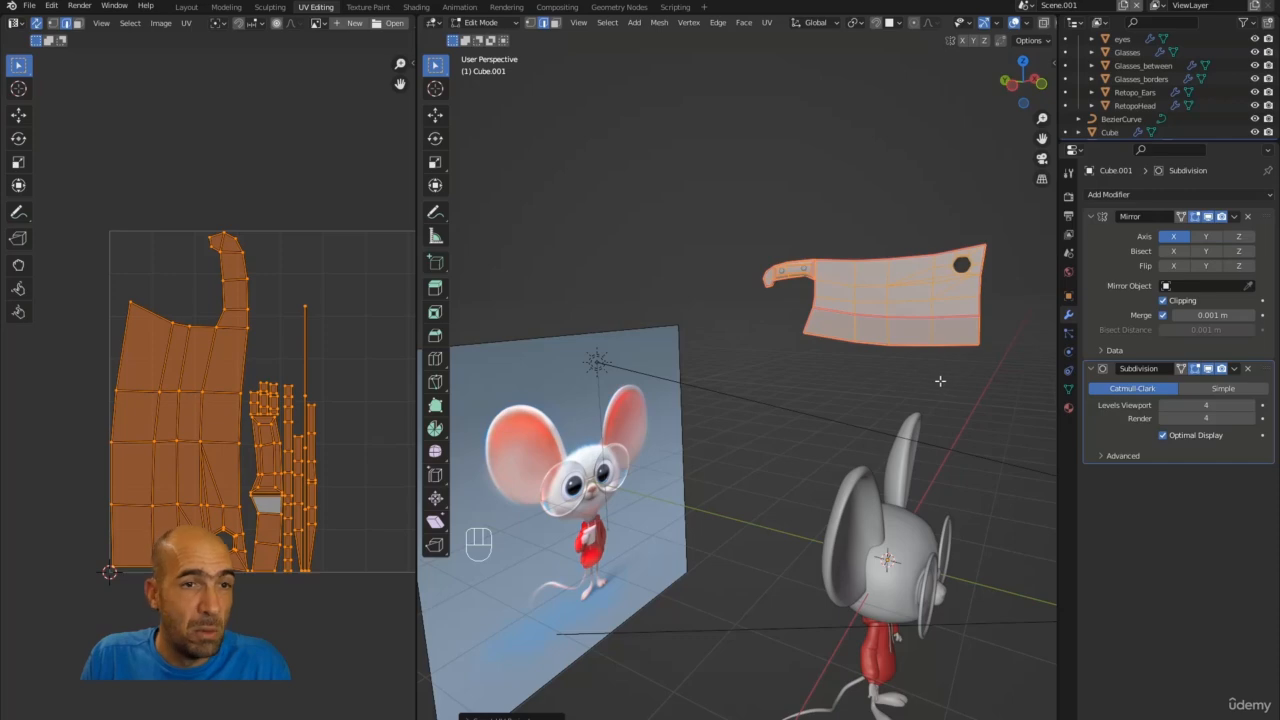
Open the Shading workspace and examine the texture on the blade up close and from a distance.
{"action": "left_click", "coordinate": [416, 7]}
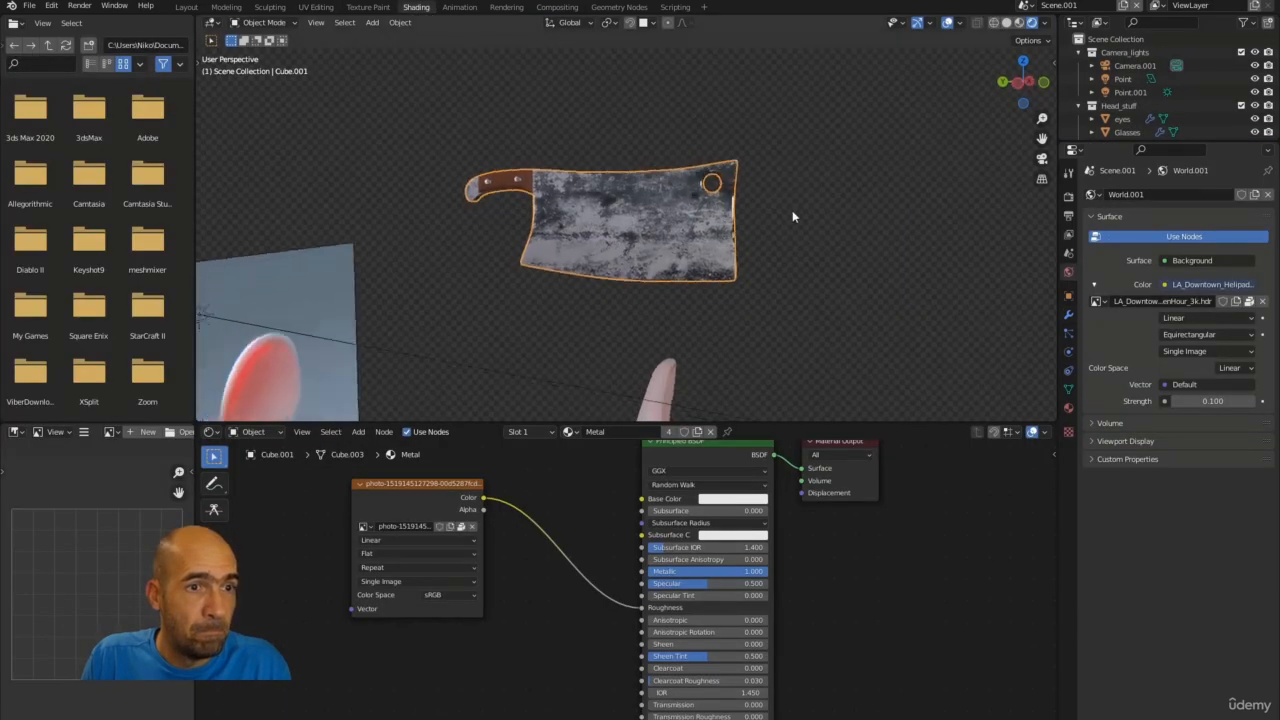
{"action": "mouse_move", "coordinate": [792, 212]}
{"action": "middle_mouse_down"}
{"action": "mouse_move", "coordinate": [692, 228]}
{"action": "mouse_move", "coordinate": [529, 212]}
{"action": "mouse_move", "coordinate": [592, 129]}
{"action": "mouse_move", "coordinate": [833, 203]}
{"action": "mouse_move", "coordinate": [834, 181]}
{"action": "mouse_move", "coordinate": [845, 187]}
{"action": "mouse_move", "coordinate": [803, 205]}
{"action": "mouse_move", "coordinate": [857, 203]}
{"action": "mouse_move", "coordinate": [845, 223]}
{"action": "mouse_move", "coordinate": [814, 205]}
{"action": "middle_mouse_up"}
{"action": "scroll", "coordinate": [814, 200], "scroll_direction": "up", "scroll_amount": 4}
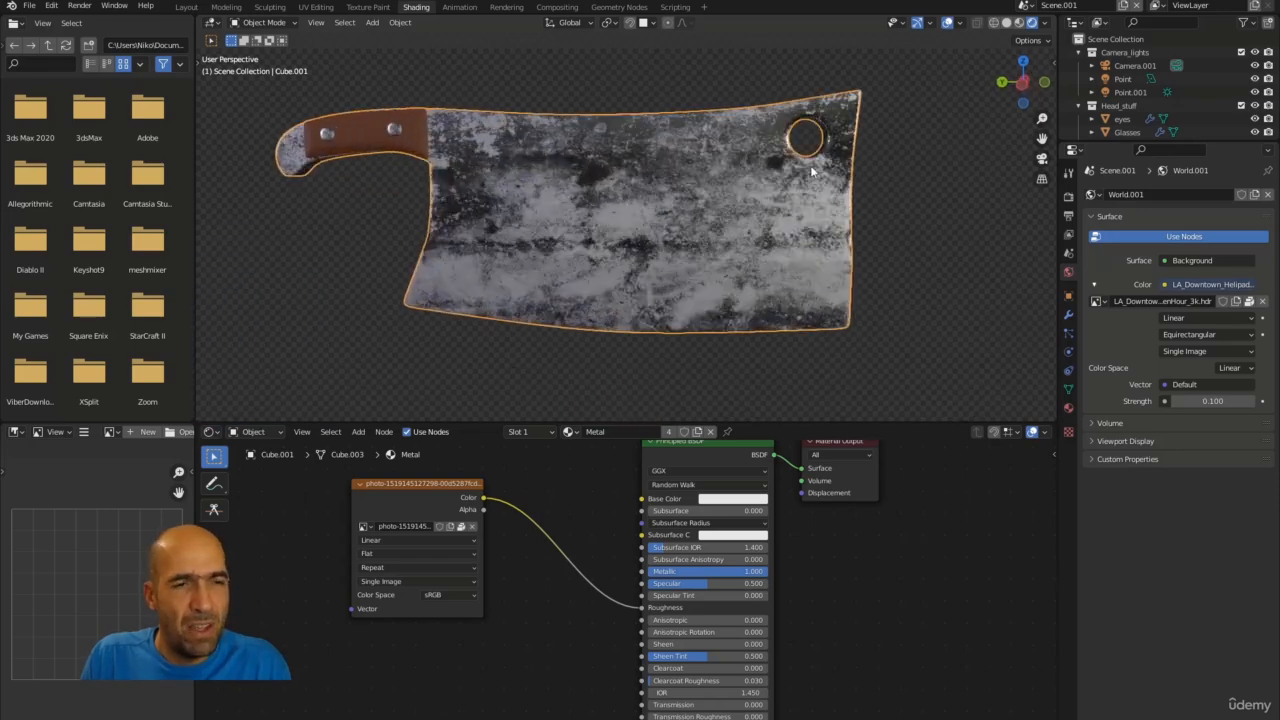
{"action": "middle_click_drag", "start_coordinate": [841, 160], "coordinate": [837, 188]}
{"action": "scroll", "coordinate": [841, 235], "scroll_direction": "down", "scroll_amount": 3}
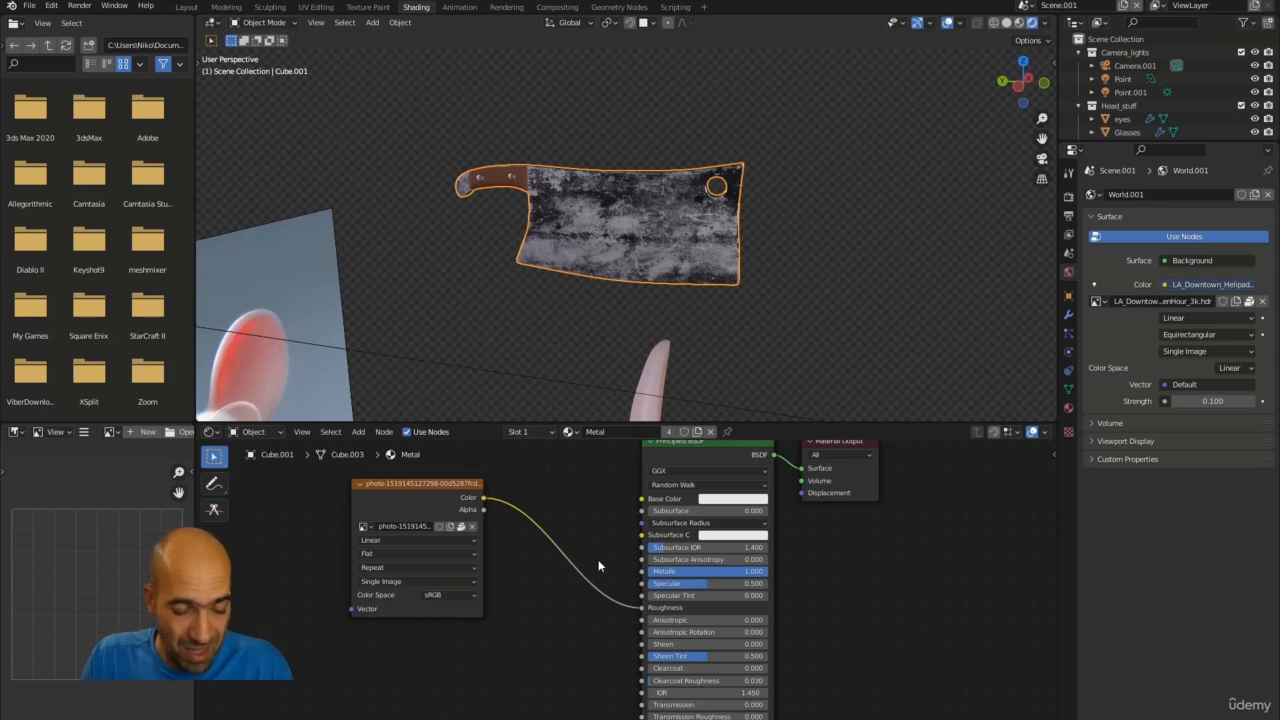
Insert a Bright/Contrast node between the image texture's Color output and the Roughness input of the Metal material.
{"action": "key", "text": "shift+a"}
{"action": "mouse_move", "coordinate": [588, 581]}
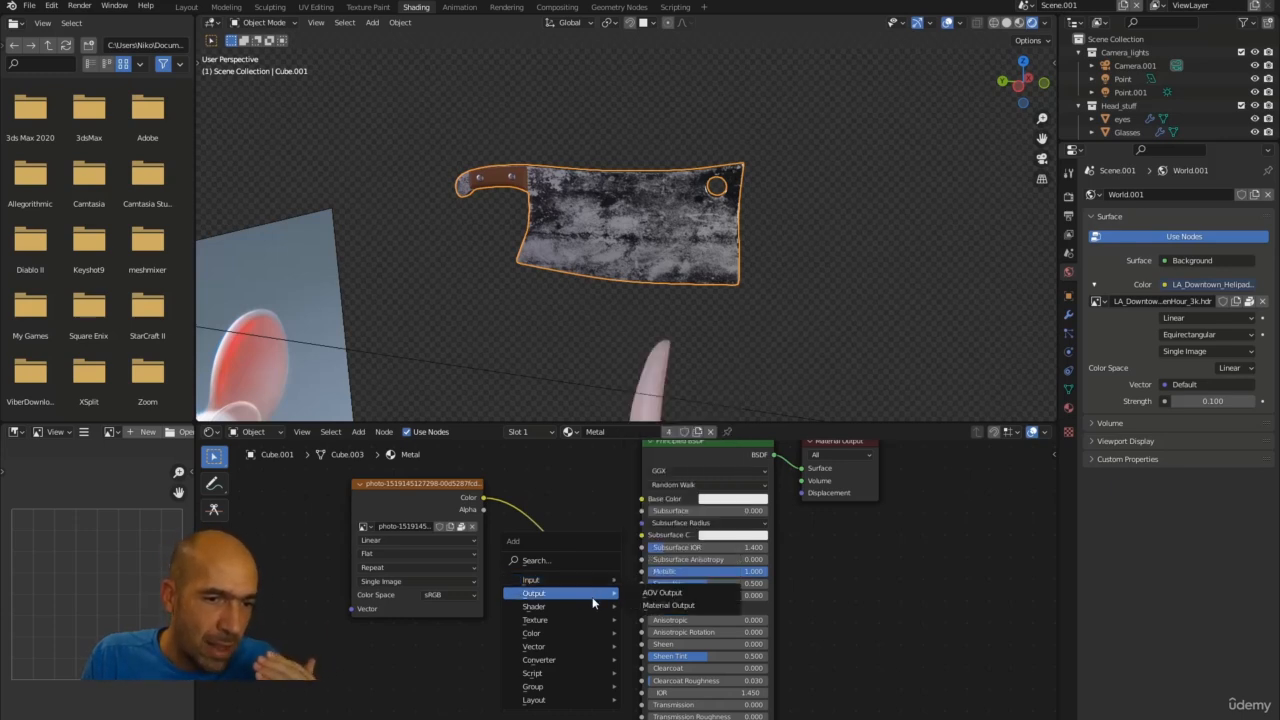
{"action": "mouse_move", "coordinate": [593, 617]}
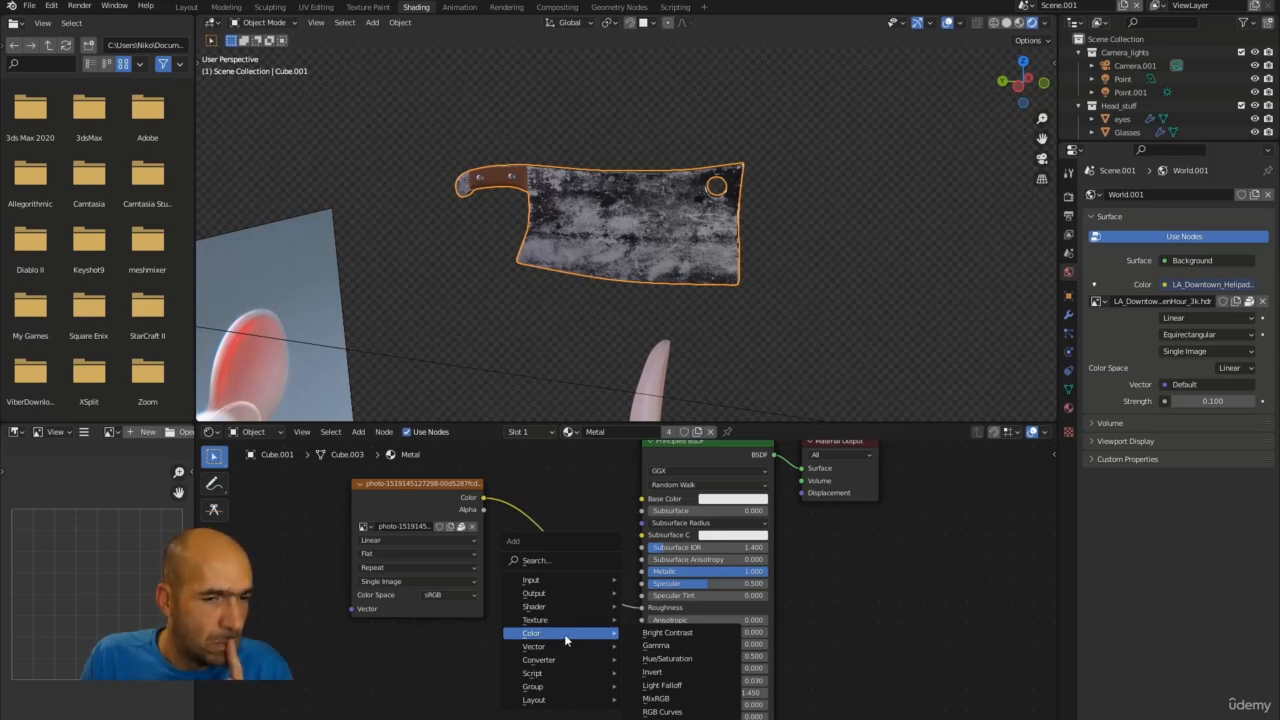
{"action": "left_click", "coordinate": [655, 634]}
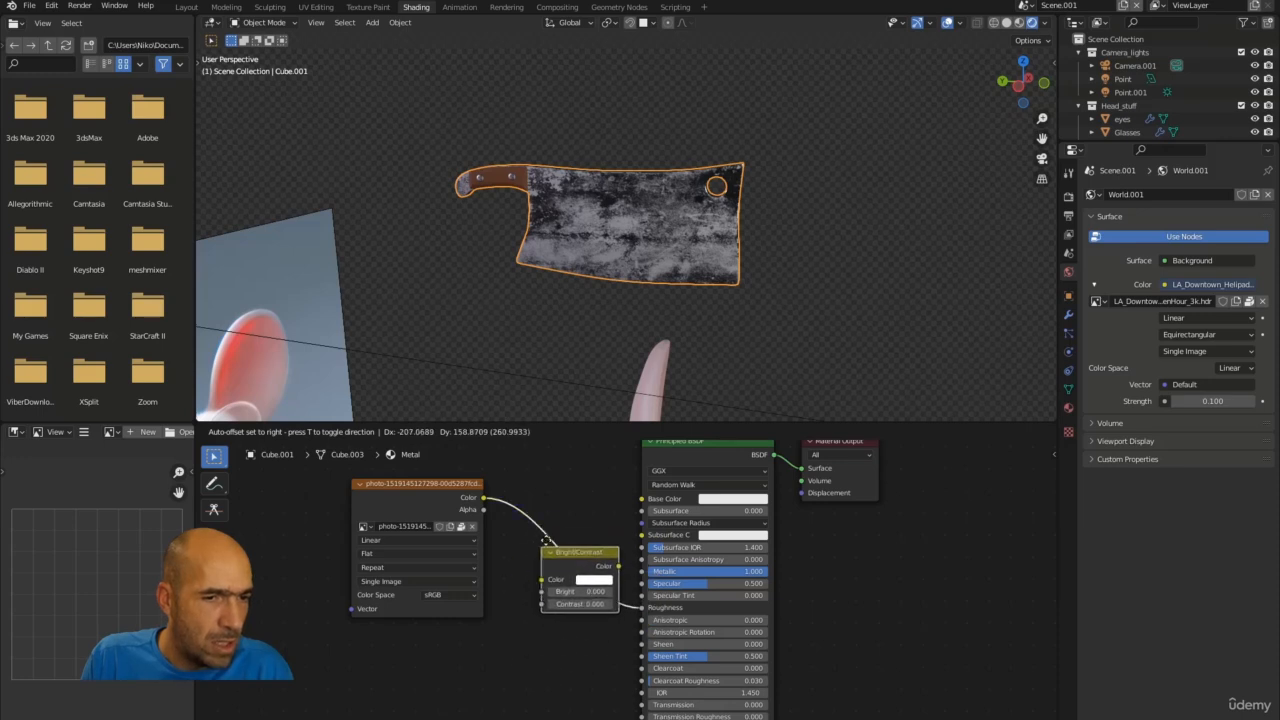
{"action": "left_click", "coordinate": [543, 548]}
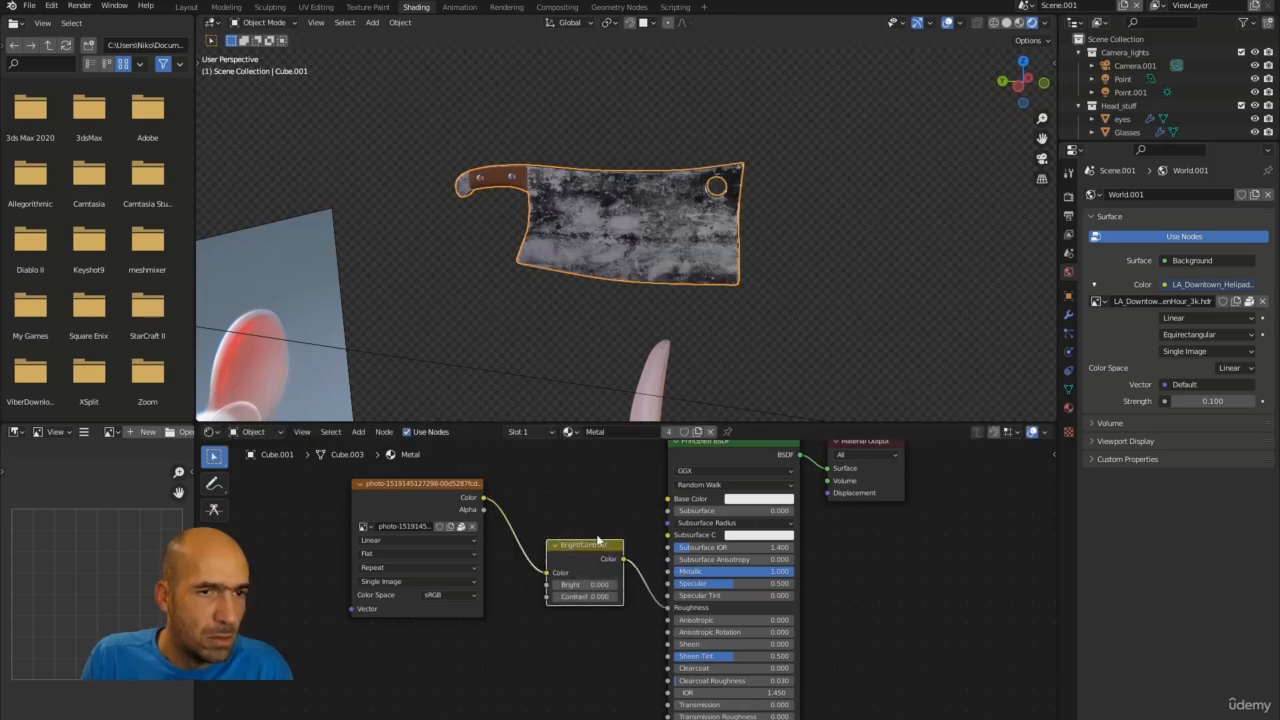
Try Bright values from 0 to 0.200 with Contrast at -0.700 on the Bright/Contrast node, and inspect the blade.
{"action": "mouse_move", "coordinate": [586, 586]}
{"action": "left_mouse_down"}
{"action": "mouse_move", "coordinate": [616, 586]}
{"action": "mouse_move", "coordinate": [588, 586]}
{"action": "left_mouse_up"}
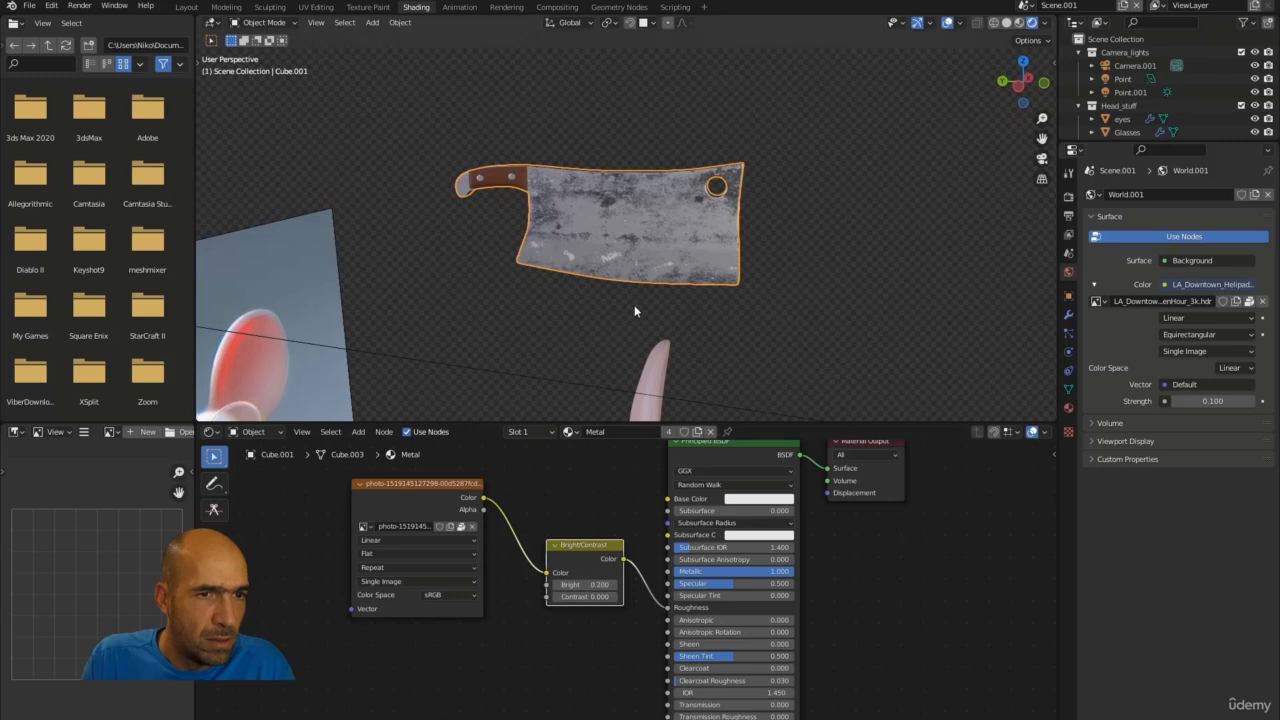
{"action": "middle_click_drag", "start_coordinate": [634, 307], "coordinate": [660, 278]}
{"action": "scroll", "coordinate": [660, 278], "scroll_direction": "up", "scroll_amount": 4}
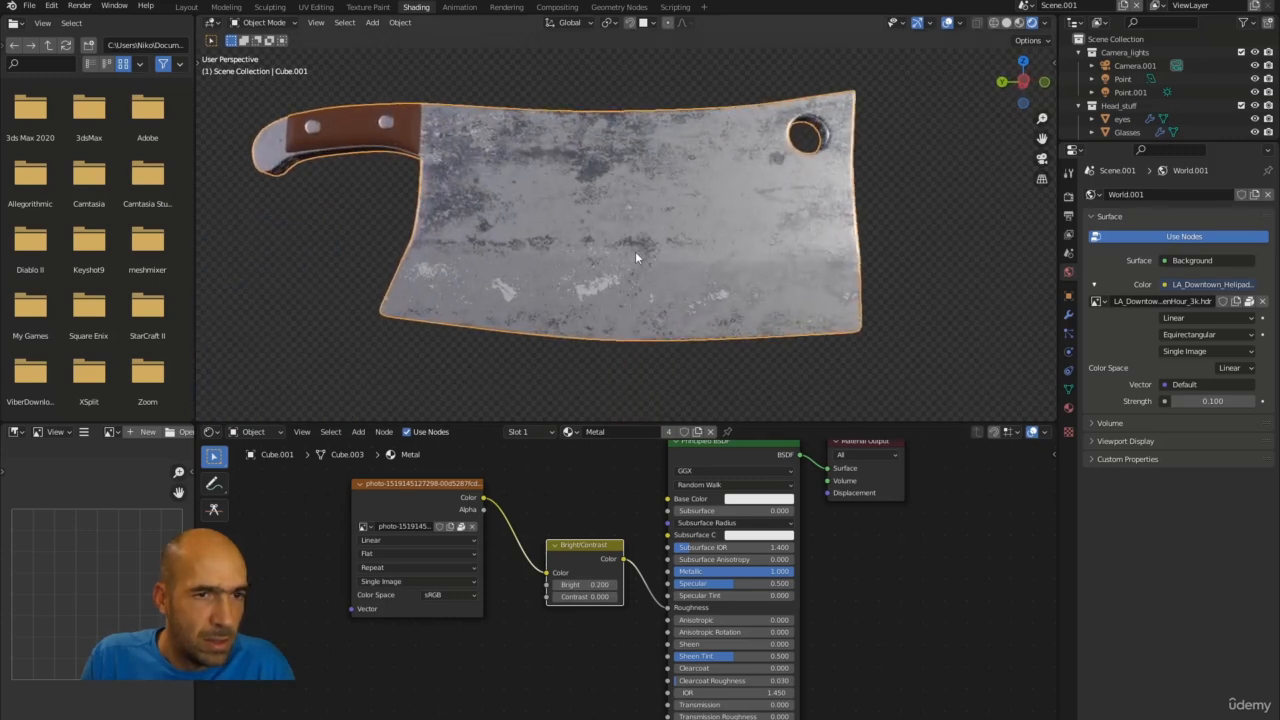
{"action": "mouse_move", "coordinate": [588, 596]}
{"action": "left_mouse_down"}
{"action": "mouse_move", "coordinate": [570, 596]}
{"action": "mouse_move", "coordinate": [600, 585]}
{"action": "mouse_move", "coordinate": [575, 585]}
{"action": "left_mouse_up"}
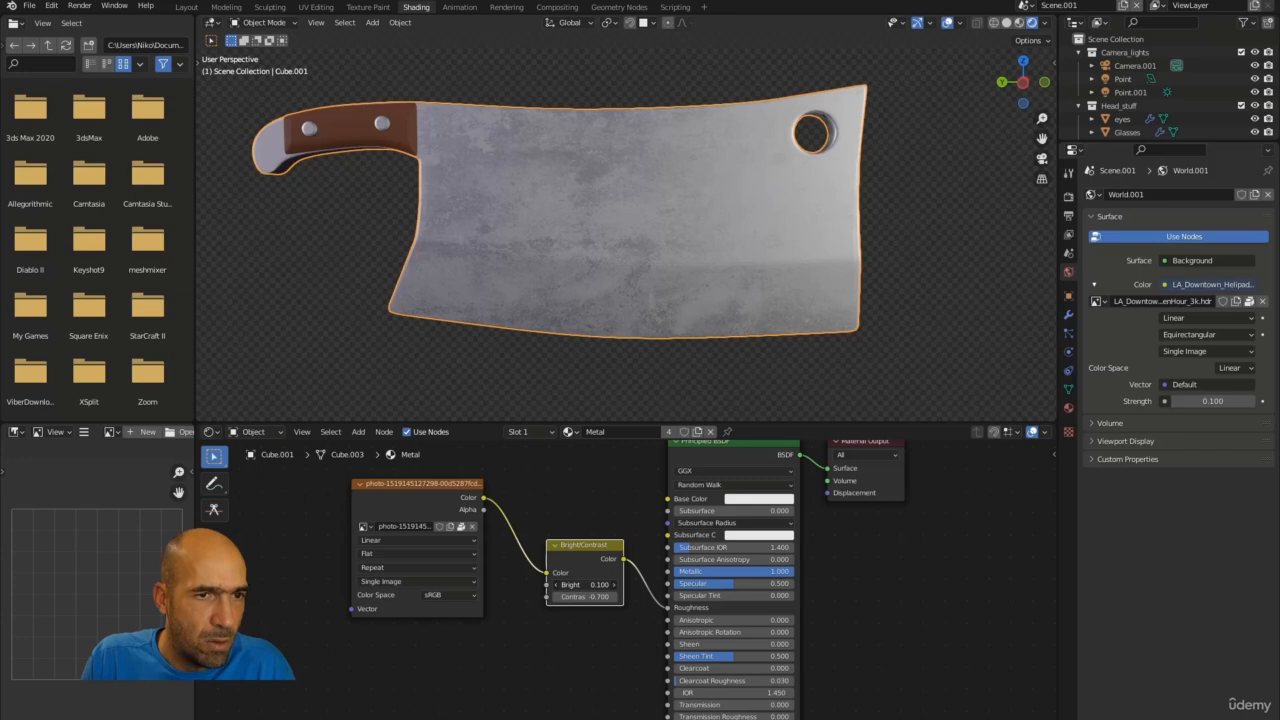
{"action": "left_click", "coordinate": [556, 588]}
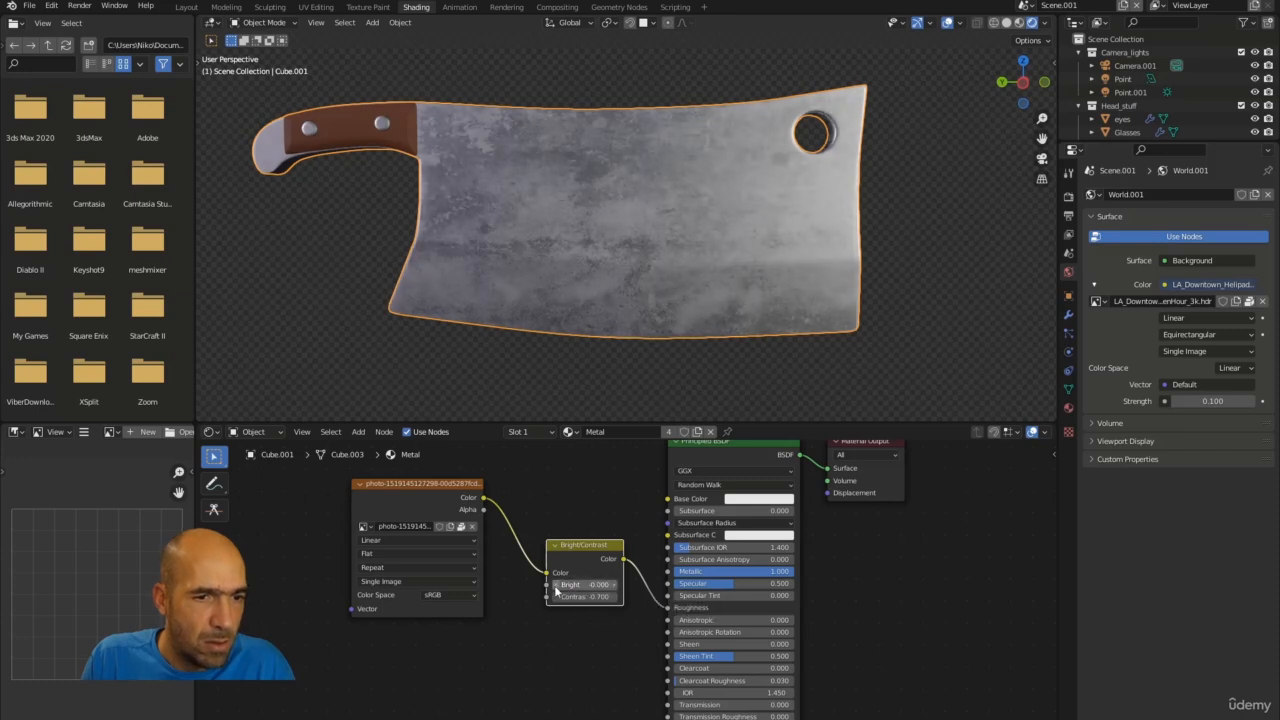
{"action": "left_click", "coordinate": [613, 588]}
{"action": "left_click", "coordinate": [613, 588]}
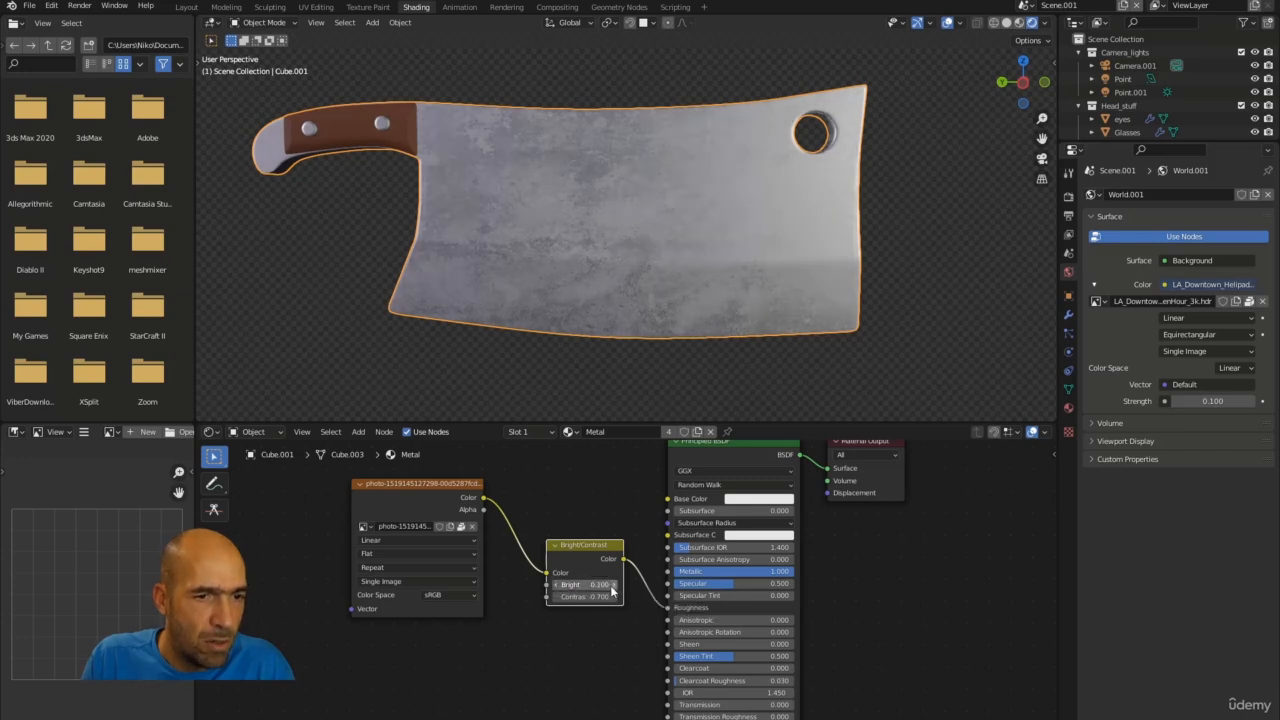
Set Bright to 0.010 on the Bright/Contrast node.
{"action": "double_click", "coordinate": [557, 586]}
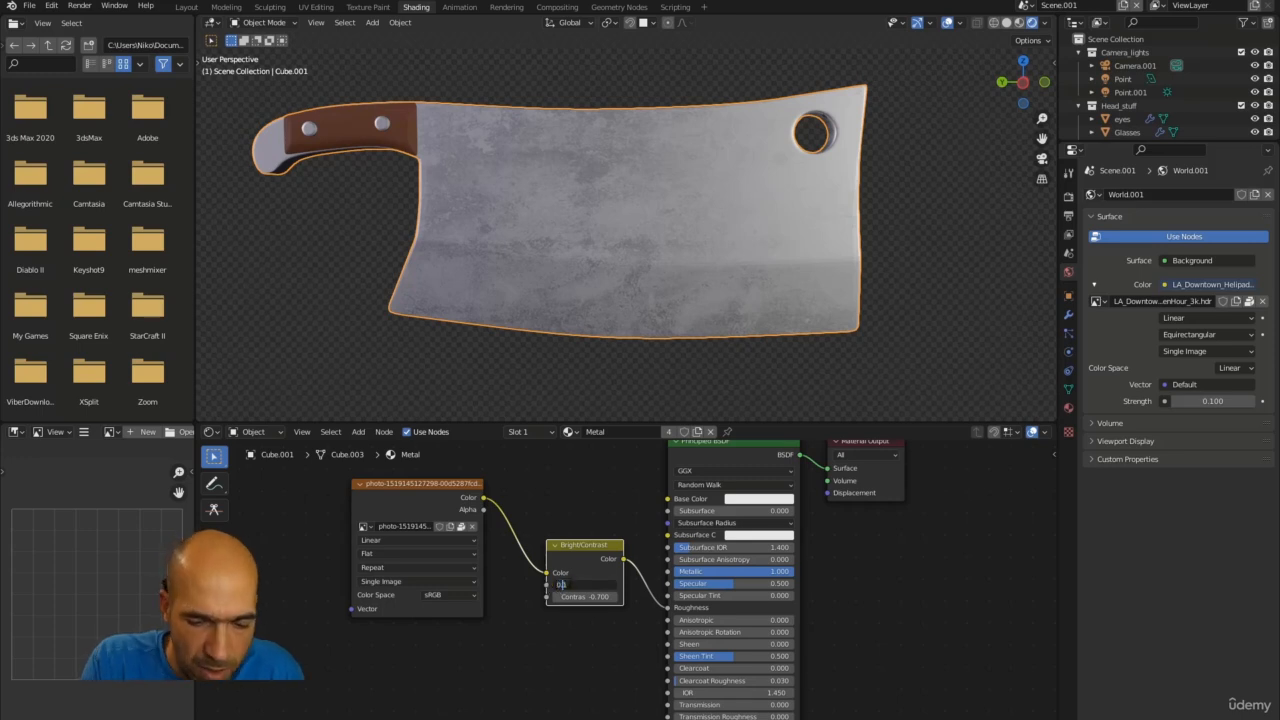
{"action": "type", "text": "01"}
{"action": "key", "text": "Return"}
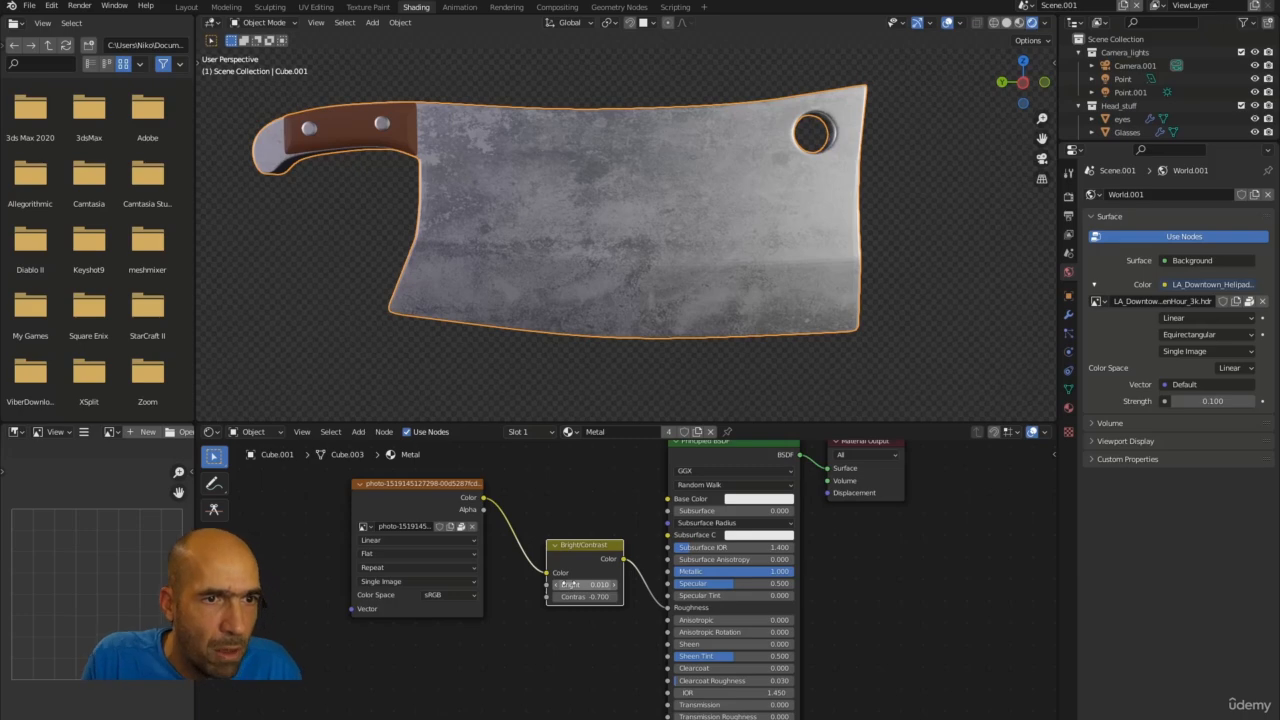
Raise the Metal material's Specular to 1.000 and check the blade's reflections from another angle.
{"action": "middle_click_drag", "start_coordinate": [820, 270], "coordinate": [869, 259]}
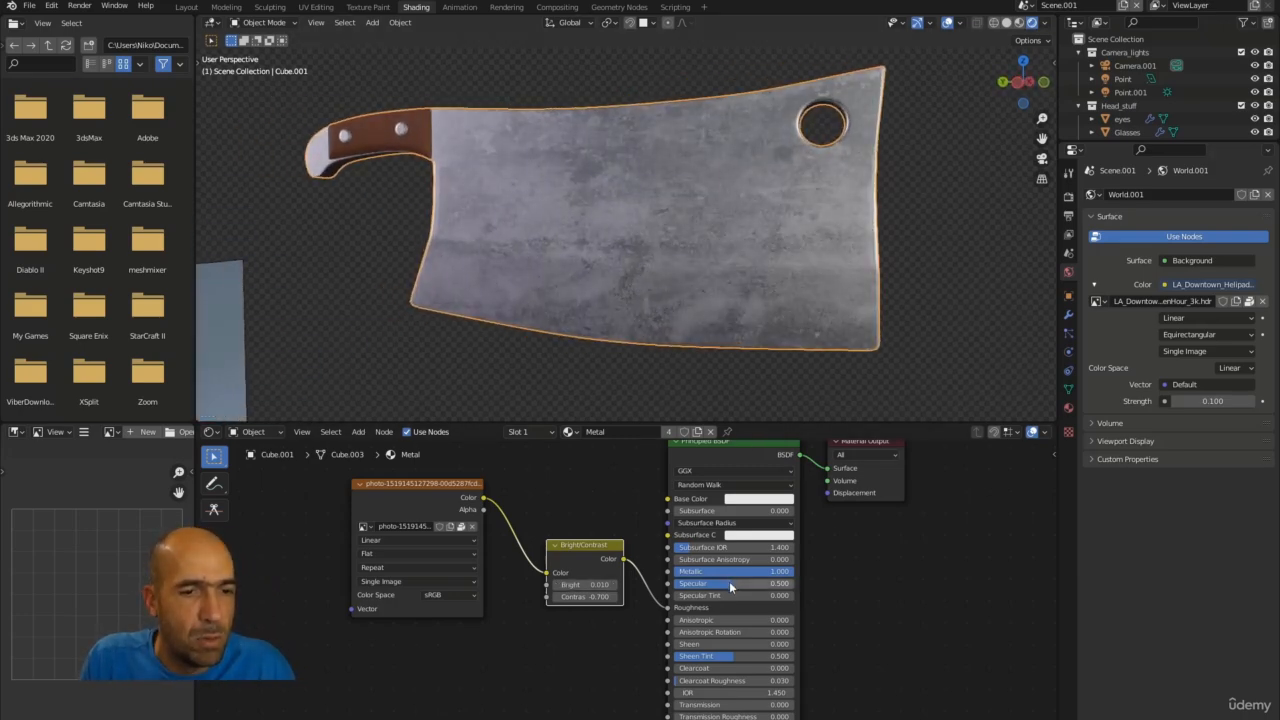
{"action": "left_click_drag", "start_coordinate": [729, 583], "coordinate": [787, 583]}
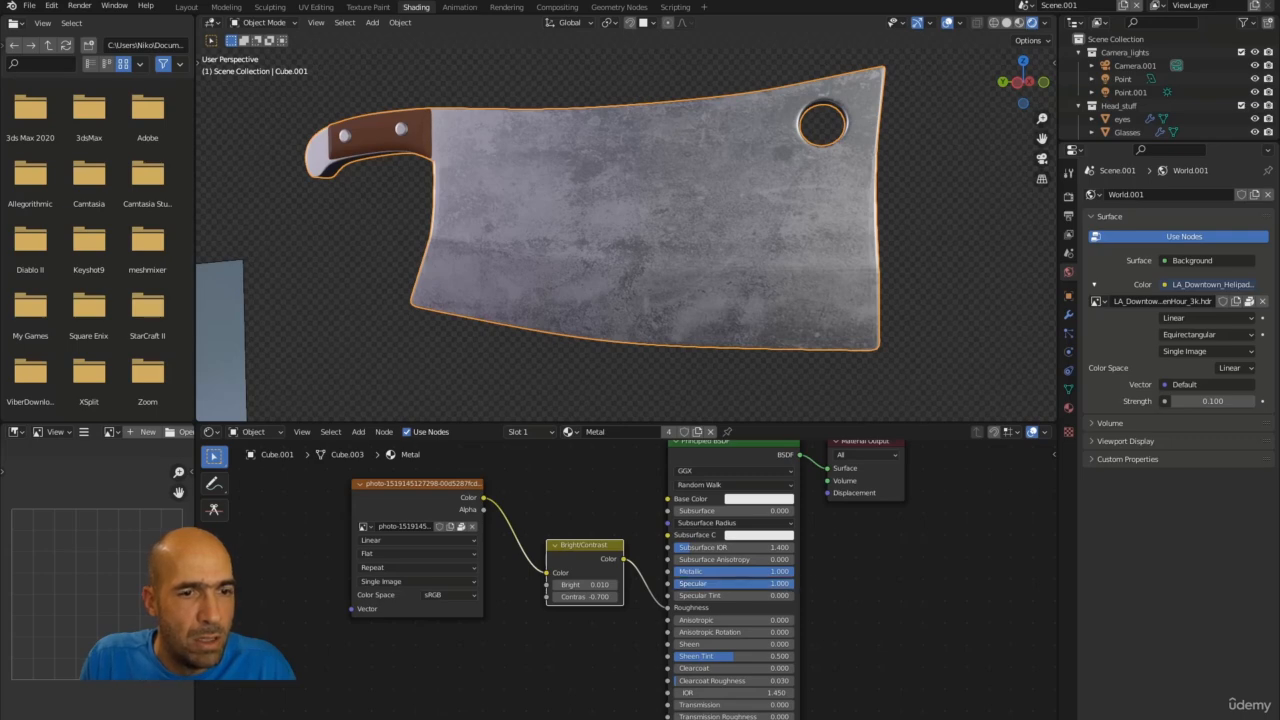
{"action": "middle_click_drag", "start_coordinate": [765, 350], "coordinate": [740, 270]}
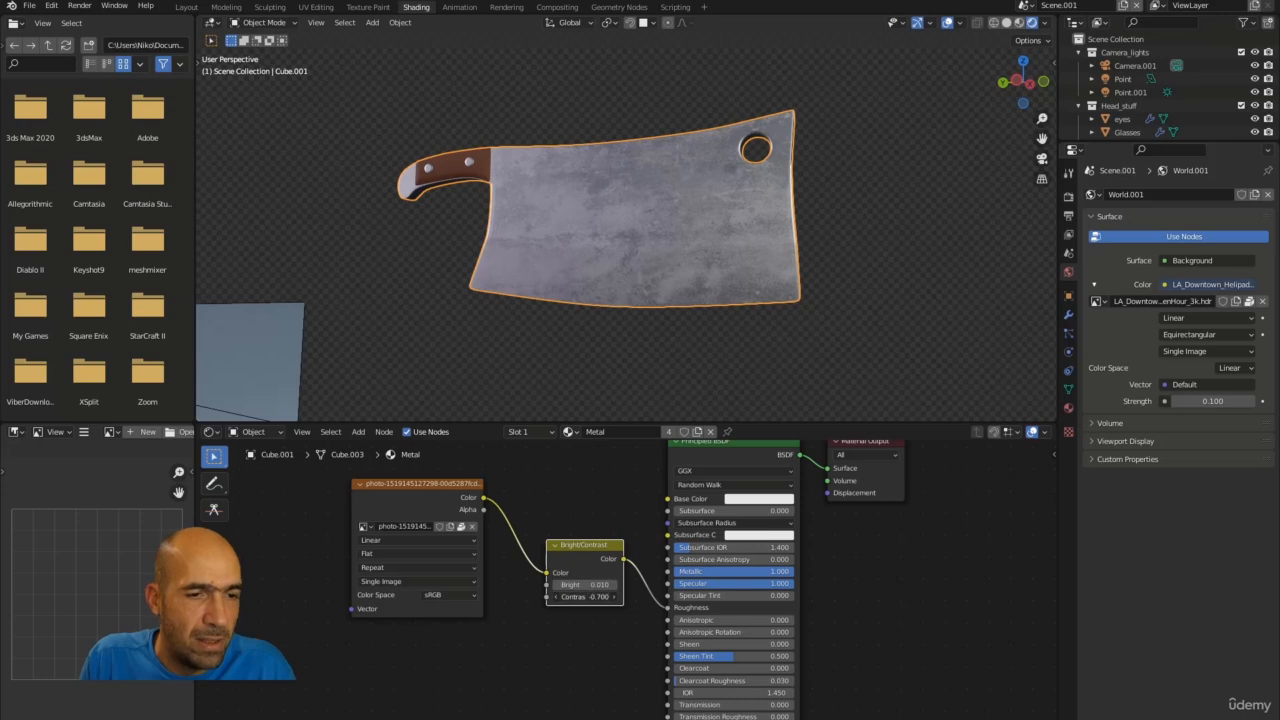
Set the Bright/Contrast node's Contrast to -0.600, and inspect the cleaver without its selection outline.
{"action": "key", "text": "BackSpace"}
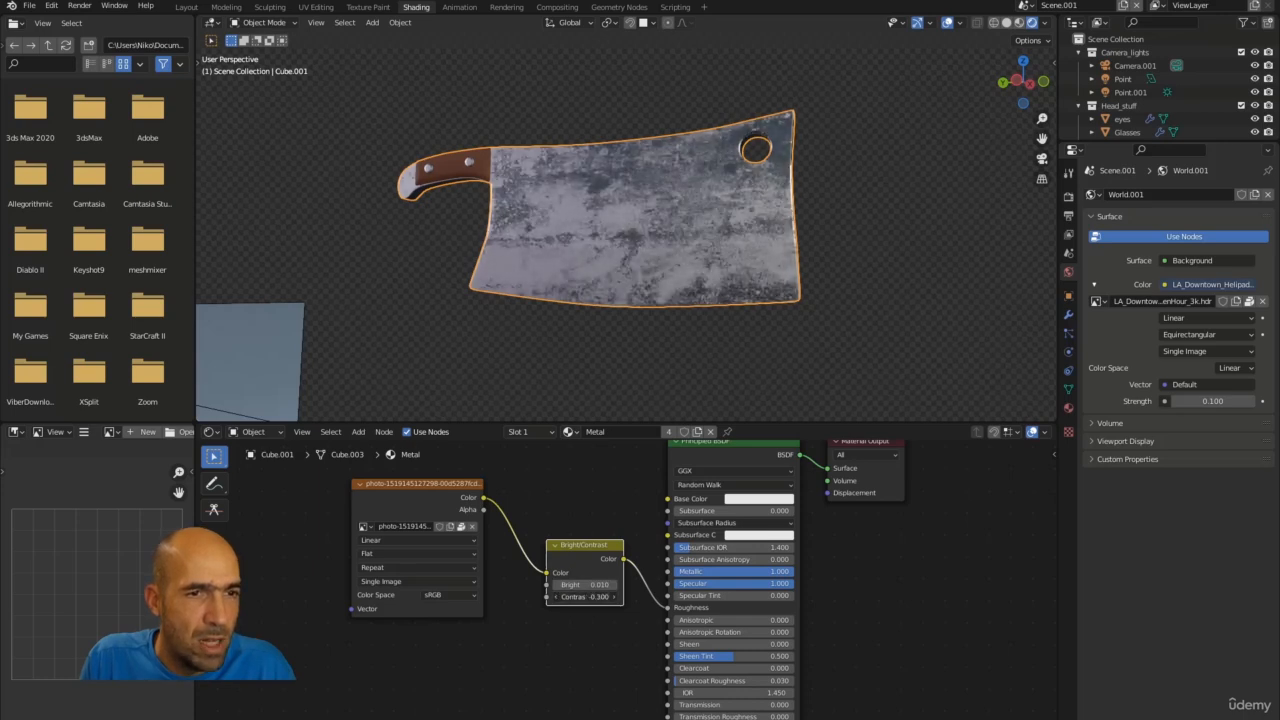
{"action": "left_click_drag", "start_coordinate": [586, 597], "coordinate": [556, 597]}
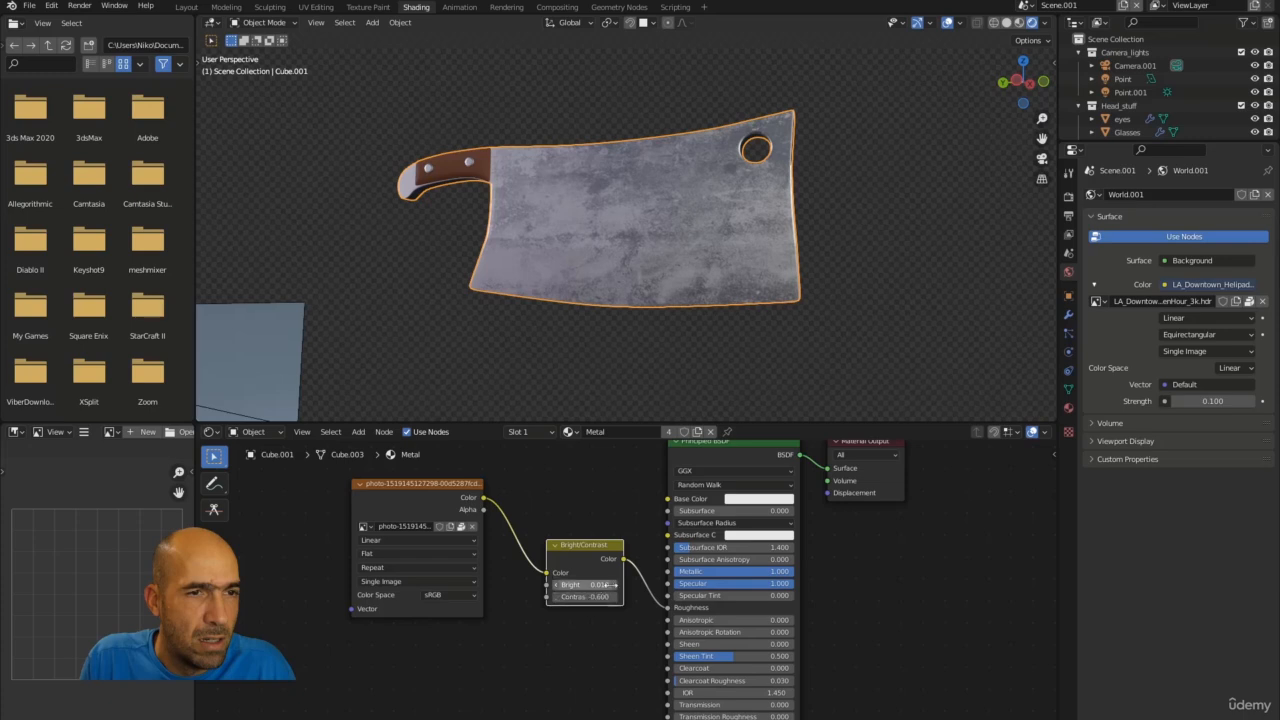
{"action": "mouse_move", "coordinate": [645, 352]}
{"action": "middle_mouse_down"}
{"action": "mouse_move", "coordinate": [614, 362]}
{"action": "mouse_move", "coordinate": [720, 363]}
{"action": "mouse_move", "coordinate": [675, 369]}
{"action": "mouse_move", "coordinate": [653, 355]}
{"action": "mouse_move", "coordinate": [626, 370]}
{"action": "mouse_move", "coordinate": [594, 350]}
{"action": "mouse_move", "coordinate": [595, 362]}
{"action": "mouse_move", "coordinate": [613, 344]}
{"action": "mouse_move", "coordinate": [609, 323]}
{"action": "mouse_move", "coordinate": [631, 349]}
{"action": "mouse_move", "coordinate": [661, 346]}
{"action": "mouse_move", "coordinate": [709, 369]}
{"action": "mouse_move", "coordinate": [691, 320]}
{"action": "mouse_move", "coordinate": [648, 340]}
{"action": "mouse_move", "coordinate": [683, 351]}
{"action": "mouse_move", "coordinate": [702, 290]}
{"action": "mouse_move", "coordinate": [748, 305]}
{"action": "mouse_move", "coordinate": [704, 315]}
{"action": "middle_mouse_up"}
{"action": "key", "text": "super+space"}
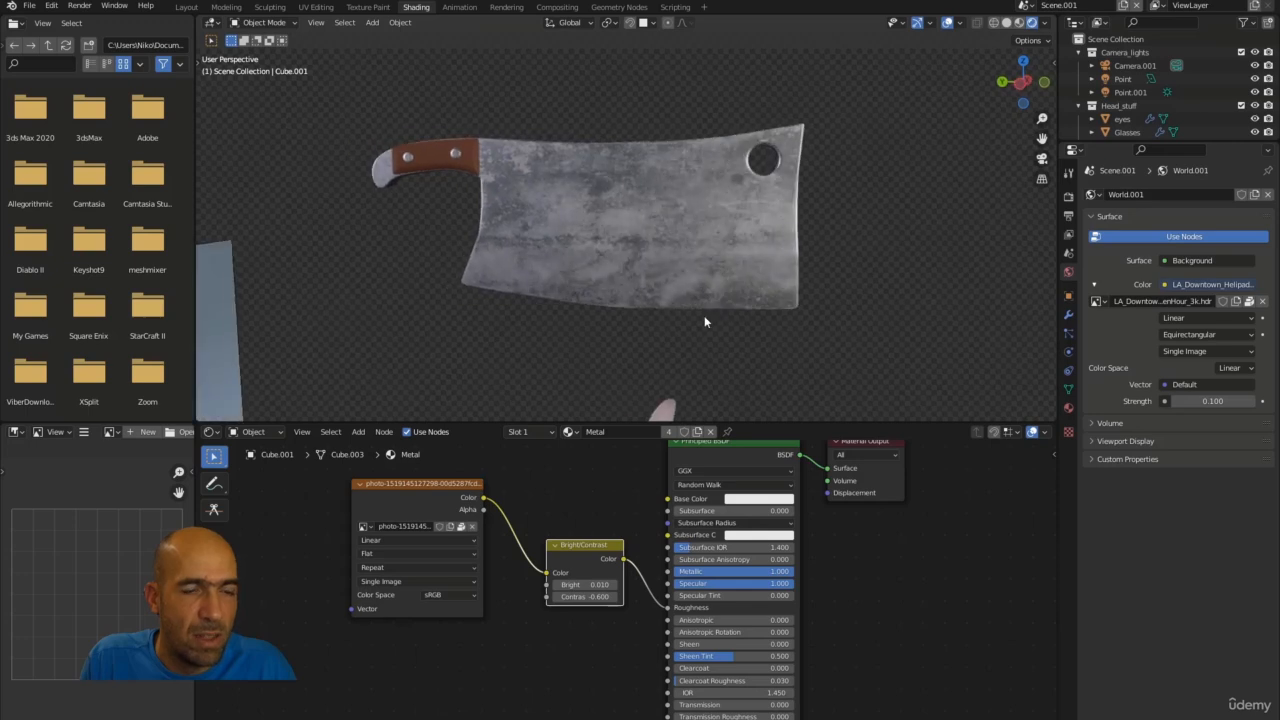
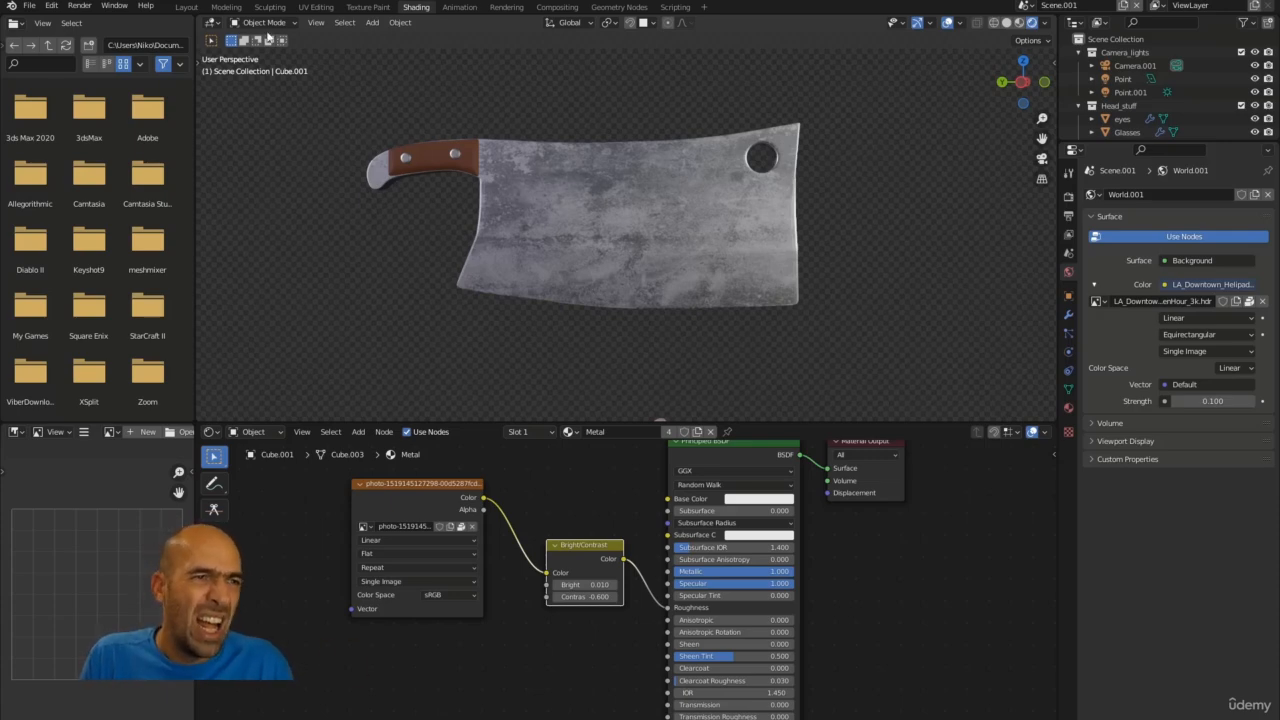
Open the Layout workspace and select the cleaver above the mouse.
{"action": "left_click", "coordinate": [191, 7]}
{"action": "middle_click_drag", "start_coordinate": [856, 343], "coordinate": [572, 604]}
{"action": "middle_click_drag", "start_coordinate": [739, 519], "coordinate": [638, 327]}
{"action": "left_click", "coordinate": [638, 327]}
{"action": "middle_click_drag", "start_coordinate": [556, 295], "coordinate": [574, 310]}
{"action": "scroll", "coordinate": [574, 316], "scroll_direction": "up", "scroll_amount": 4}
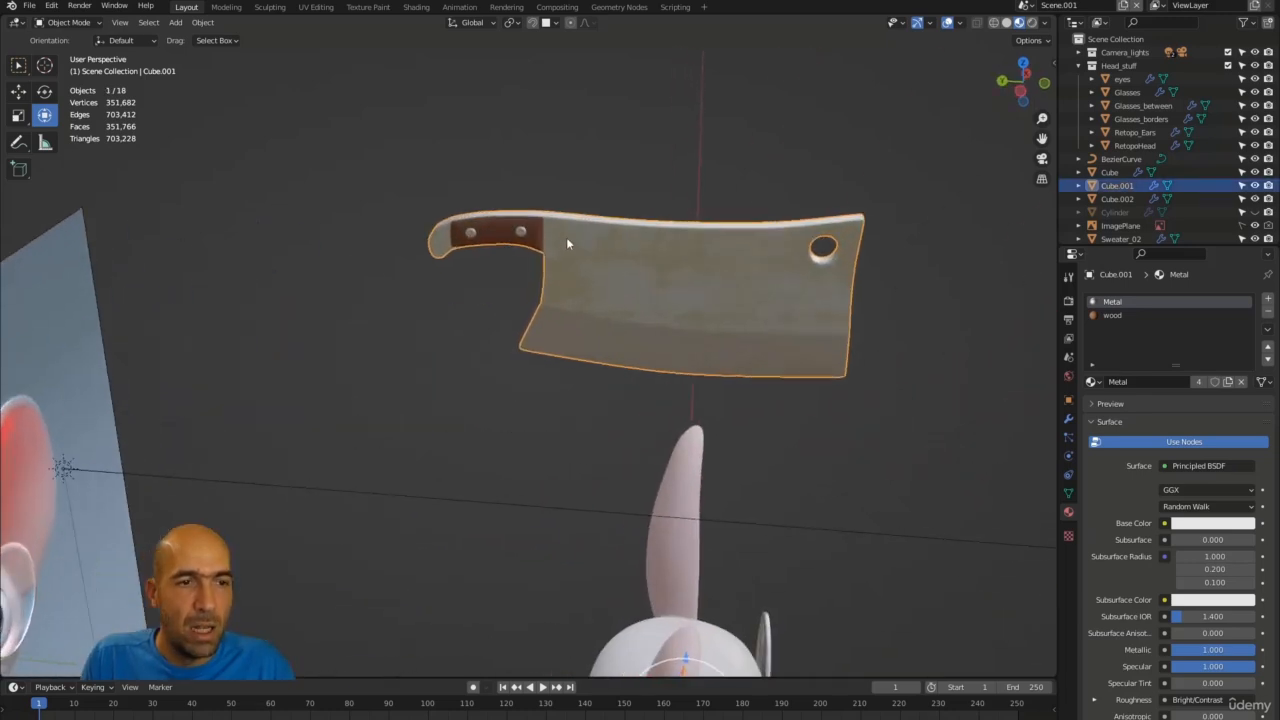
Apply the Mirror and Subdivision modifiers on the cleaver blade object.
{"action": "left_click", "coordinate": [1069, 419]}
{"action": "left_click", "coordinate": [1234, 321]}
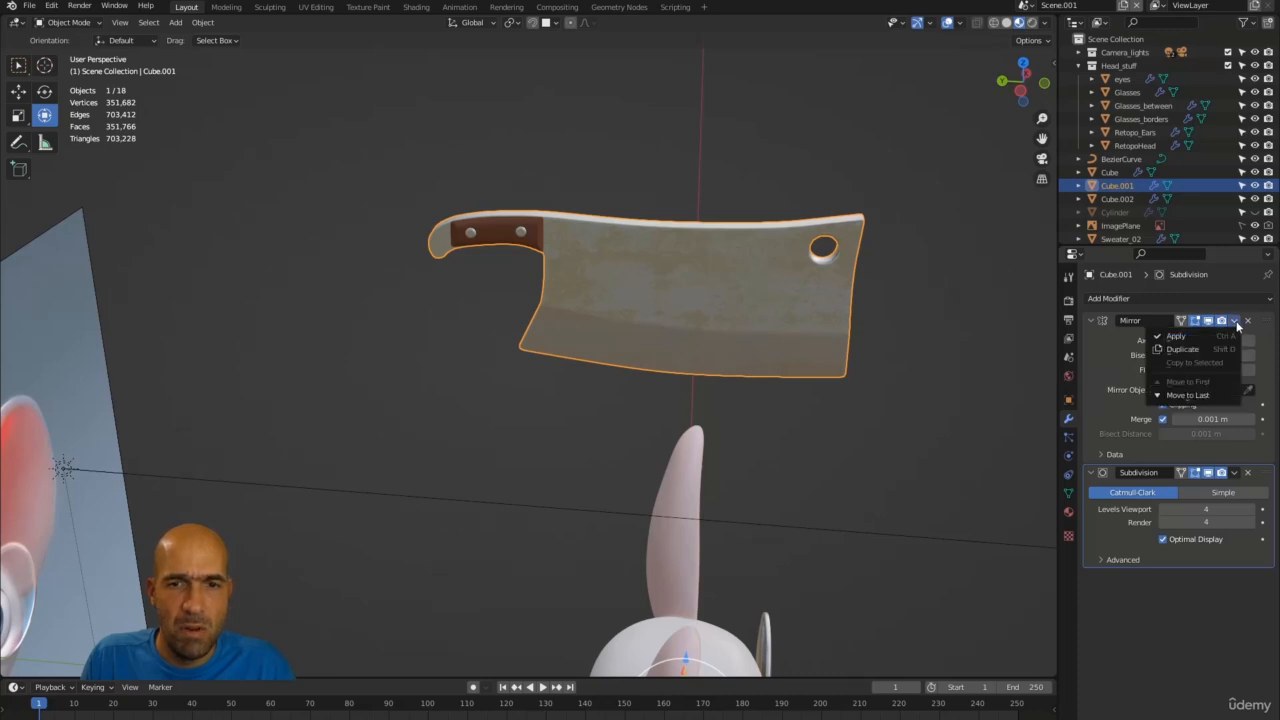
{"action": "left_click", "coordinate": [1195, 336]}
{"action": "left_click", "coordinate": [1235, 321]}
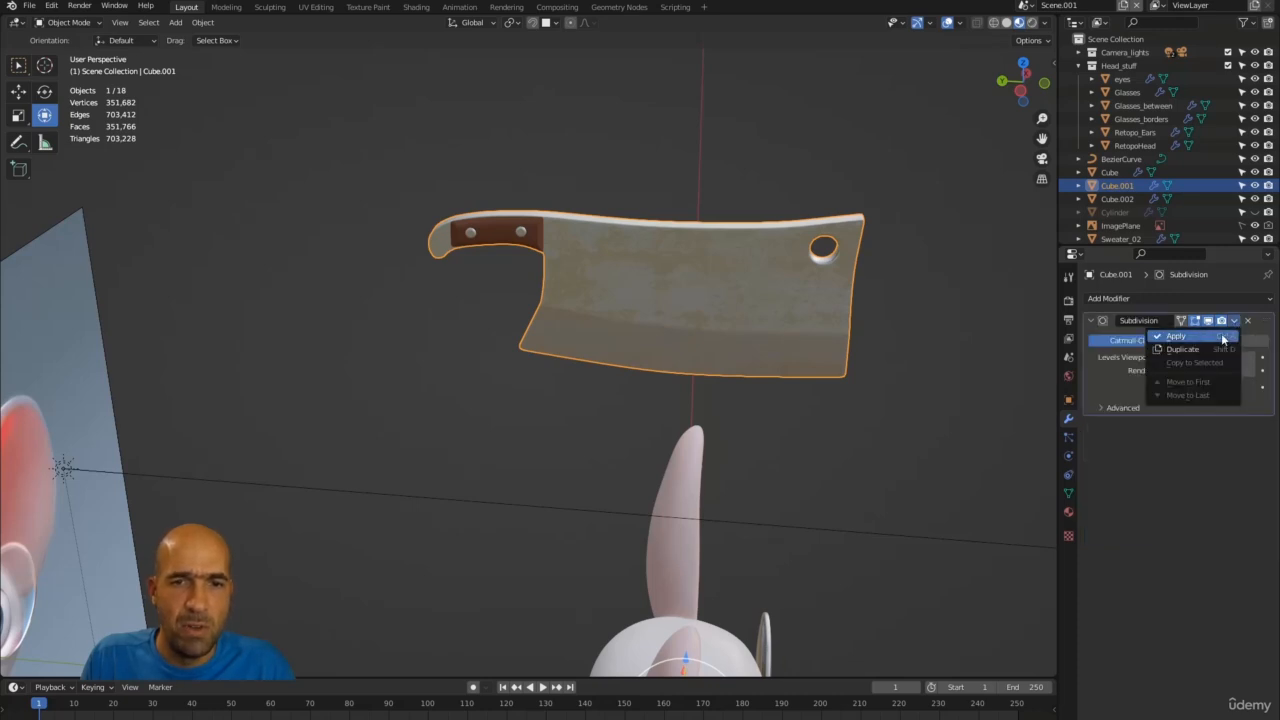
{"action": "left_click", "coordinate": [1178, 336]}
Apply the Mirror and Subdivision modifiers on the two handle rivets.
{"action": "left_click", "coordinate": [523, 232]}
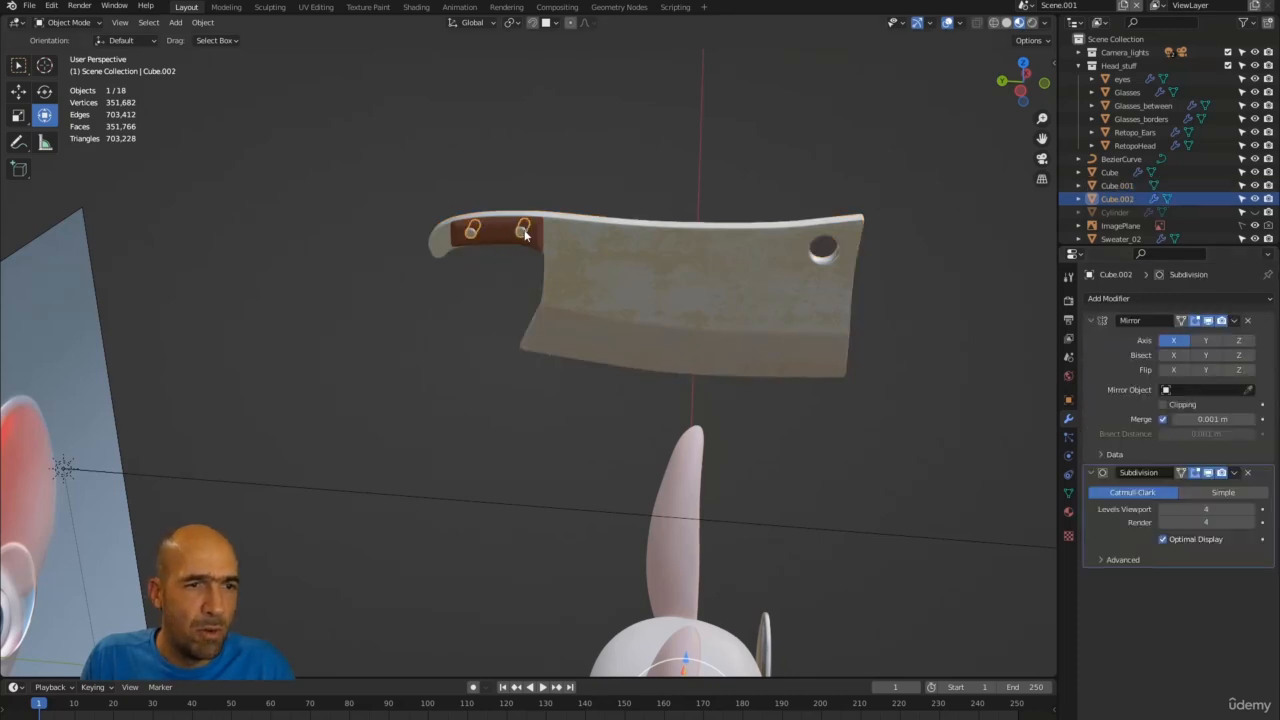
{"action": "left_click", "coordinate": [1234, 321]}
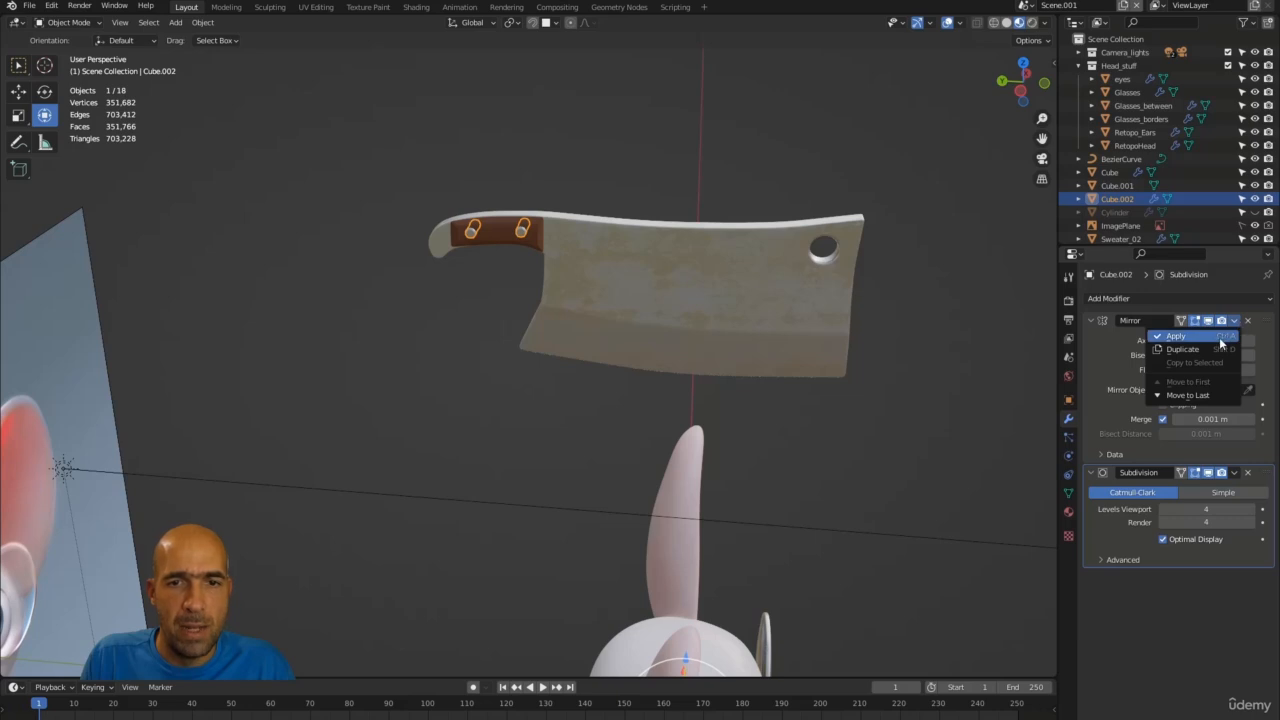
{"action": "left_click", "coordinate": [1226, 337]}
{"action": "left_click", "coordinate": [1235, 321]}
{"action": "left_click", "coordinate": [1226, 337]}
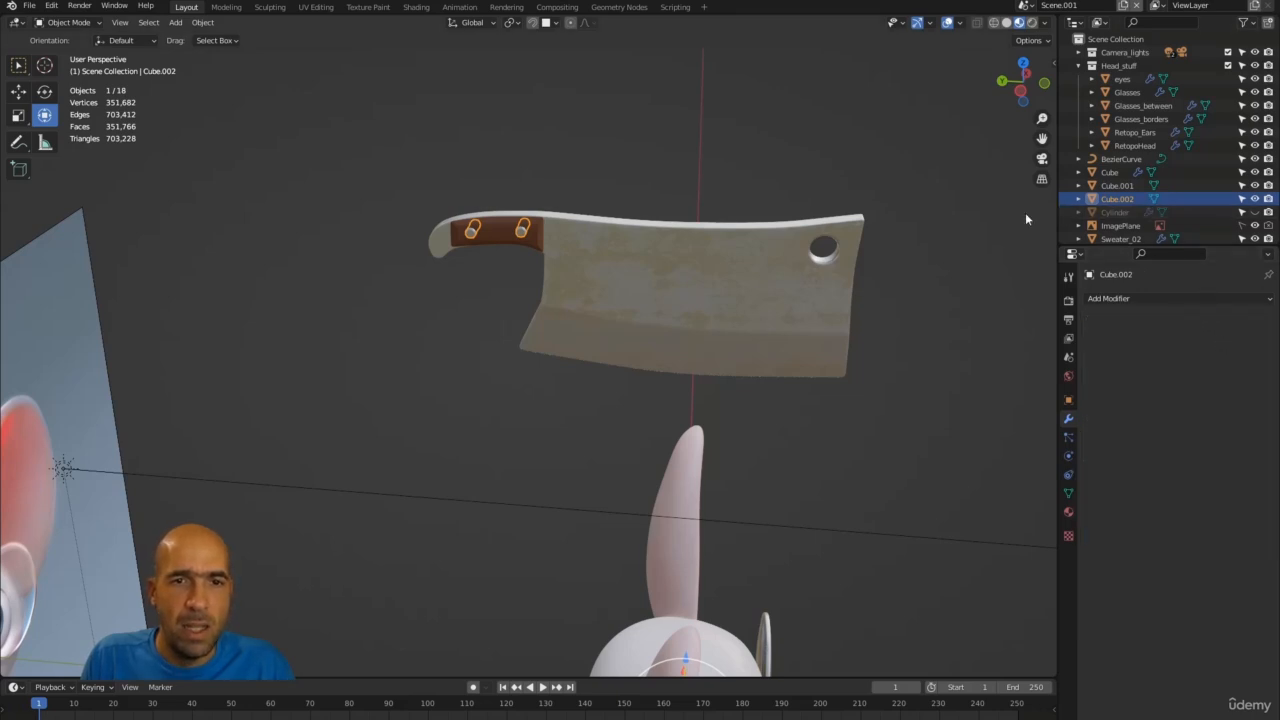
Try joining the handle rivets and the cleaver into one object, and undo the join.
{"action": "left_click", "coordinate": [747, 248]}
{"action": "key", "text": "alt+a"}
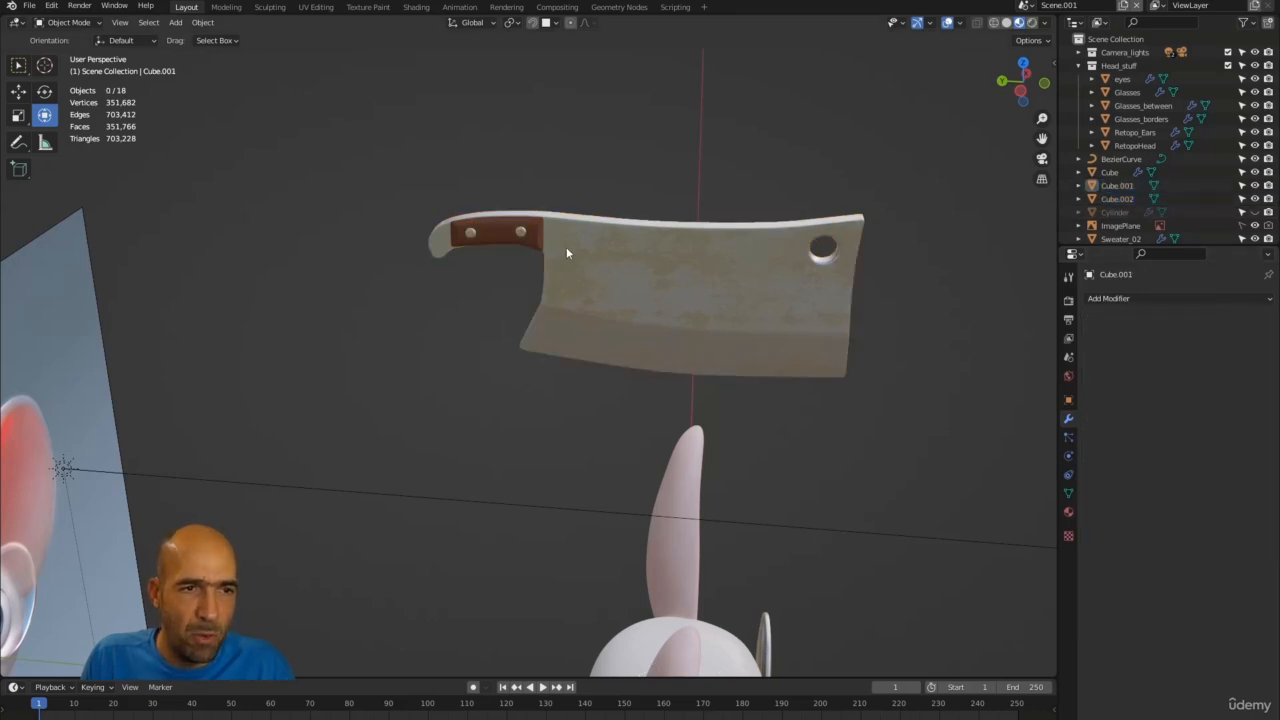
{"action": "left_click", "coordinate": [556, 243]}
{"action": "left_click", "coordinate": [534, 238]}
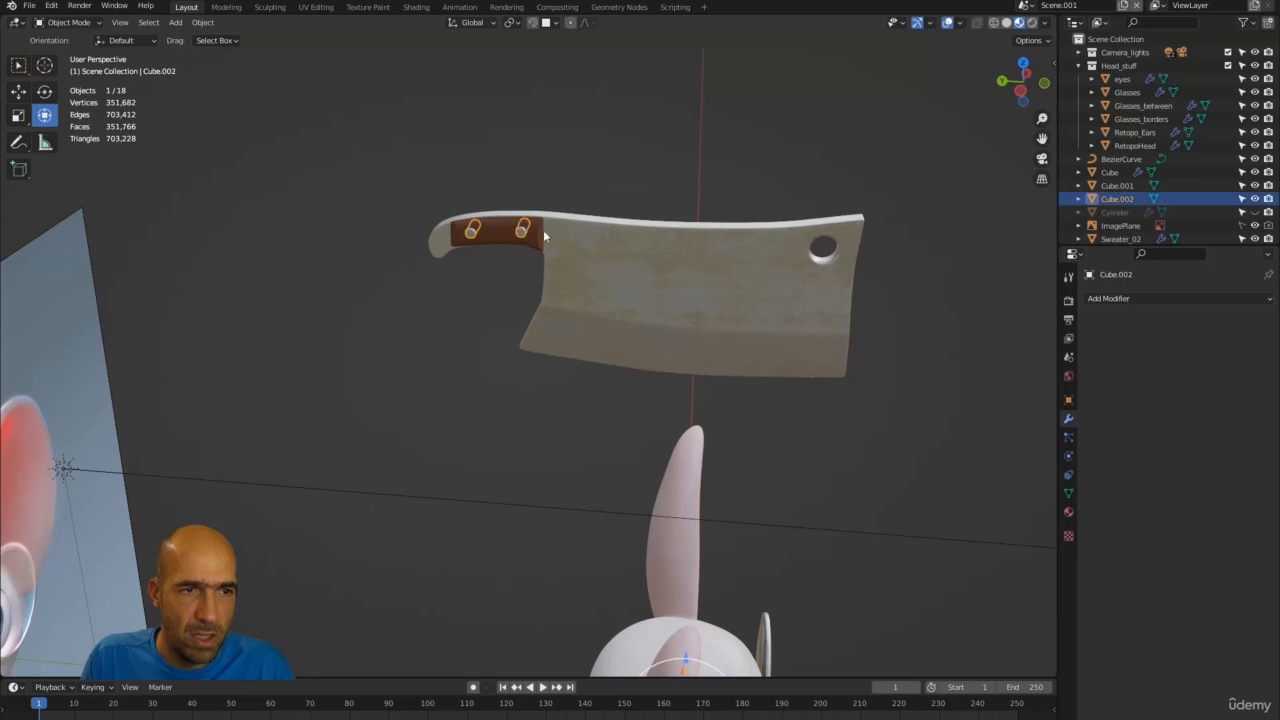
{"action": "left_click", "coordinate": [586, 245], "text": "shift"}
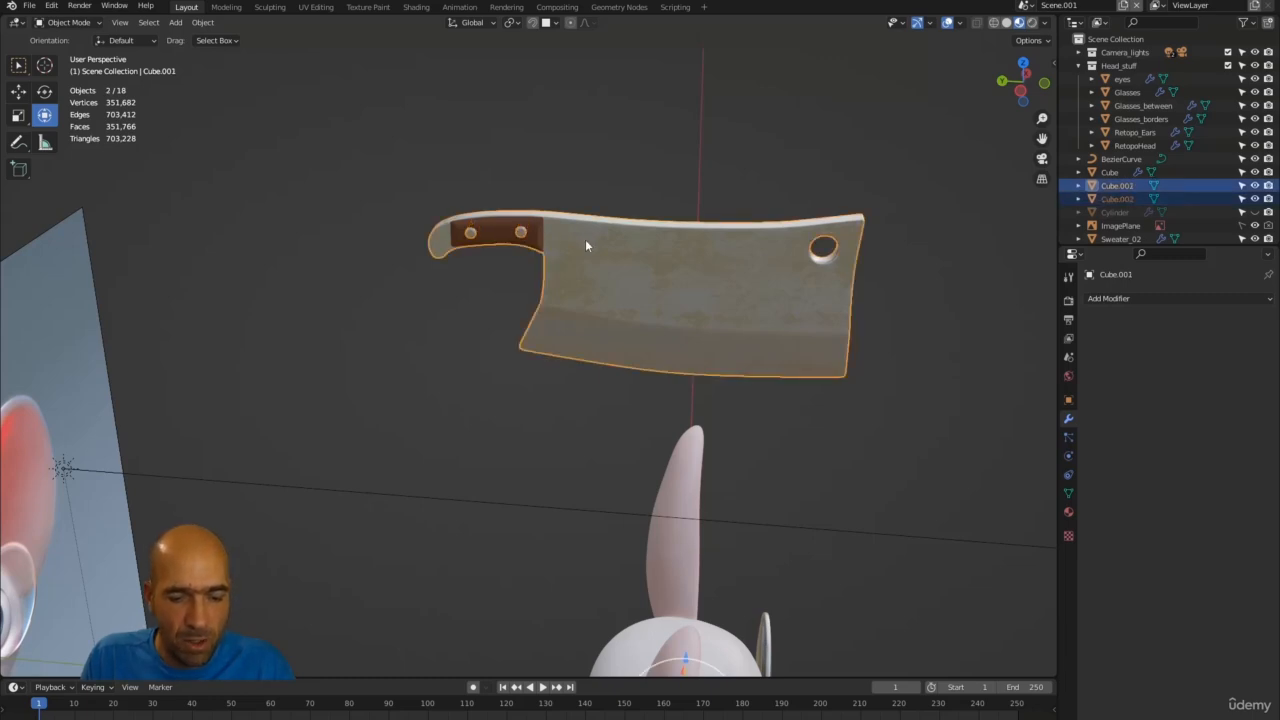
{"action": "key", "text": "ctrl+j"}
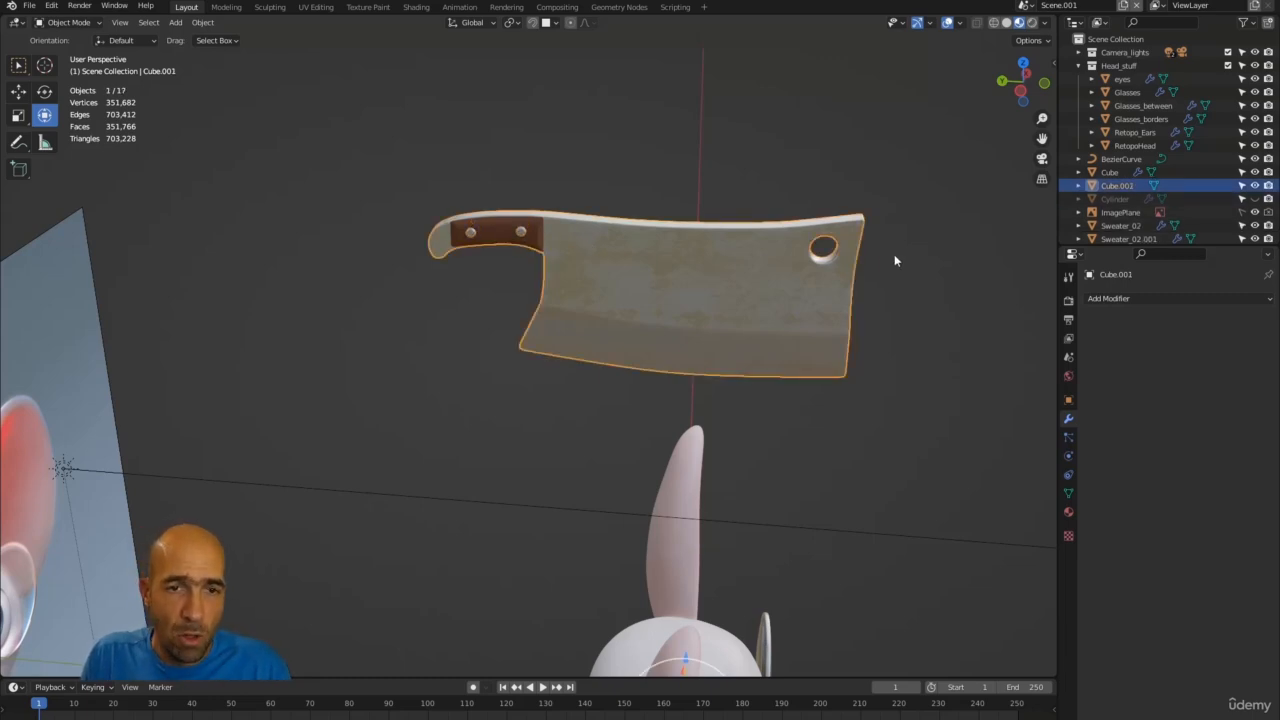
{"action": "key", "text": "ctrl+z"}
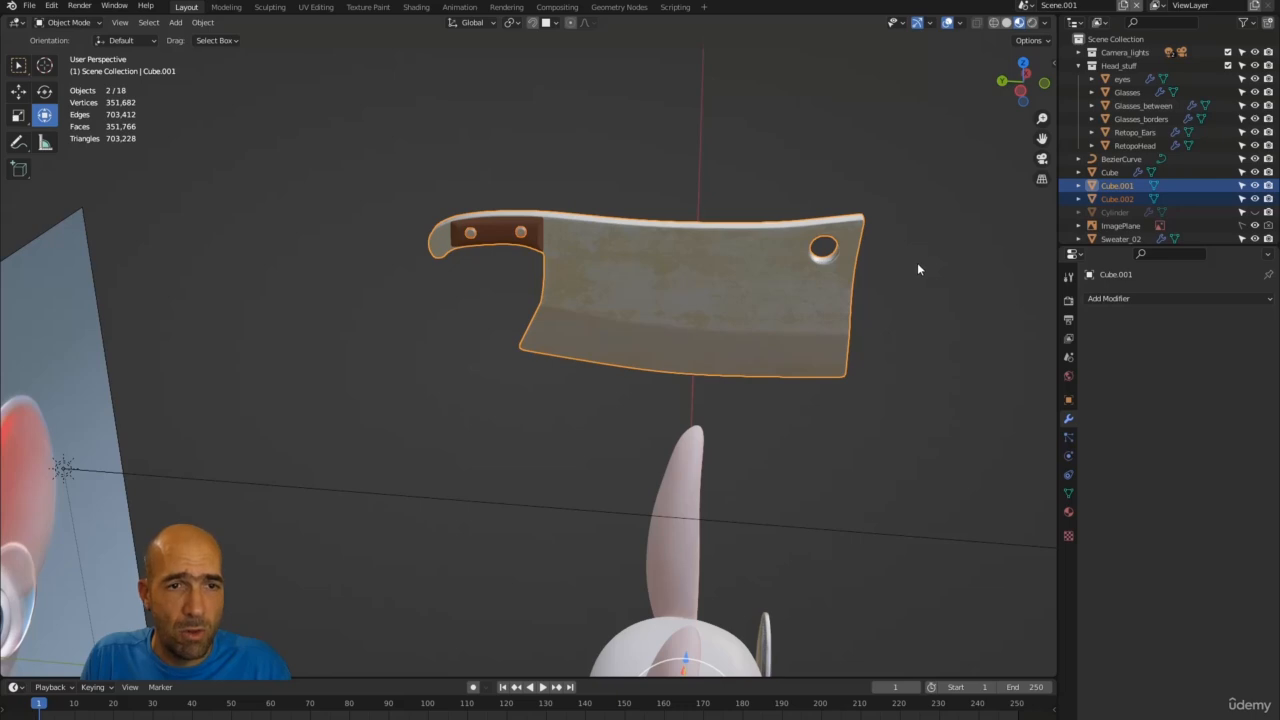
Deselect everything and turn on the Screencast Keys display in the 3D viewport.
{"action": "left_click", "coordinate": [919, 265]}
{"action": "key", "text": "n"}
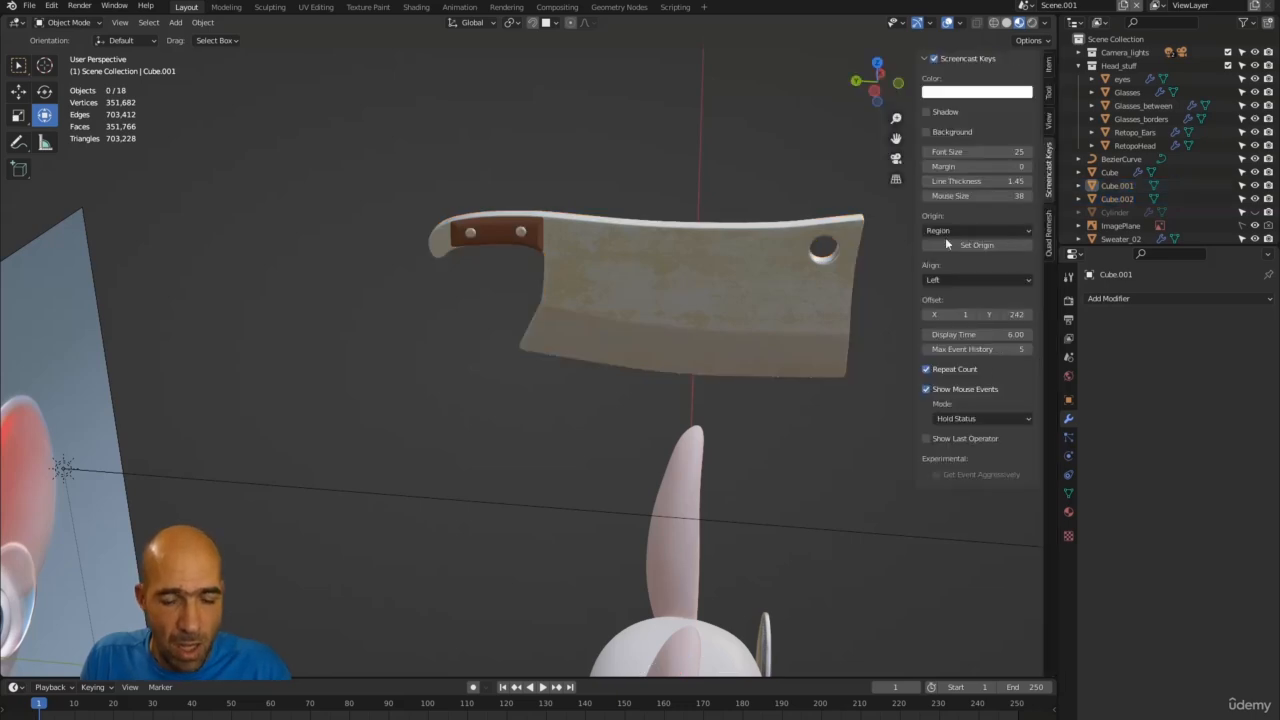
{"action": "left_click", "coordinate": [934, 59]}
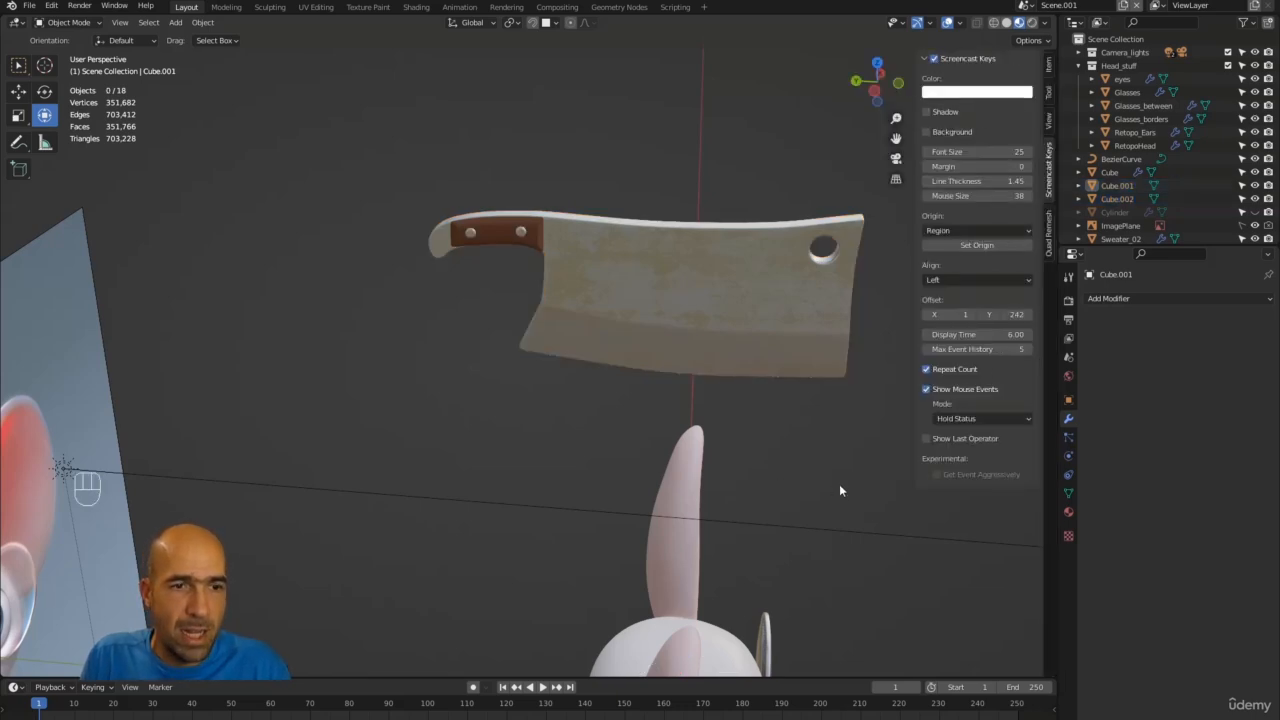
{"action": "key", "text": "n"}
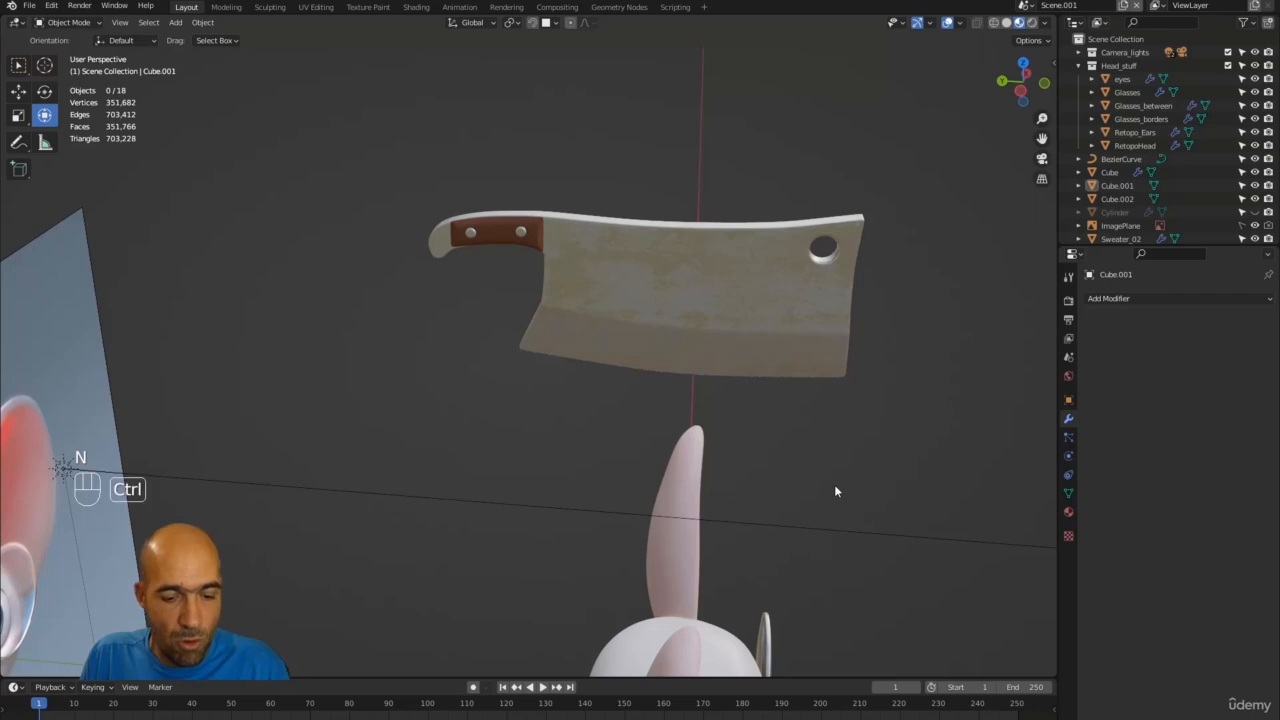
{"action": "key", "text": "ctrl+j"}
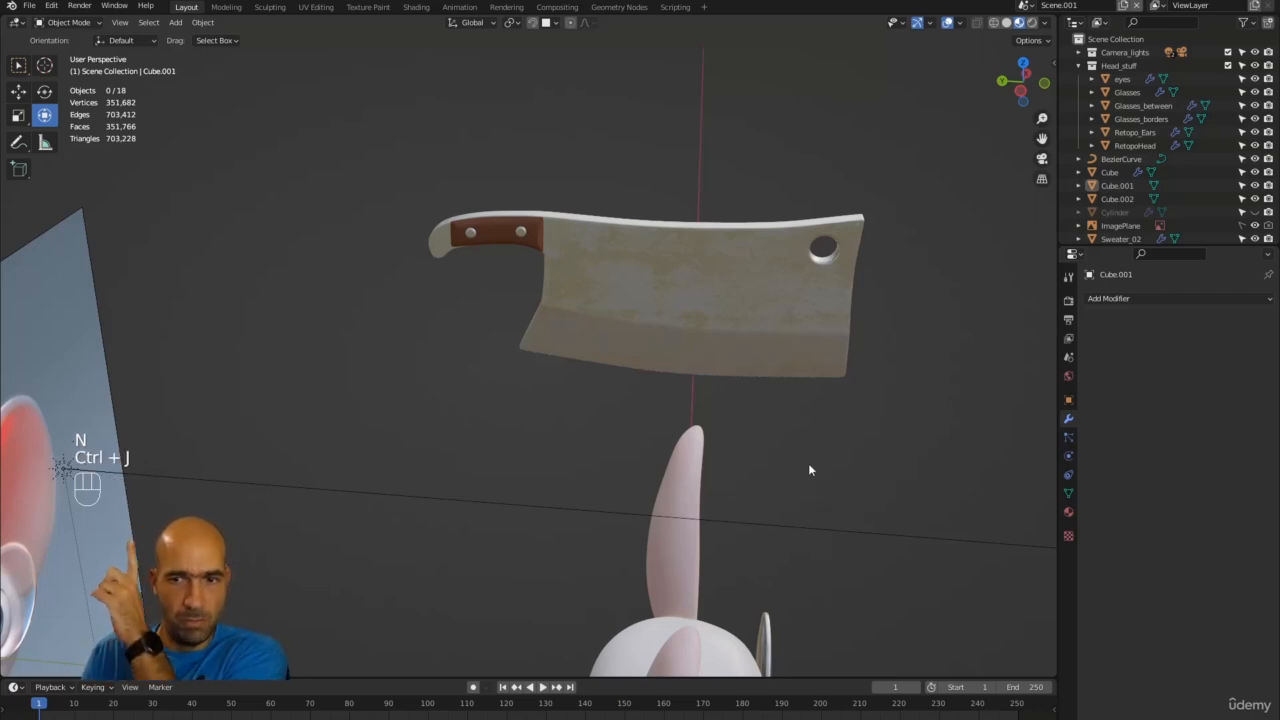
Try rotating the cleaver blade on its own, separately from the handle rivets.
{"action": "left_click", "coordinate": [641, 238]}
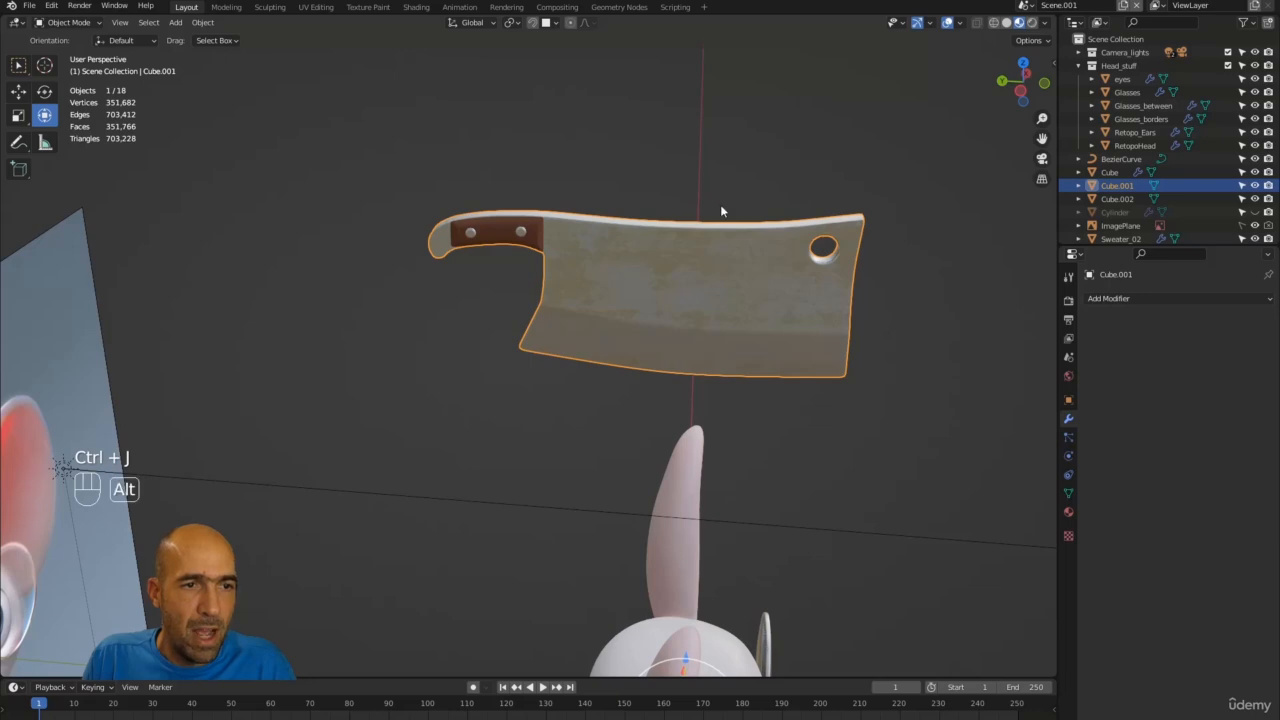
{"action": "middle_click_drag", "start_coordinate": [721, 206], "coordinate": [789, 363], "text": "alt"}
{"action": "key", "text": "r"}
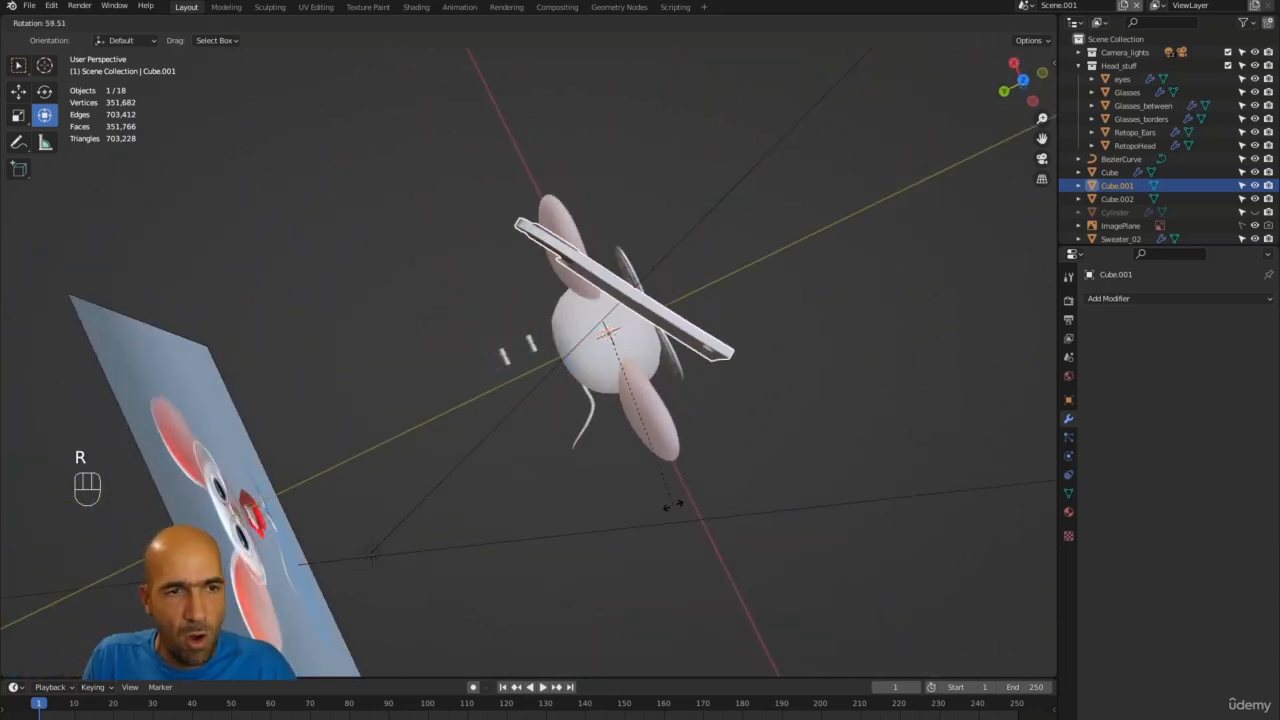
{"action": "left_click", "coordinate": [648, 492]}
Join the handle rivets into the cleaver, keeping the cleaver as the active object.
{"action": "middle_click_drag", "start_coordinate": [648, 492], "coordinate": [594, 352], "text": "alt"}
{"action": "middle_click_drag", "start_coordinate": [594, 352], "coordinate": [517, 242], "text": "ctrl+alt"}
{"action": "left_click", "coordinate": [517, 239]}
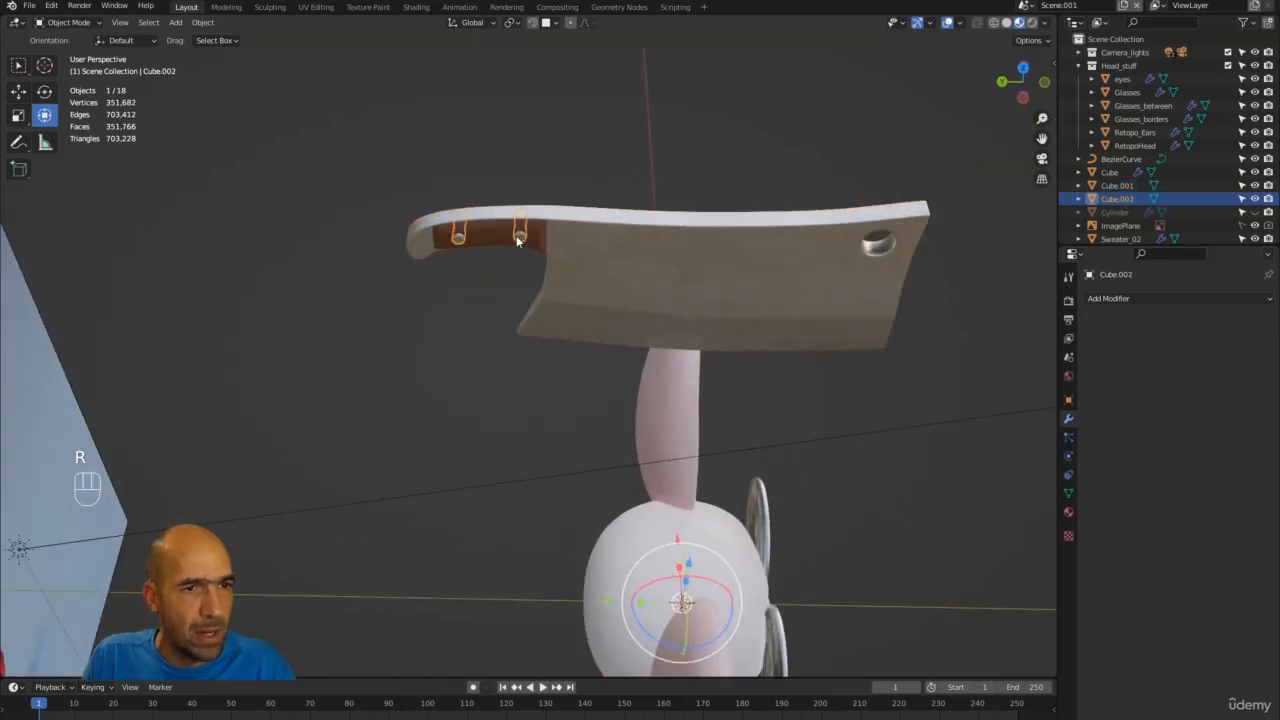
{"action": "left_click", "coordinate": [619, 263], "text": "shift"}
{"action": "key", "text": "ctrl+j"}
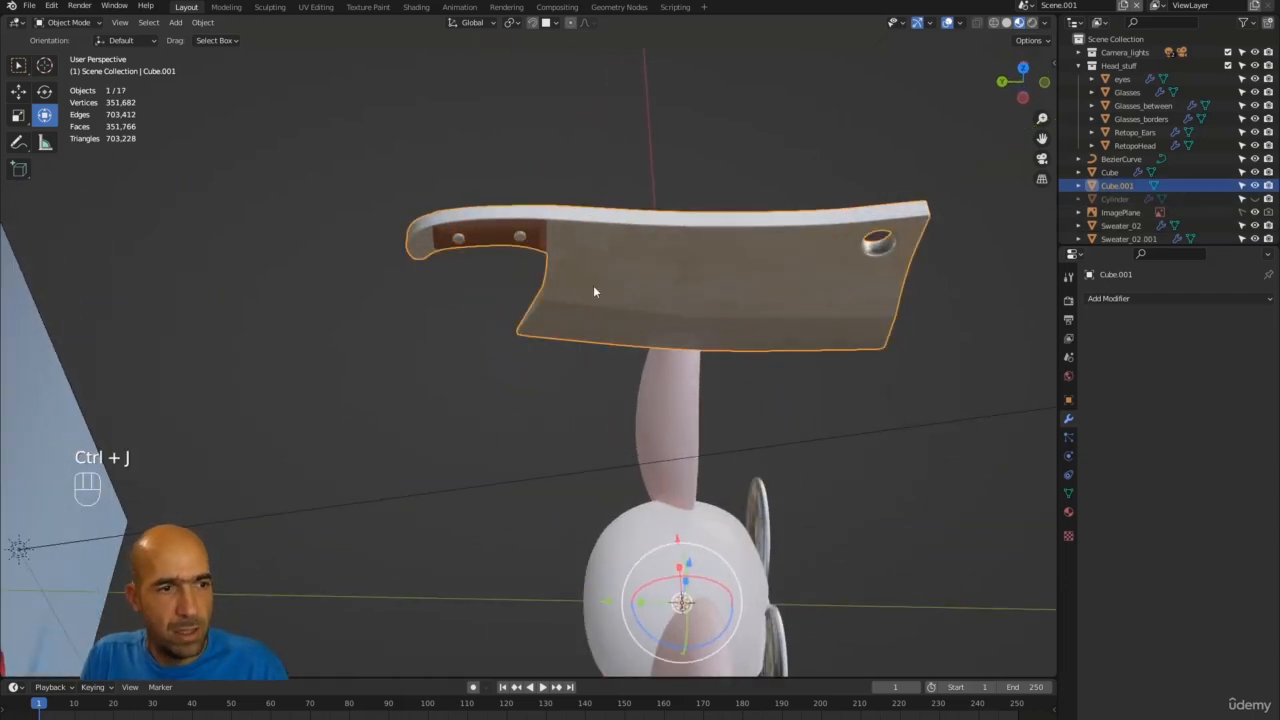
Rotate the joined cleaver and move it down behind the mouse's head.
{"action": "middle_click_drag", "start_coordinate": [594, 291], "coordinate": [640, 371], "text": "alt"}
{"action": "key", "text": "r"}
{"action": "left_click", "coordinate": [514, 491]}
{"action": "key", "text": "g"}
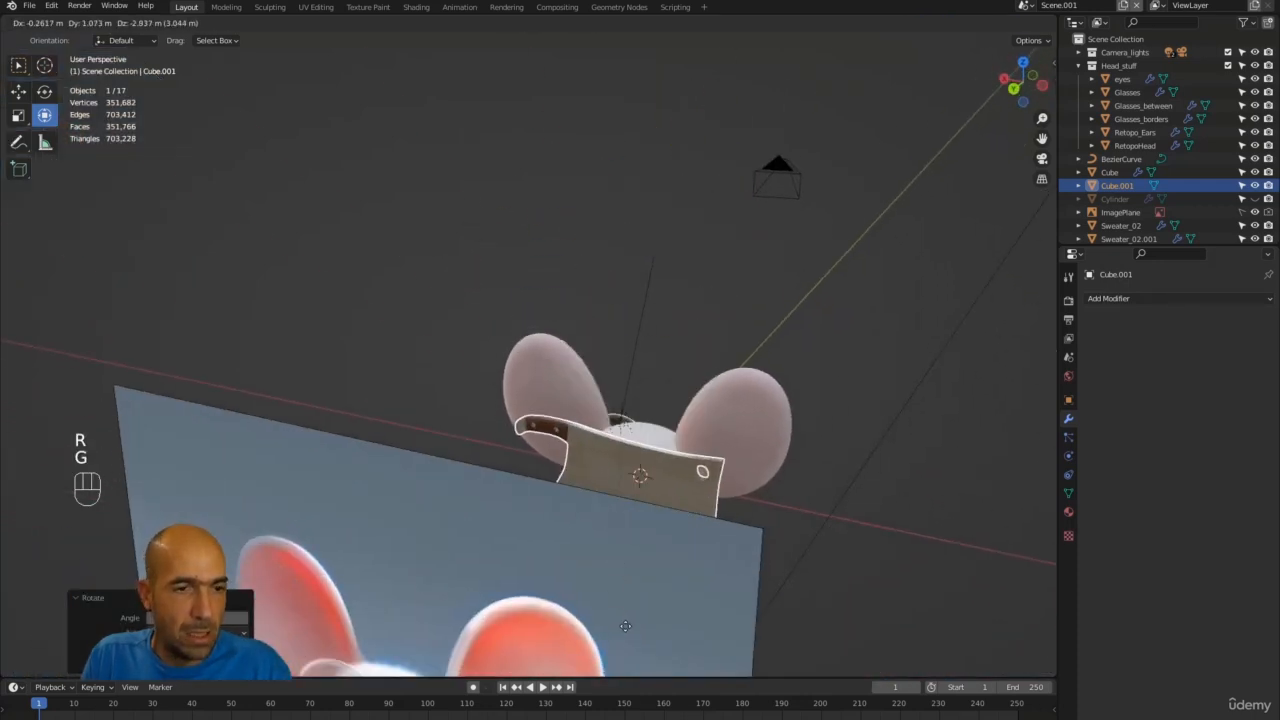
{"action": "left_click", "coordinate": [626, 628]}
Rotate the cleaver in the front view and tilt it freely so it lies diagonally behind the mouse.
{"action": "middle_click_drag", "start_coordinate": [843, 511], "coordinate": [673, 478], "text": "alt"}
{"action": "middle_click_drag", "start_coordinate": [673, 478], "coordinate": [678, 405], "text": "alt+shift"}
{"action": "key", "text": "r"}
{"action": "left_click", "coordinate": [754, 643]}
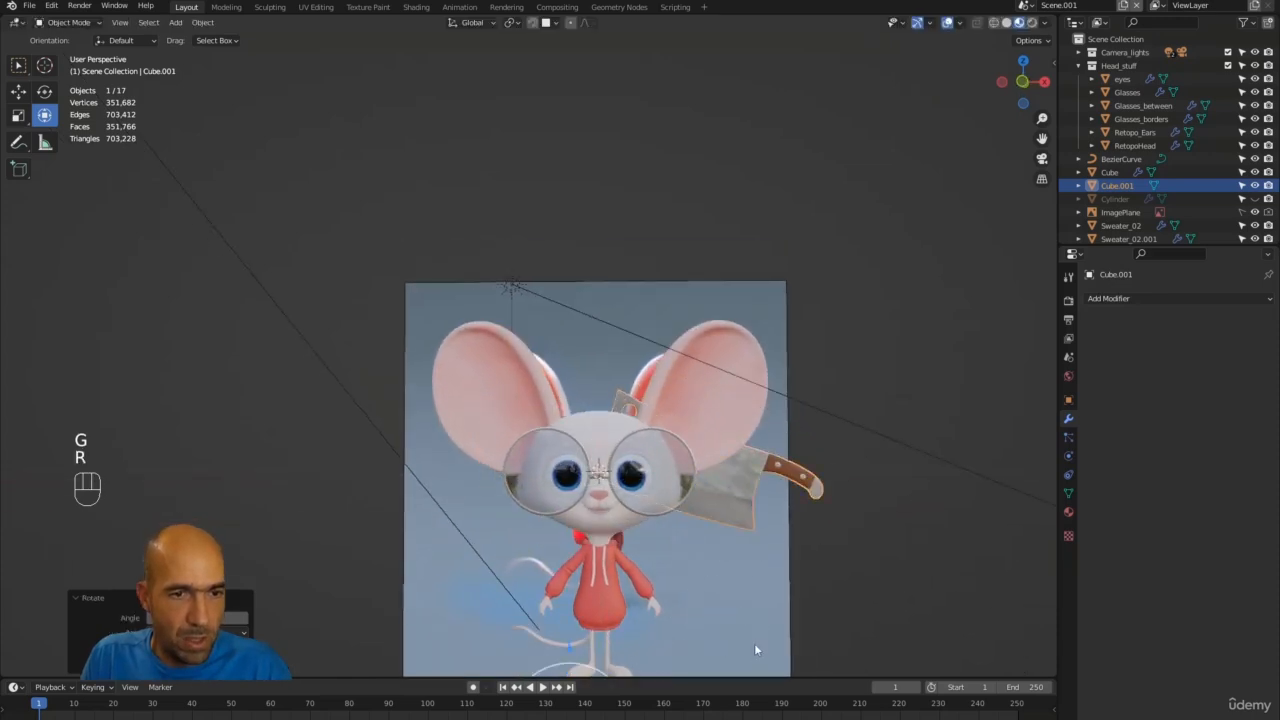
{"action": "middle_click_drag", "start_coordinate": [754, 650], "coordinate": [726, 509], "text": "alt+shift"}
{"action": "key", "text": "r"}
{"action": "key", "text": "r"}
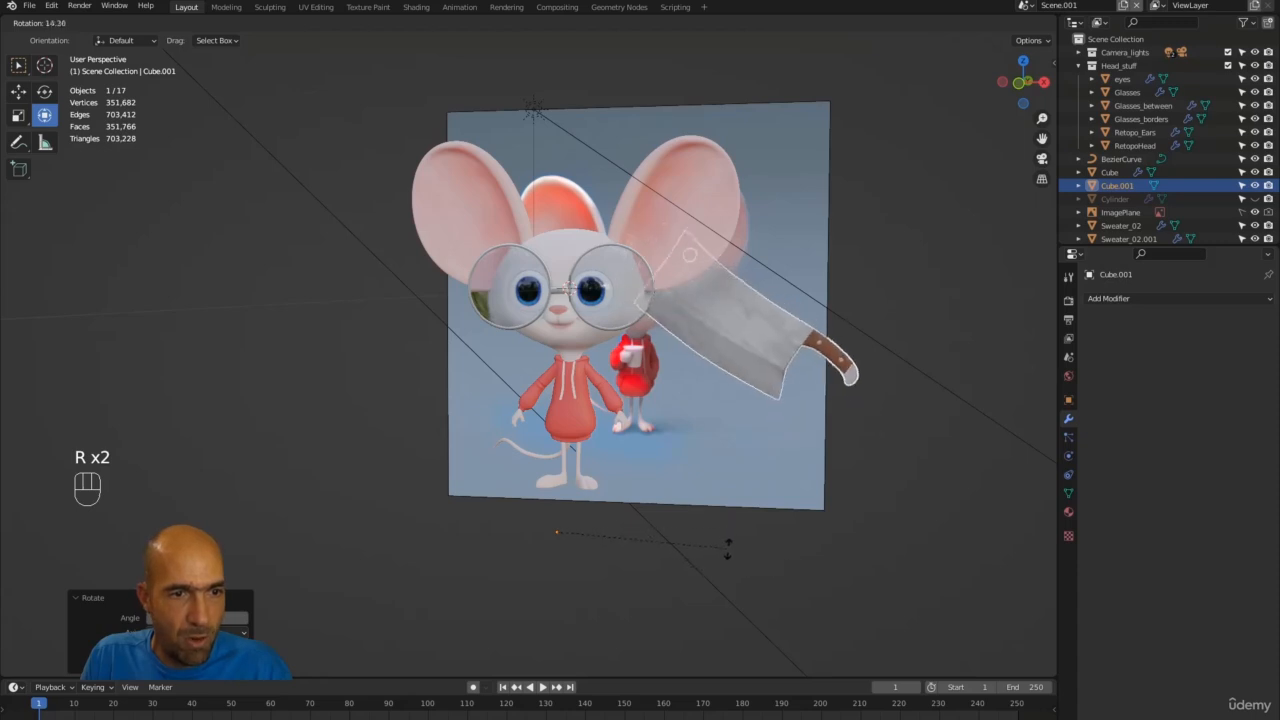
{"action": "left_click", "coordinate": [712, 533]}
Set the cleaver's origin to the centre of its own geometry.
{"action": "right_click", "coordinate": [756, 347]}
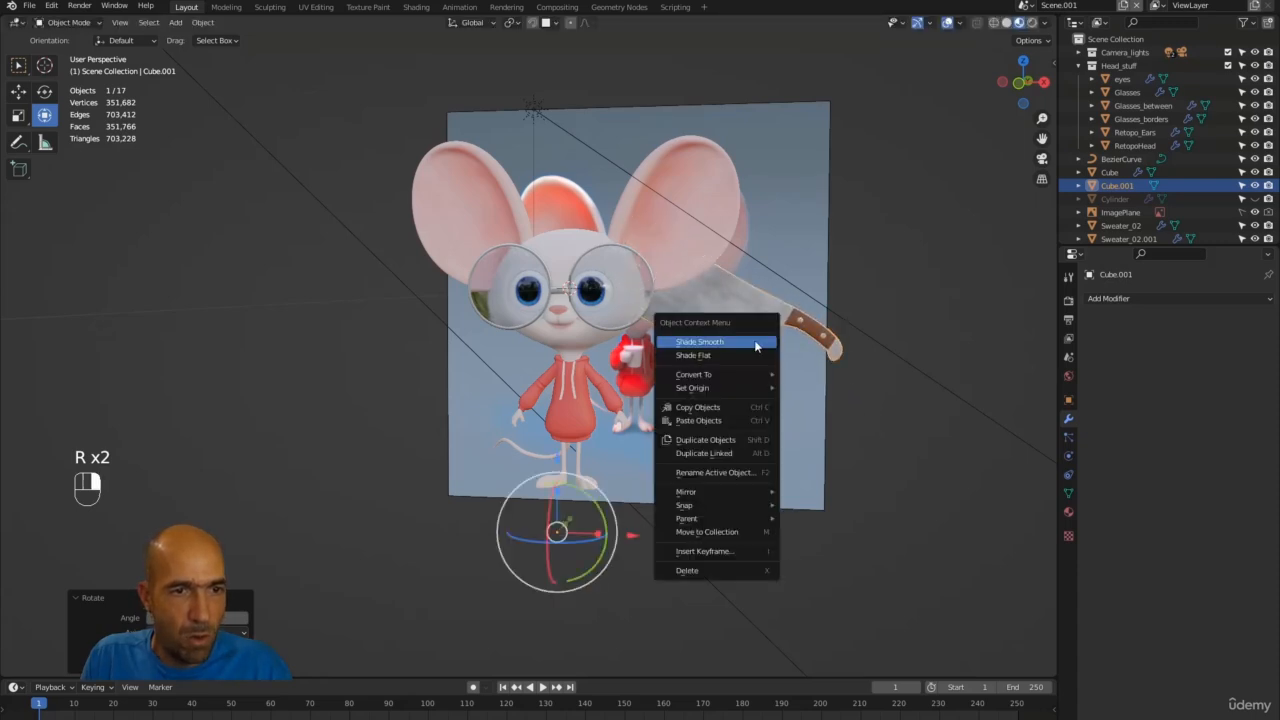
{"action": "mouse_move", "coordinate": [738, 388]}
{"action": "left_click", "coordinate": [865, 404]}
Rotate the cleaver freely around its new origin and move it behind the mouse's body.
{"action": "key", "text": "r"}
{"action": "key", "text": "r"}
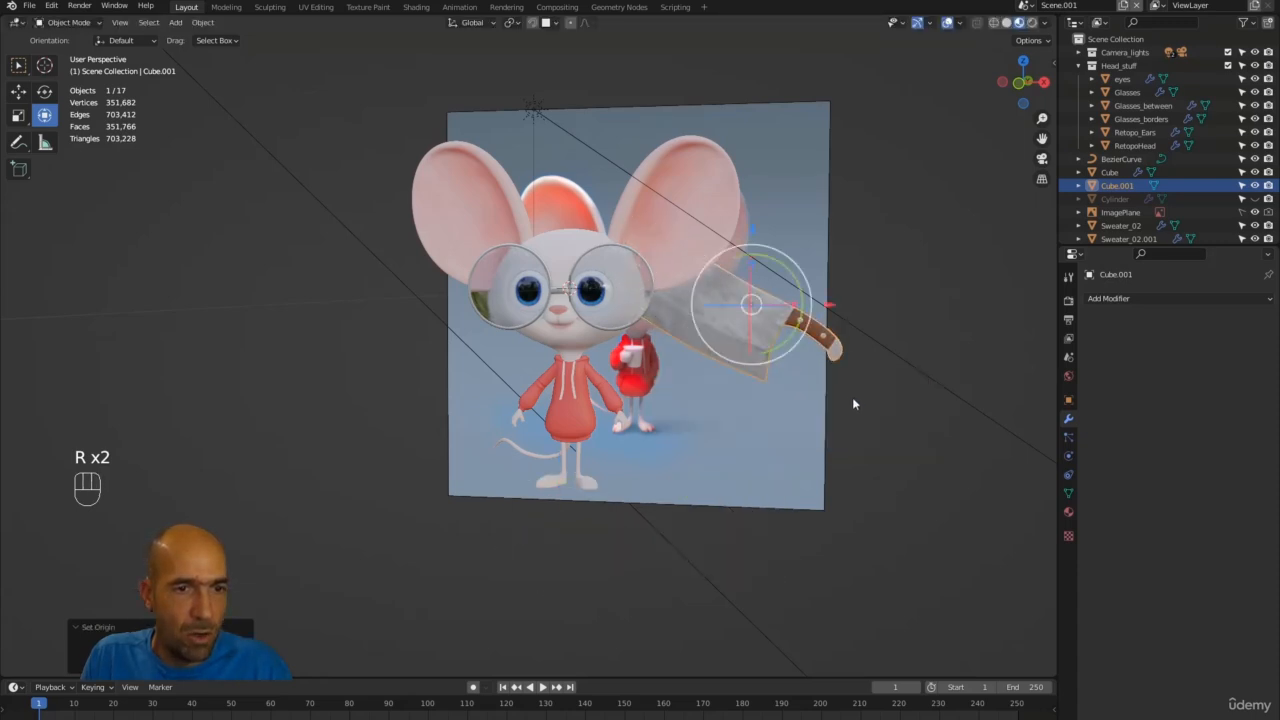
{"action": "middle_click_drag", "start_coordinate": [852, 397], "coordinate": [840, 383], "text": "alt"}
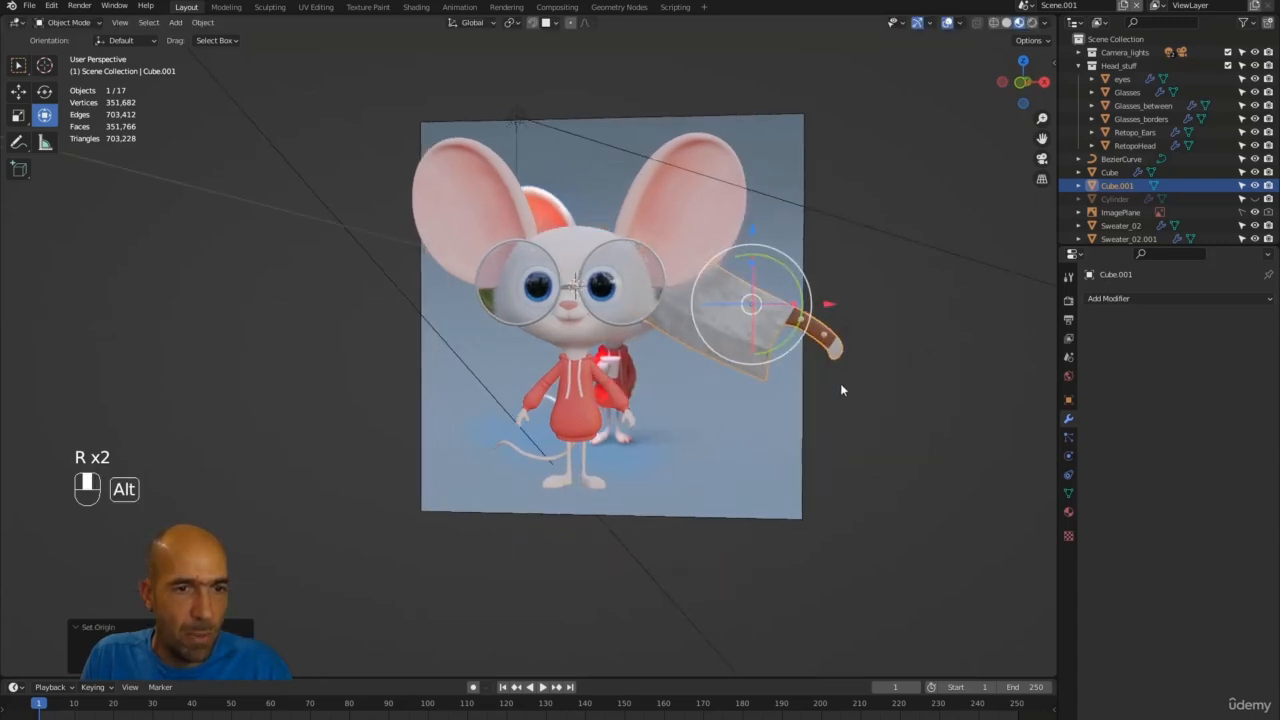
{"action": "left_click", "coordinate": [808, 290]}
{"action": "key", "text": "g"}
{"action": "left_click", "coordinate": [628, 337]}
Move the cleaver close against the mouse's back from the side, and refine its position diagonally across the back.
{"action": "middle_click_drag", "start_coordinate": [834, 382], "coordinate": [998, 397], "text": "alt"}
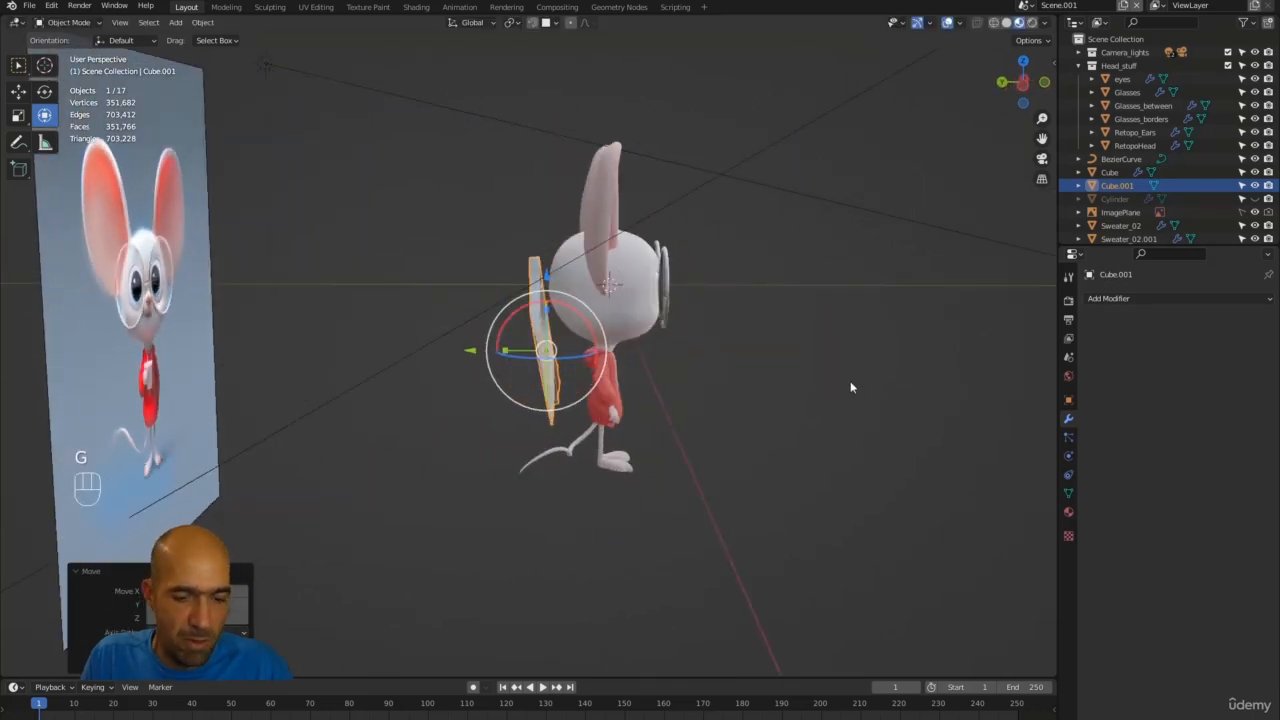
{"action": "key", "text": "g"}
{"action": "left_click", "coordinate": [879, 393]}
{"action": "middle_click_drag", "start_coordinate": [879, 393], "coordinate": [858, 323]}
{"action": "key", "text": "g"}
{"action": "left_click", "coordinate": [764, 371]}
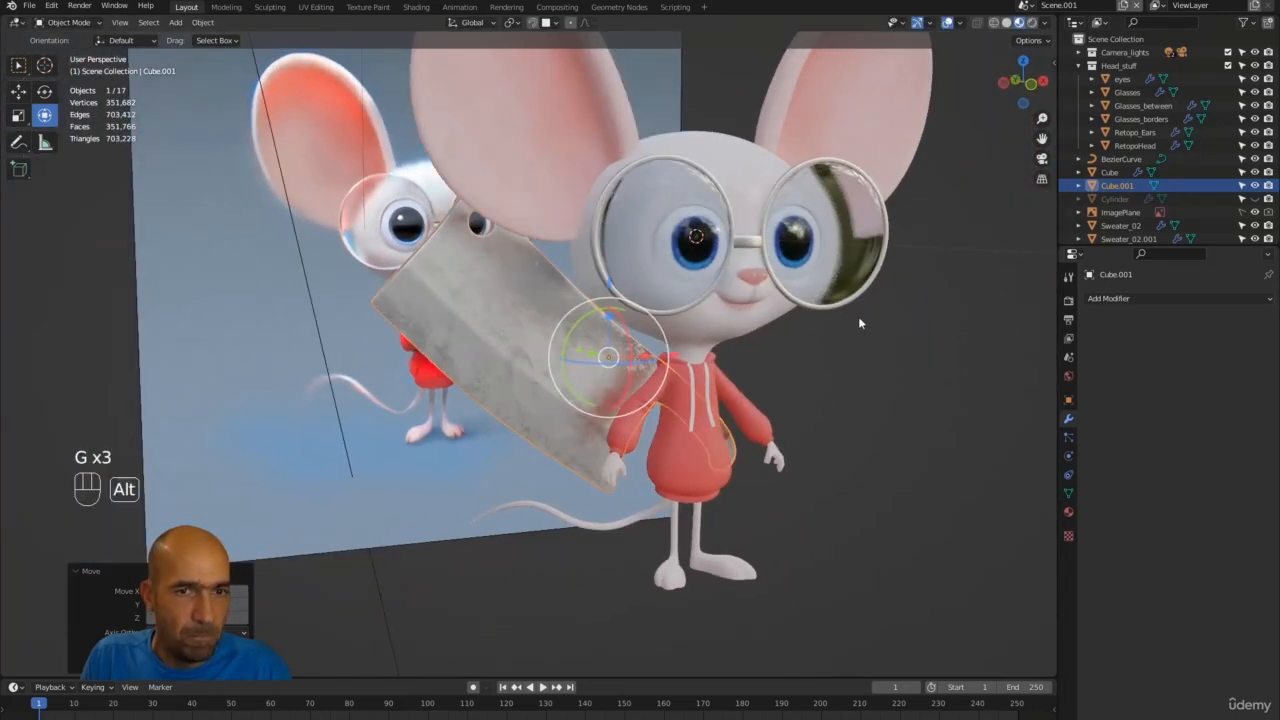
Rename the joined cleaver object Cube.001 as Cleaver in the Outliner.
{"action": "scroll", "coordinate": [1150, 200], "scroll_direction": "down", "scroll_amount": 1}
{"action": "double_click", "coordinate": [1117, 172]}
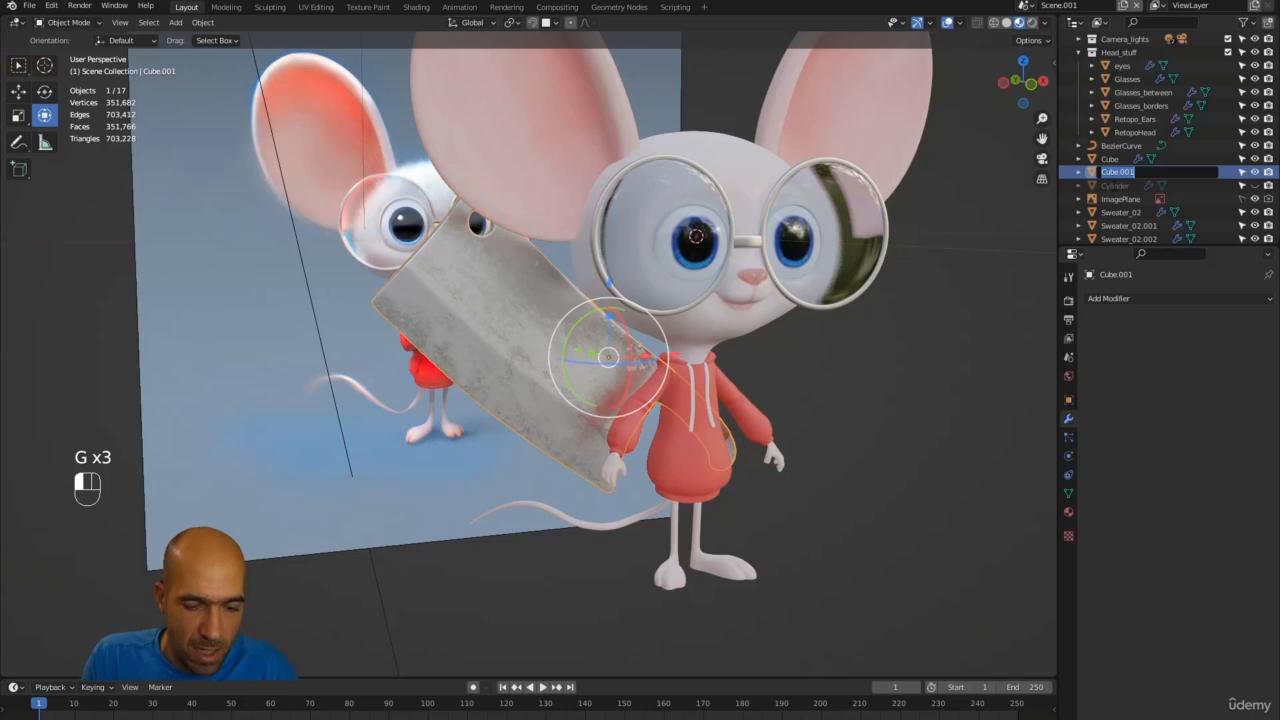
{"action": "type", "text": "Цеажер"}
{"action": "key", "text": "BackSpace"}
{"action": "key", "text": "BackSpace"}
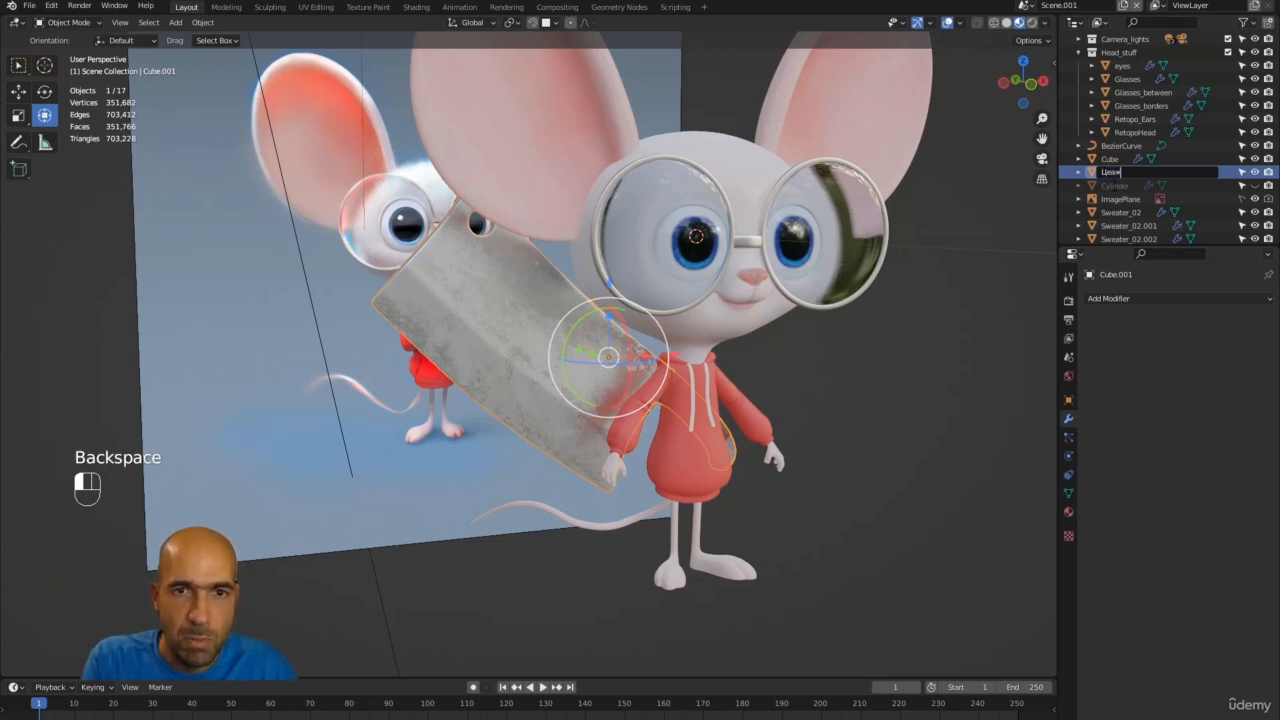
{"action": "key", "text": "shift+alt"}
{"action": "type", "text": "C"}
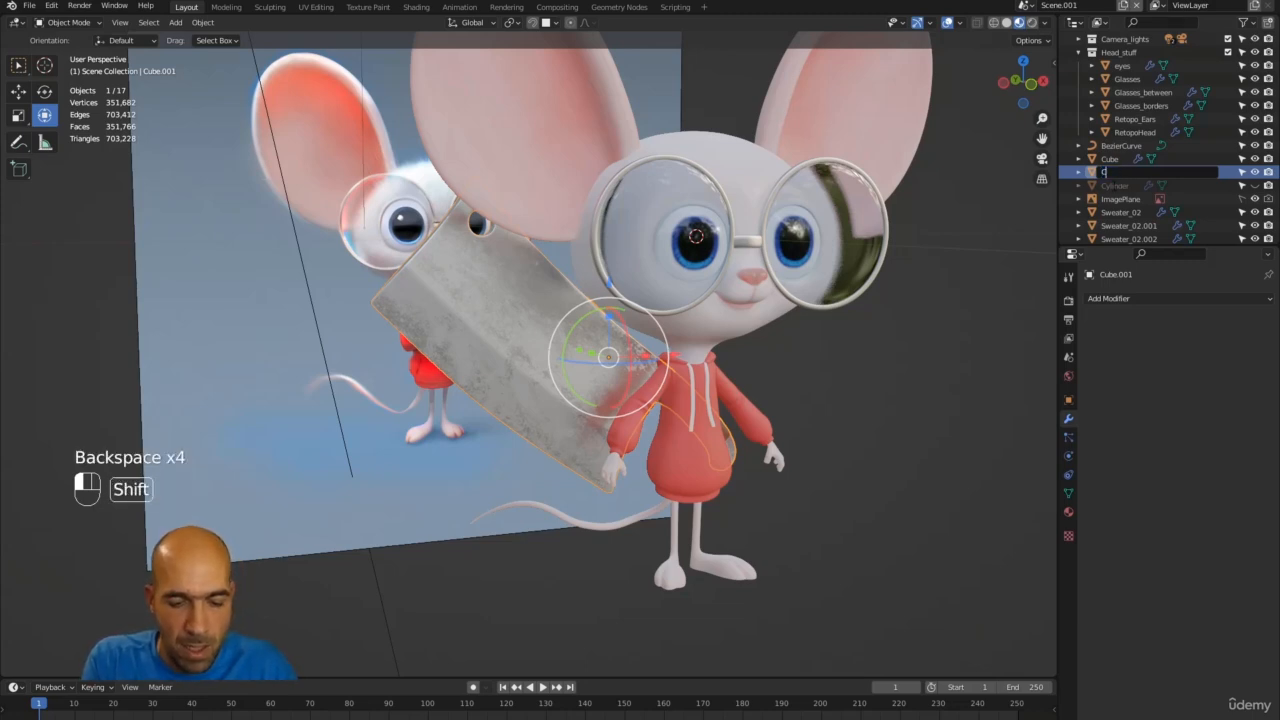
{"action": "type", "text": "leaver"}
{"action": "left_click", "coordinate": [599, 453]}
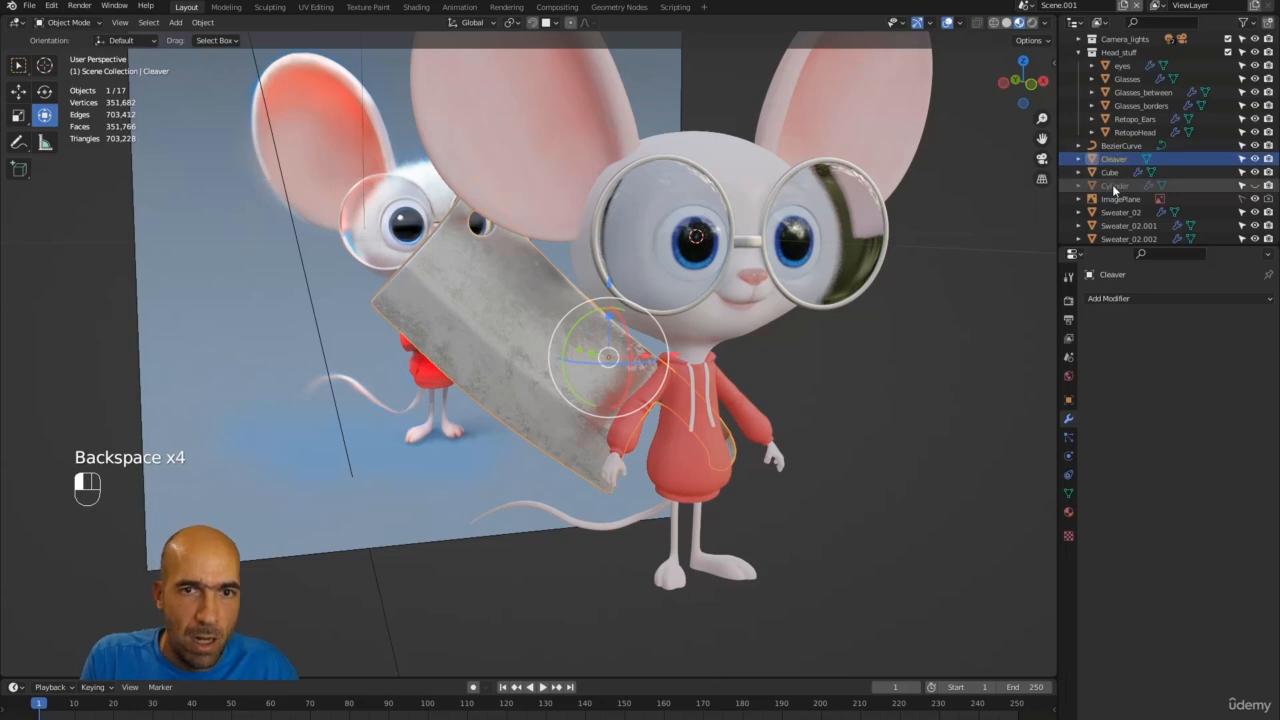
Rename the selected Cleaver object as Cleaver1 directly from the viewport.
{"action": "left_click_drag", "start_coordinate": [518, 370], "coordinate": [525, 370], "text": "alt"}
{"action": "key", "text": "F2"}
{"action": "left_click", "coordinate": [526, 371]}
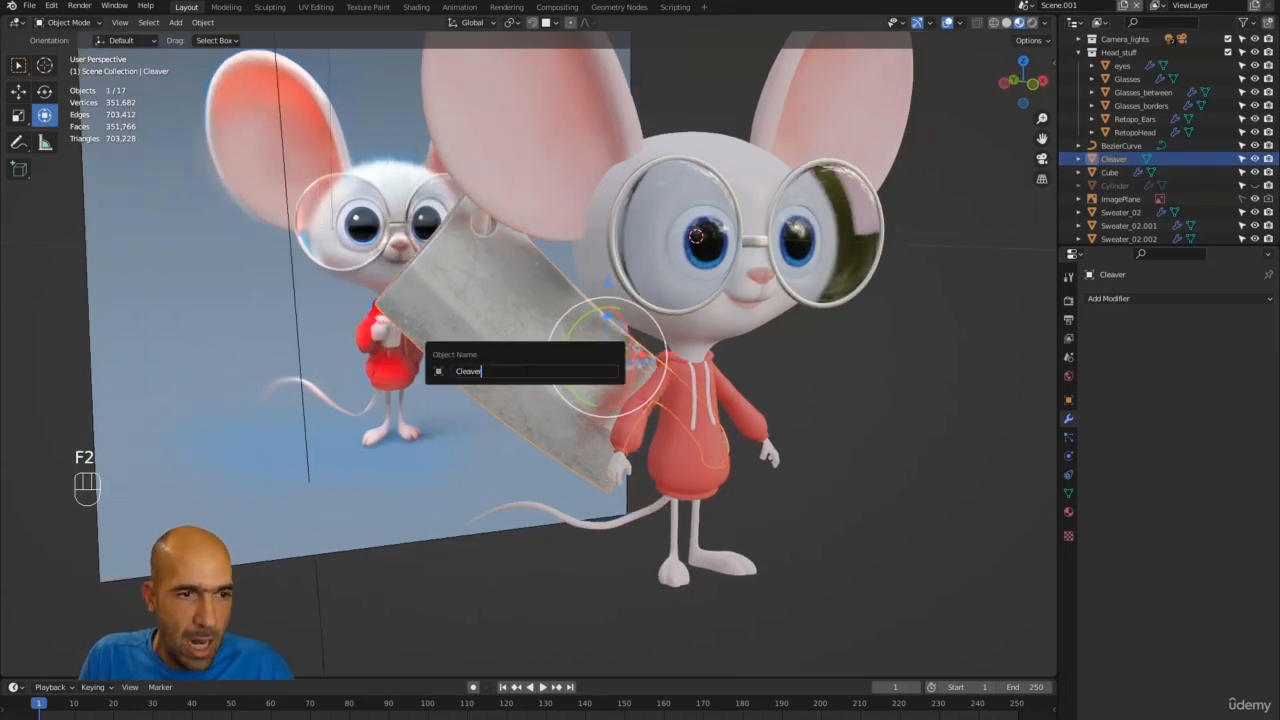
{"action": "key", "text": "Return"}
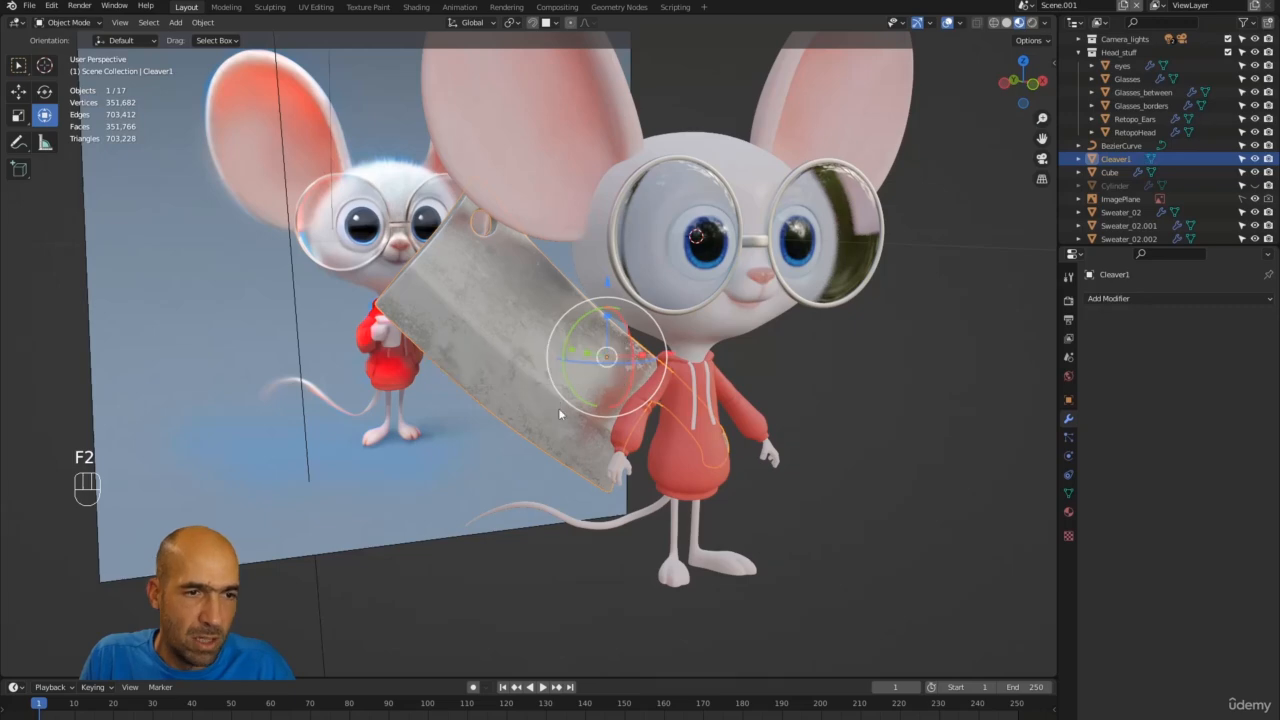
Hide the ImagePlane reference in the viewport and check the mouse with the cleaver from the front.
{"action": "left_click_drag", "start_coordinate": [556, 396], "coordinate": [592, 394], "text": "alt"}
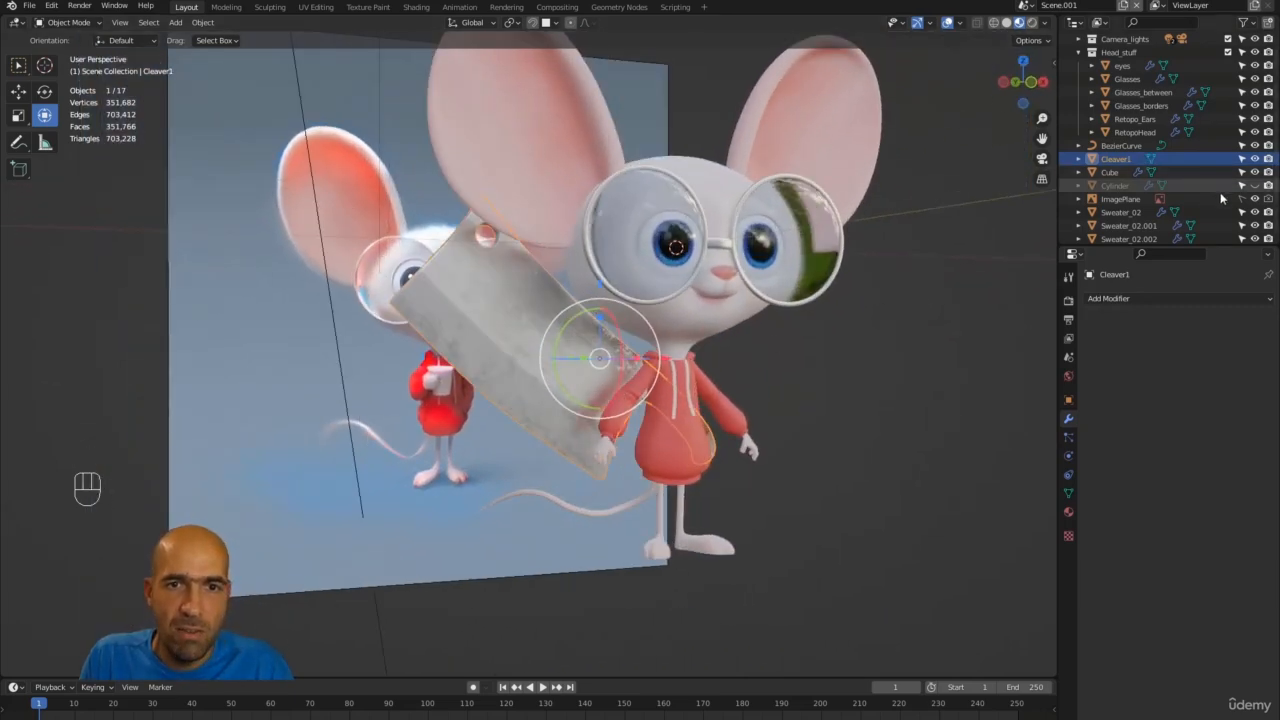
{"action": "left_click", "coordinate": [1255, 198]}
{"action": "left_click_drag", "start_coordinate": [700, 340], "coordinate": [820, 326], "text": "alt"}
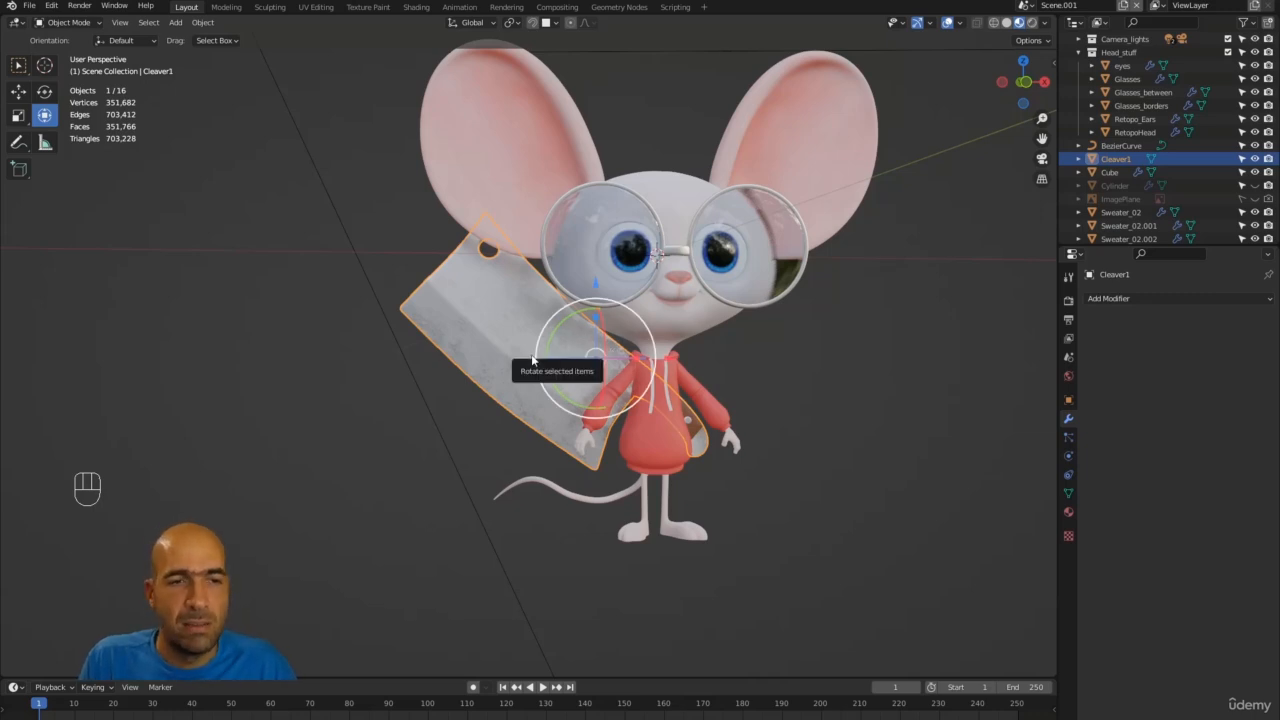
{"action": "left_click_drag", "start_coordinate": [533, 358], "coordinate": [620, 340], "text": "alt"}
{"action": "left_click_drag", "start_coordinate": [762, 362], "coordinate": [787, 444], "text": "alt+shift"}
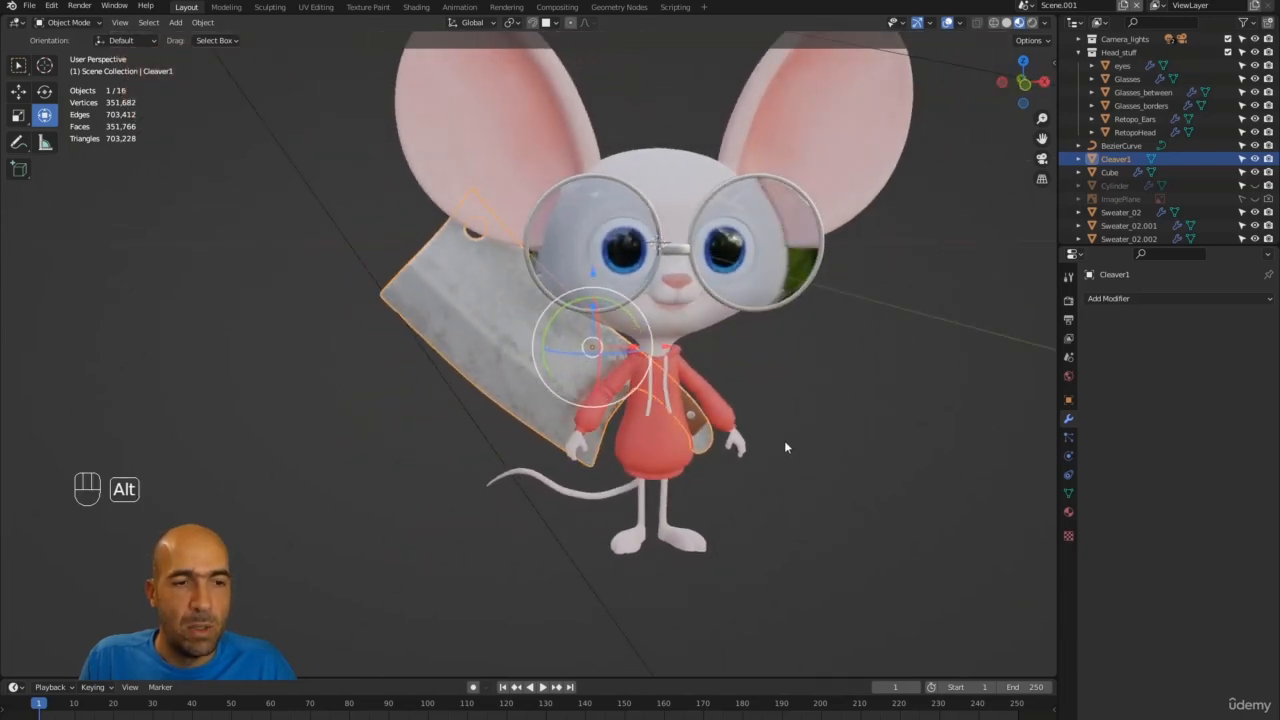
Switch the scene's render engine from Eevee to Cycles and render the mouse with the cleaver.
{"action": "left_click_drag", "start_coordinate": [804, 246], "coordinate": [770, 355], "text": "alt+shift"}
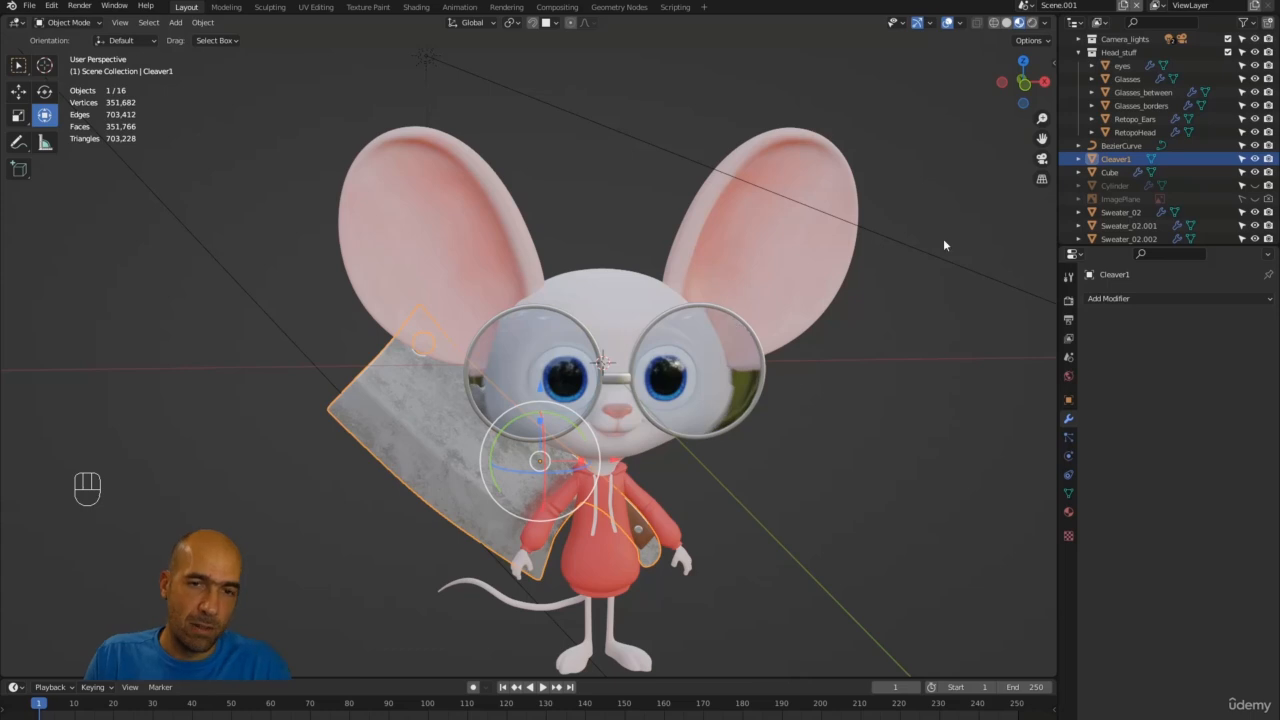
{"action": "left_click", "coordinate": [1068, 300]}
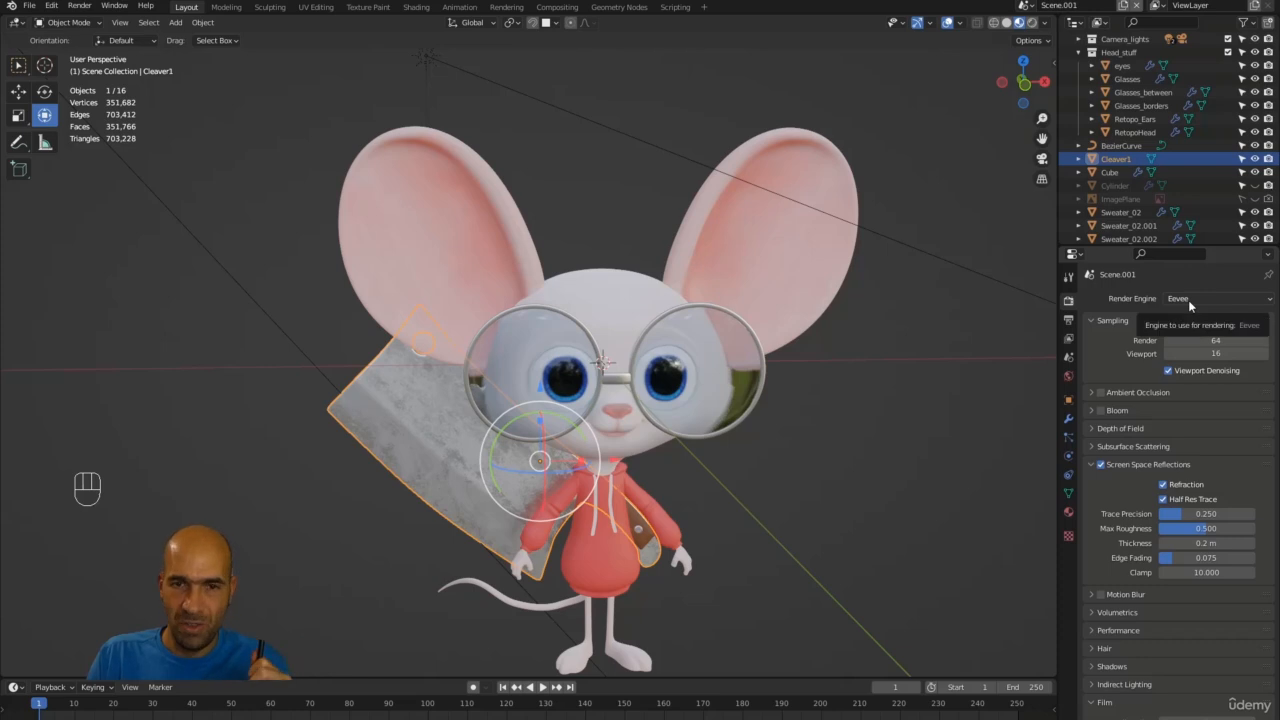
{"action": "left_click", "coordinate": [1190, 300]}
{"action": "left_click", "coordinate": [1187, 343]}
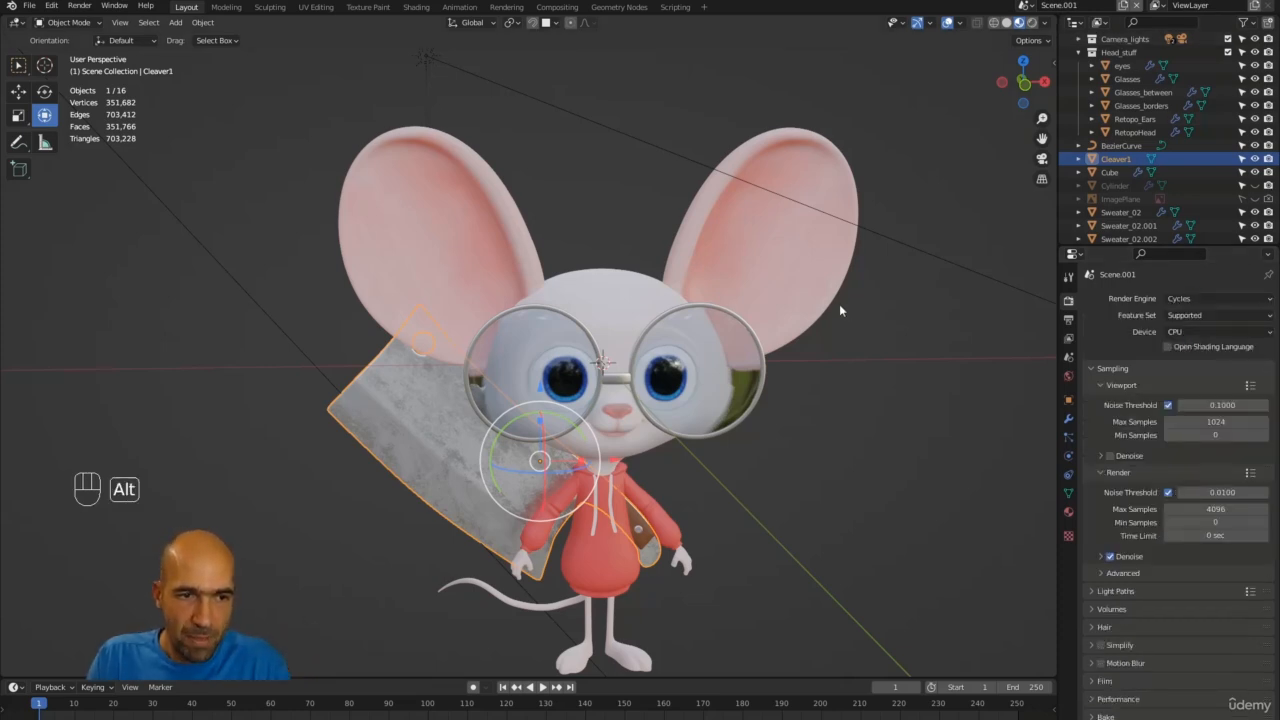
{"action": "left_click_drag", "start_coordinate": [840, 304], "coordinate": [830, 312], "text": "alt"}
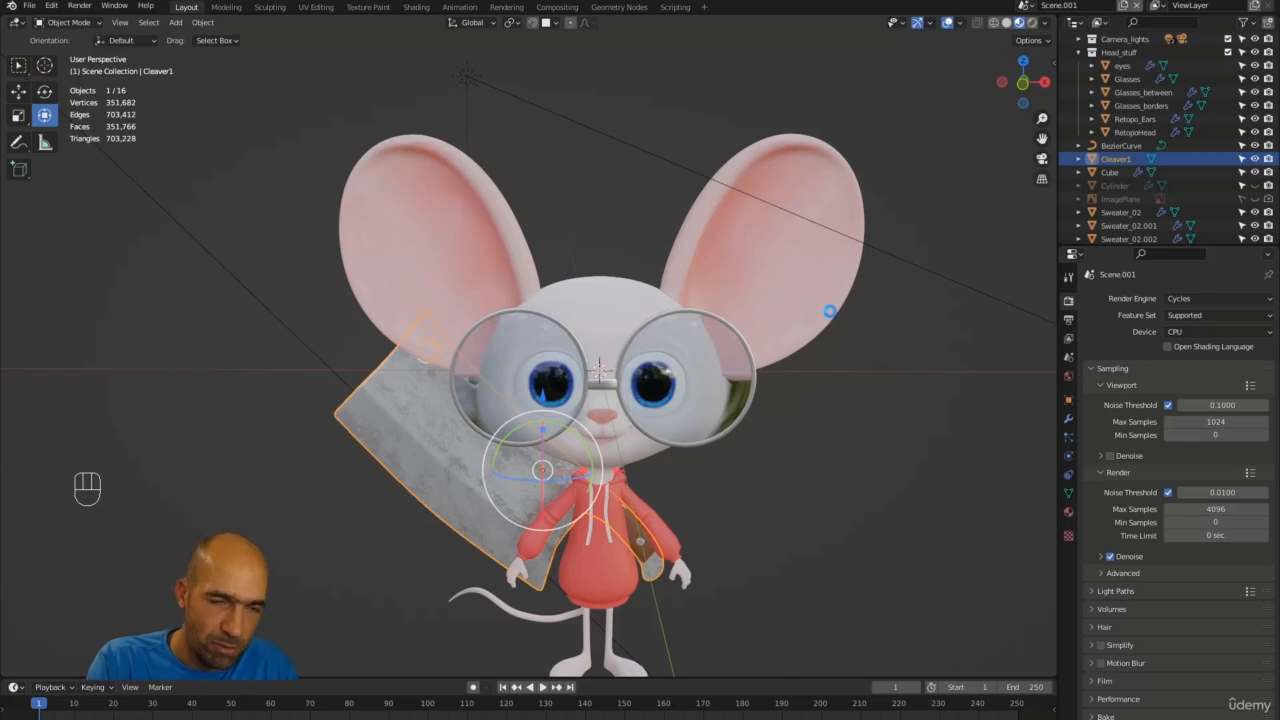
{"action": "key", "text": "F12"}
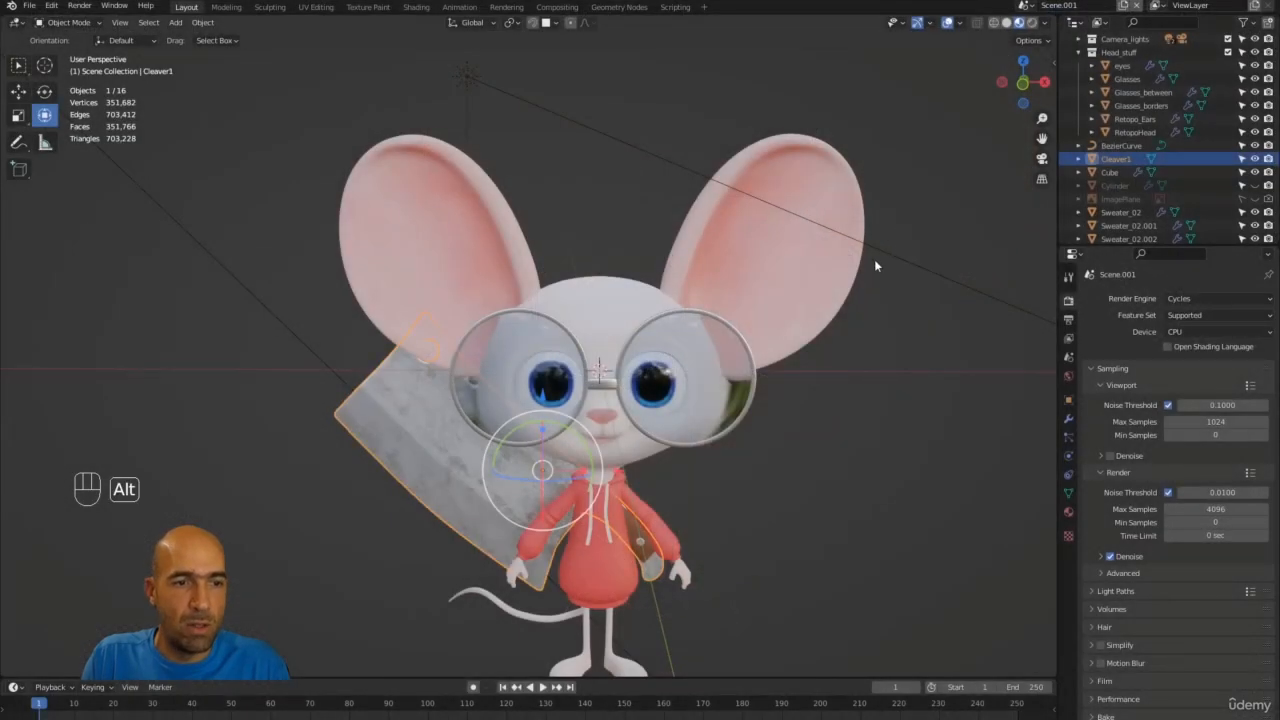
Set the render engine back to Eevee, render the mouse with the cleaver, and return to the 3D scene.
{"action": "left_click_drag", "start_coordinate": [874, 259], "coordinate": [1170, 345], "text": "alt"}
{"action": "left_click", "coordinate": [1187, 298]}
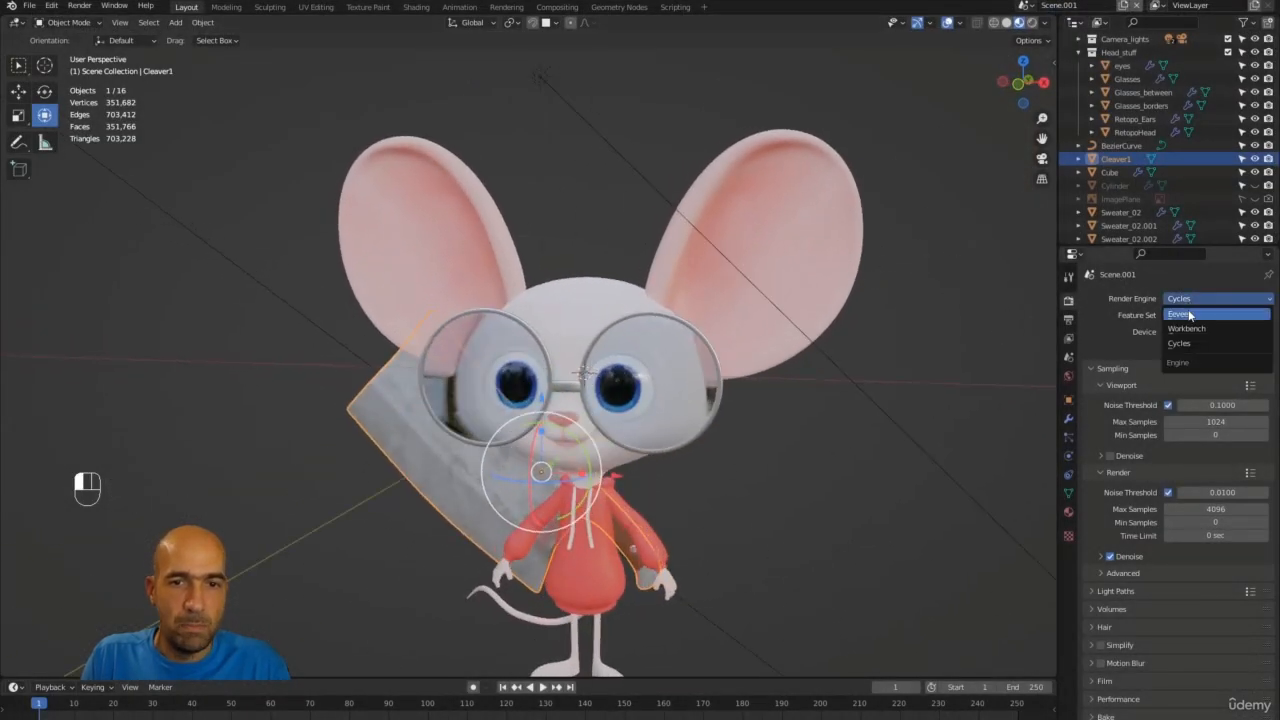
{"action": "left_click", "coordinate": [1190, 313]}
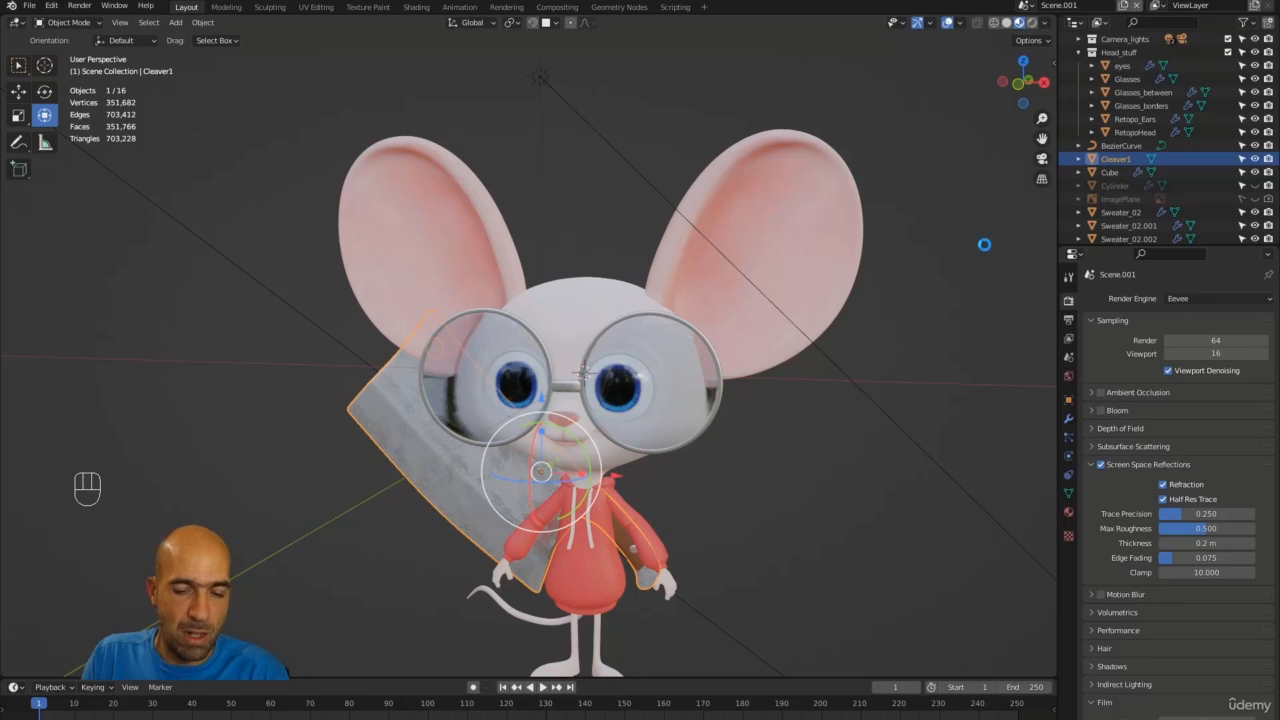
{"action": "key", "text": "F12"}
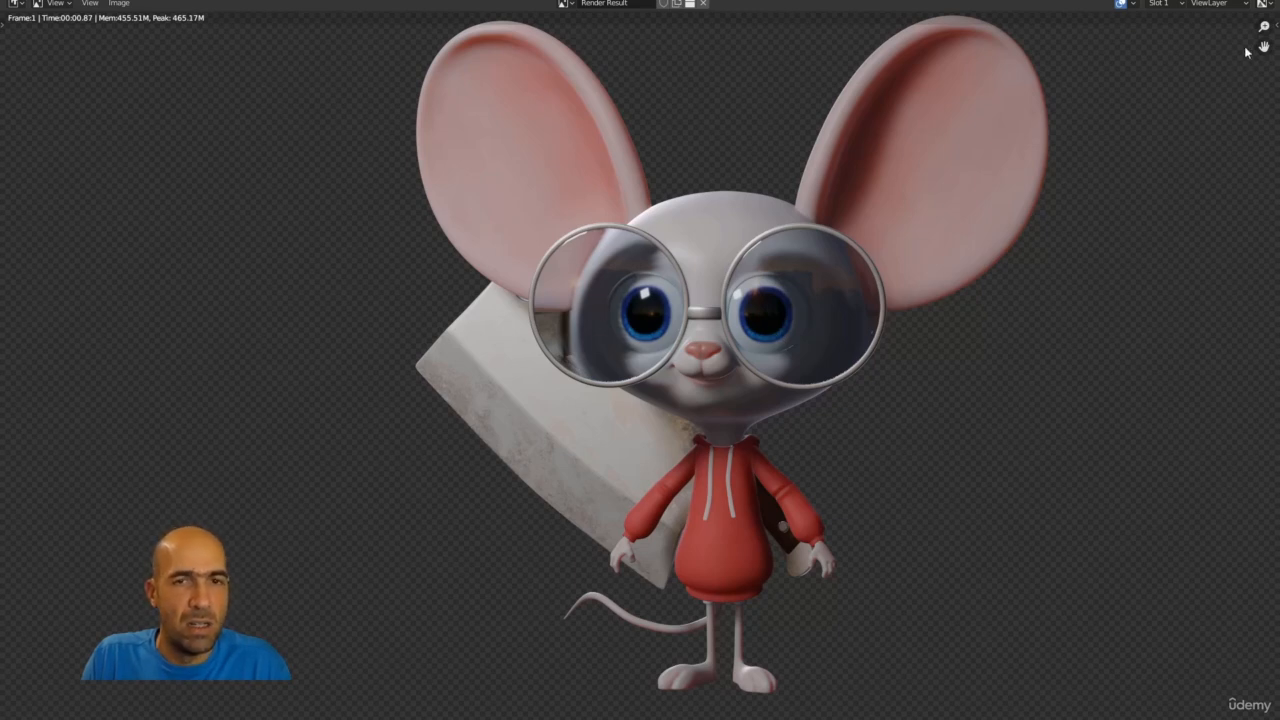
{"action": "left_click", "coordinate": [1265, 2]}
{"action": "left_click_drag", "start_coordinate": [988, 278], "coordinate": [891, 300], "text": "alt"}
{"action": "key", "text": "shift+a"}
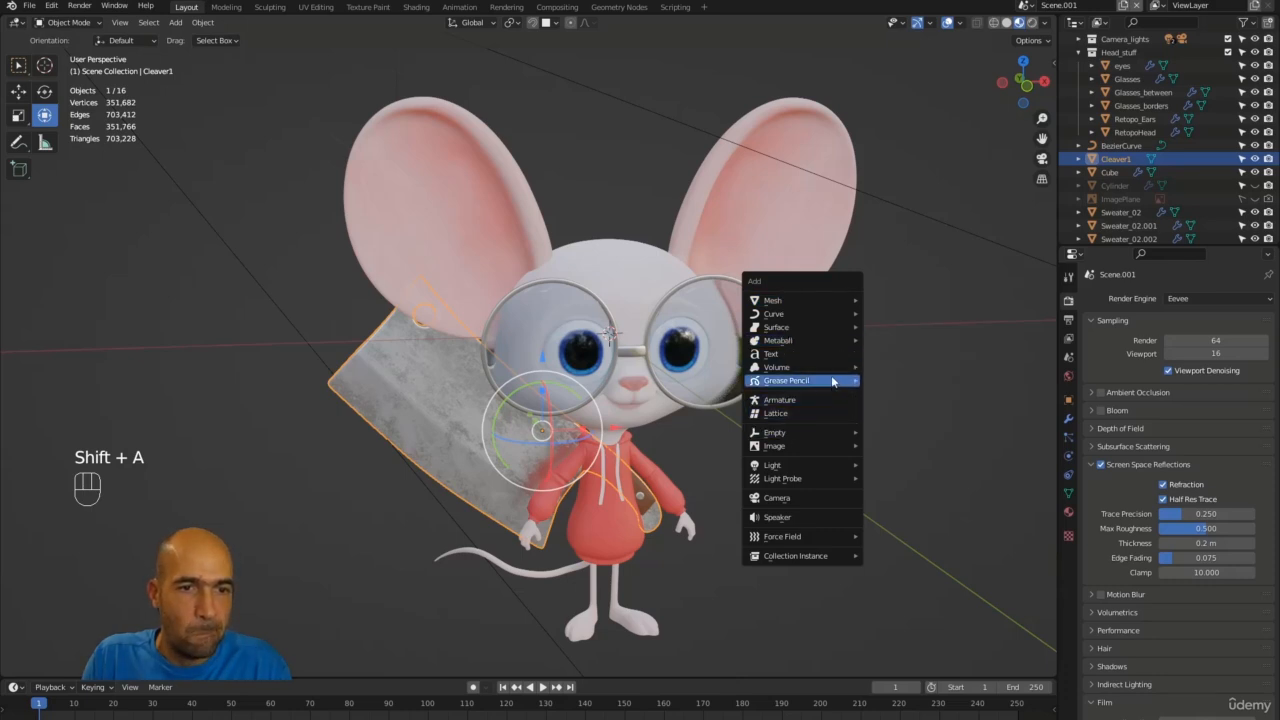
{"action": "mouse_move", "coordinate": [832, 373]}
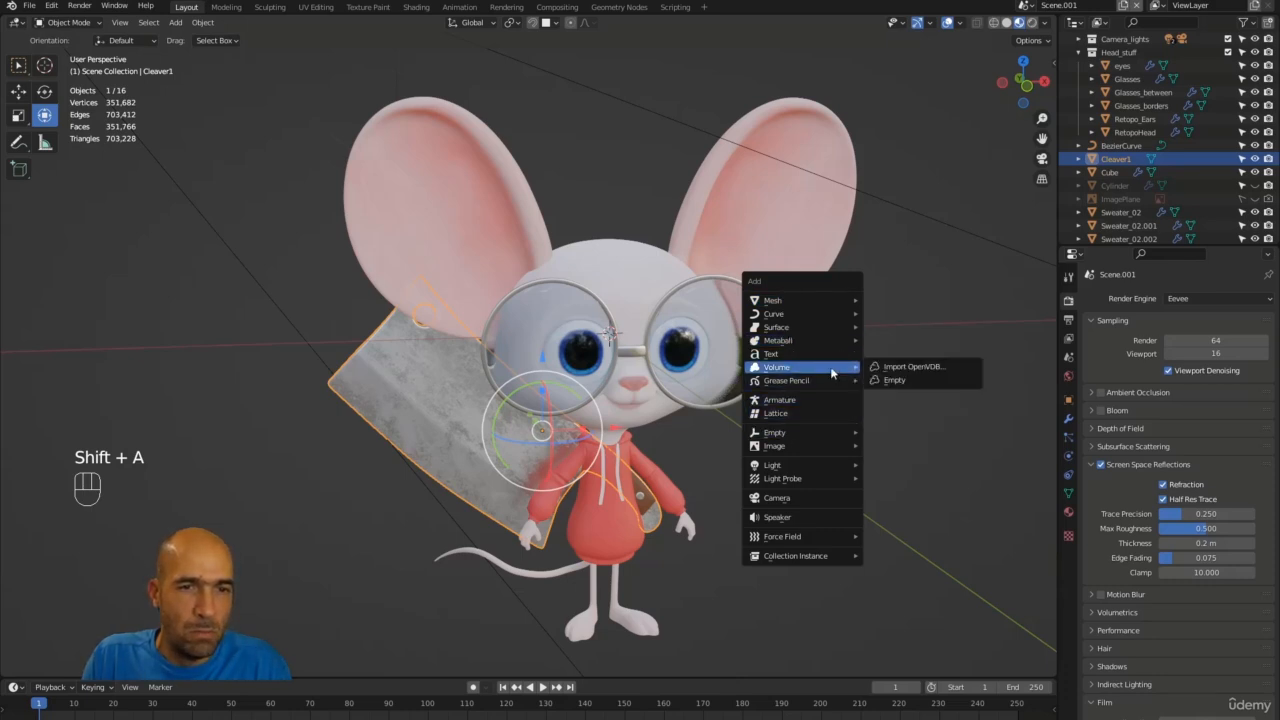
{"action": "left_click", "coordinate": [888, 367]}
{"action": "left_click", "coordinate": [910, 552]}
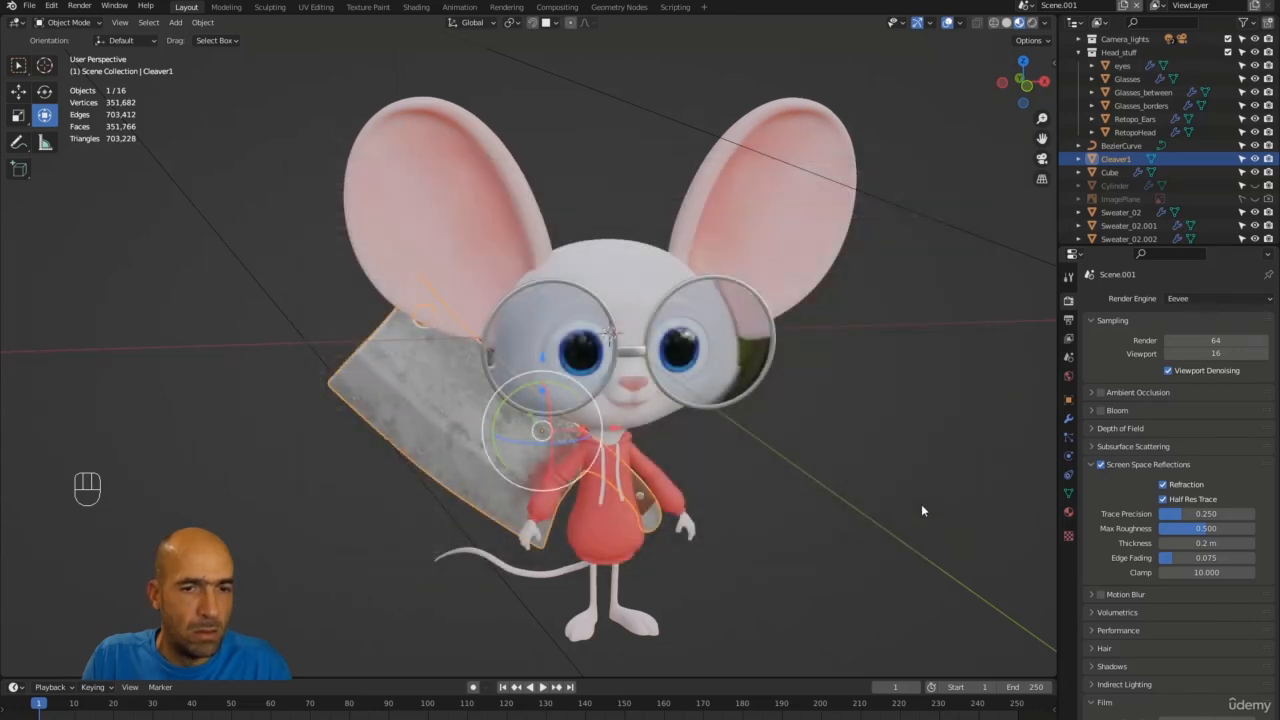
Add an Irradiance Volume light probe to the scene and move it around the mouse's head and upper body.
{"action": "key", "text": "shift+a"}
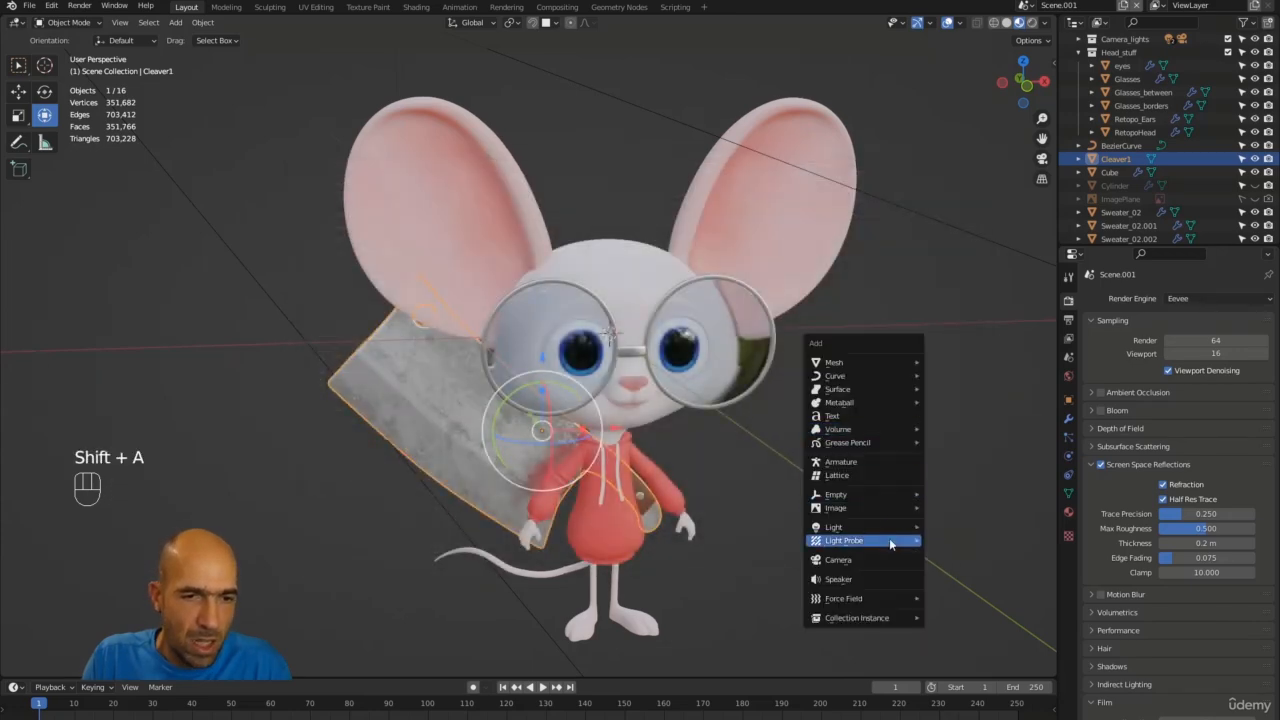
{"action": "mouse_move", "coordinate": [889, 539]}
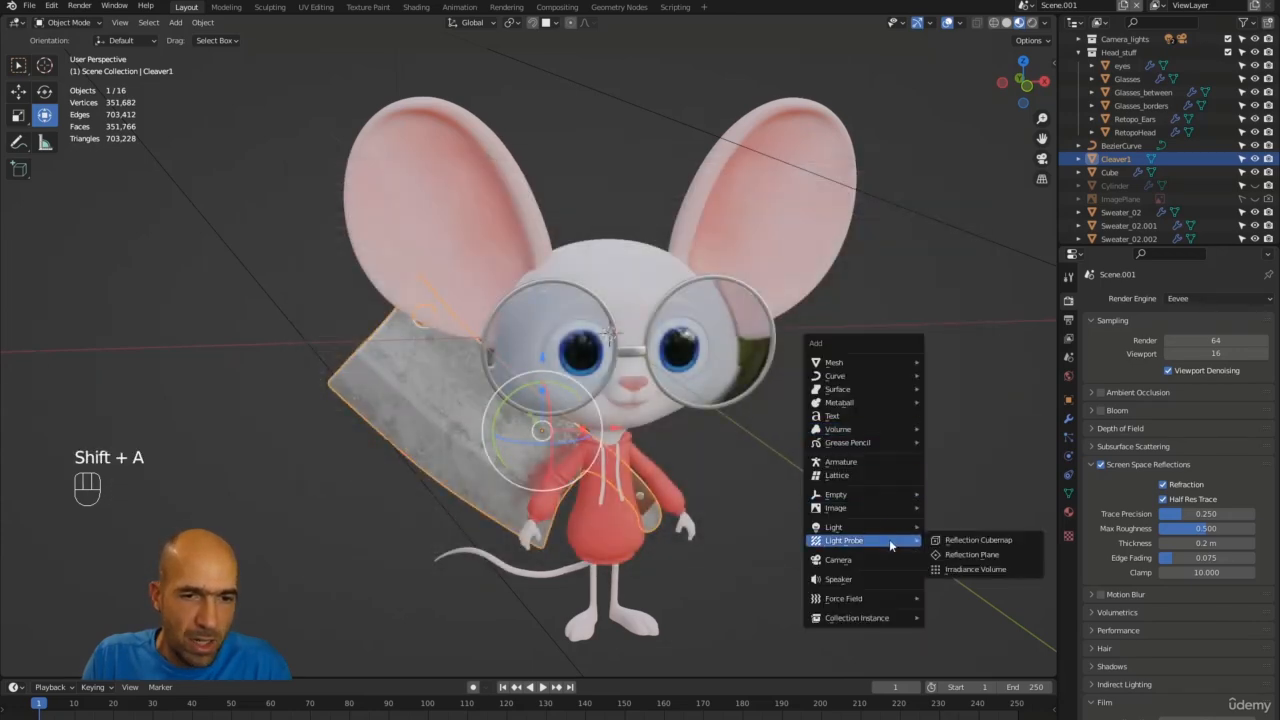
{"action": "left_click", "coordinate": [966, 568]}
{"action": "left_click_drag", "start_coordinate": [917, 448], "coordinate": [878, 403], "text": "alt"}
{"action": "key", "text": "g"}
{"action": "left_click", "coordinate": [740, 440]}
{"action": "key", "text": "g"}
{"action": "left_click", "coordinate": [979, 418]}
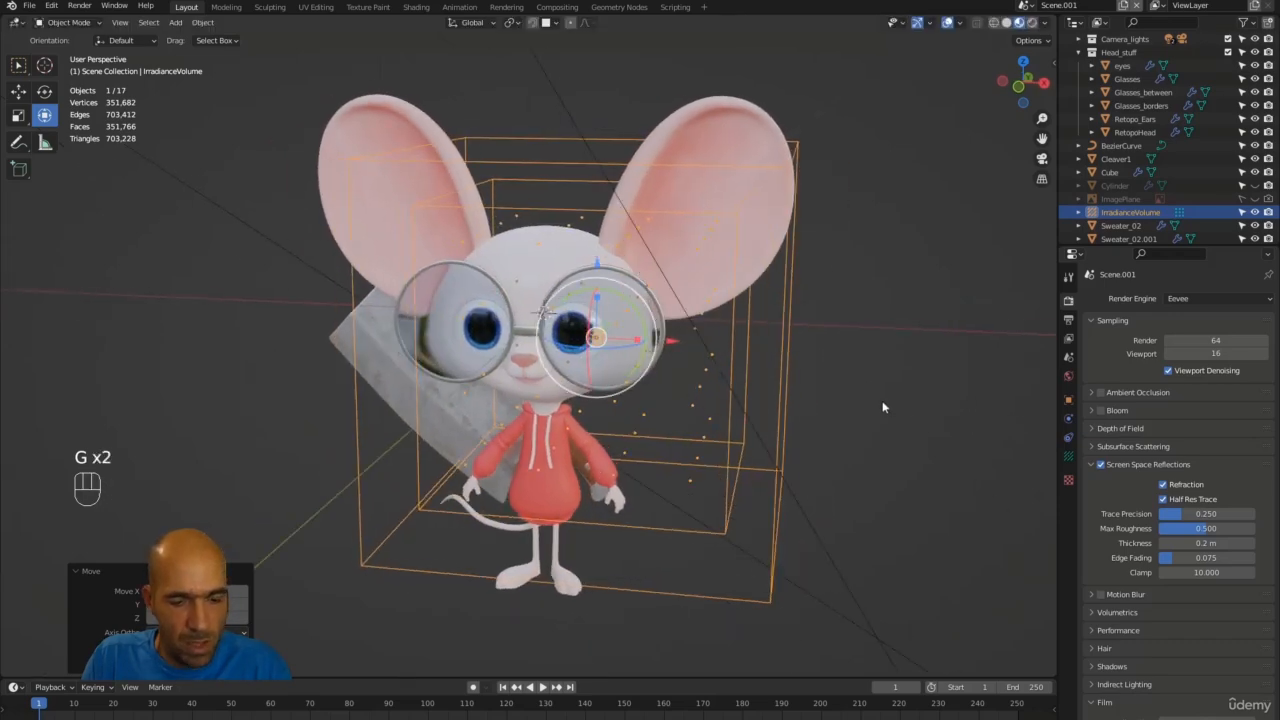
Scale the irradiance volume down around the face on the side away from the cleaver, and render the frame to check the lighting.
{"action": "key", "text": "s"}
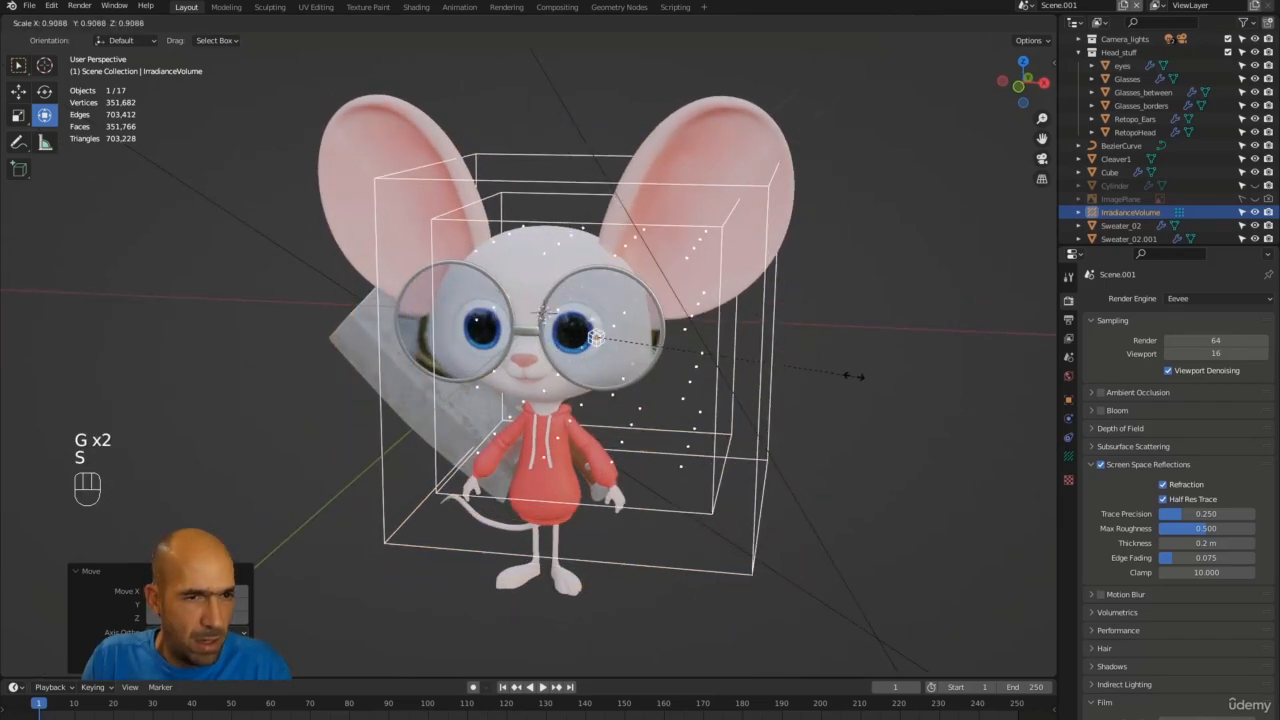
{"action": "left_click", "coordinate": [738, 300]}
{"action": "left_click_drag", "start_coordinate": [738, 300], "coordinate": [893, 331], "text": "alt"}
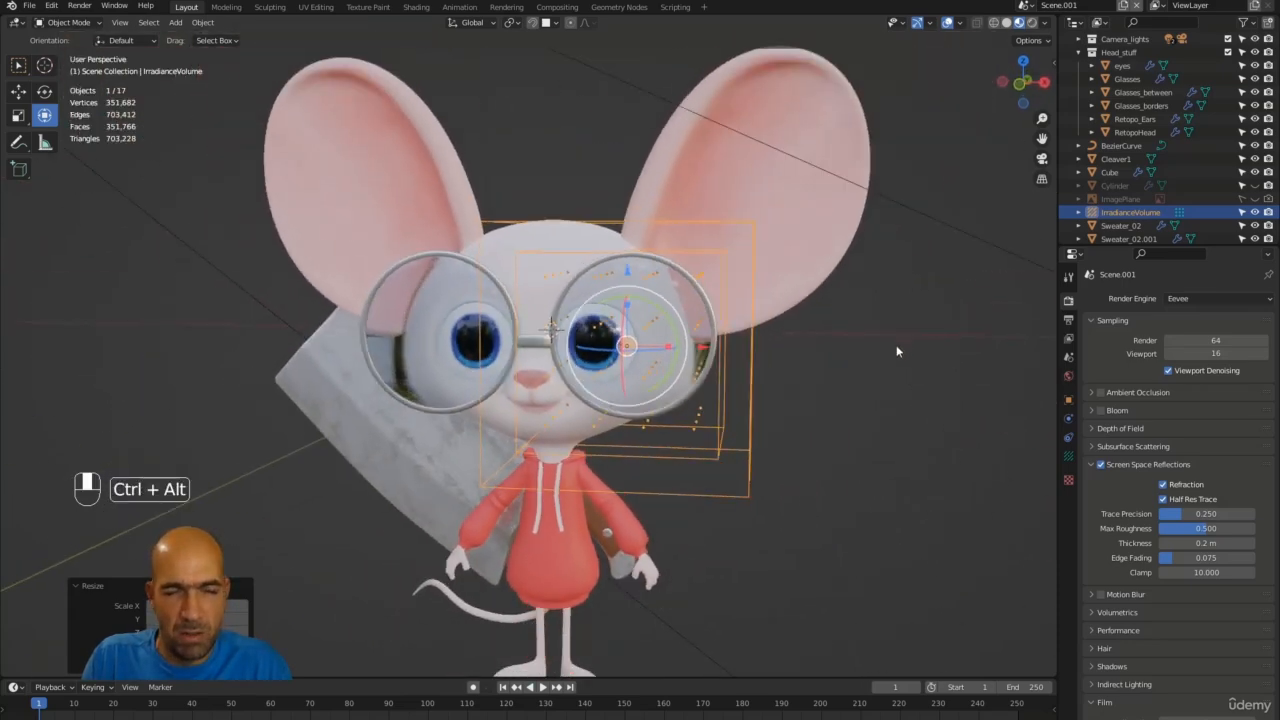
{"action": "key", "text": "F12"}
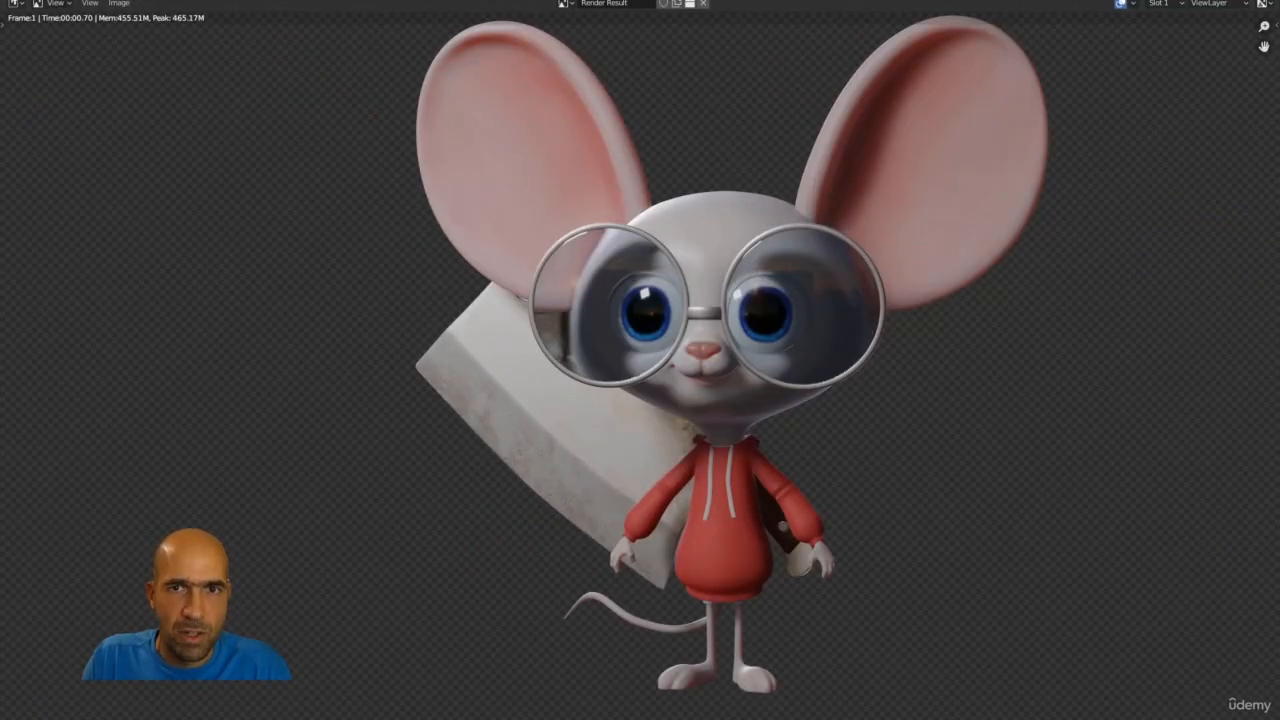
{"action": "key", "text": "Escape"}
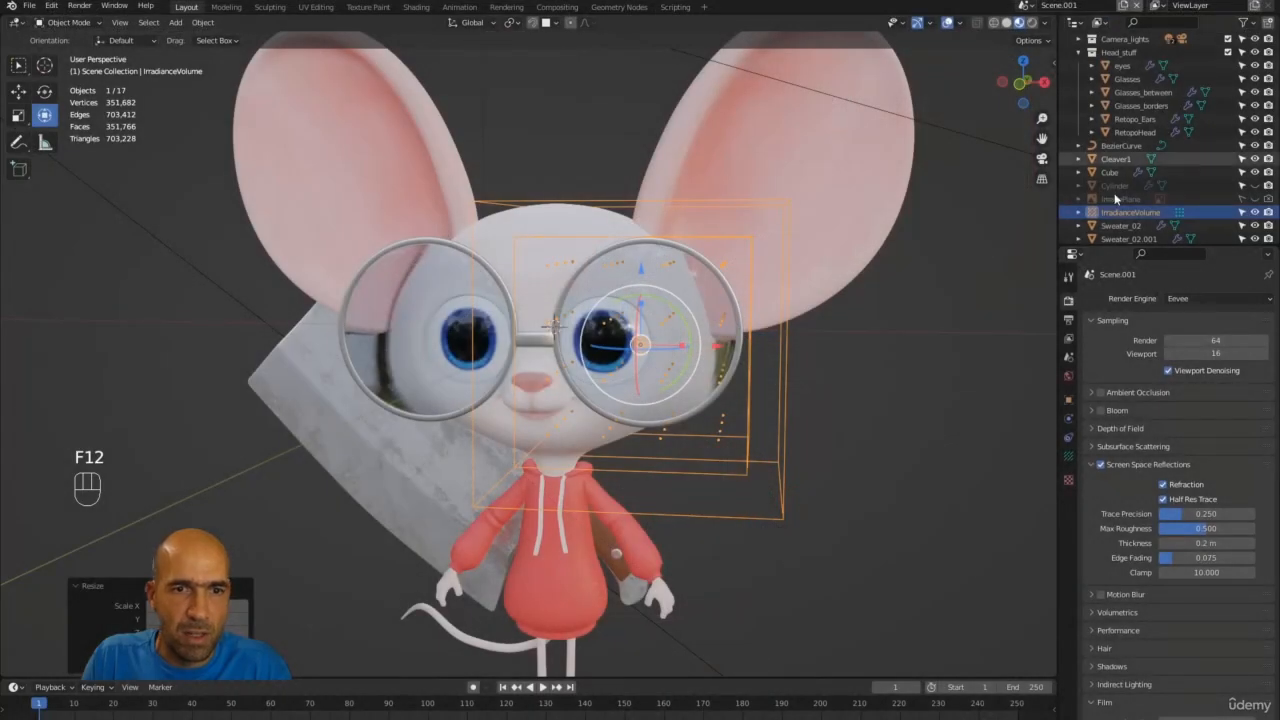
Set the irradiance volume's probe intensity to 3 and render the frame again to compare the lighting.
{"action": "left_click", "coordinate": [1068, 457]}
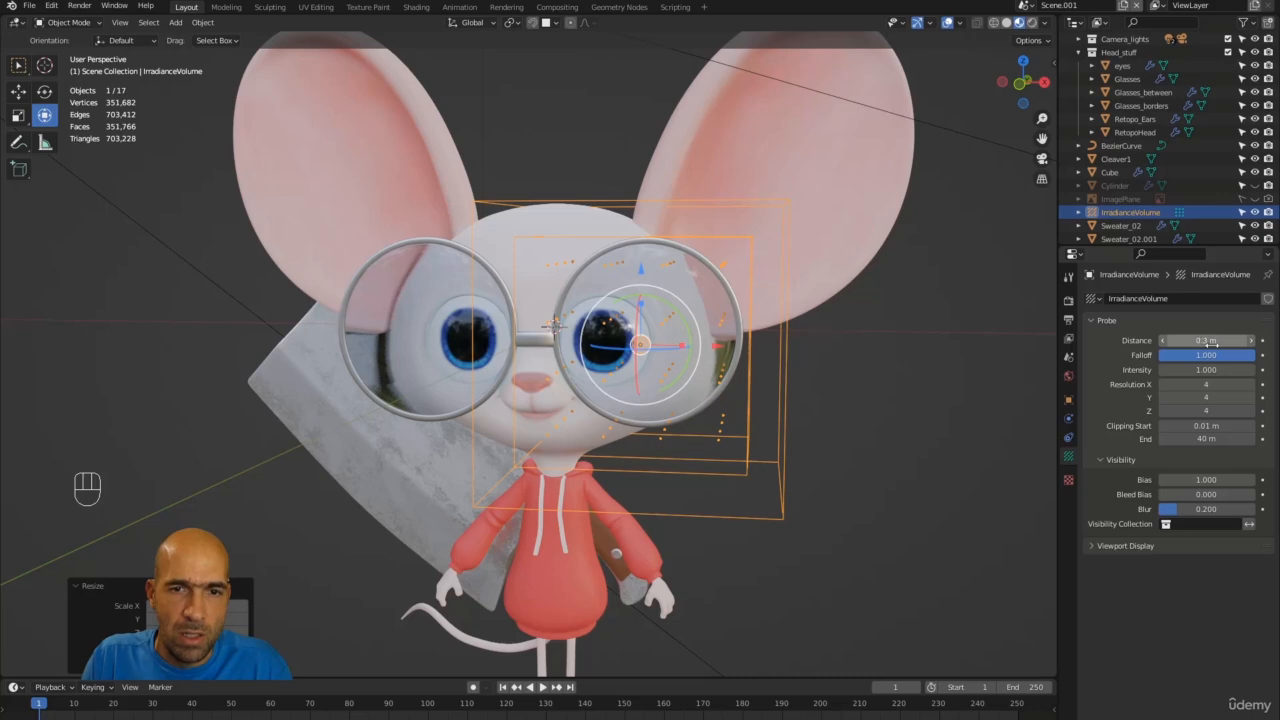
{"action": "left_click_drag", "start_coordinate": [1206, 370], "coordinate": [1245, 370]}
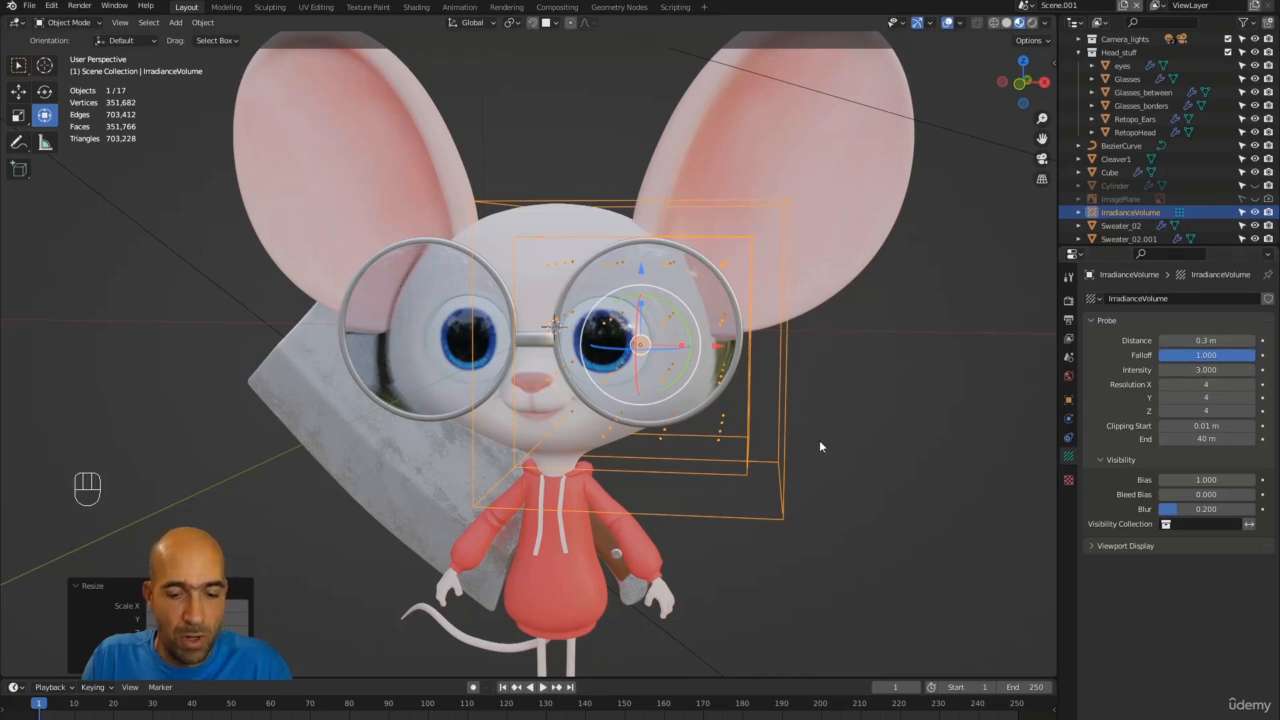
{"action": "key", "text": "F12"}
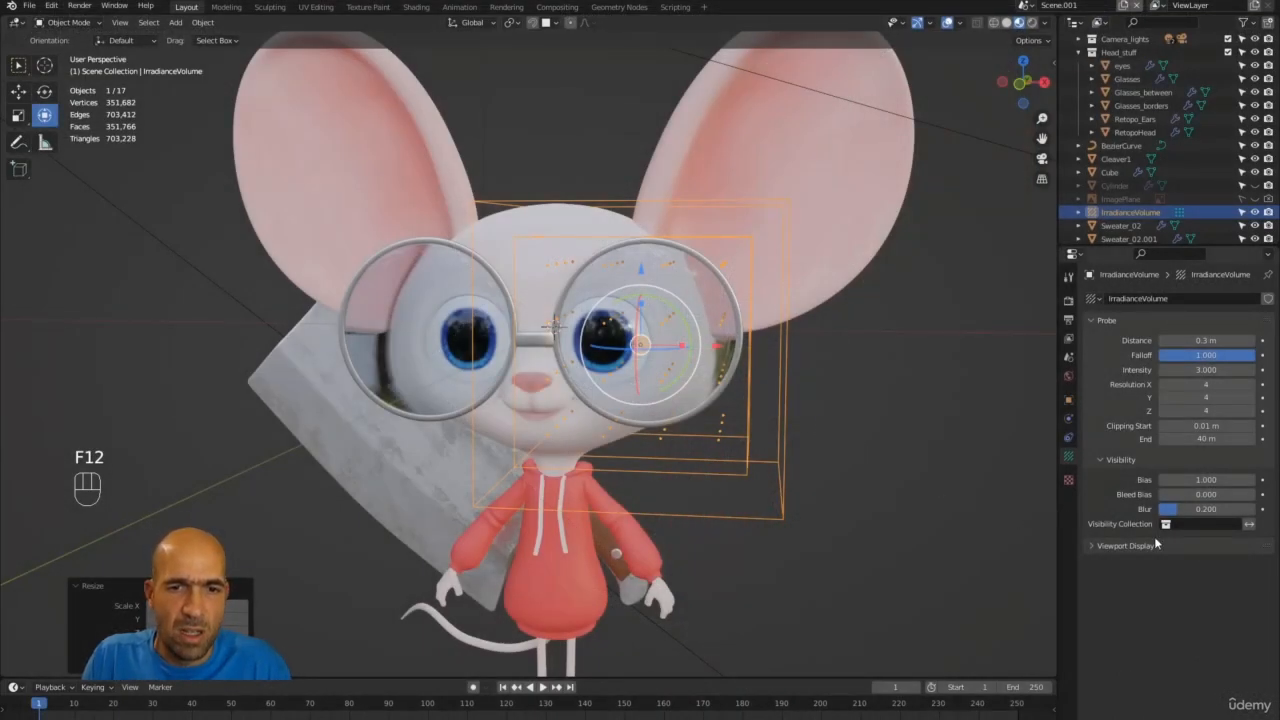
{"action": "left_click", "coordinate": [1154, 544]}
{"action": "left_click", "coordinate": [1141, 543]}
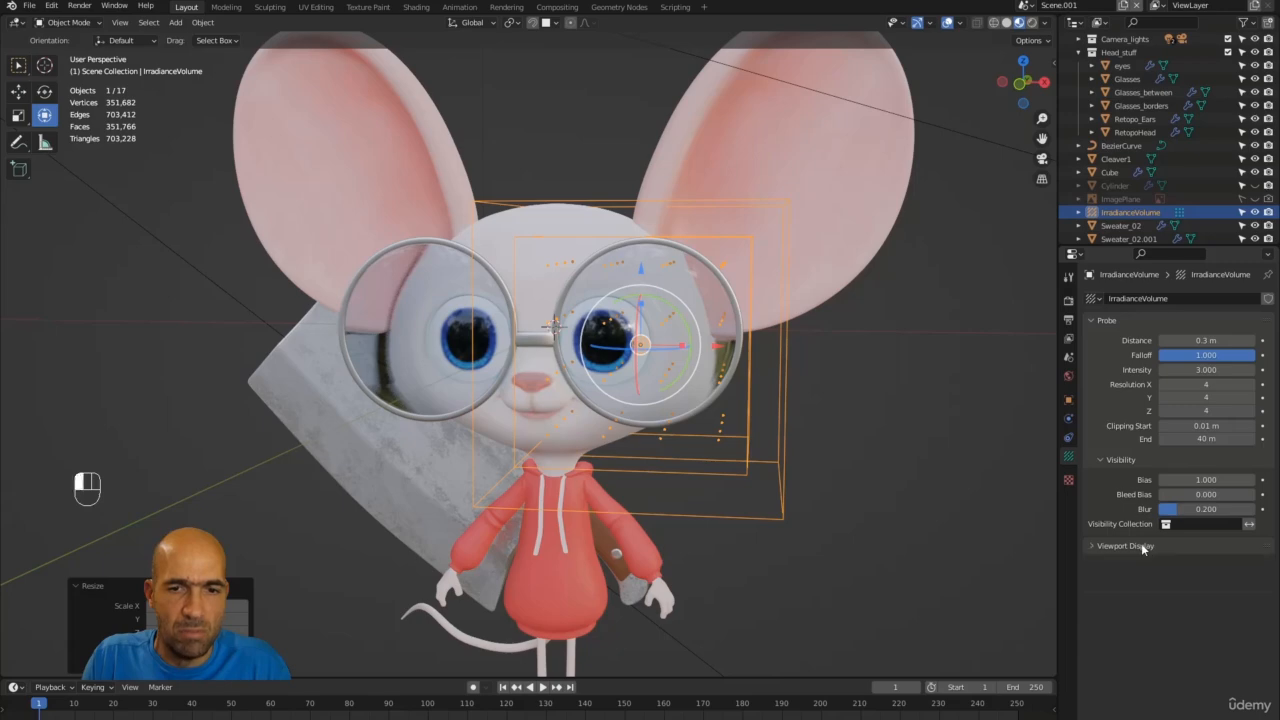
Reposition the irradiance volume over the glasses lens on the side away from the cleaver and check its placement from several angles.
{"action": "middle_click_drag", "start_coordinate": [733, 375], "coordinate": [723, 417], "text": "alt"}
{"action": "key", "text": "g"}
{"action": "left_click", "coordinate": [581, 378]}
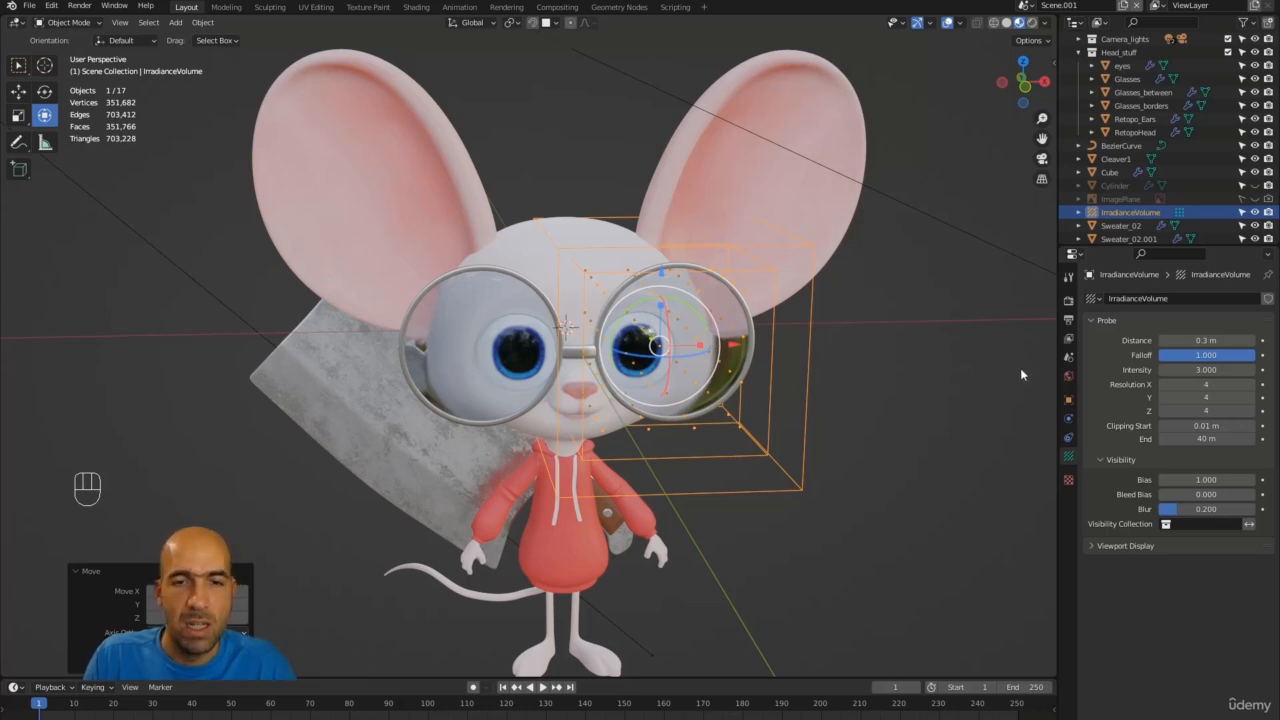
{"action": "left_click_drag", "start_coordinate": [765, 336], "coordinate": [874, 377], "text": "alt"}
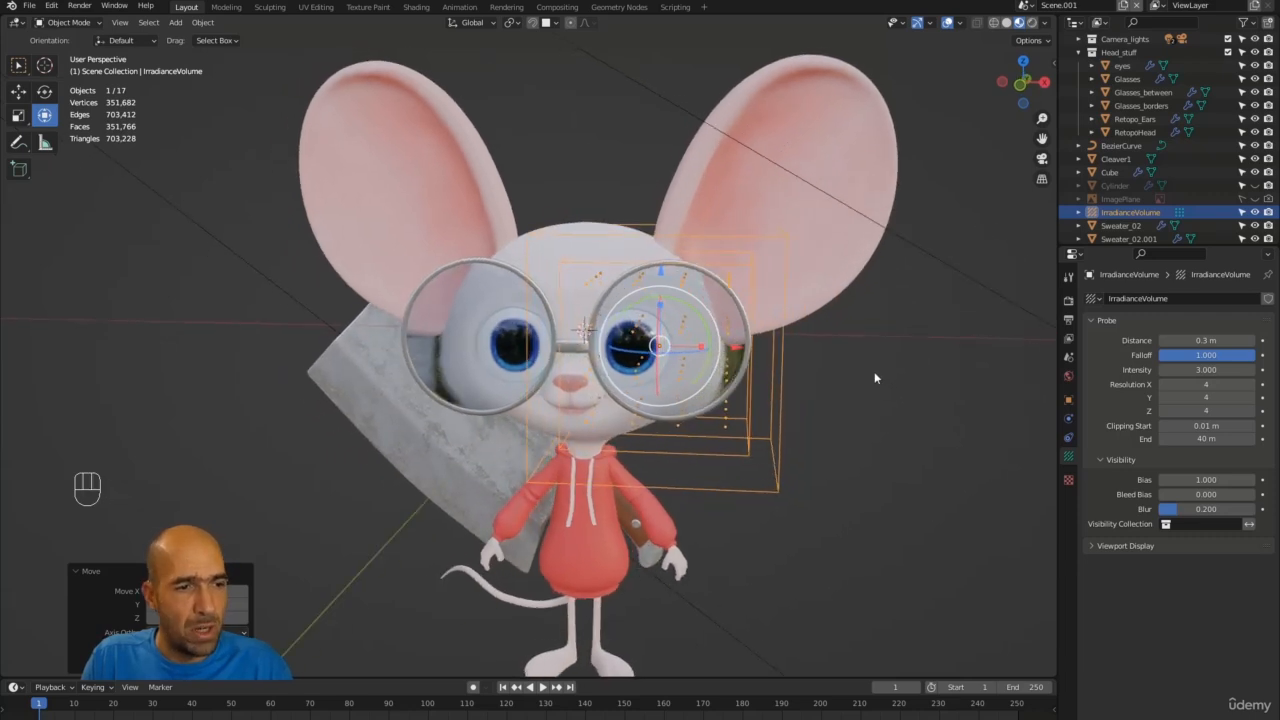